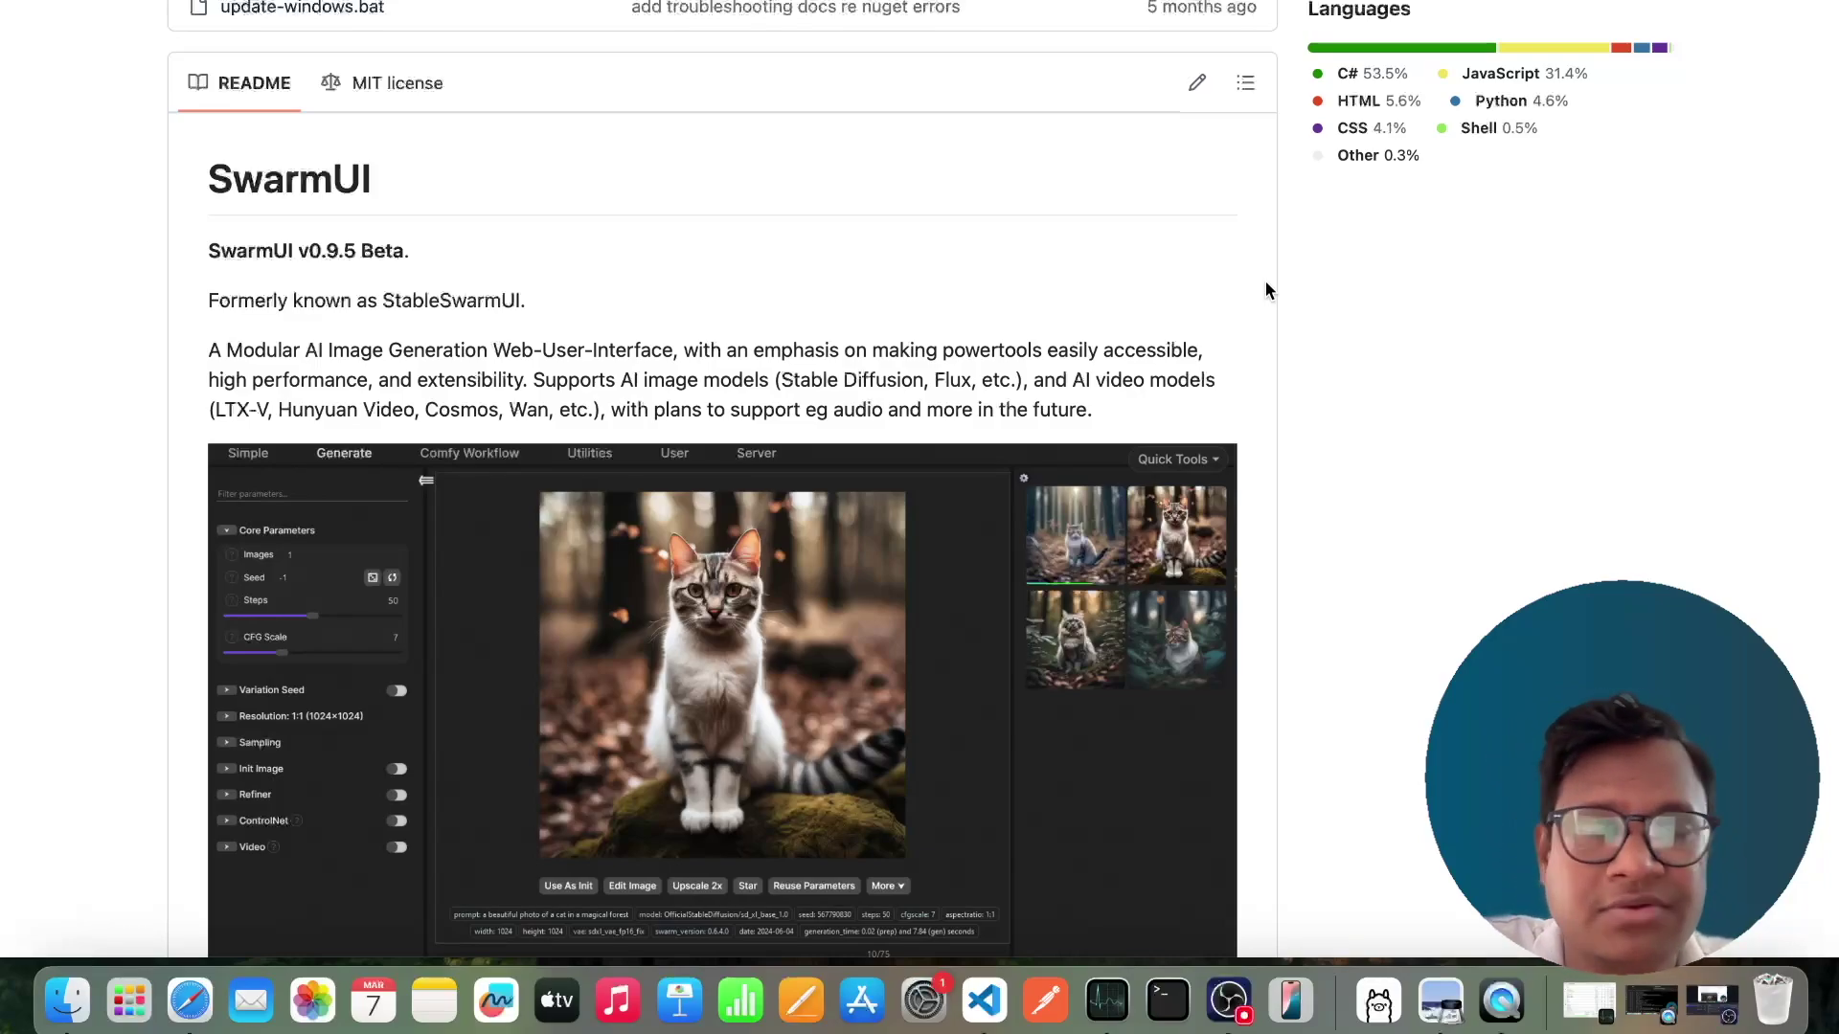
Read the SwarmUI README from the introduction through the Colab and cloud GPU options to the Windows installation instructions.
scroll(1266, 280, "down", 2)
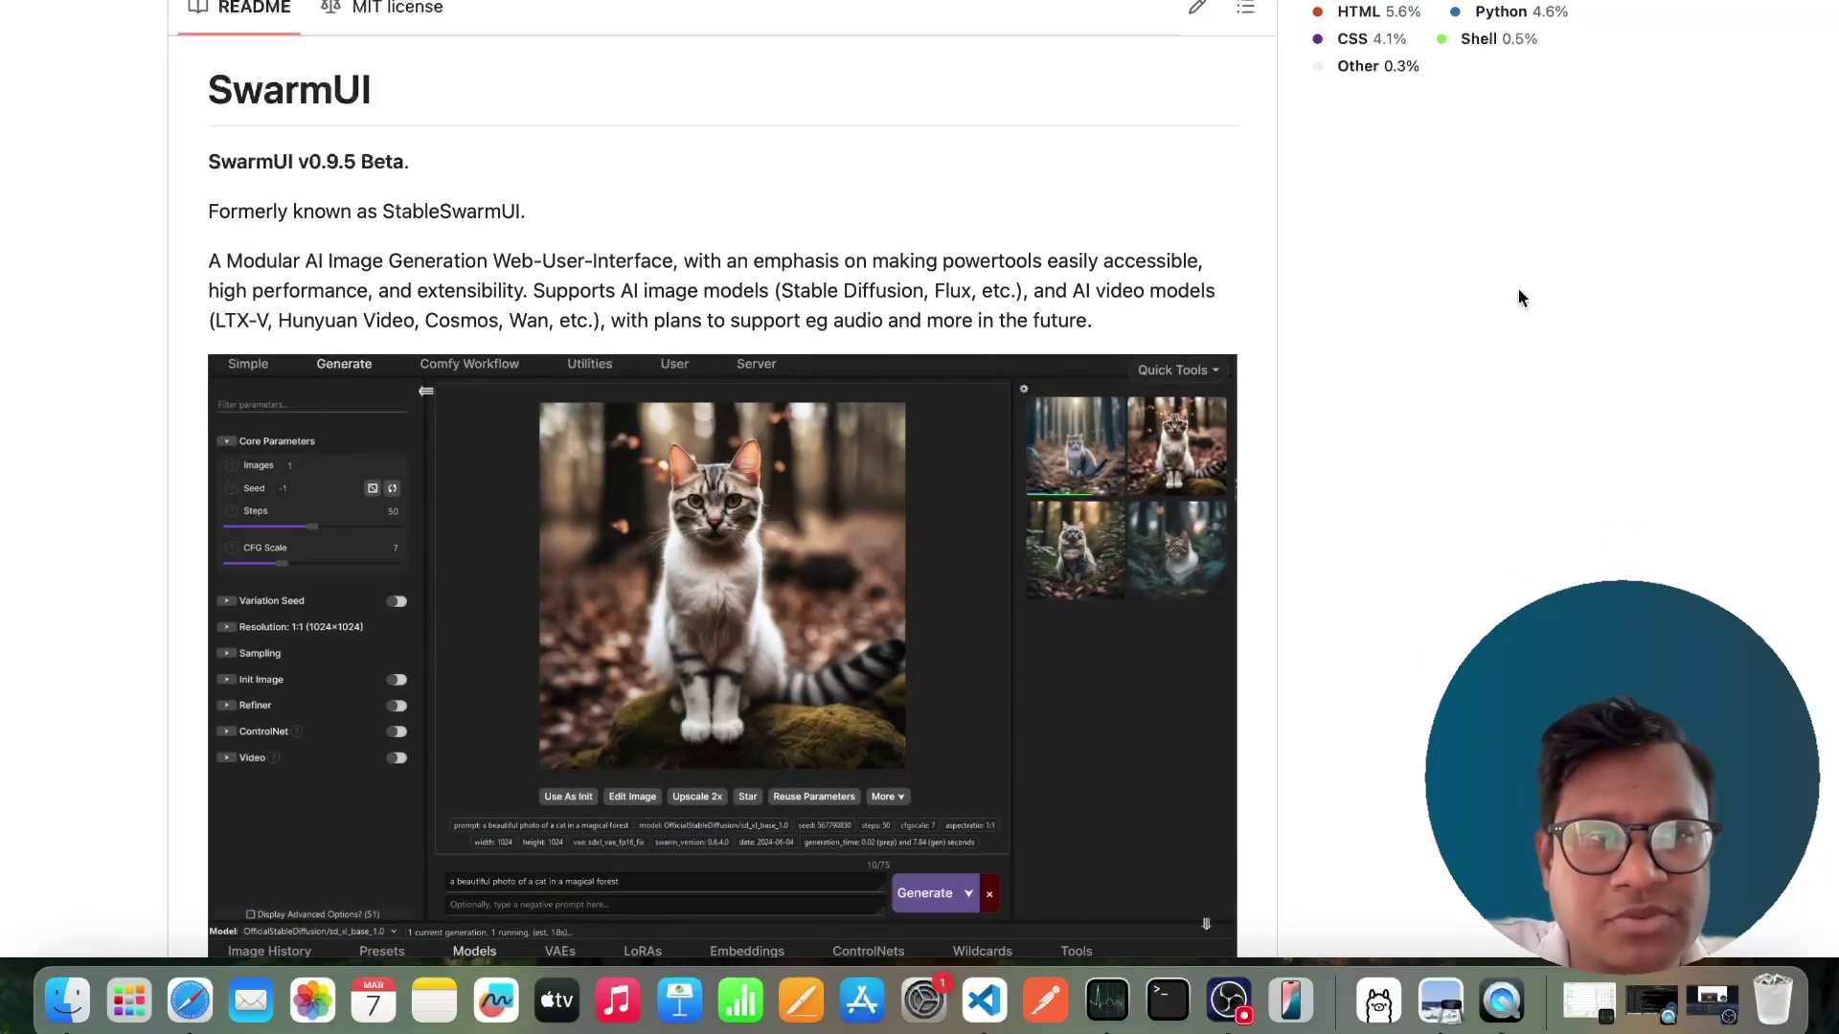
scroll(1427, 326, "down", 3)
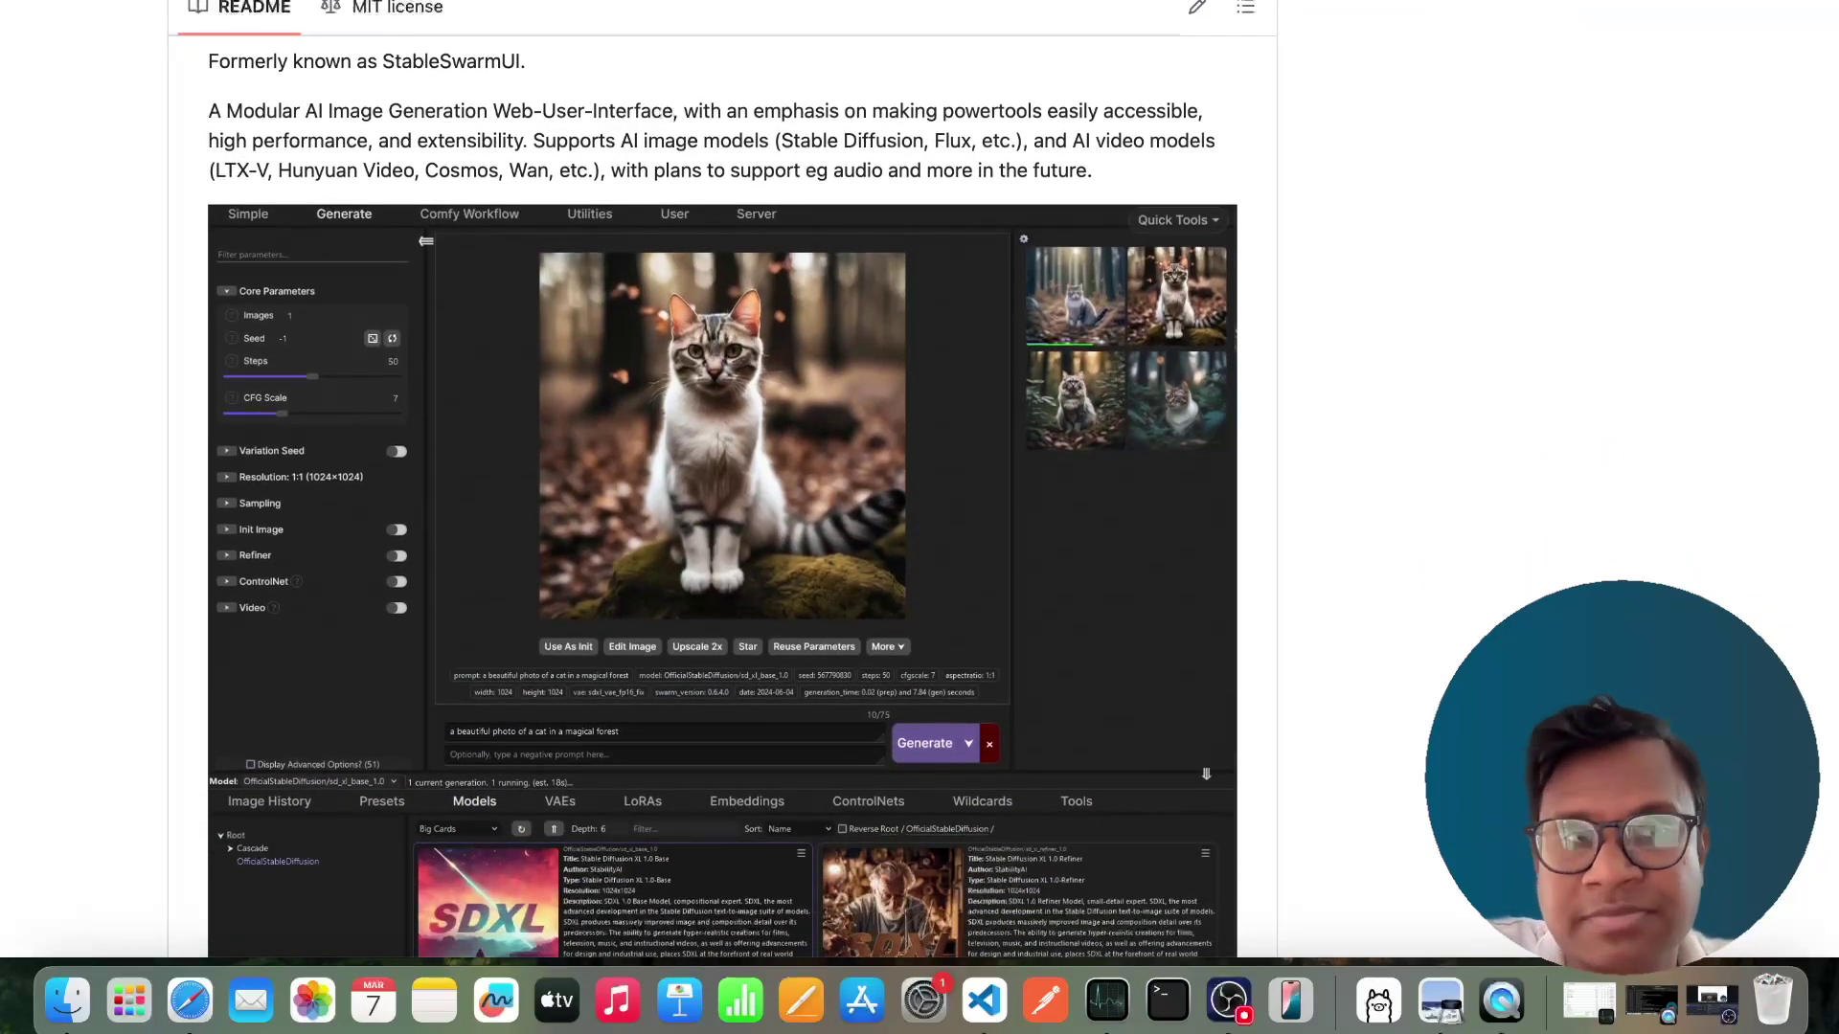
scroll(722, 498, "down", 20)
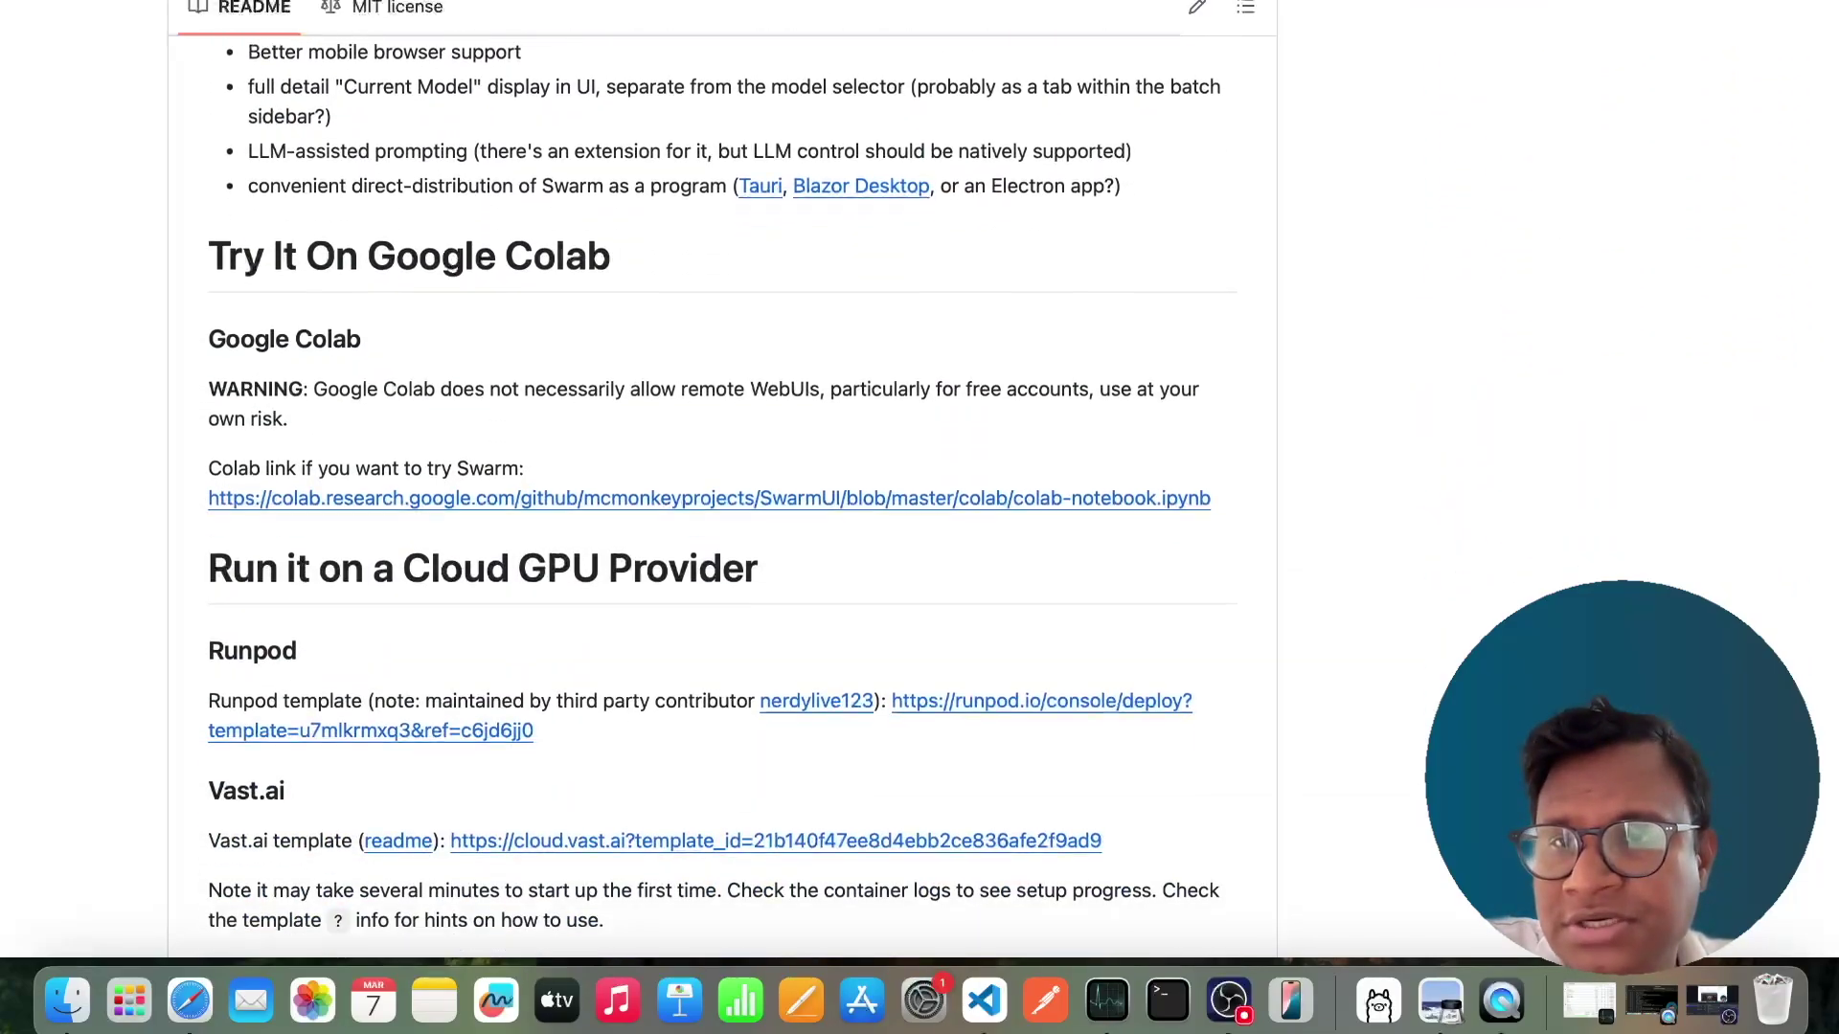
scroll(731, 428, "down", 4)
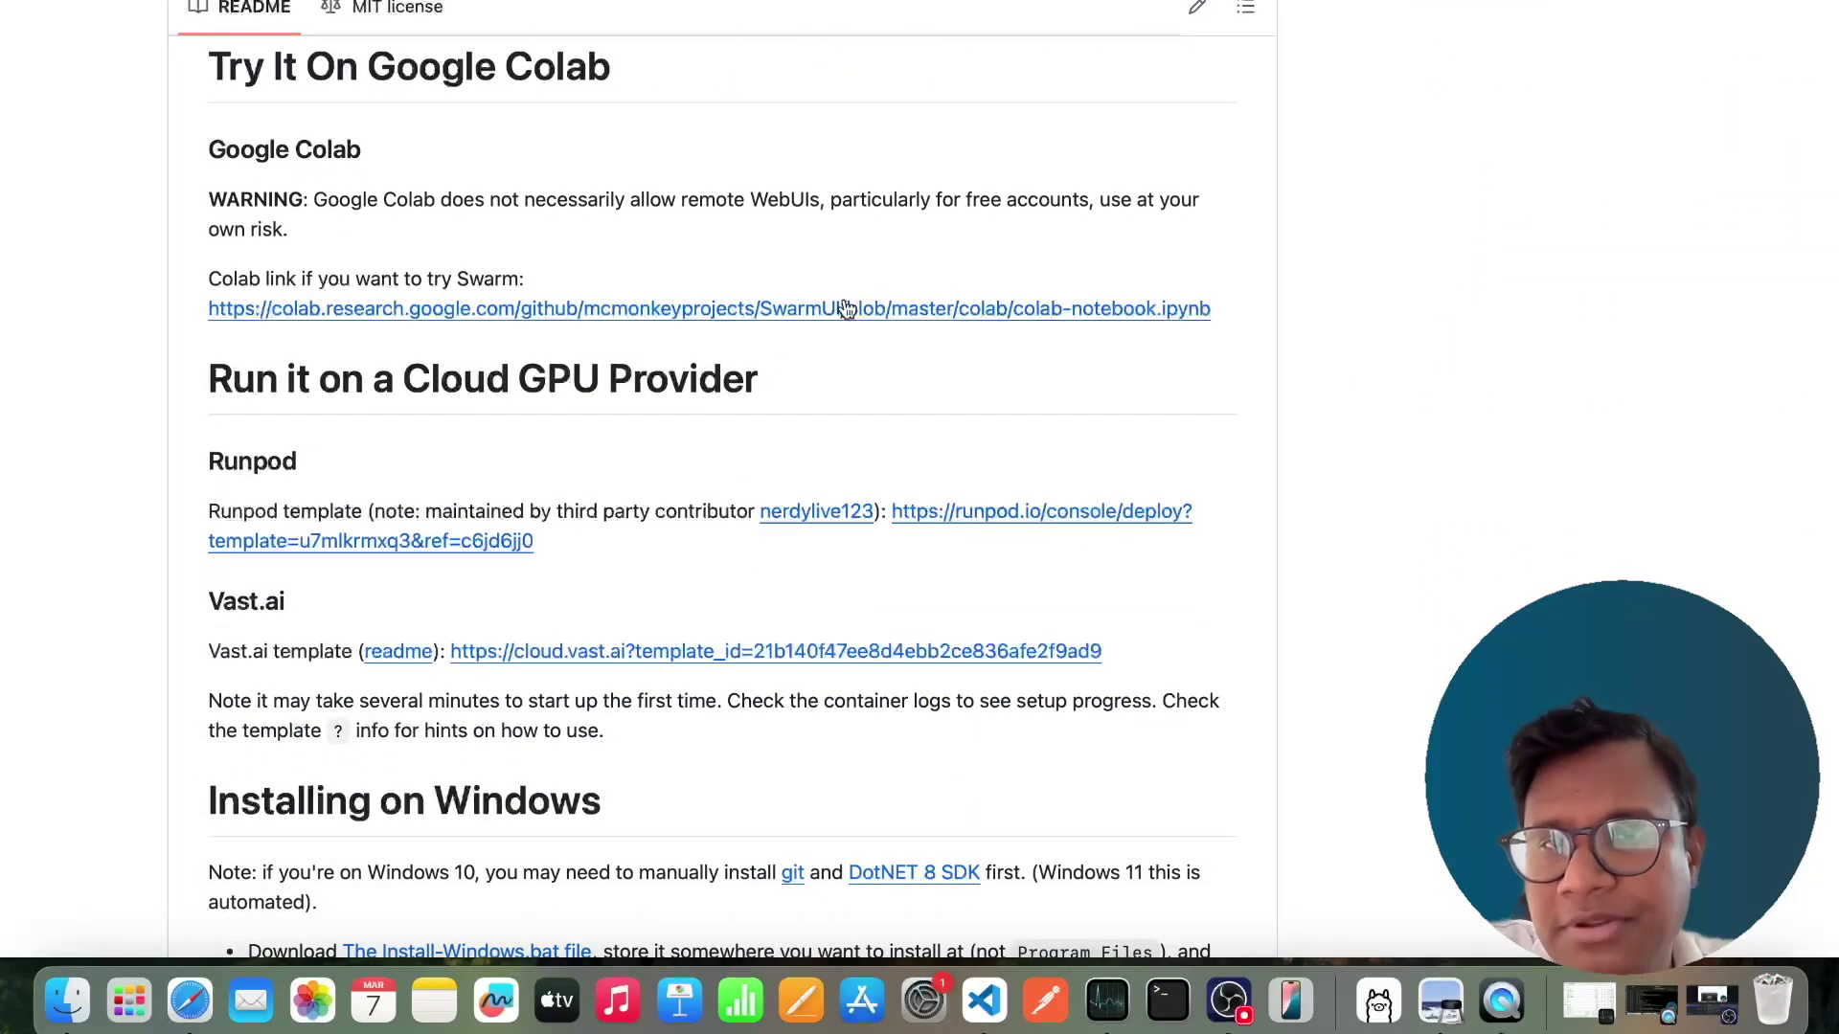
scroll(1289, 465, "down", 3)
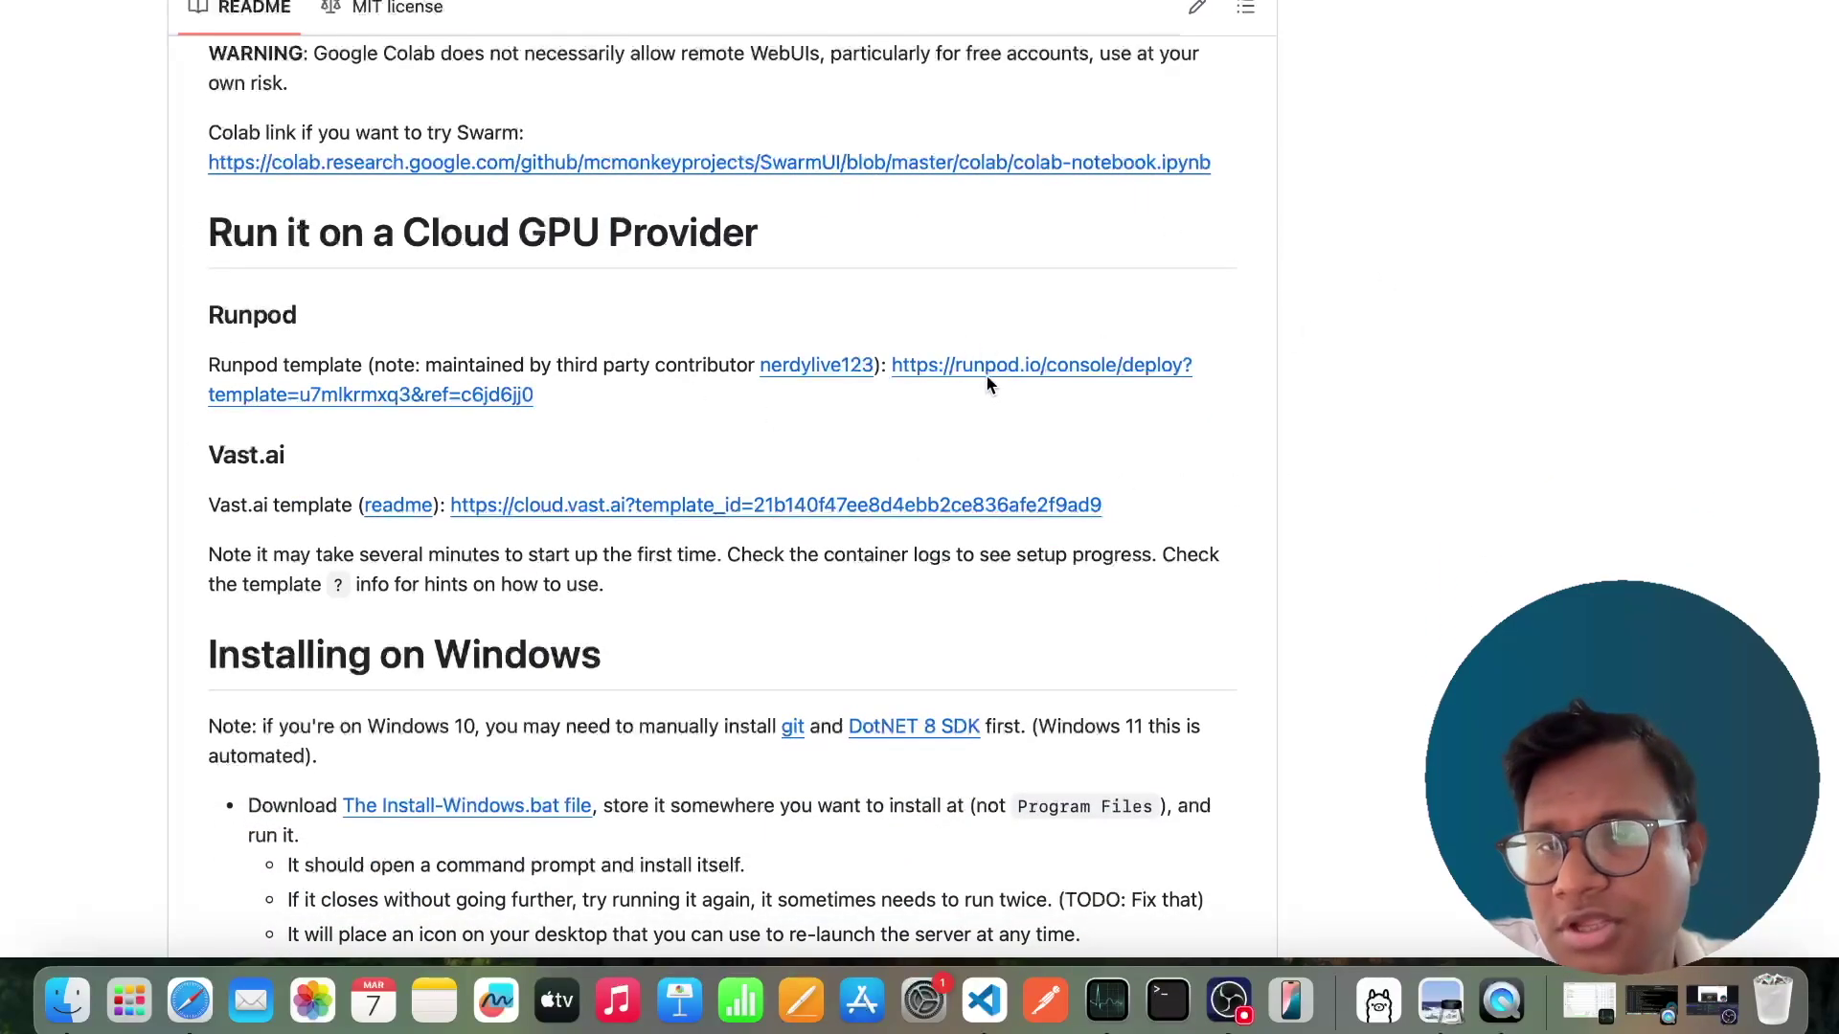
scroll(1305, 513, "down", 5)
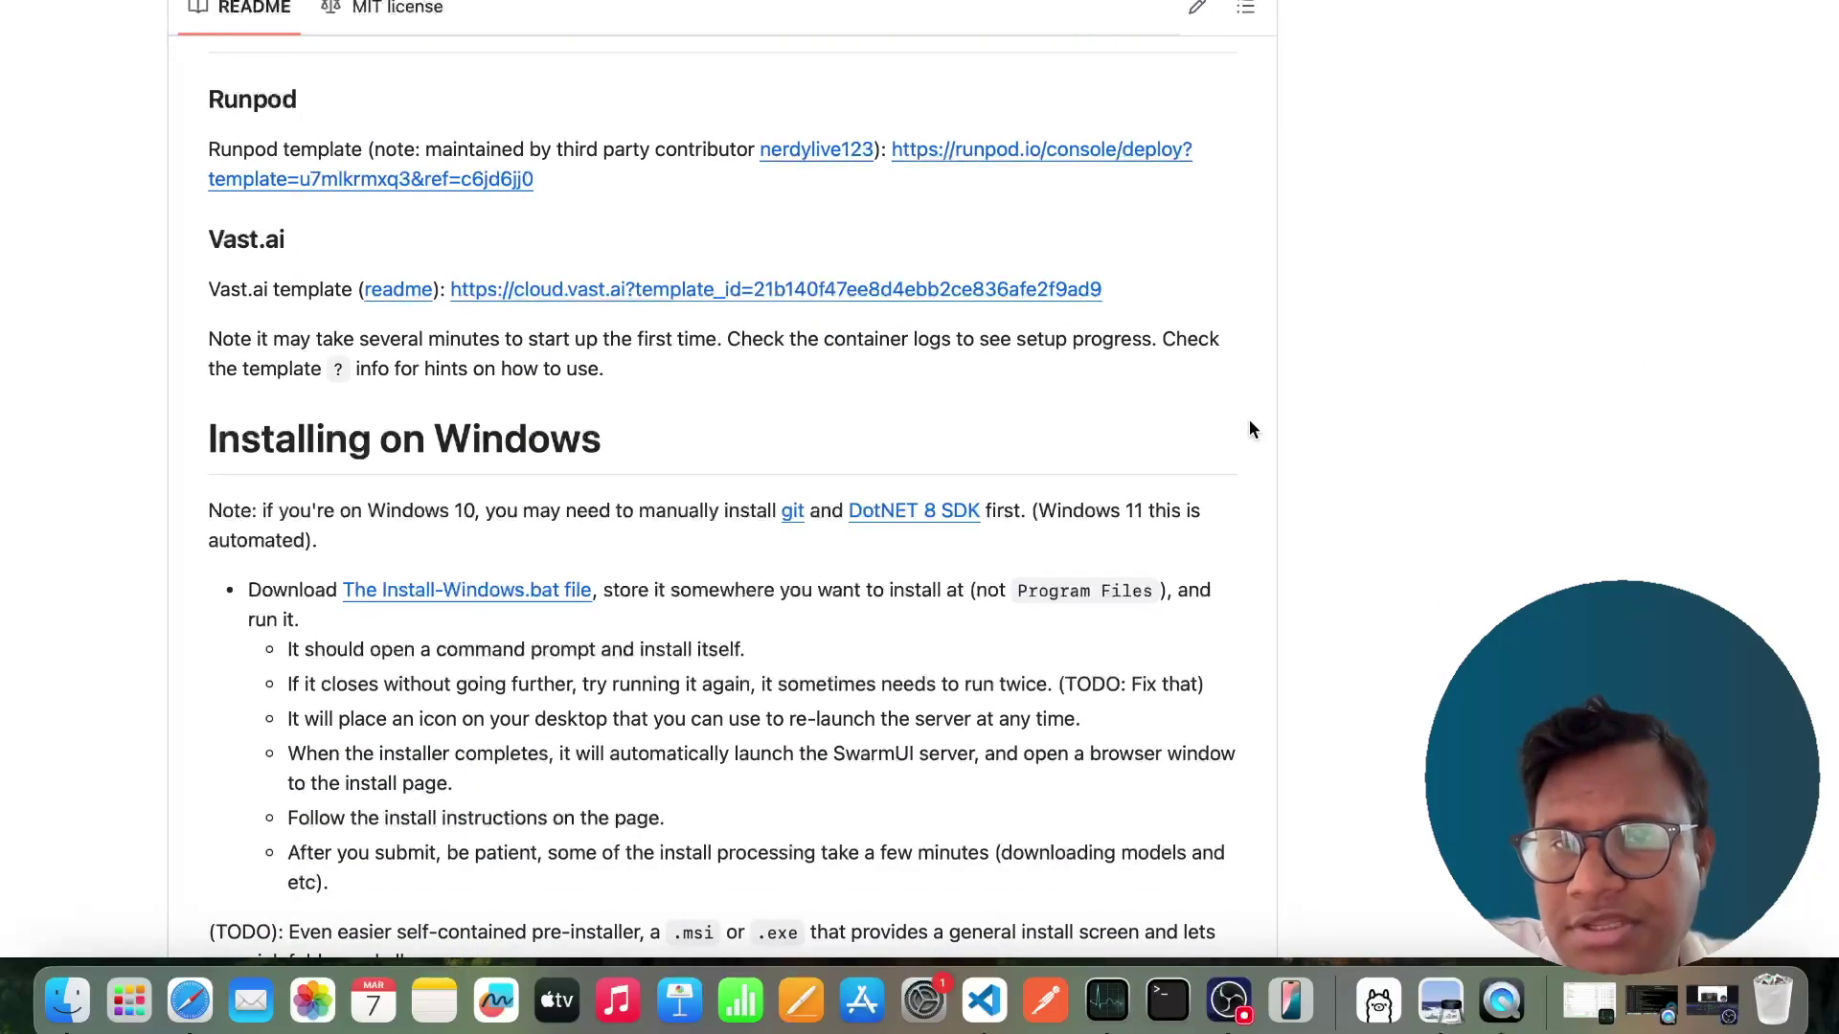
scroll(1305, 429, "down", 5)
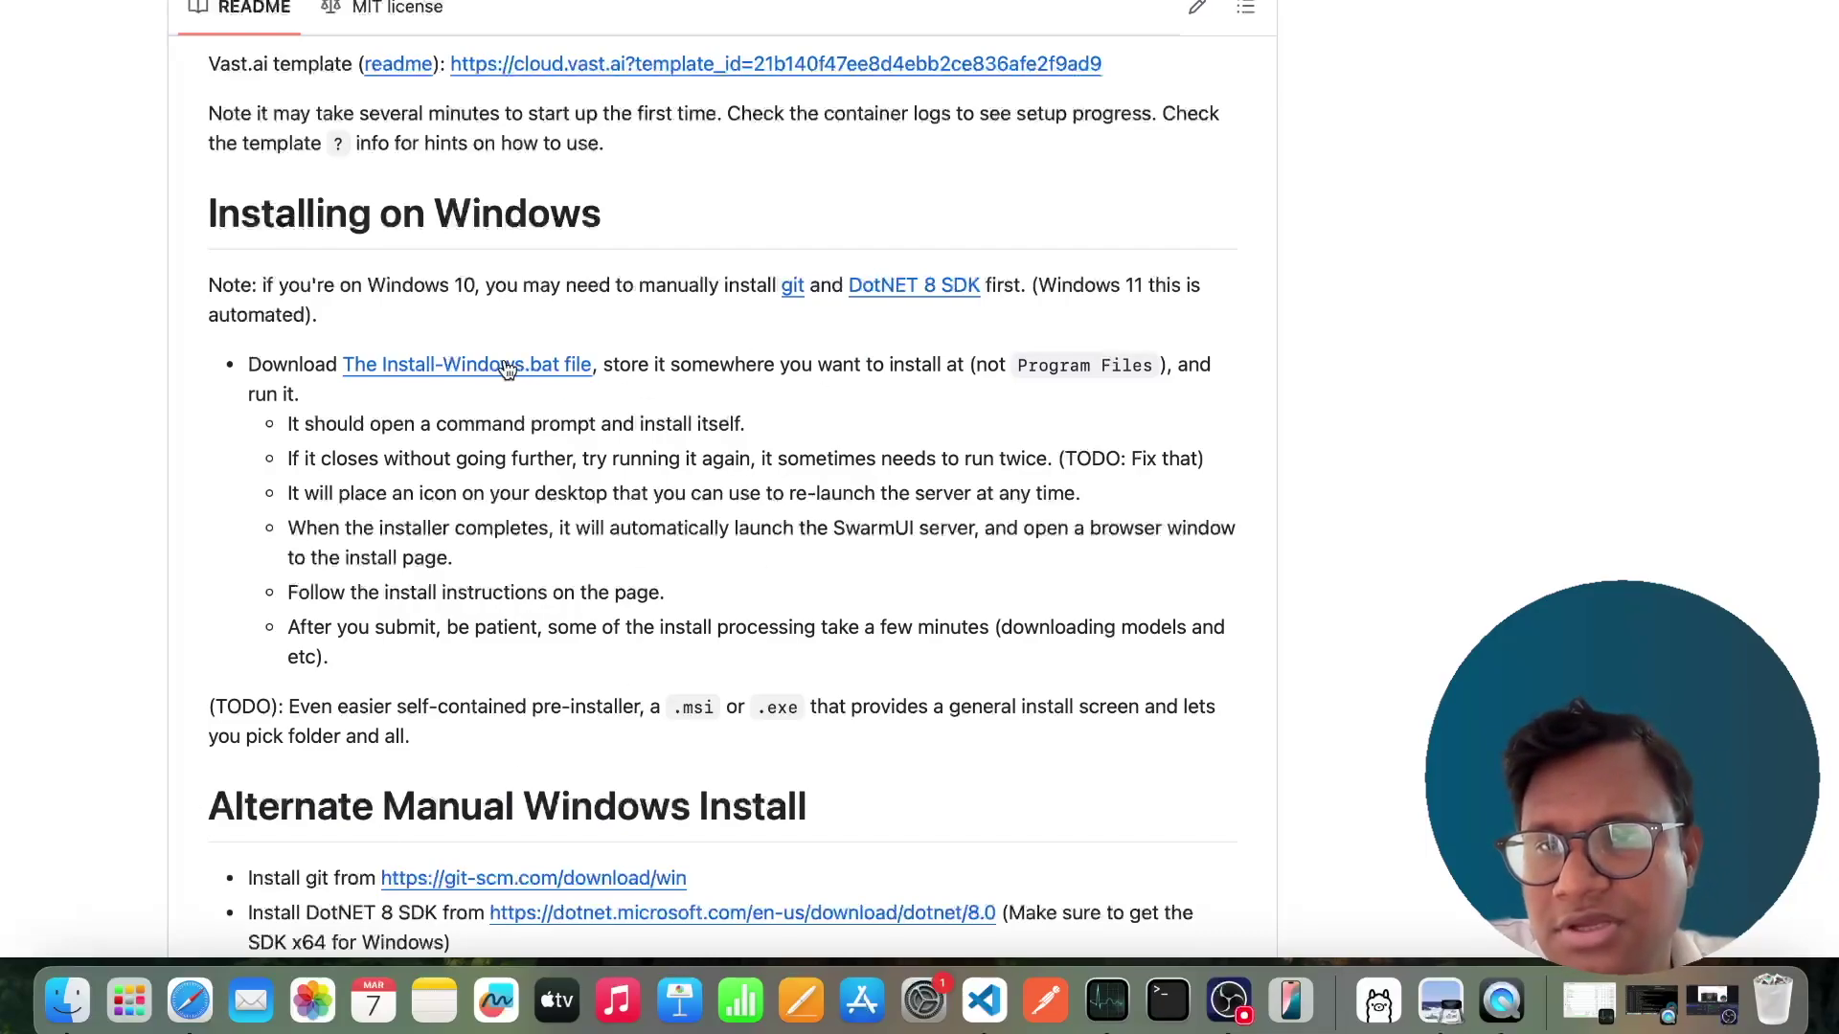
Switch to Finder, inspect the SwarmUI repository folder inside coding/swarmui, and close the Finder window.
left_click(54, 1013)
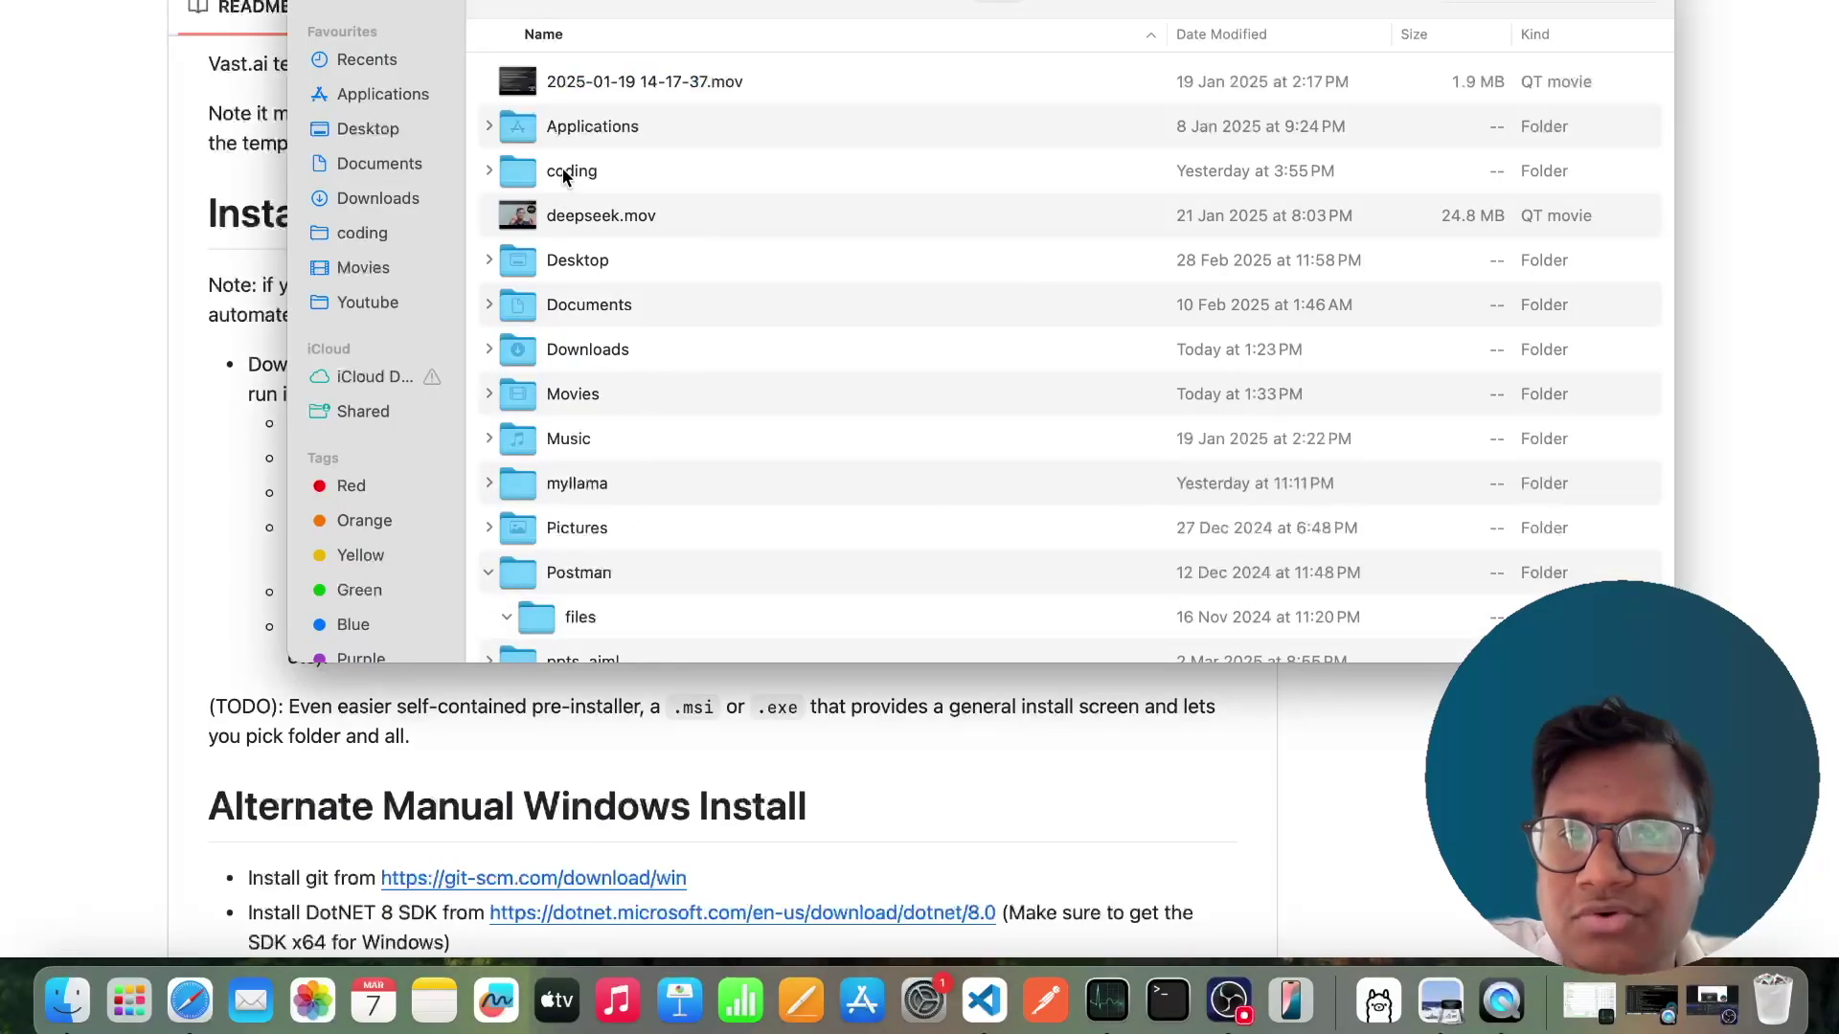
double_click(563, 172)
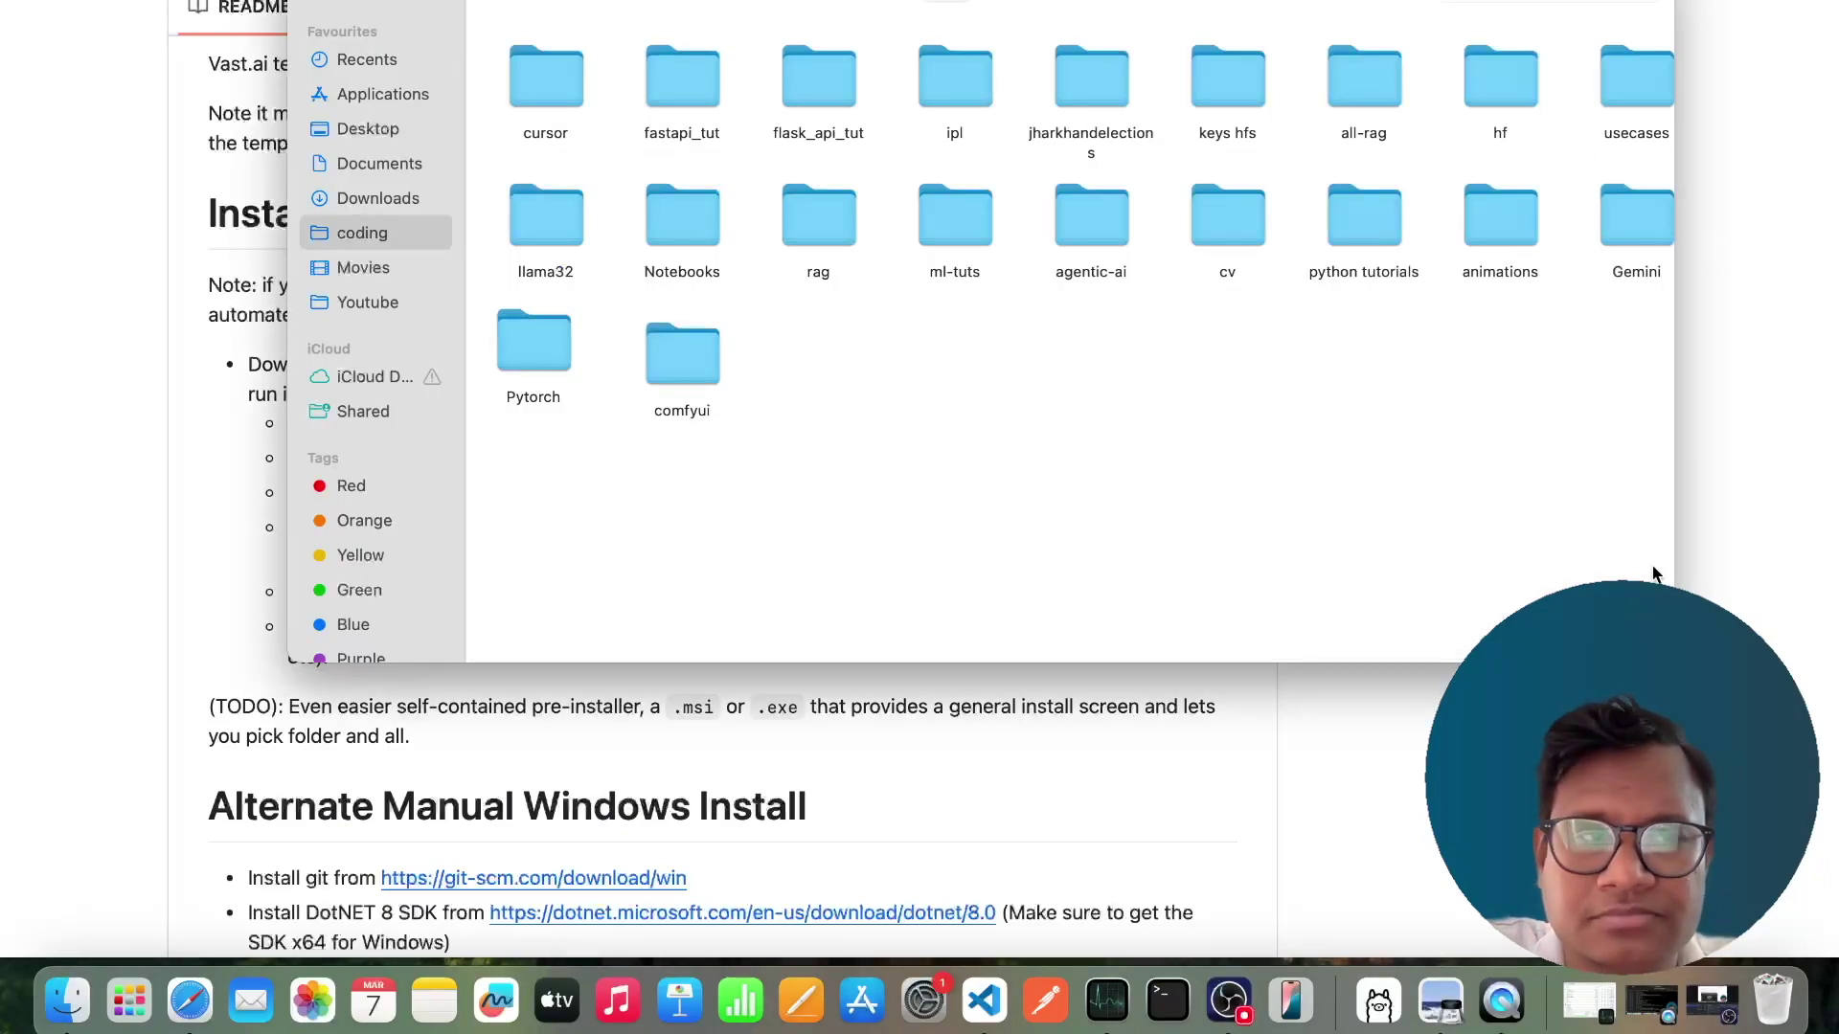
left_click_drag(1672, 579, 1838, 579)
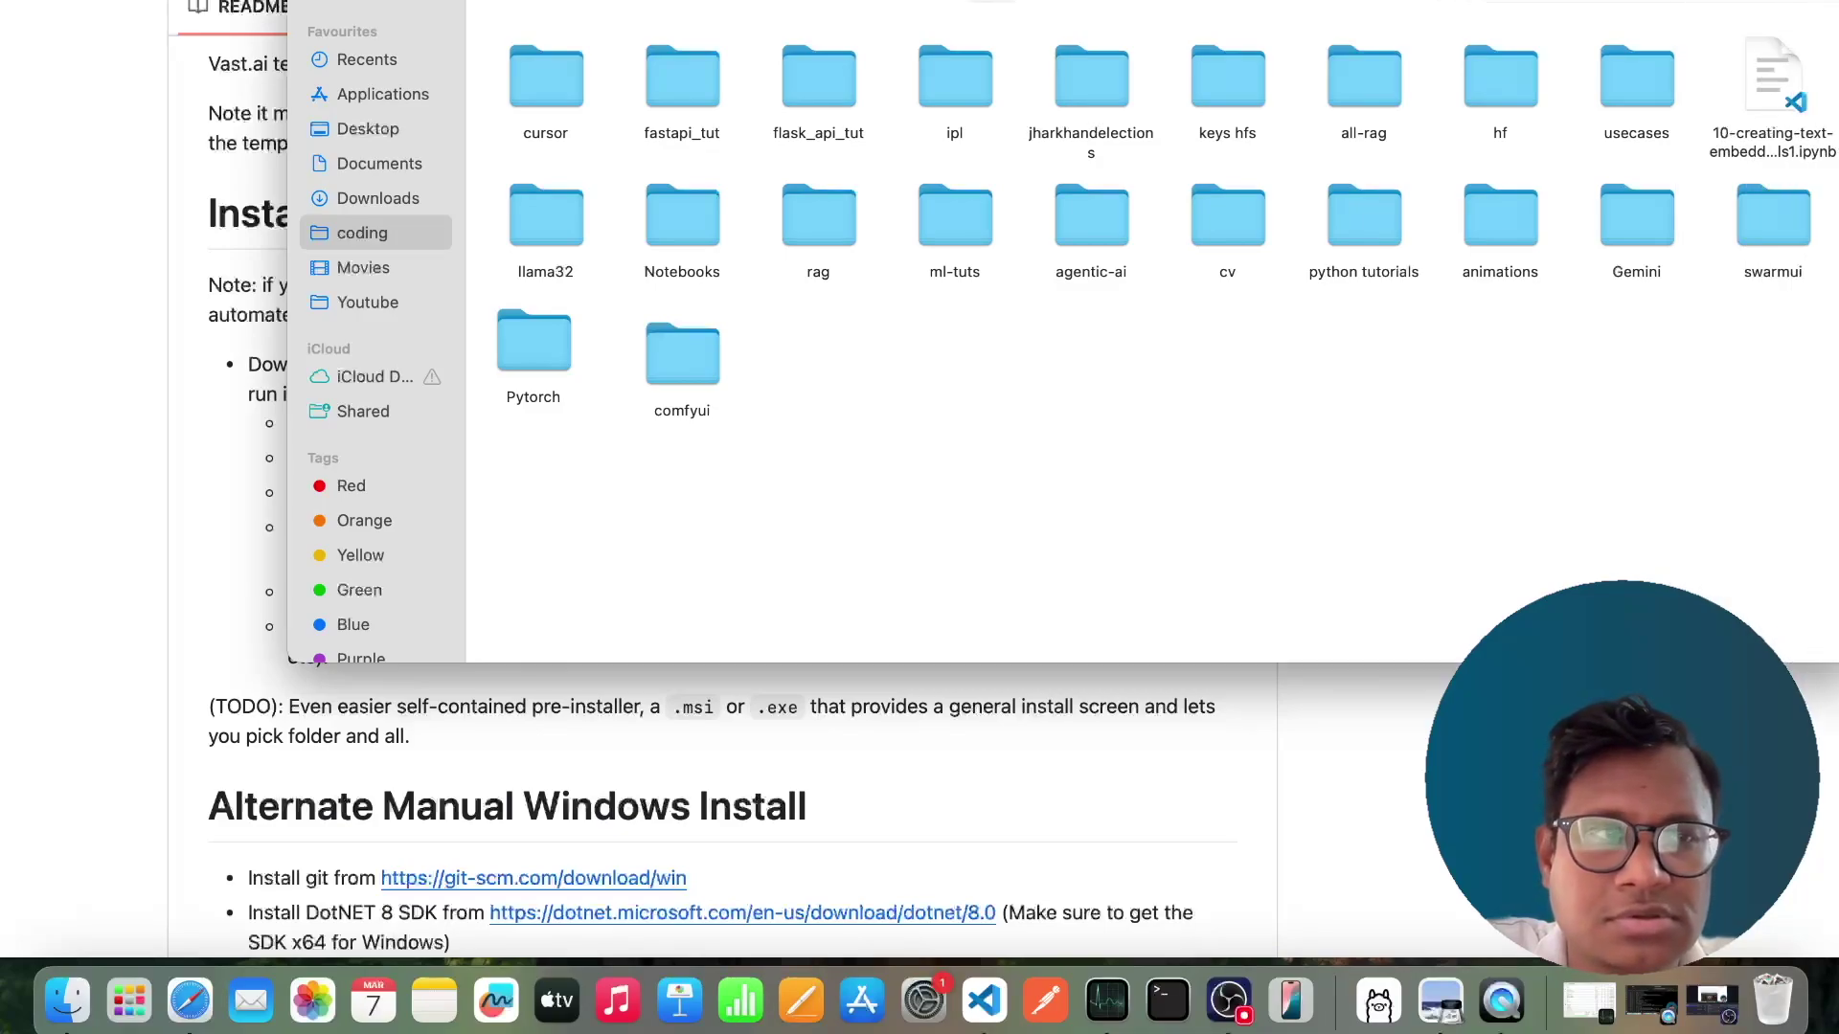
left_click(1779, 236)
double_click(1782, 236)
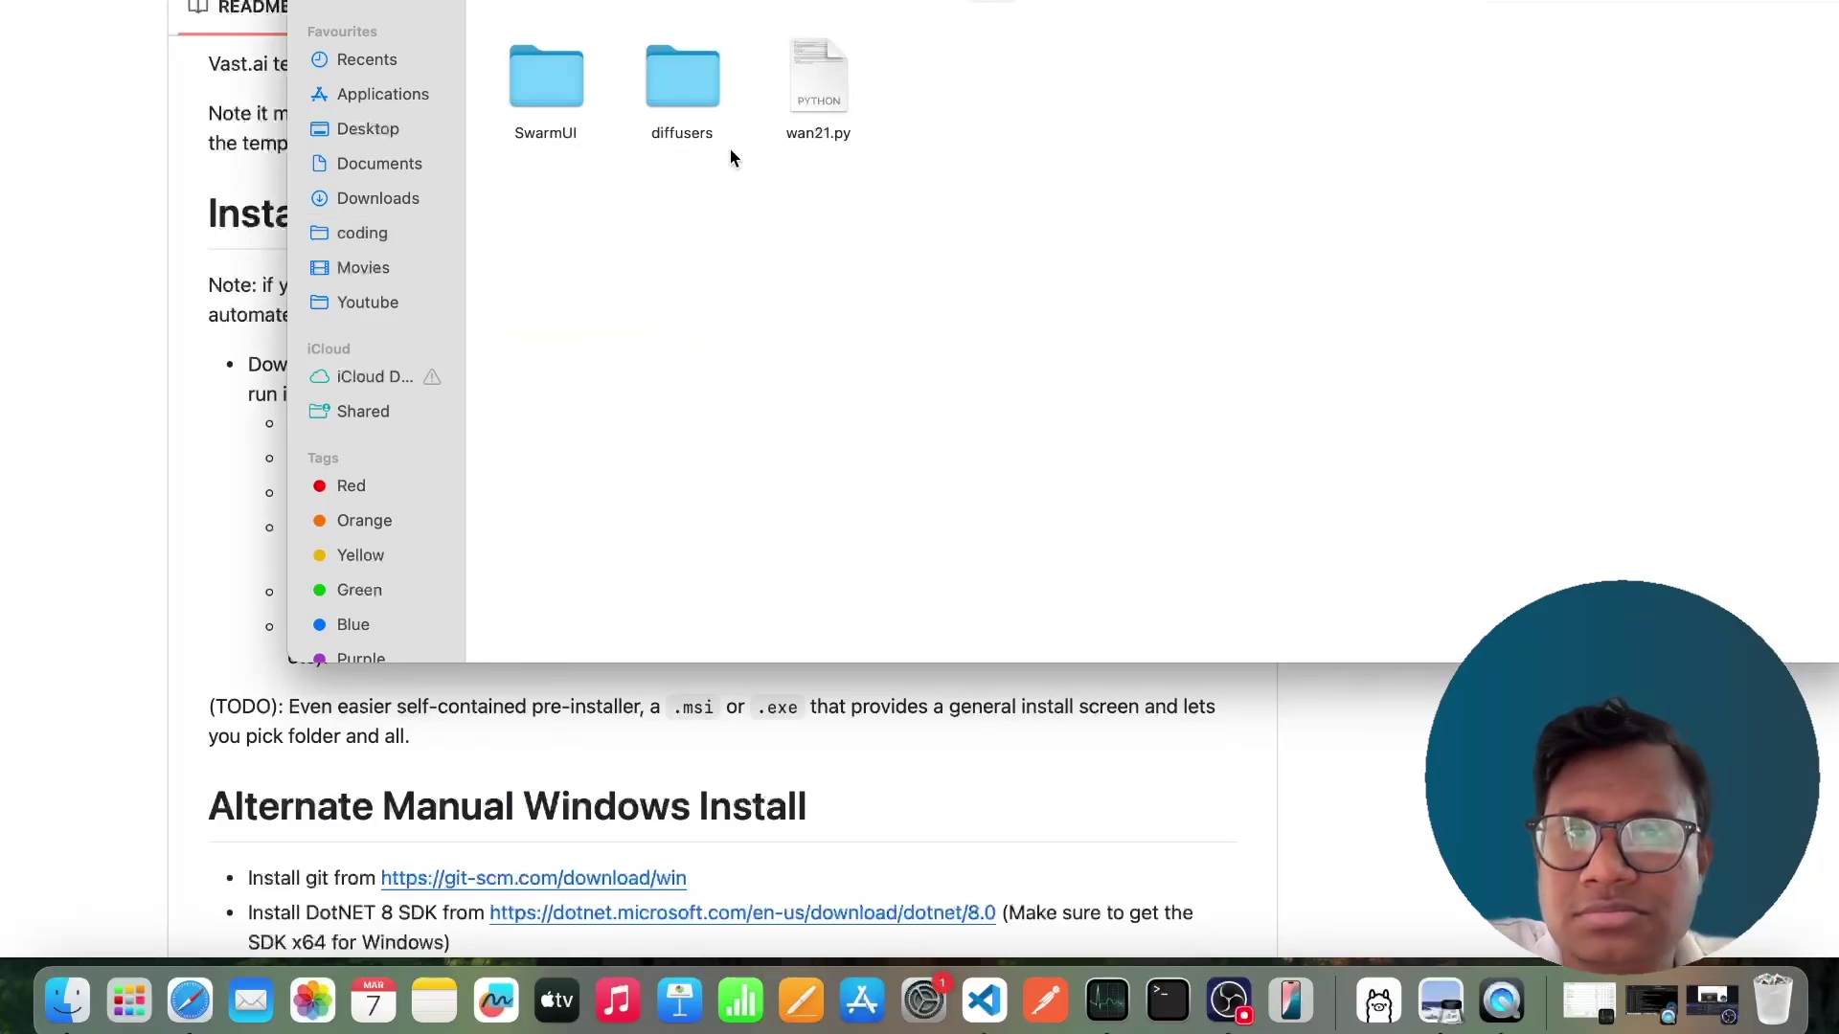
double_click(550, 89)
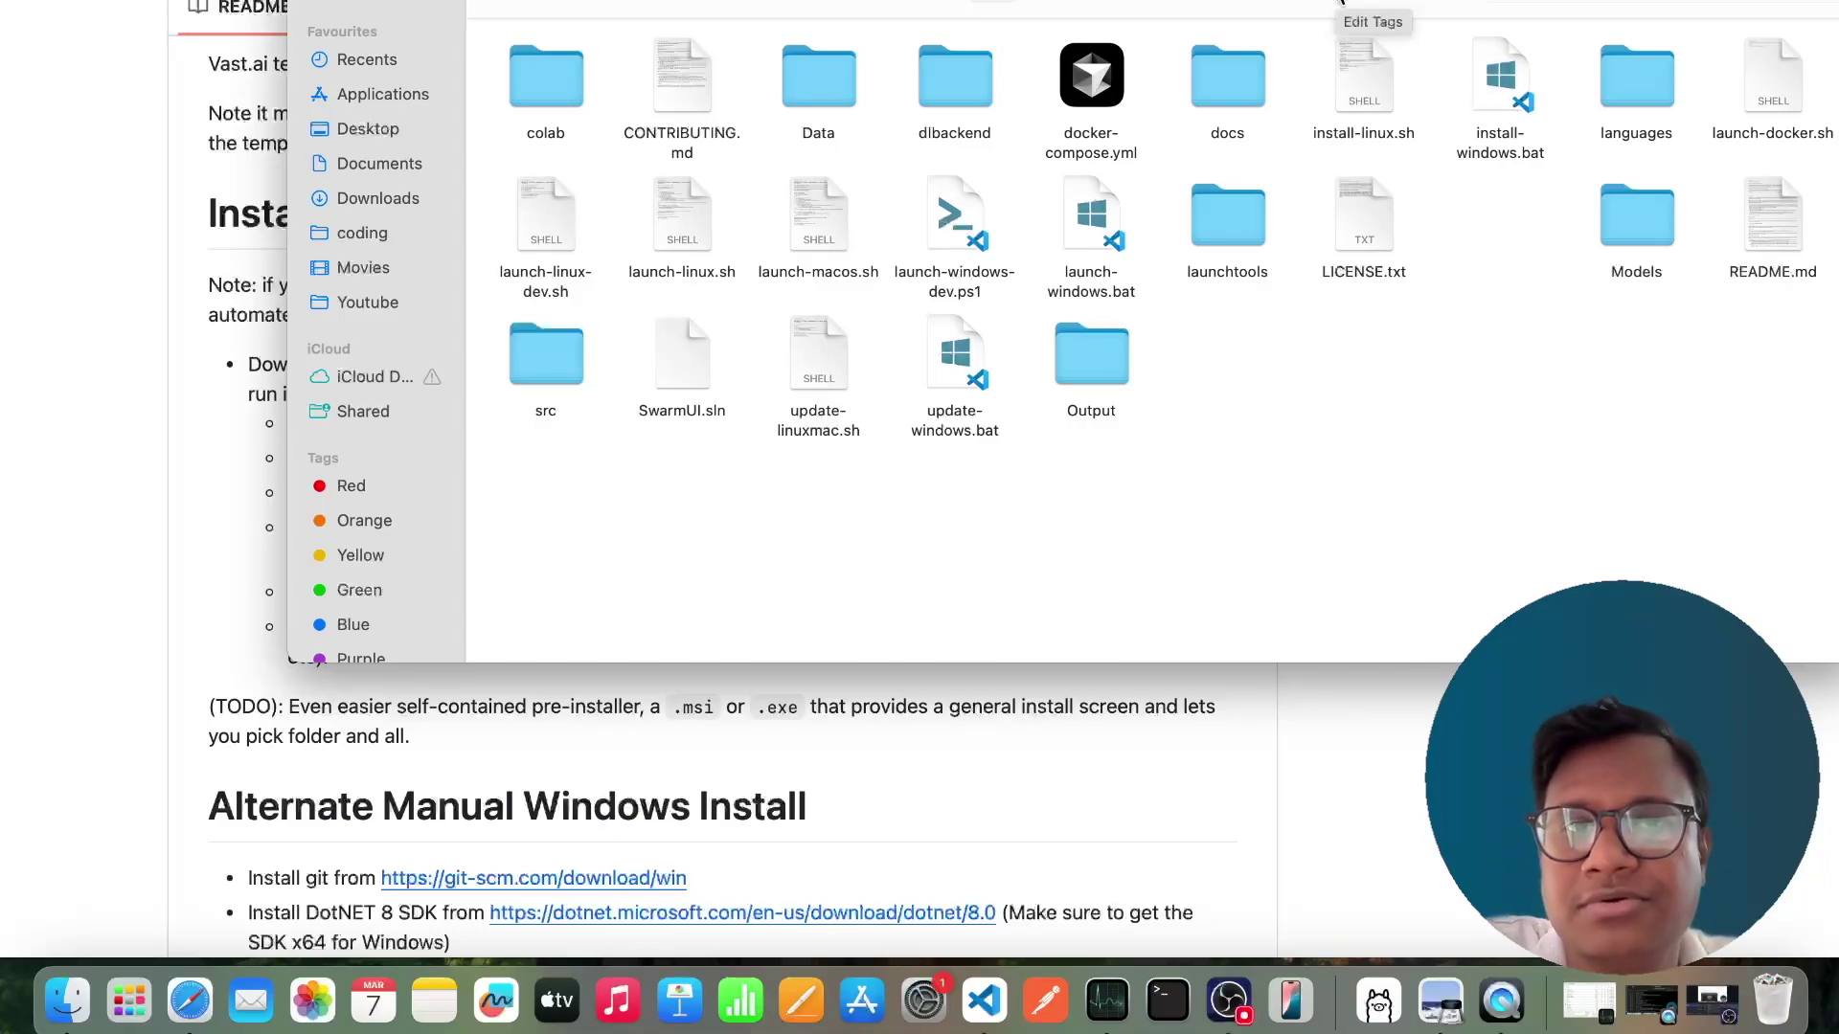
left_click(349, 3)
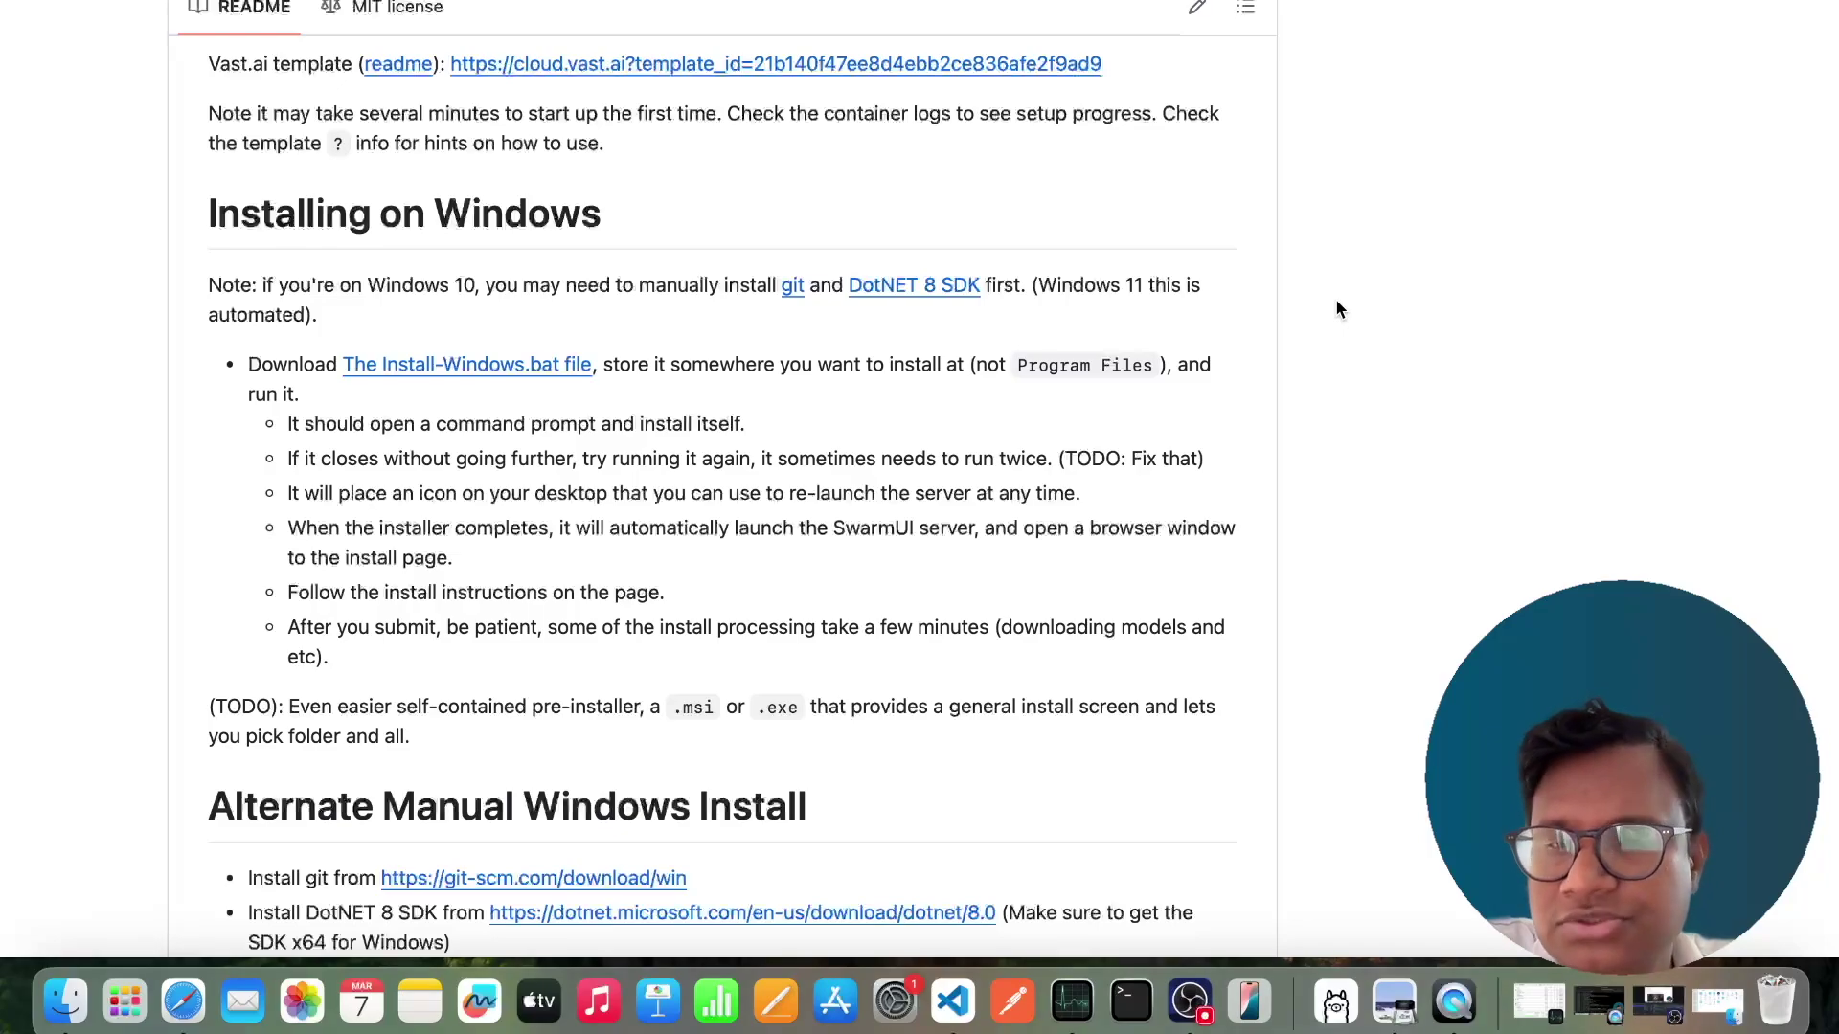
Read the README's Linux installation instructions and continue to the Installing on Mac section.
scroll(1336, 309, "down", 5)
scroll(721, 498, "down", 7)
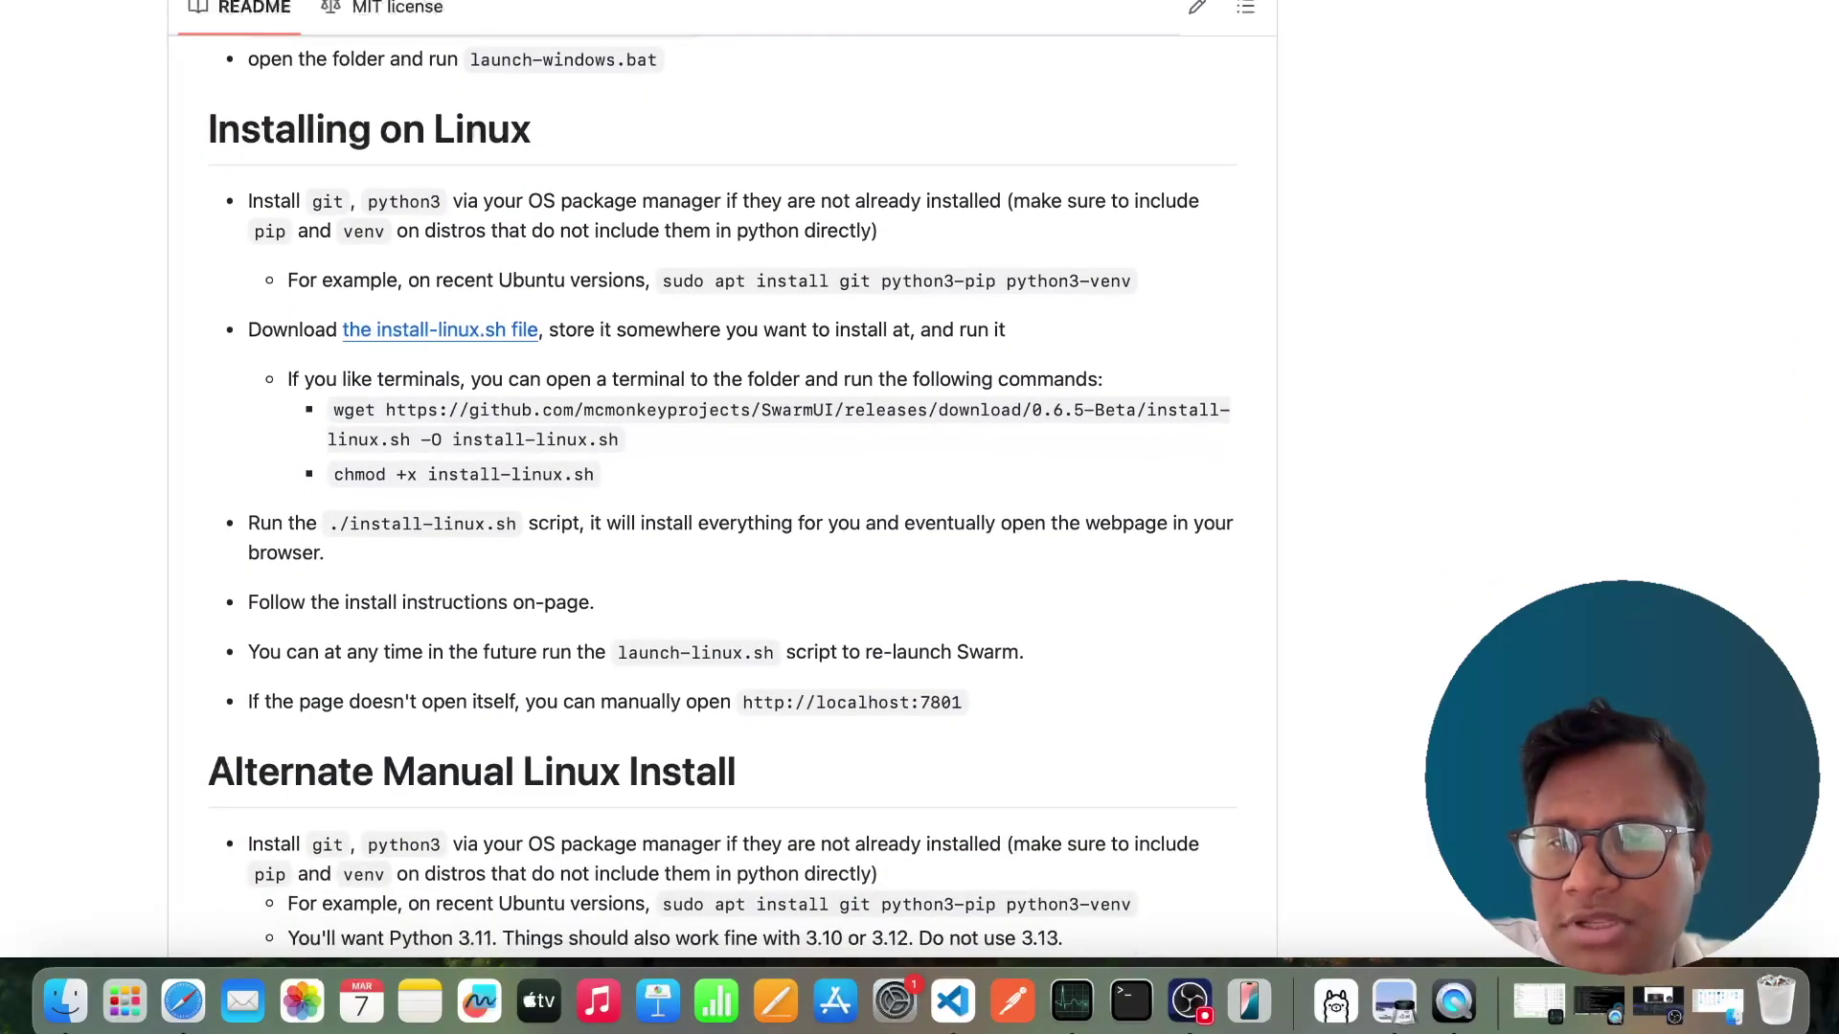
scroll(1281, 362, "up", 2)
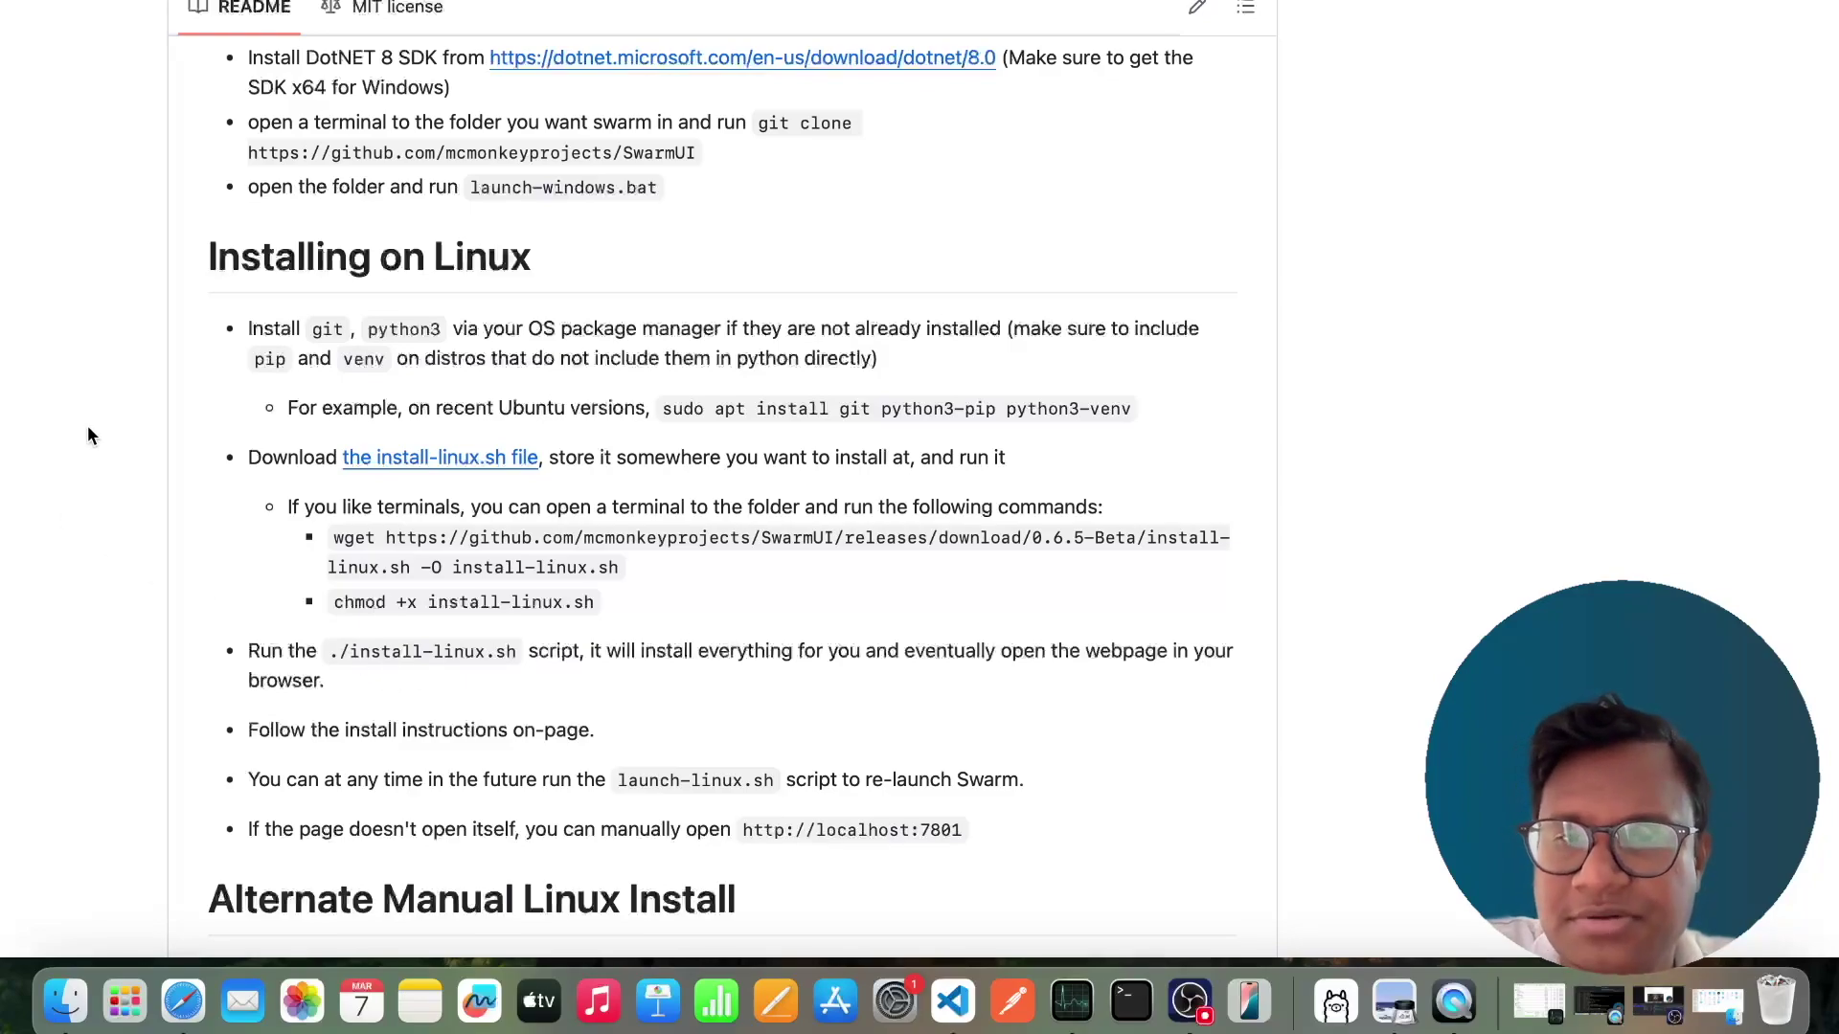
scroll(88, 436, "down", 8)
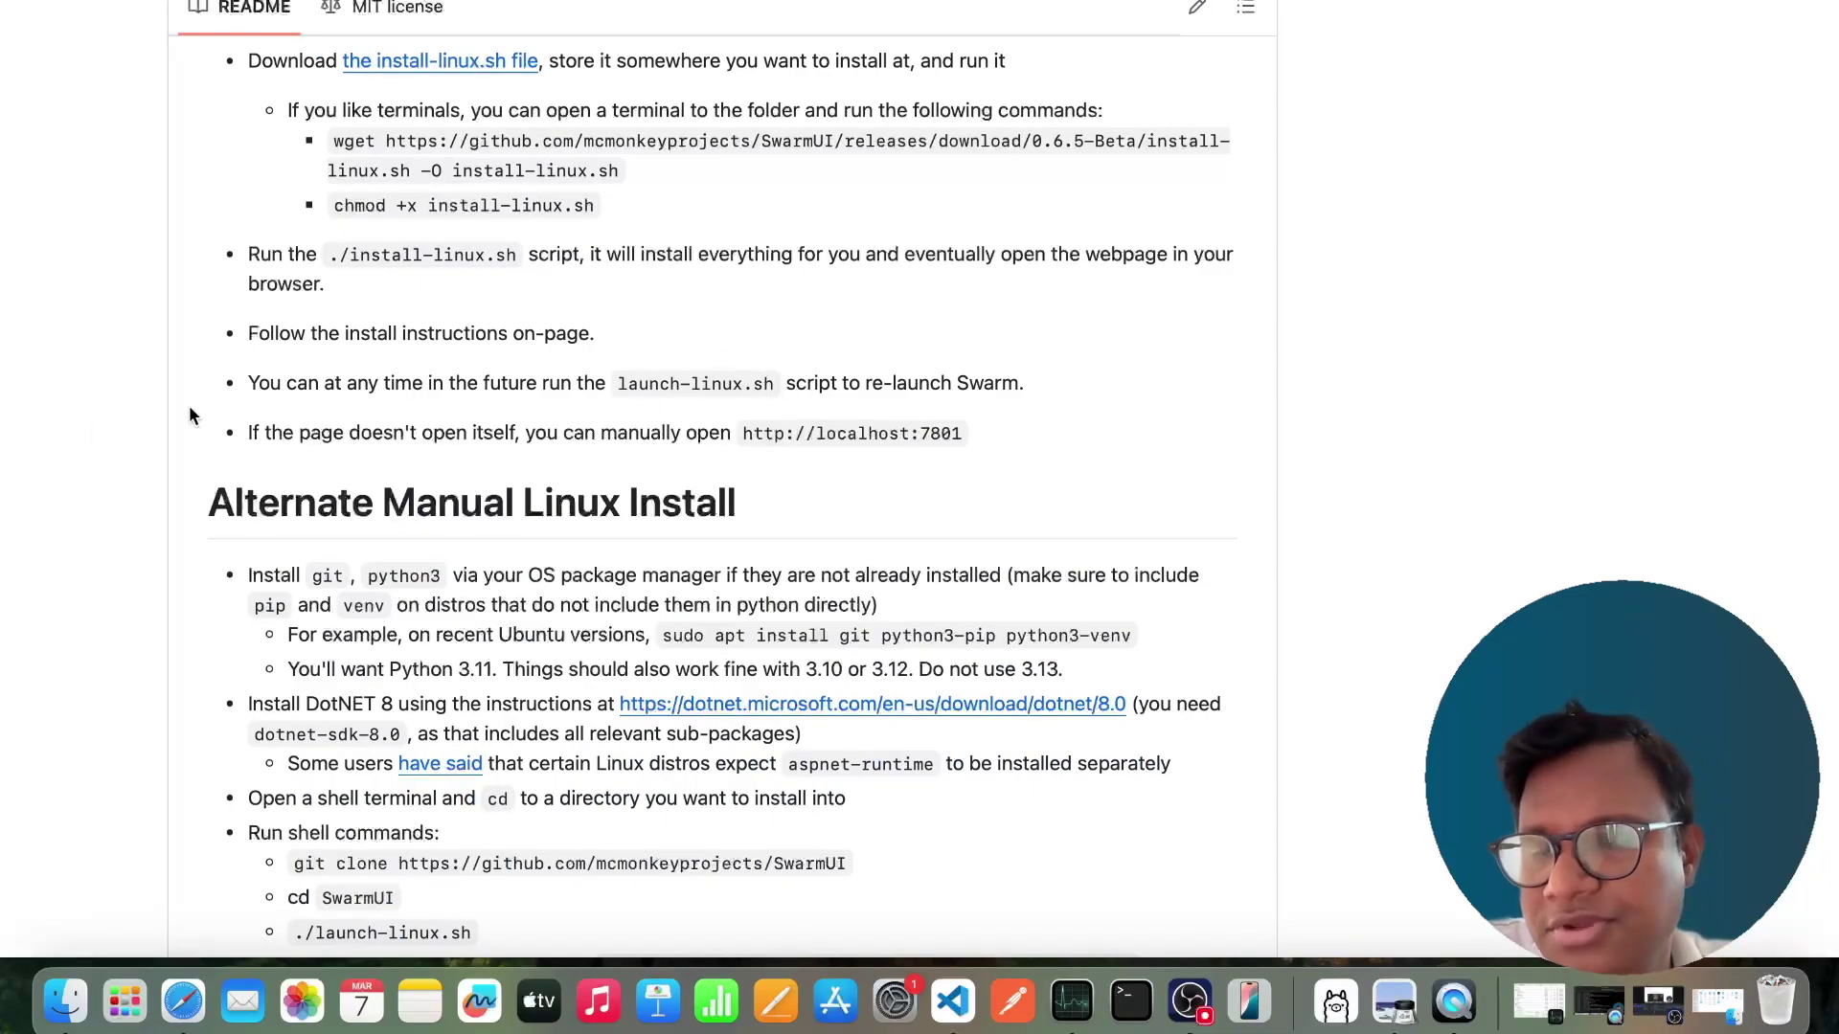
scroll(94, 398, "down", 9)
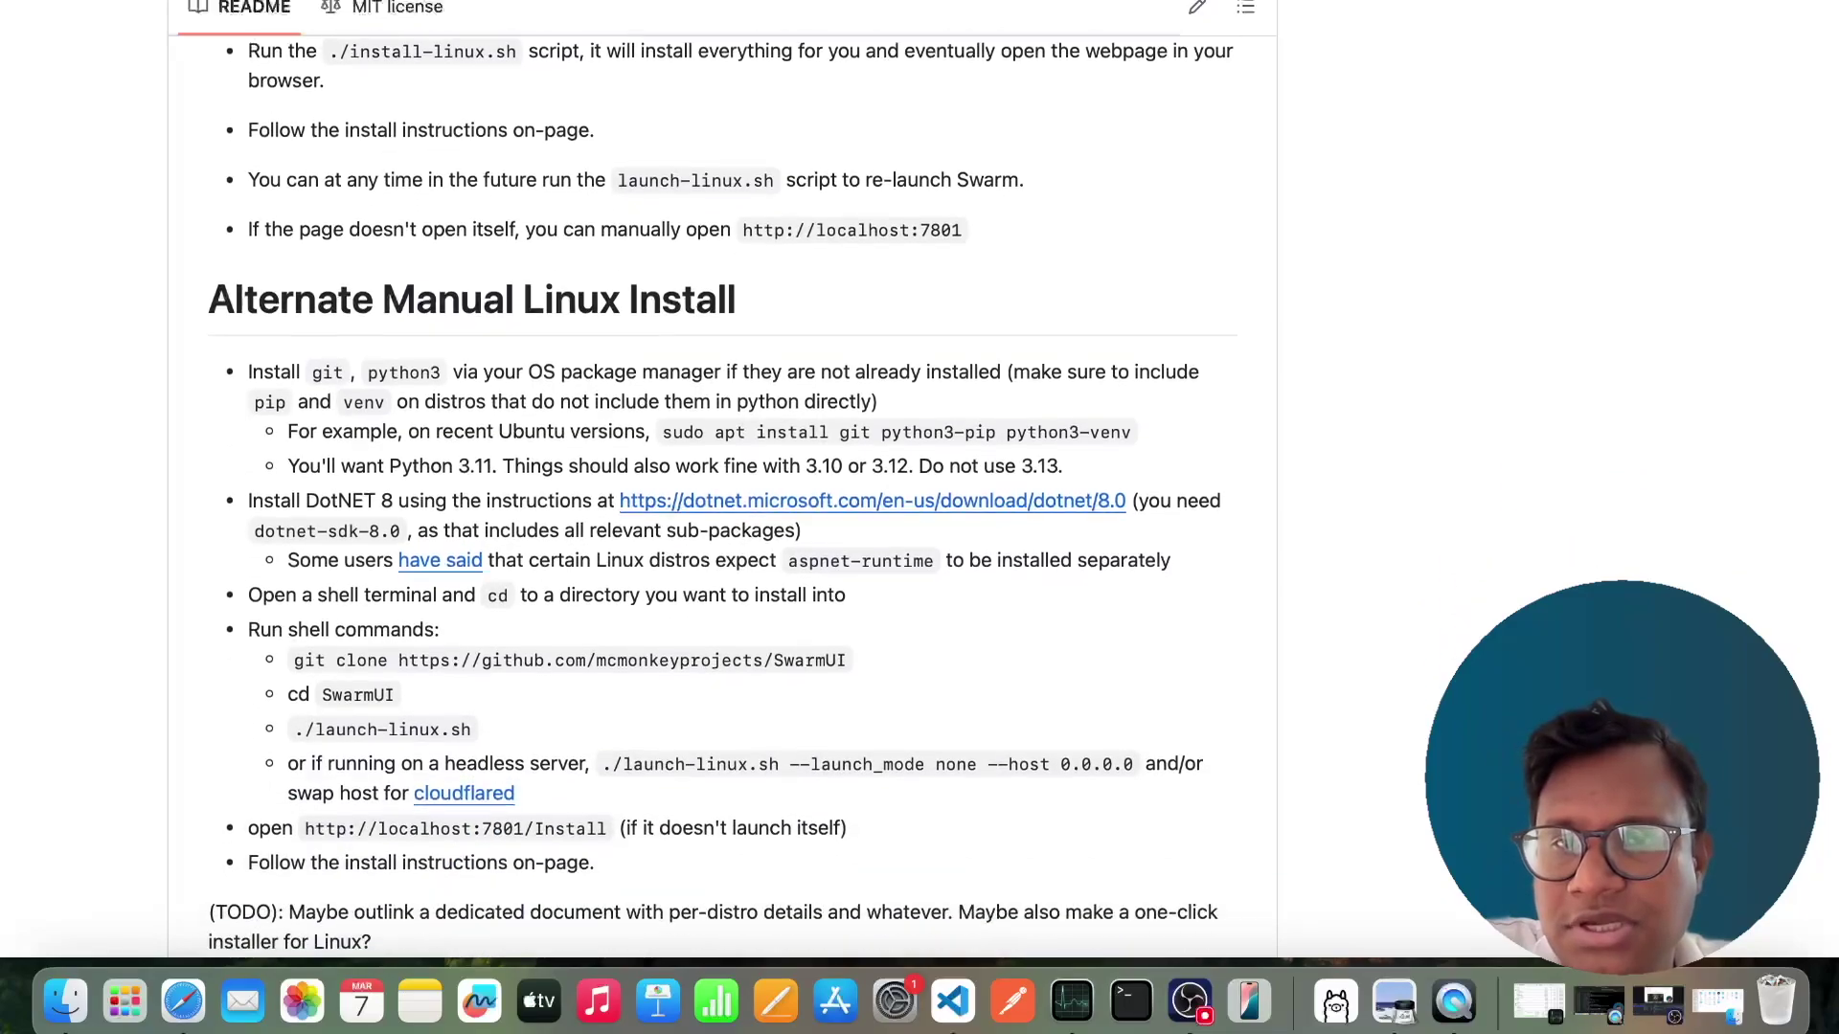
scroll(721, 503, "down", 11)
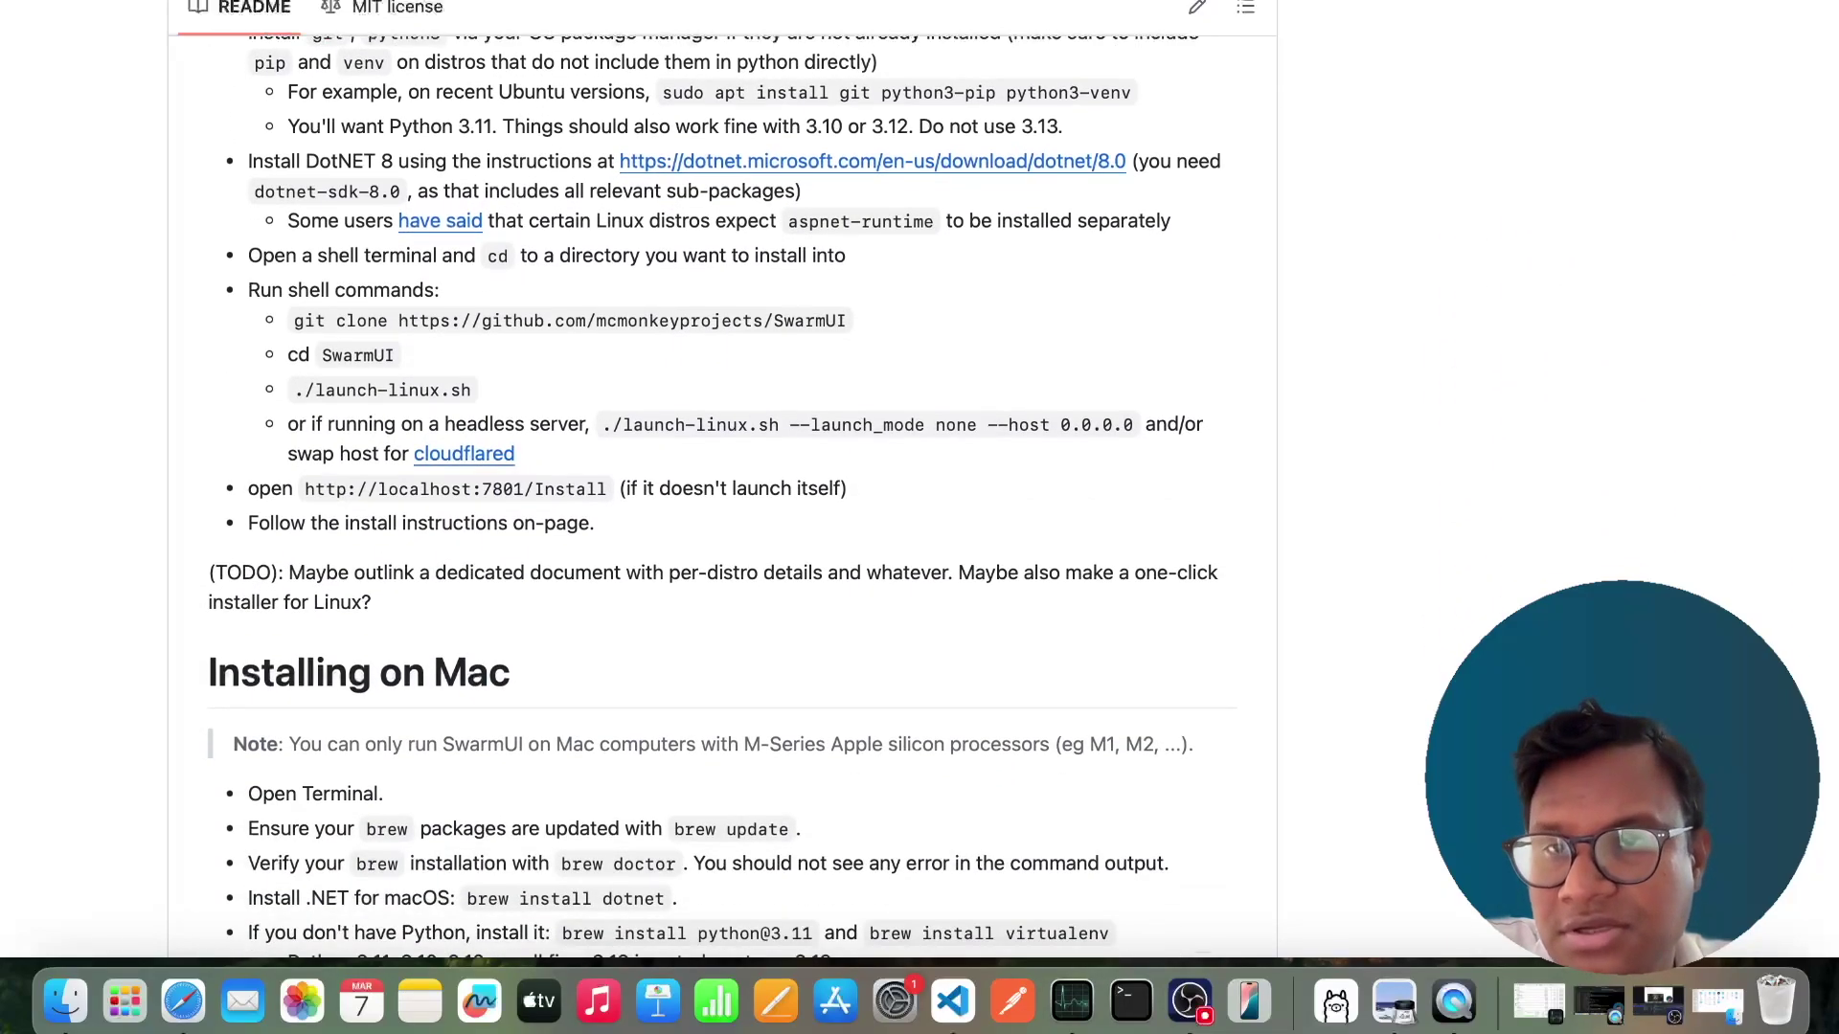
scroll(693, 92, "down", 2)
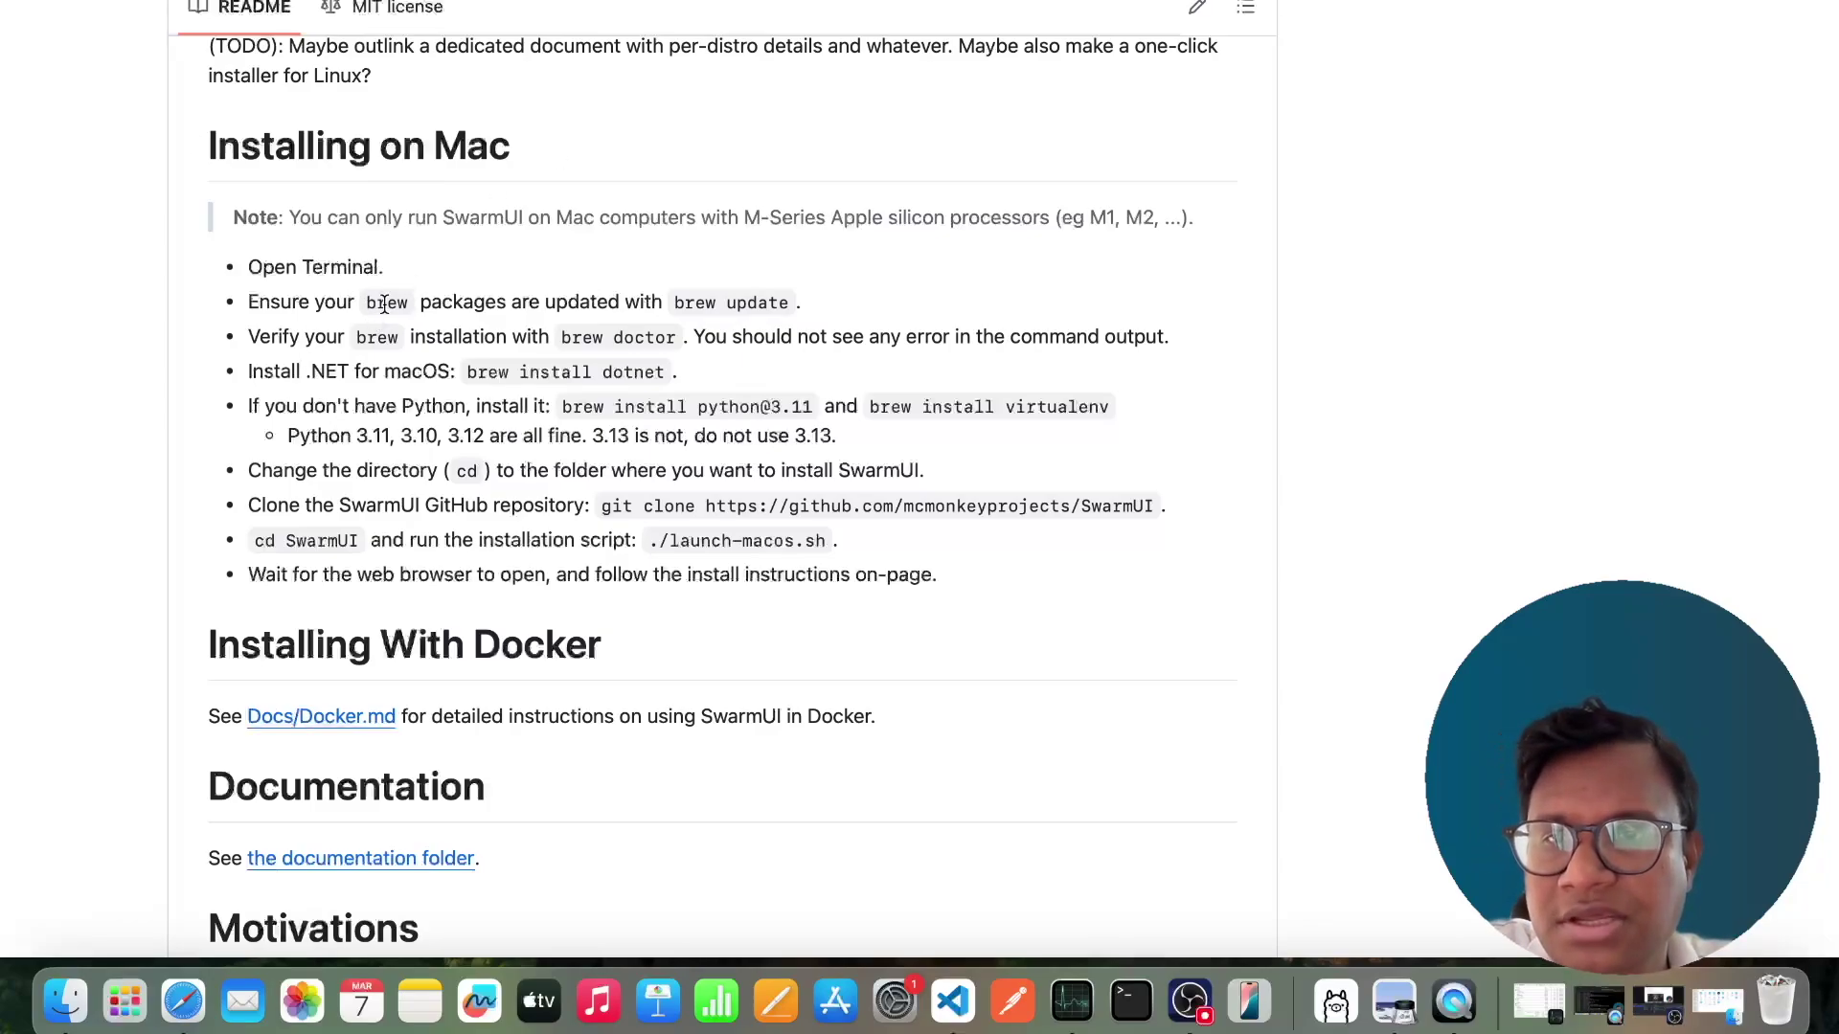
Switch to Terminal and update the Homebrew packages with brew update.
left_click(1128, 1017)
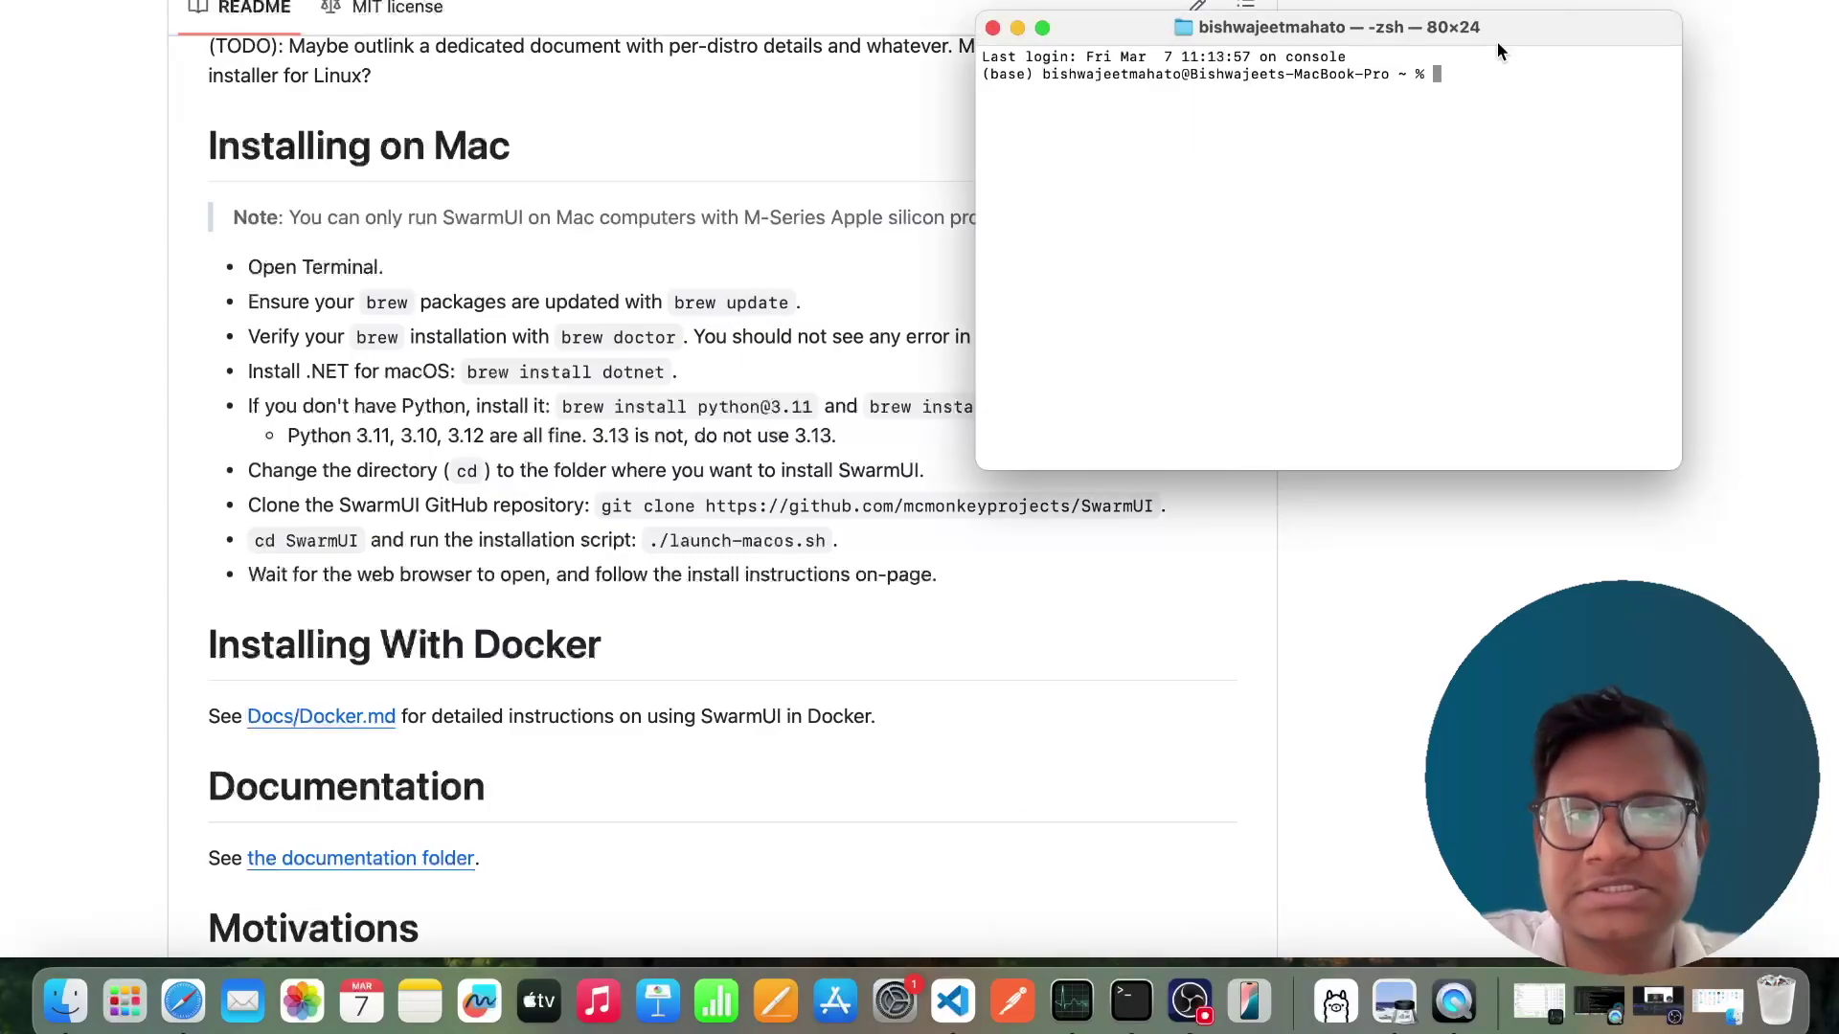
type("bew")
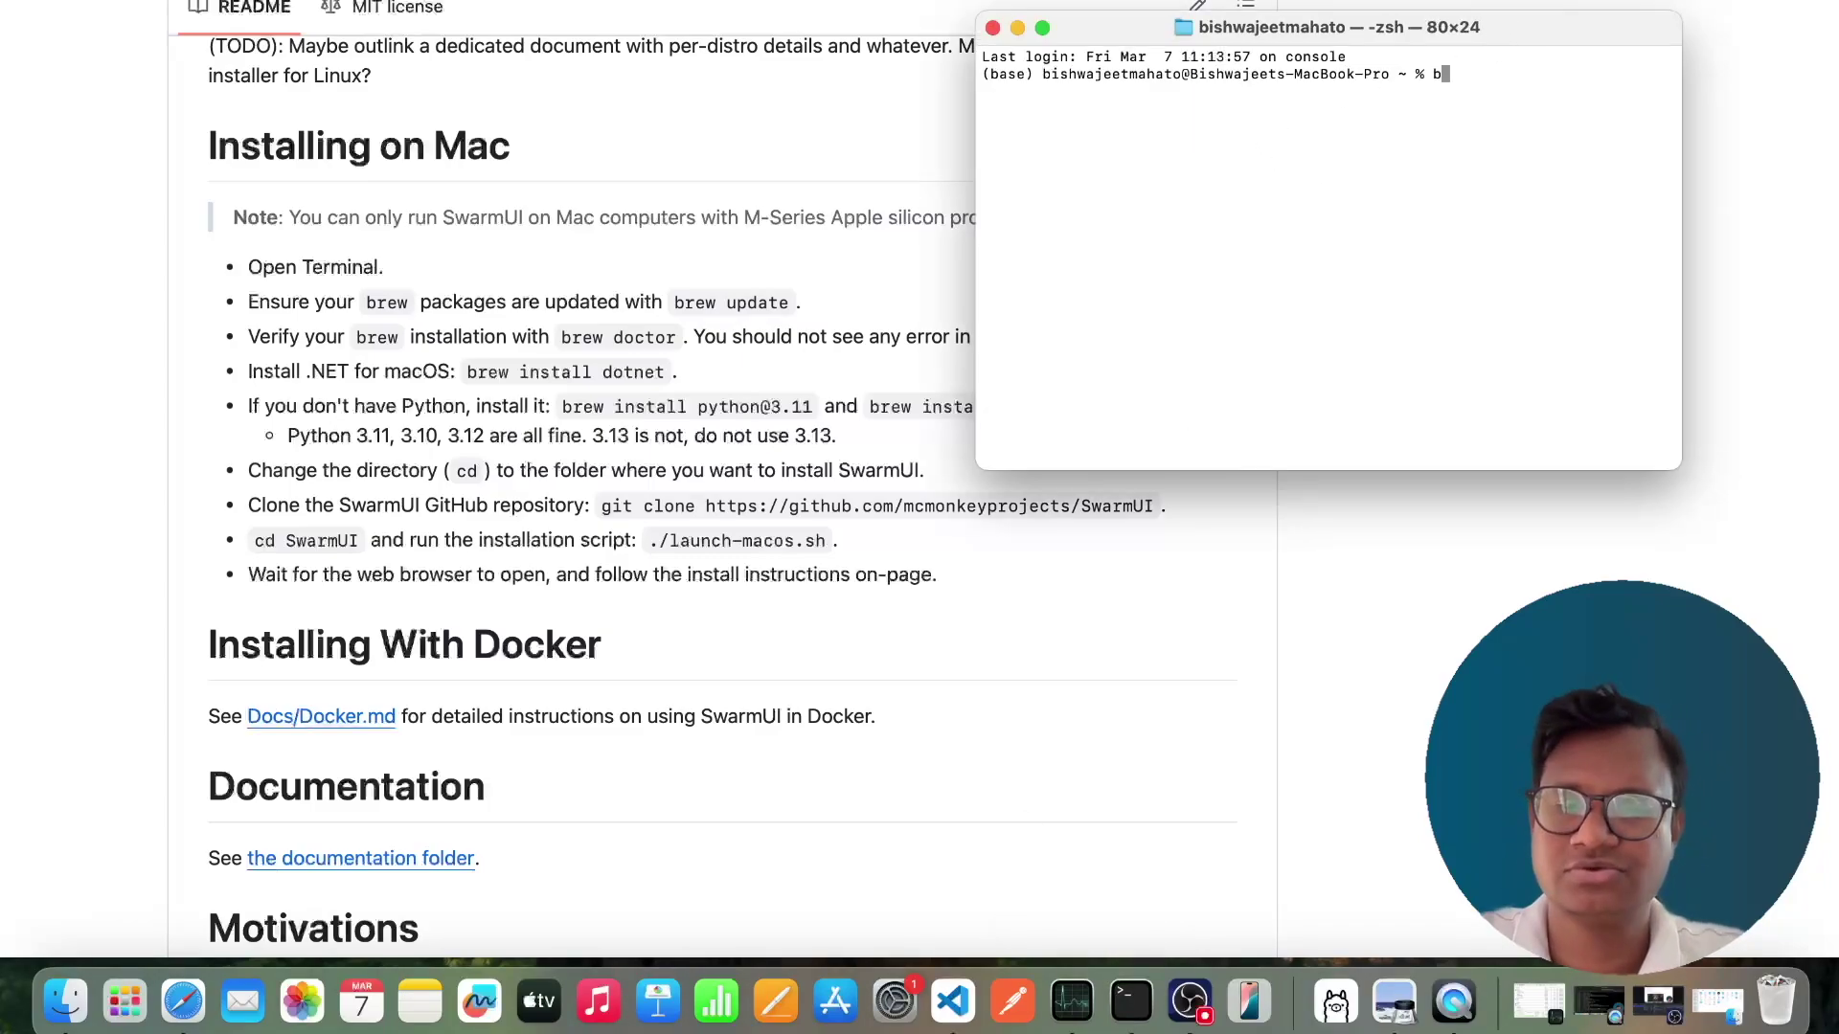
key("BackSpace")
key("BackSpace")
type("rew updat")
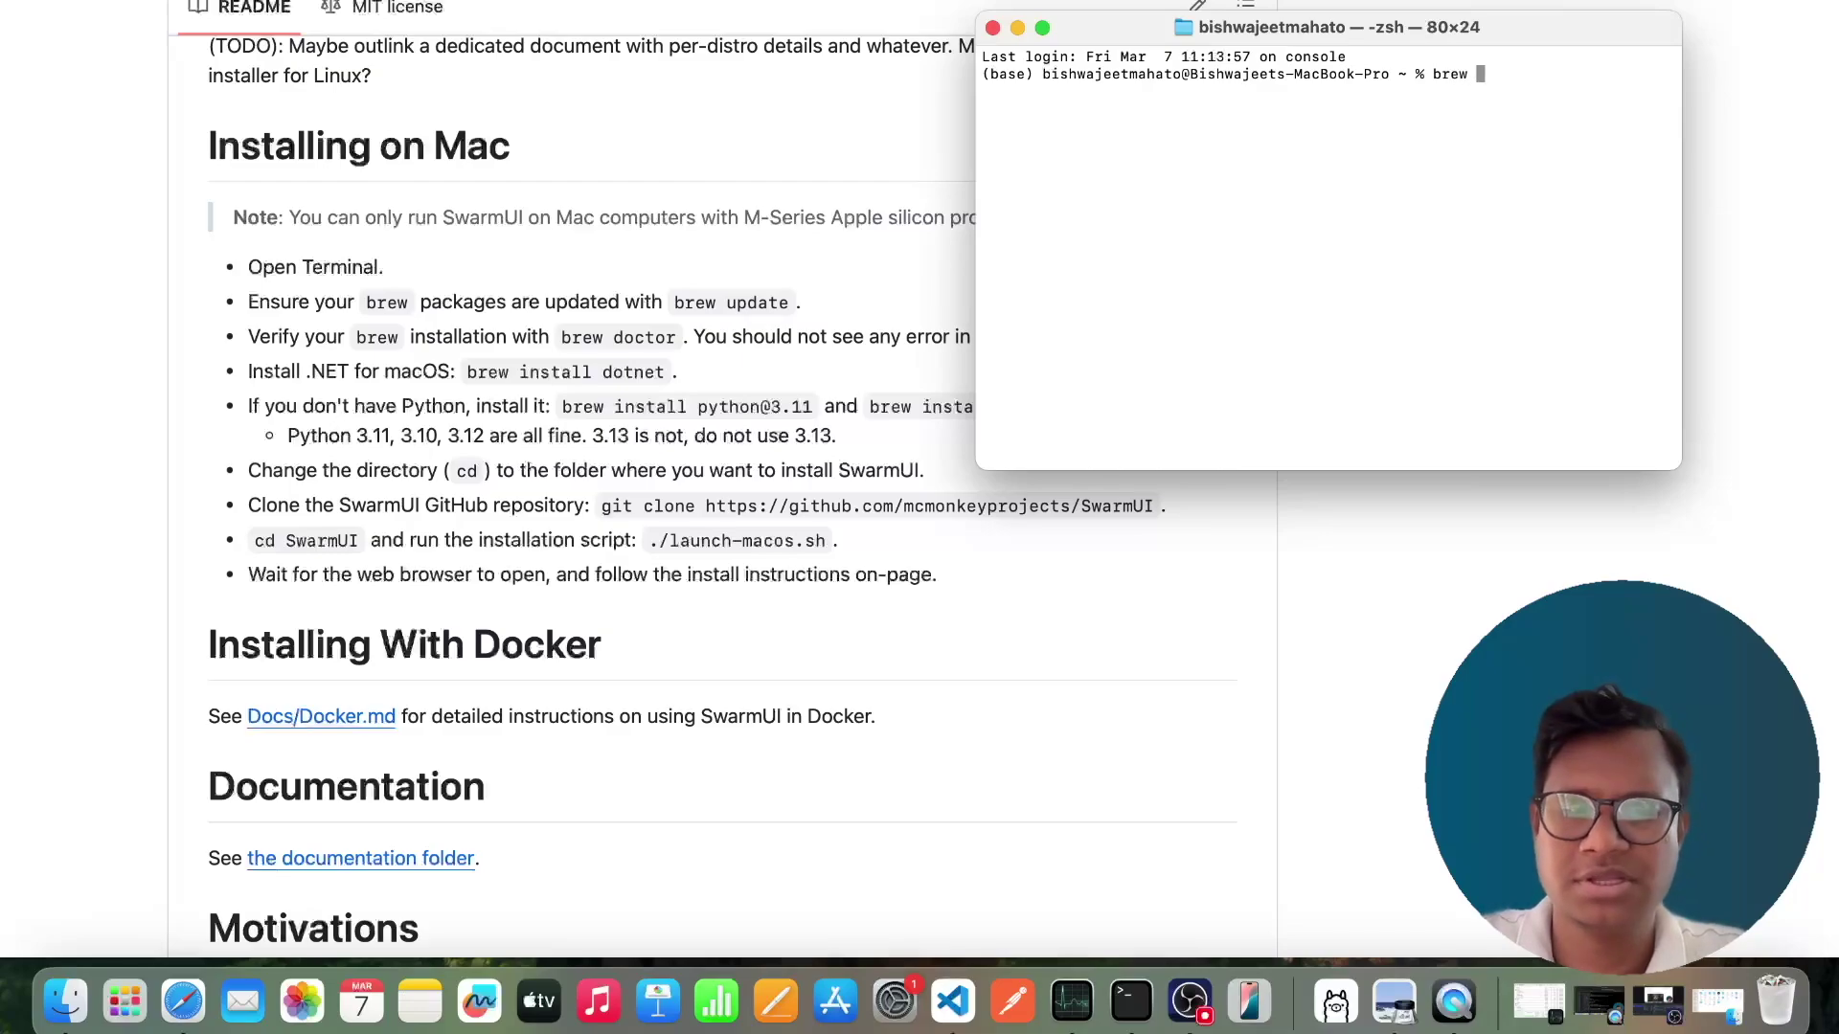
type("e")
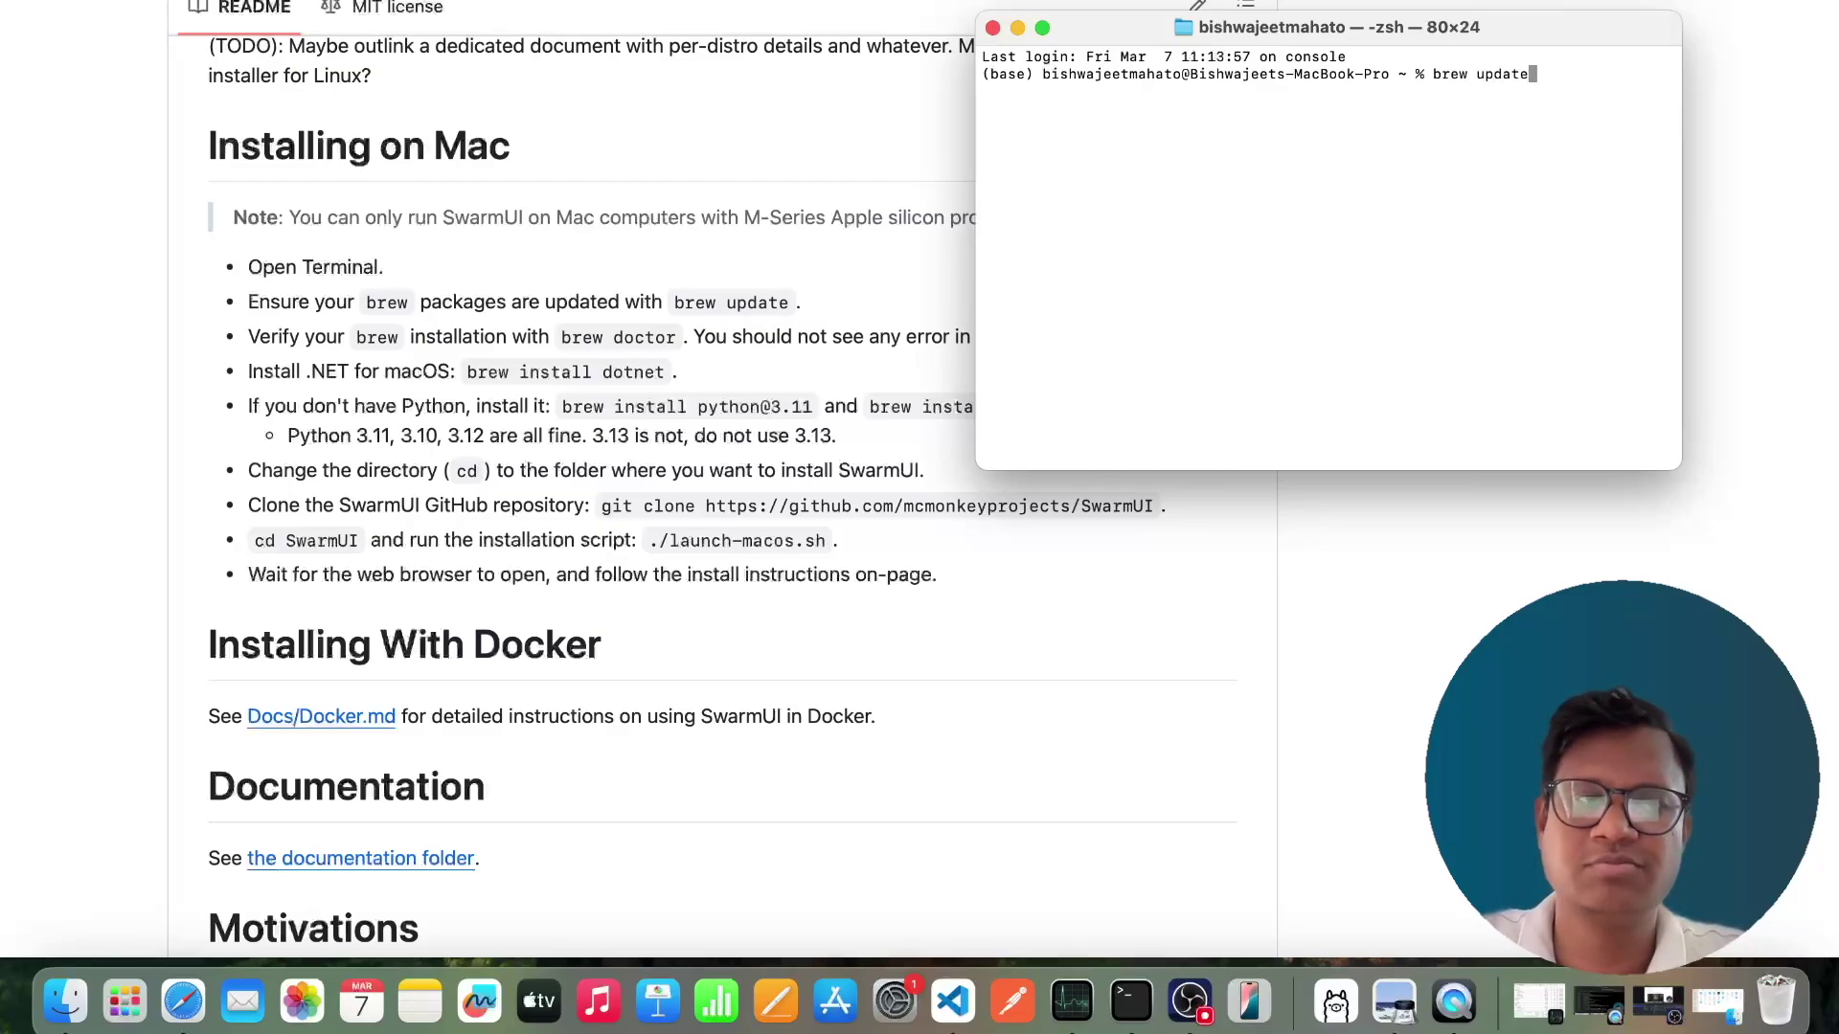
key("Return")
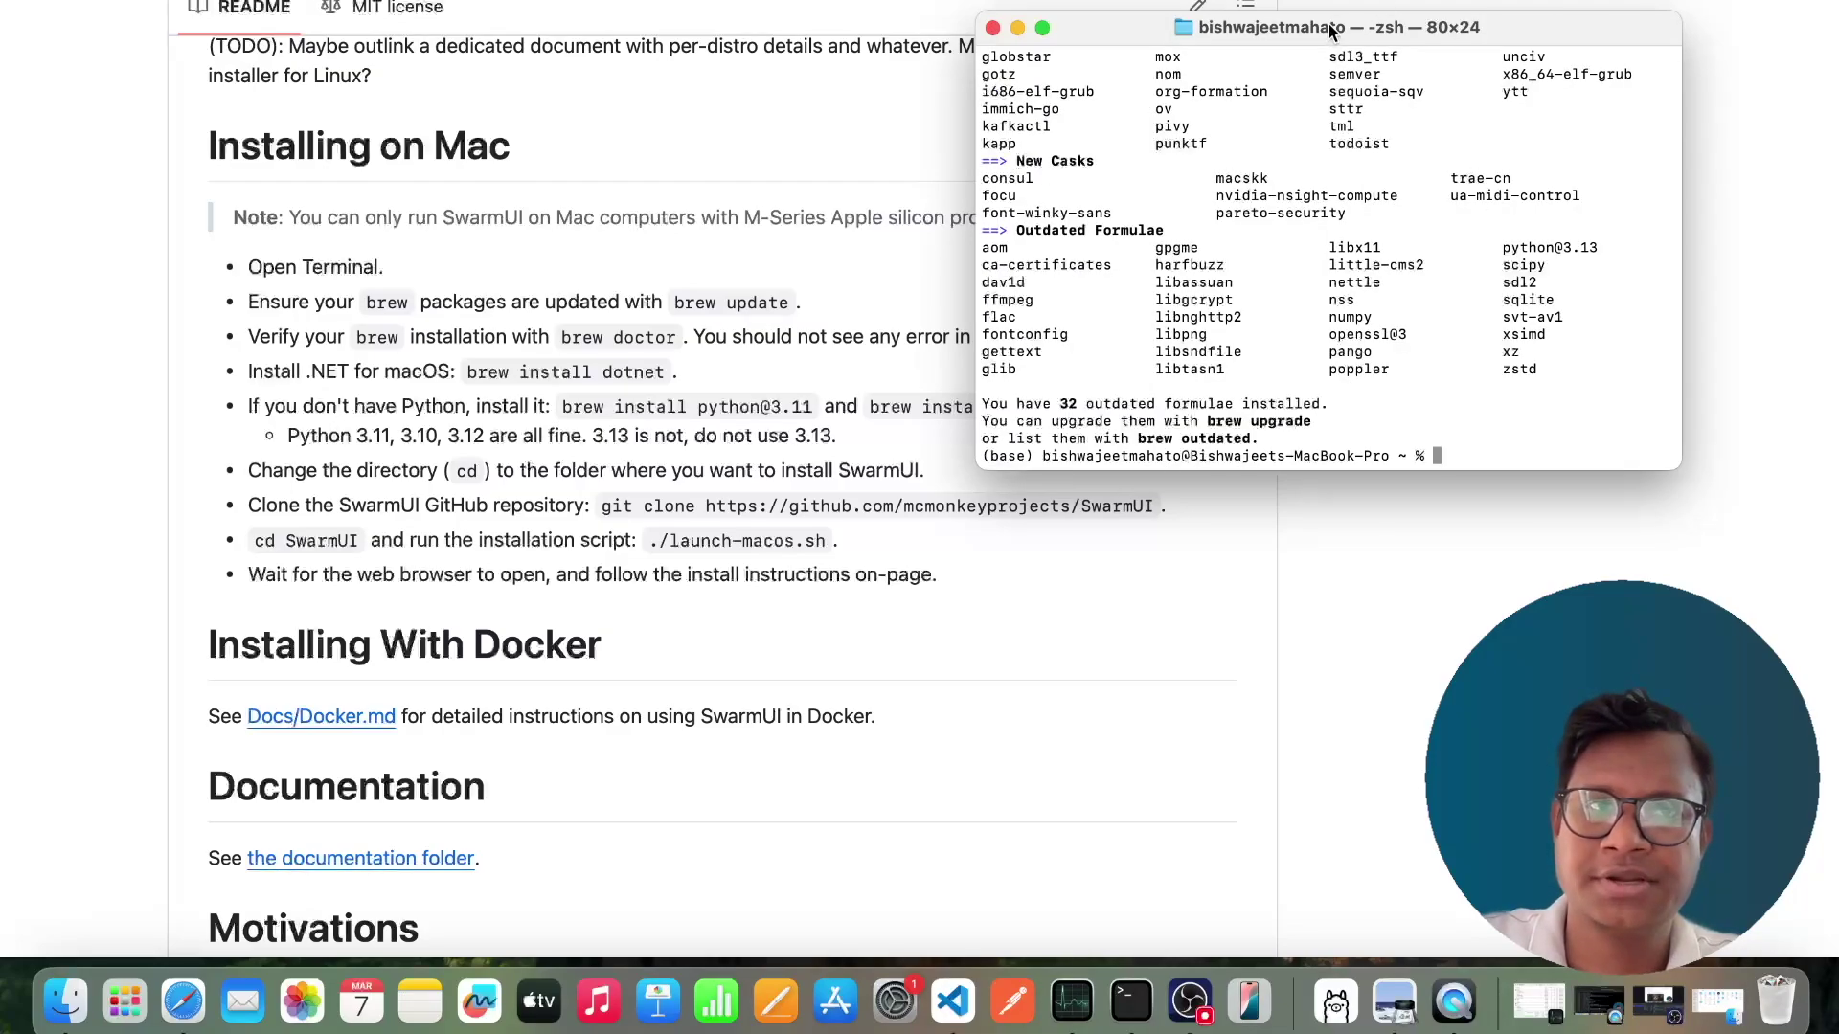
Install .NET for macOS by running brew install dotnet in the terminal.
left_click_drag(1329, 31, 1400, 67)
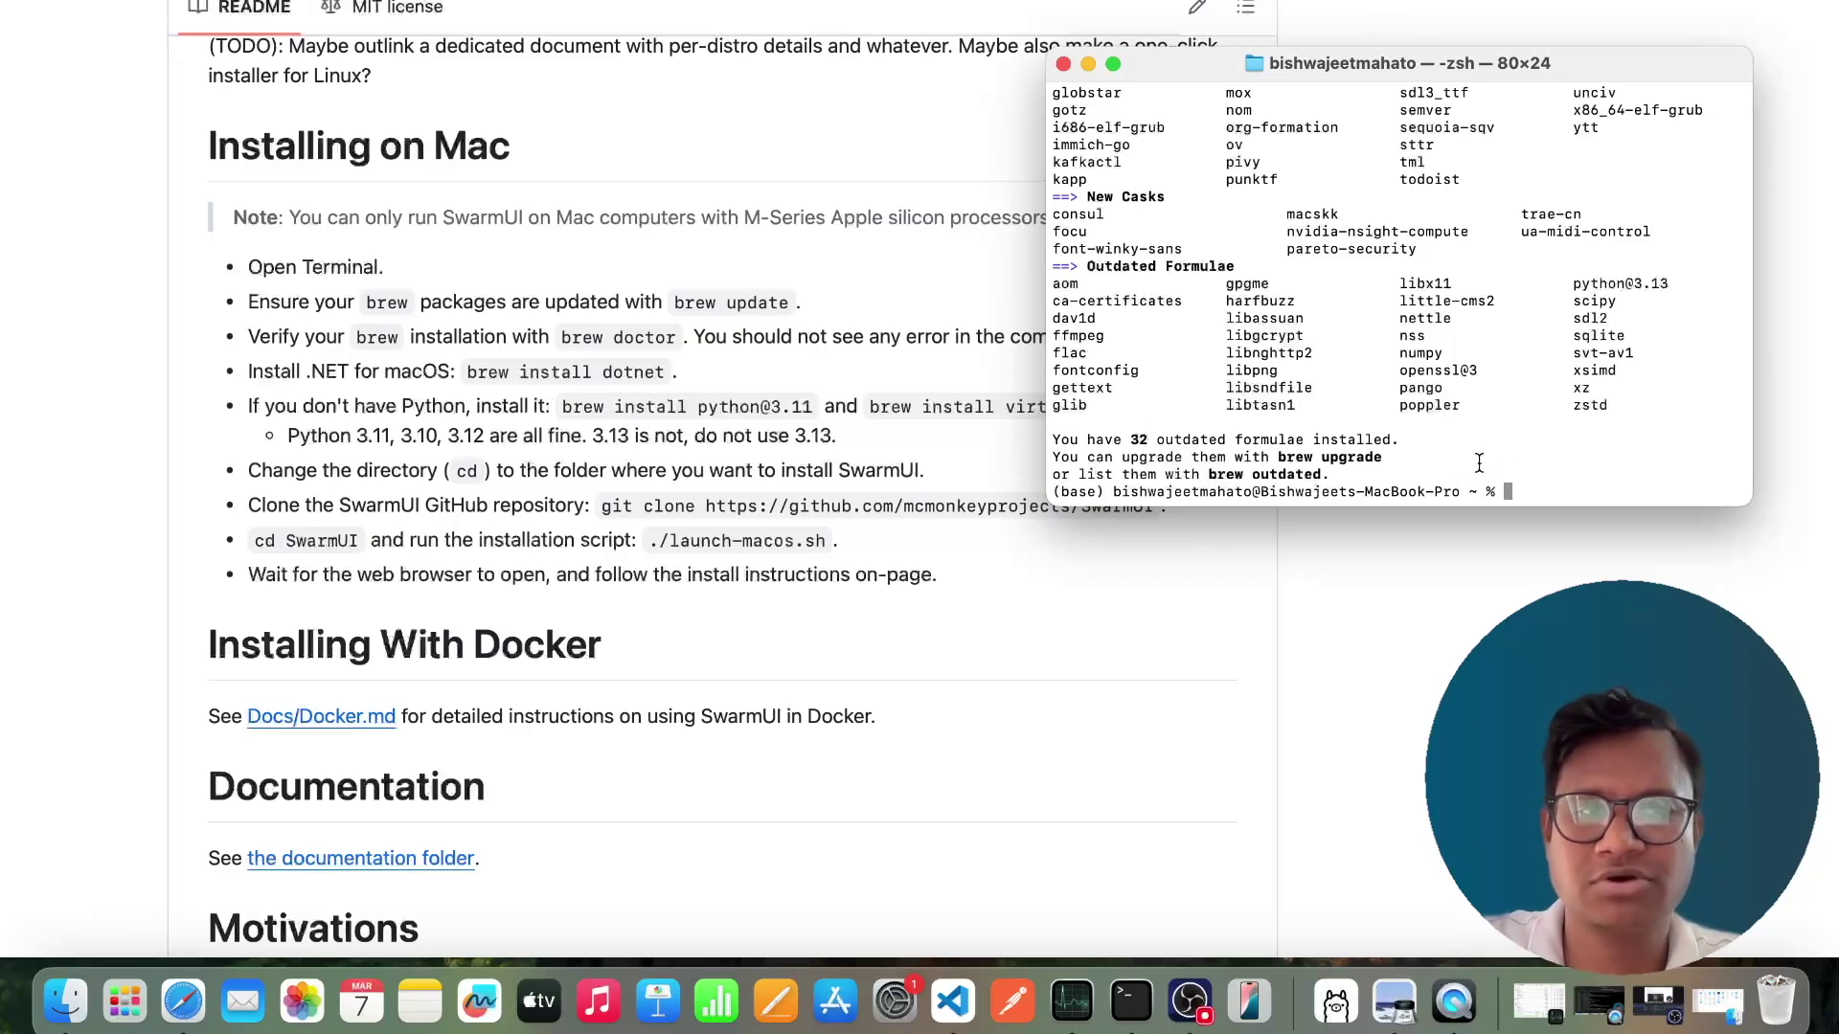
type("brew in")
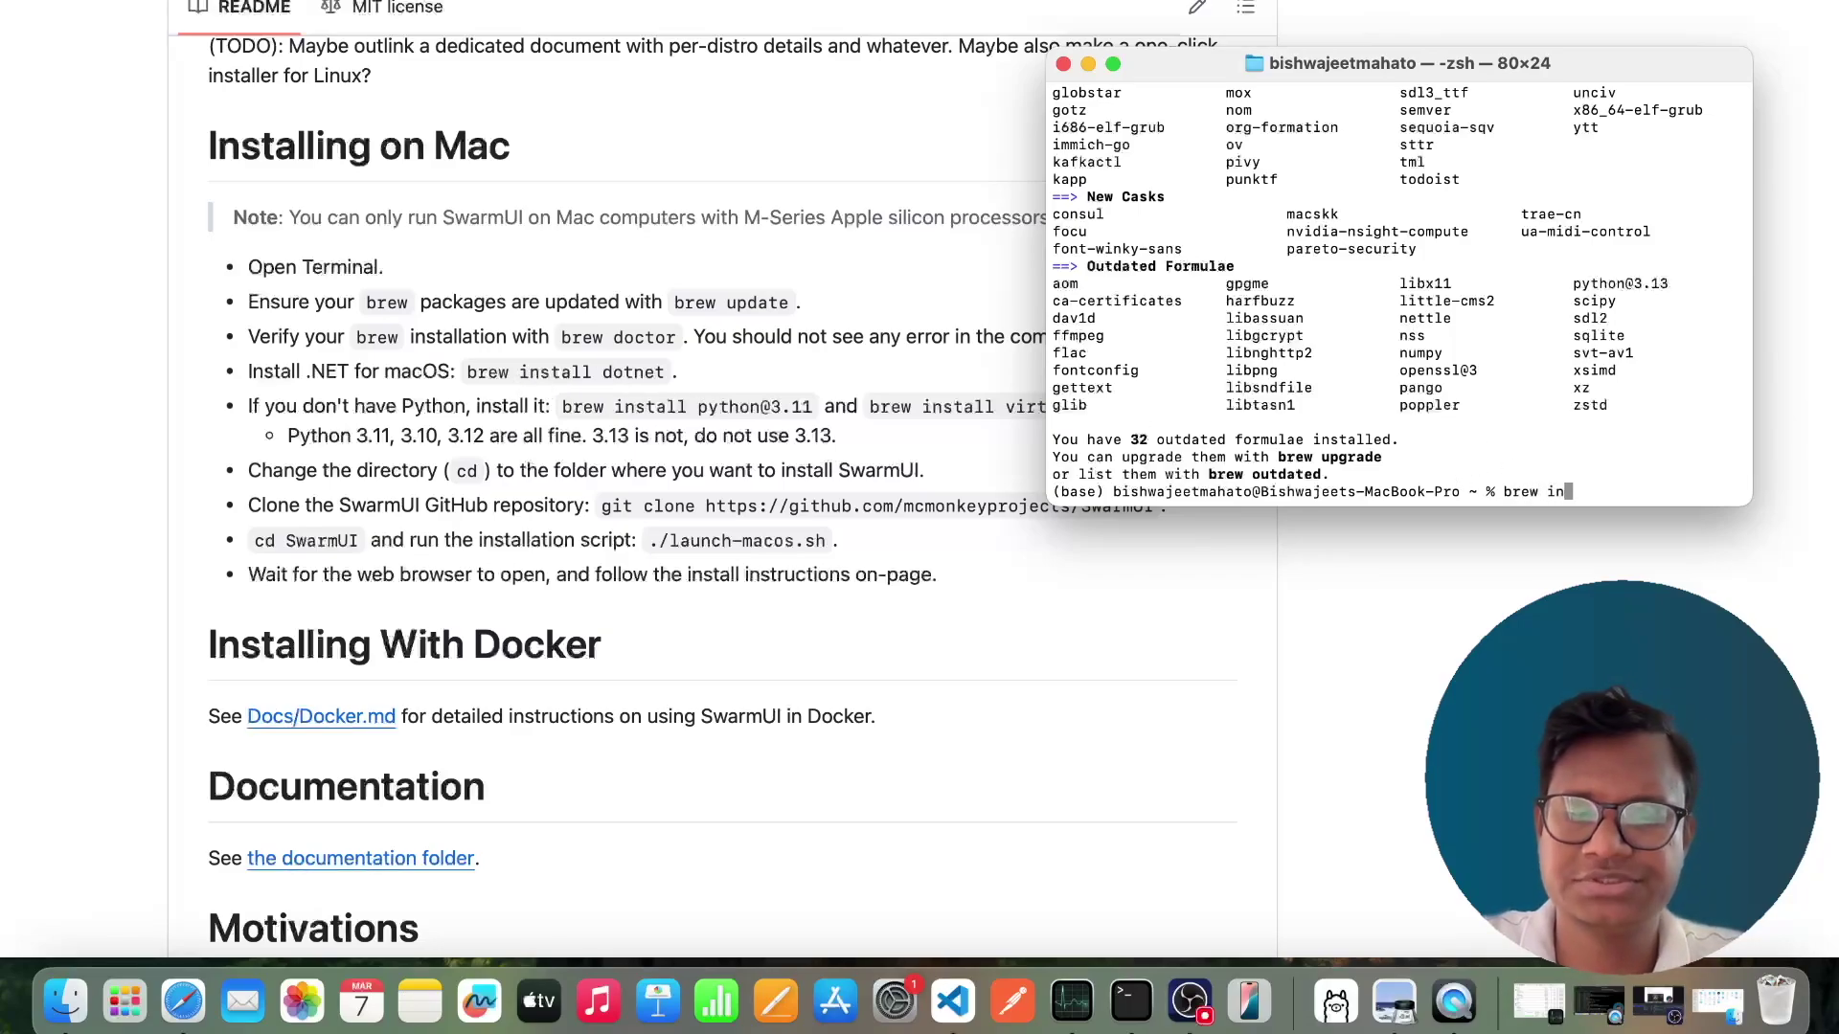
type("stall do")
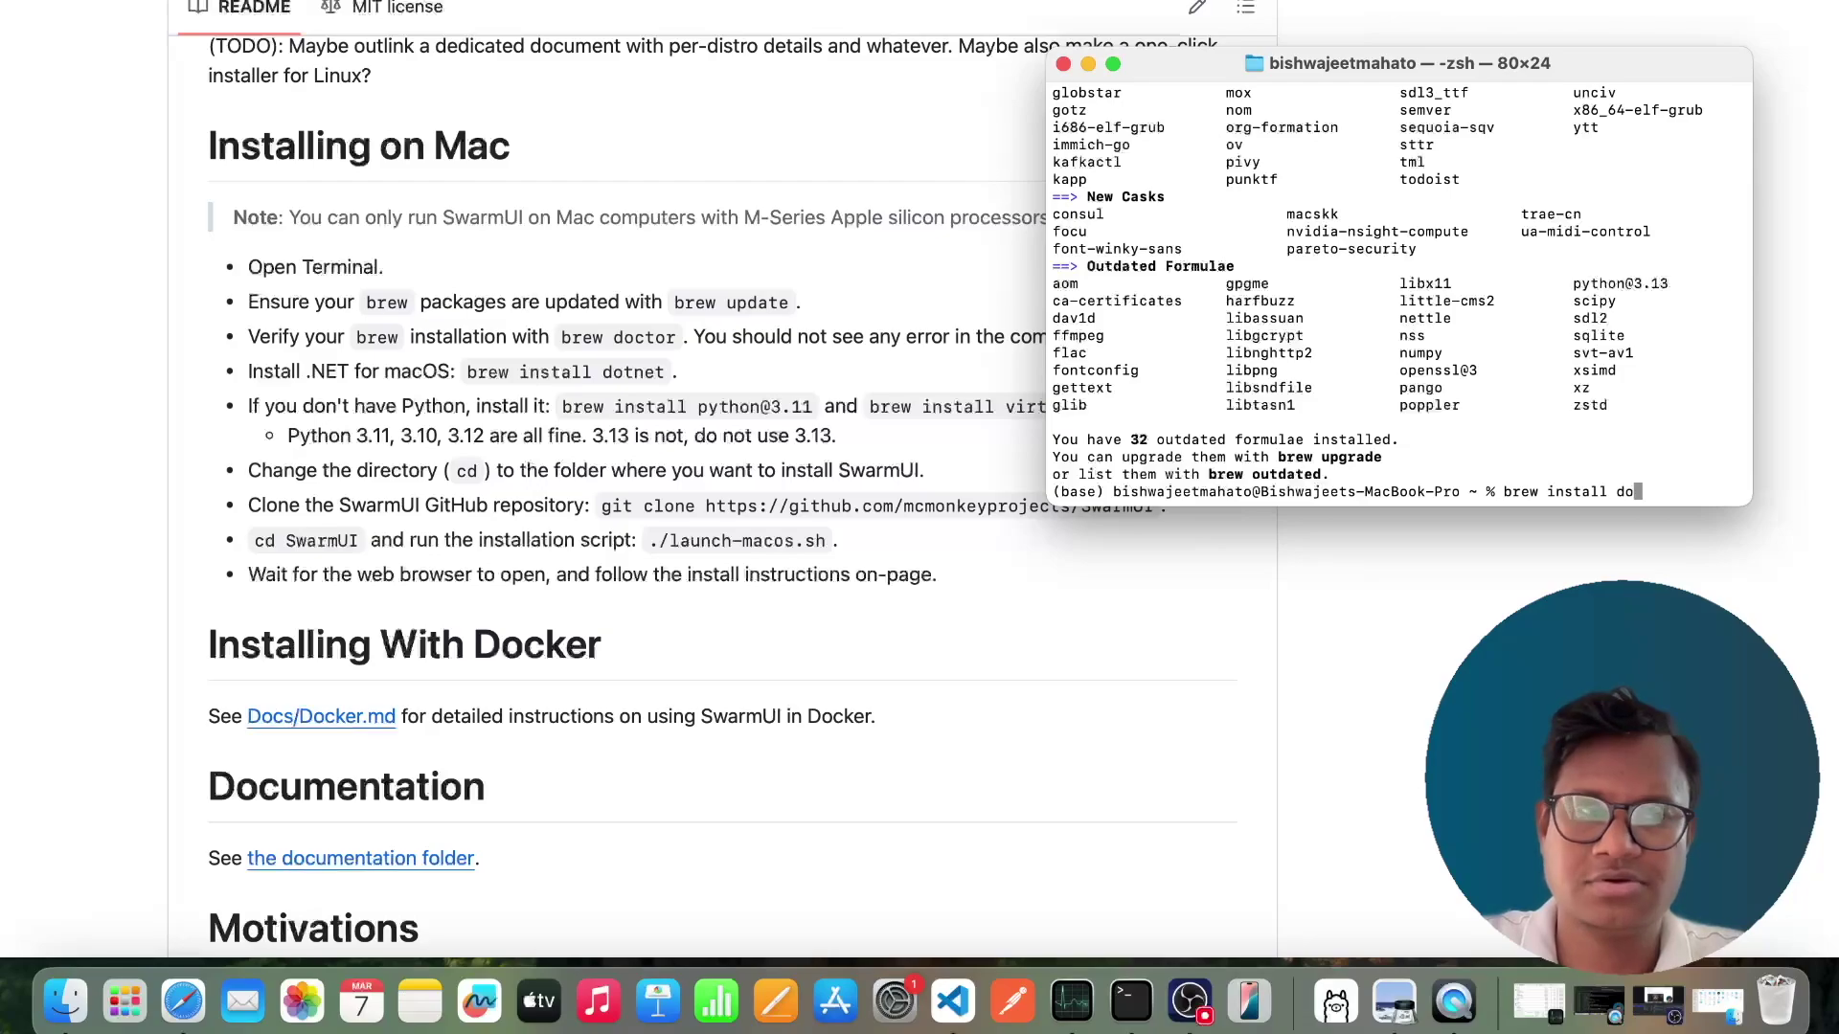
type("tnet")
key("Return")
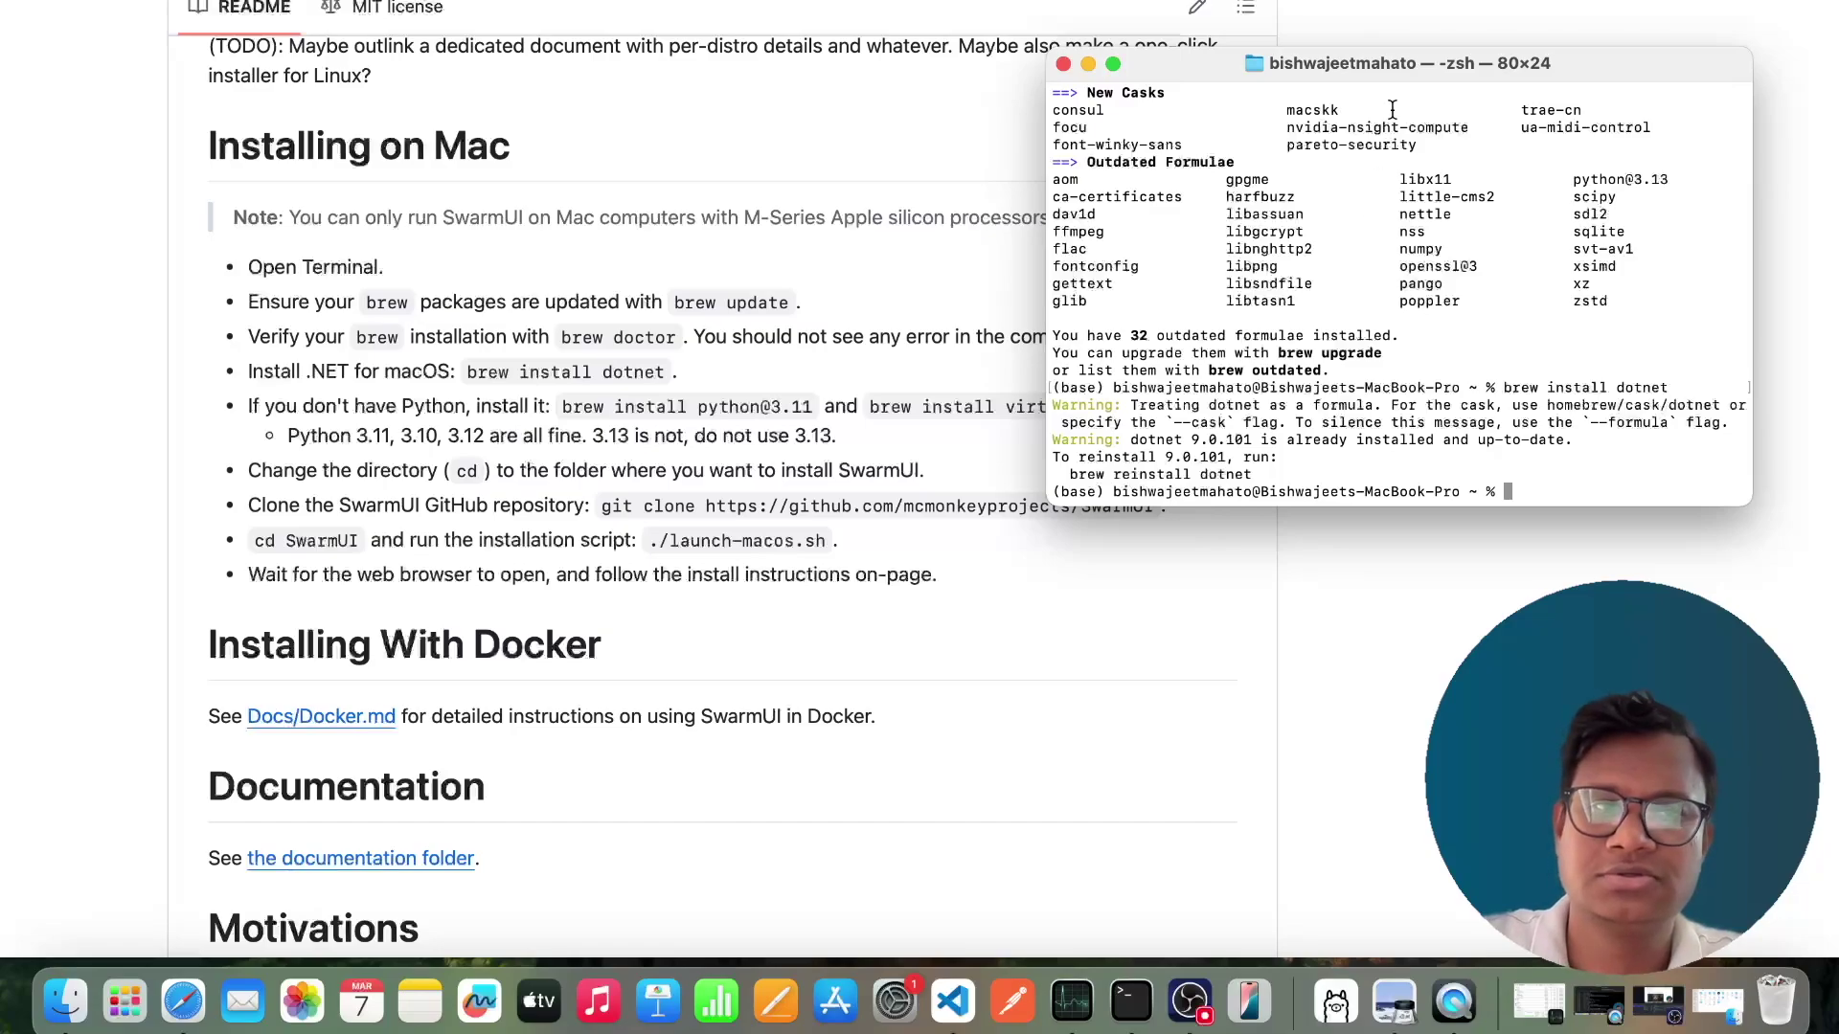
left_click_drag(1396, 67, 1384, 0)
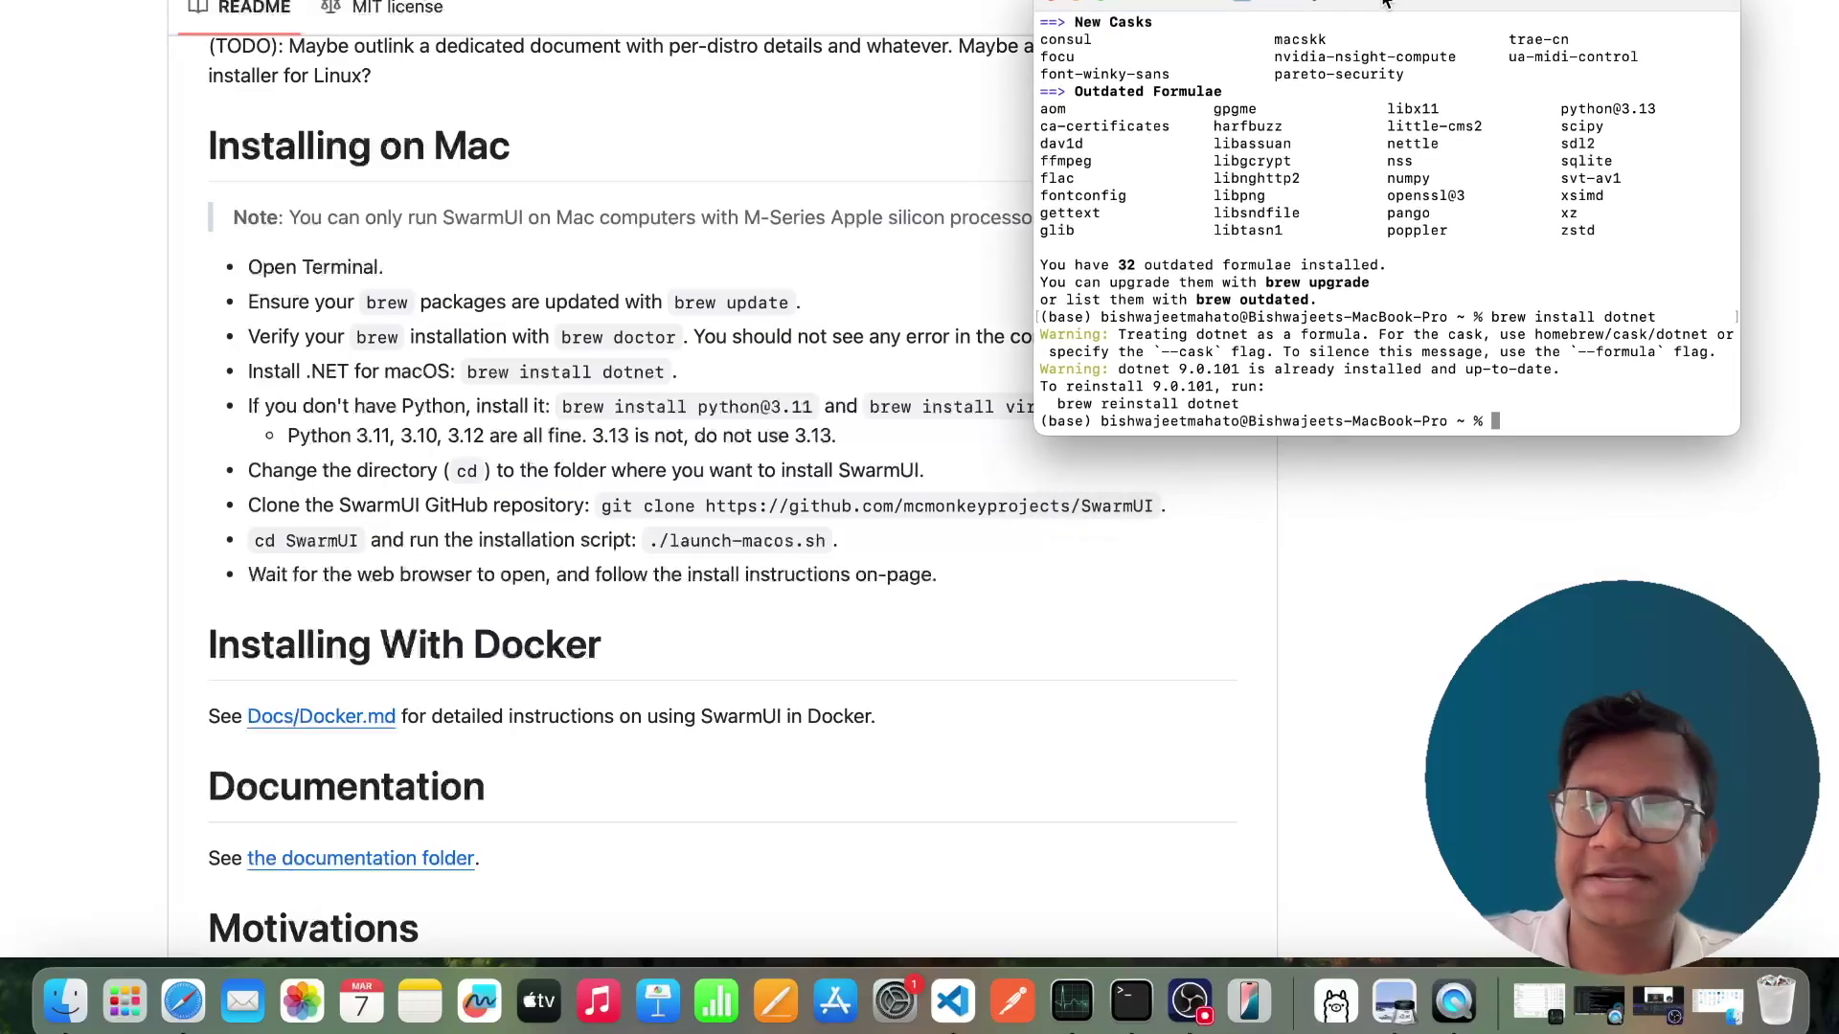
left_click(1148, 504)
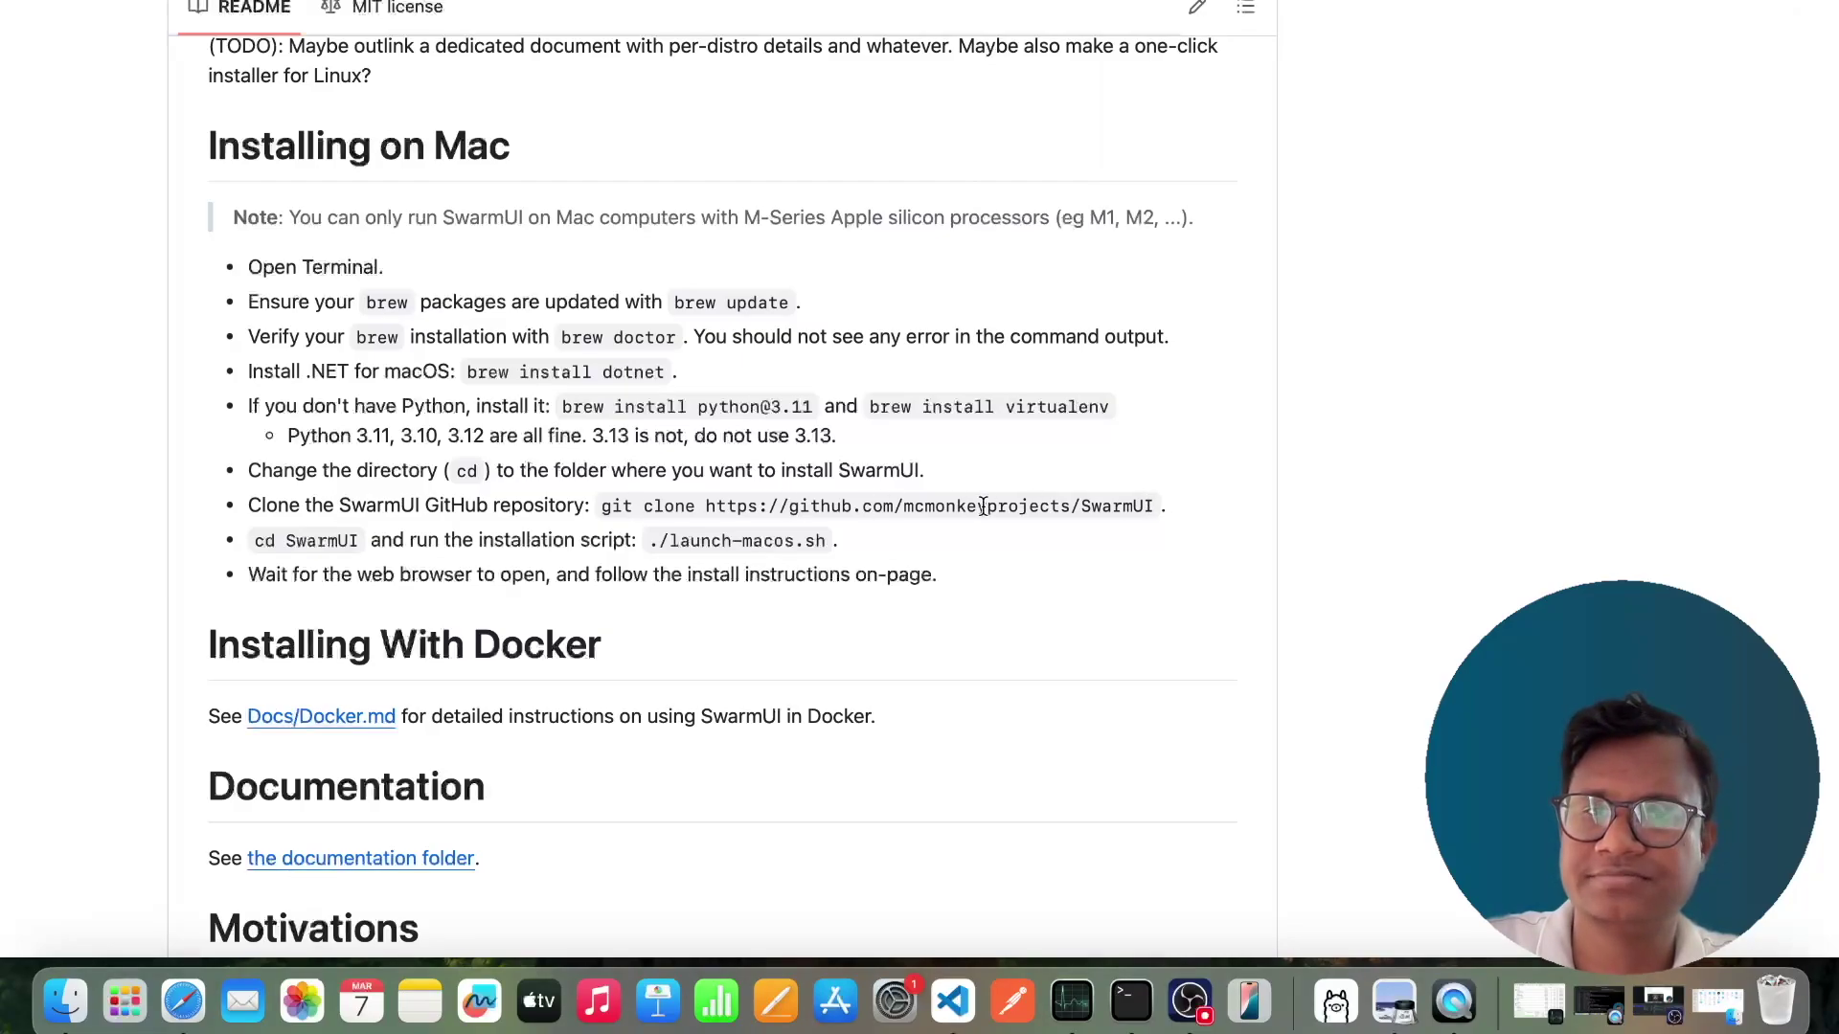
mouse_move(1151, 503)
left_mouse_down()
mouse_move(718, 471)
mouse_move(600, 513)
left_mouse_up()
key("super+c")
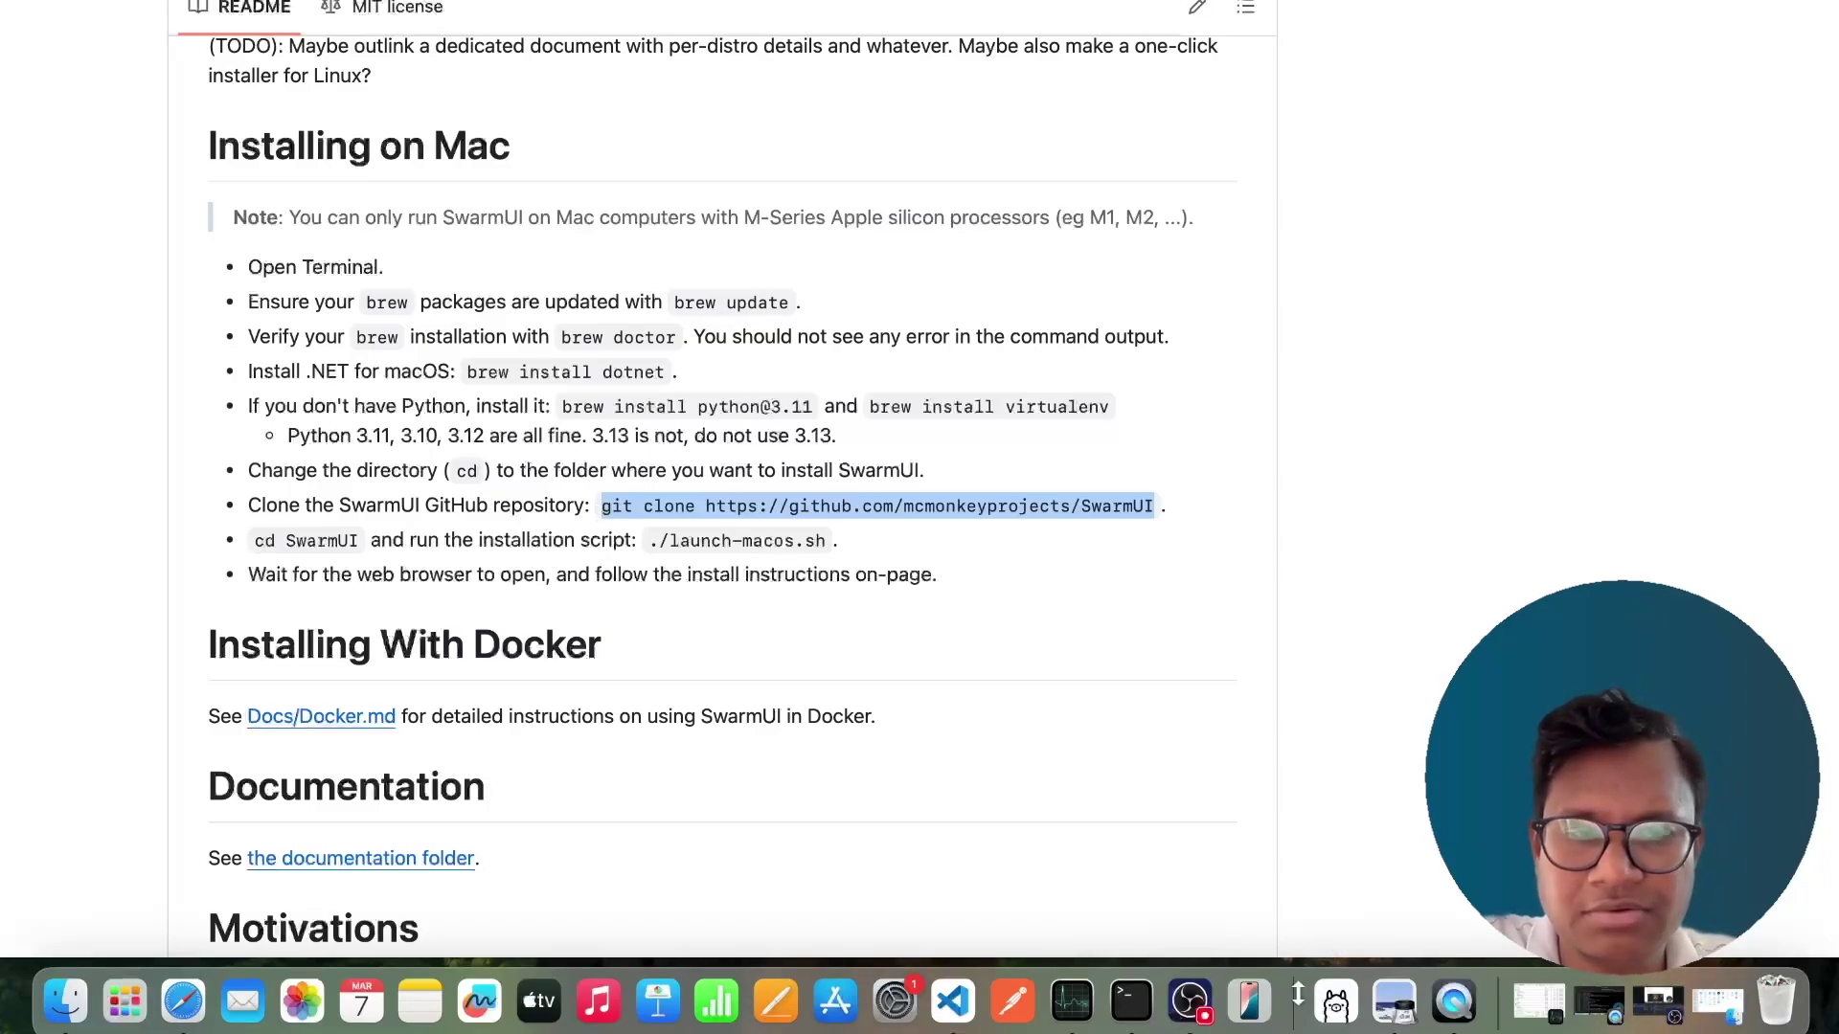
left_click(1131, 1001)
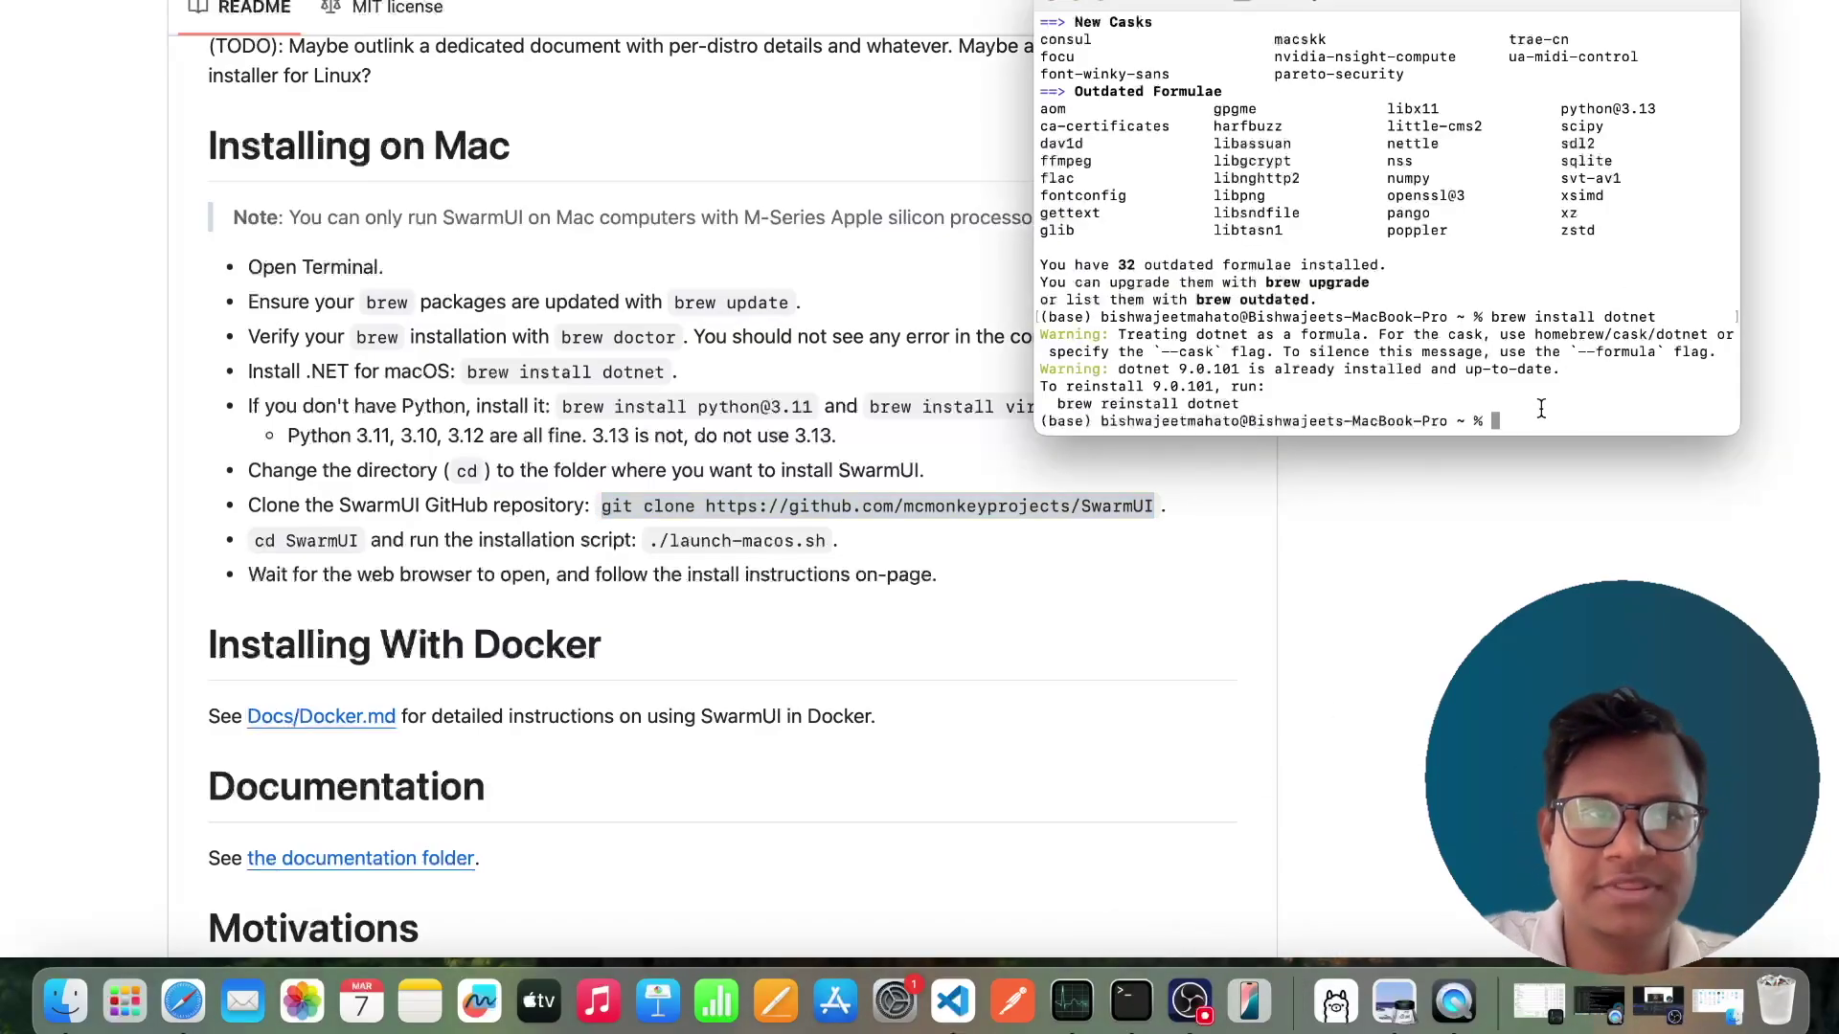
key("super+v")
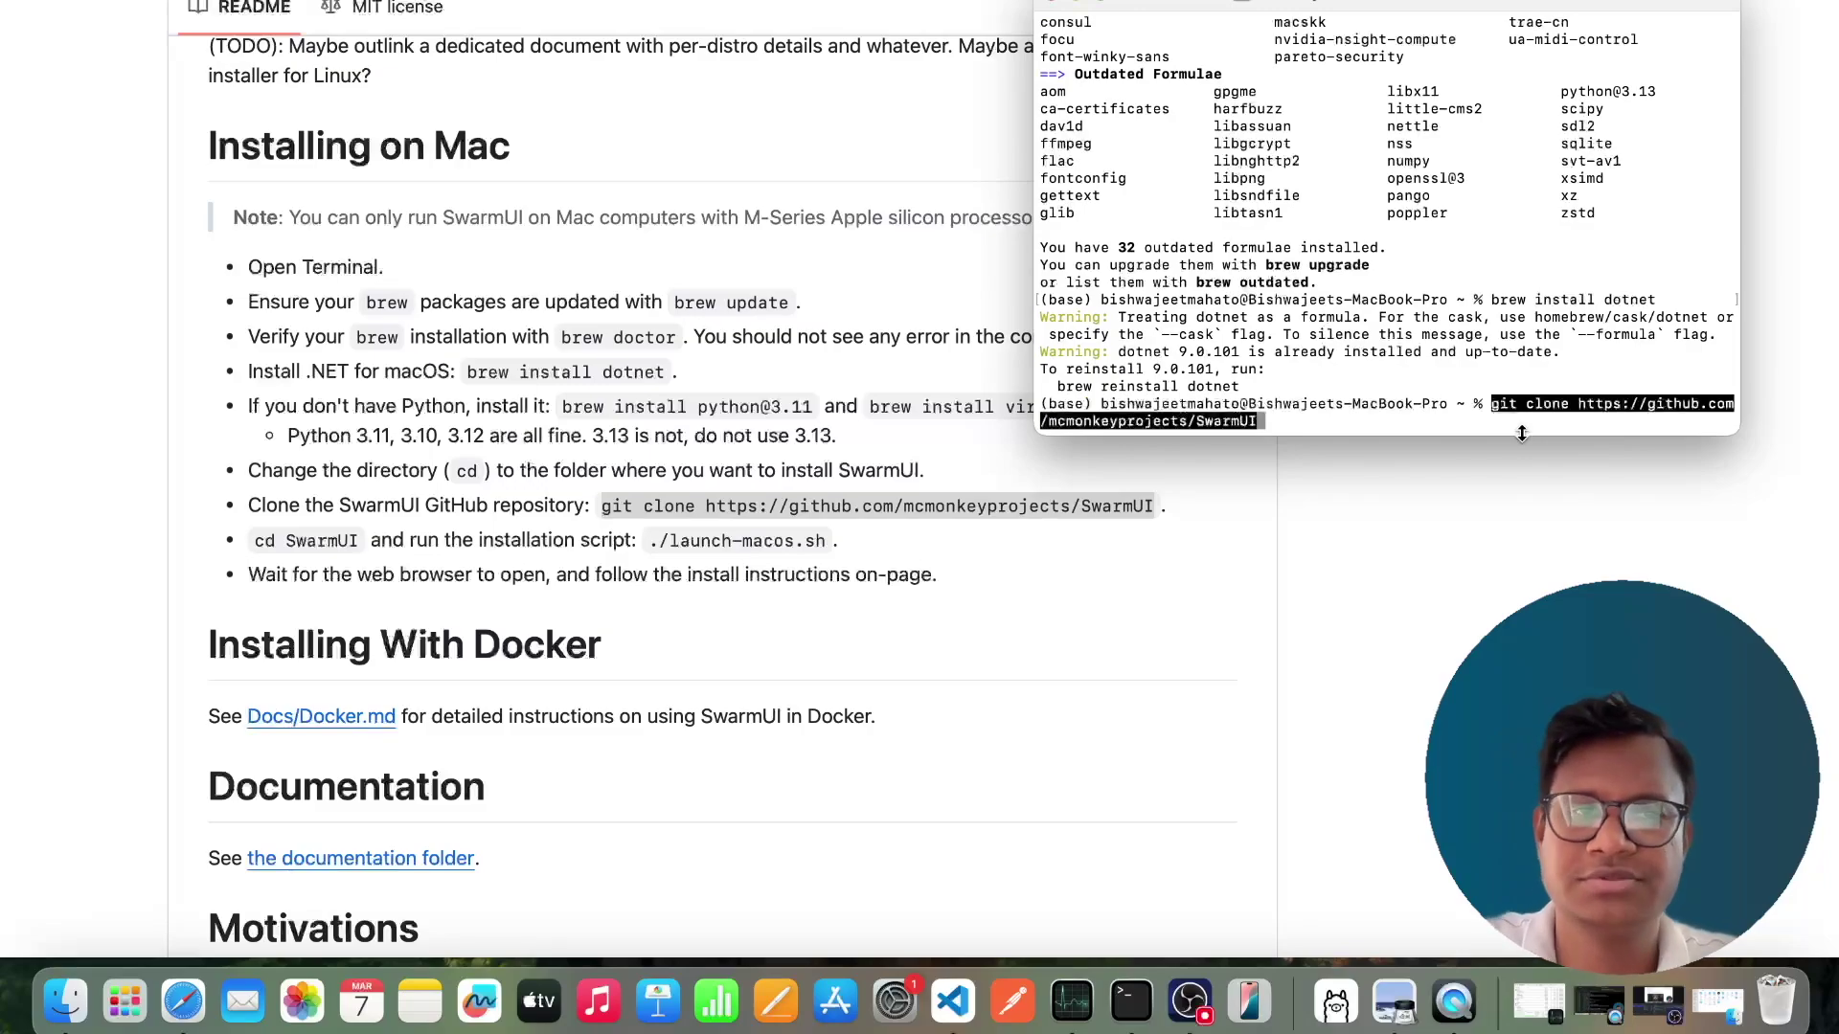
key("Return")
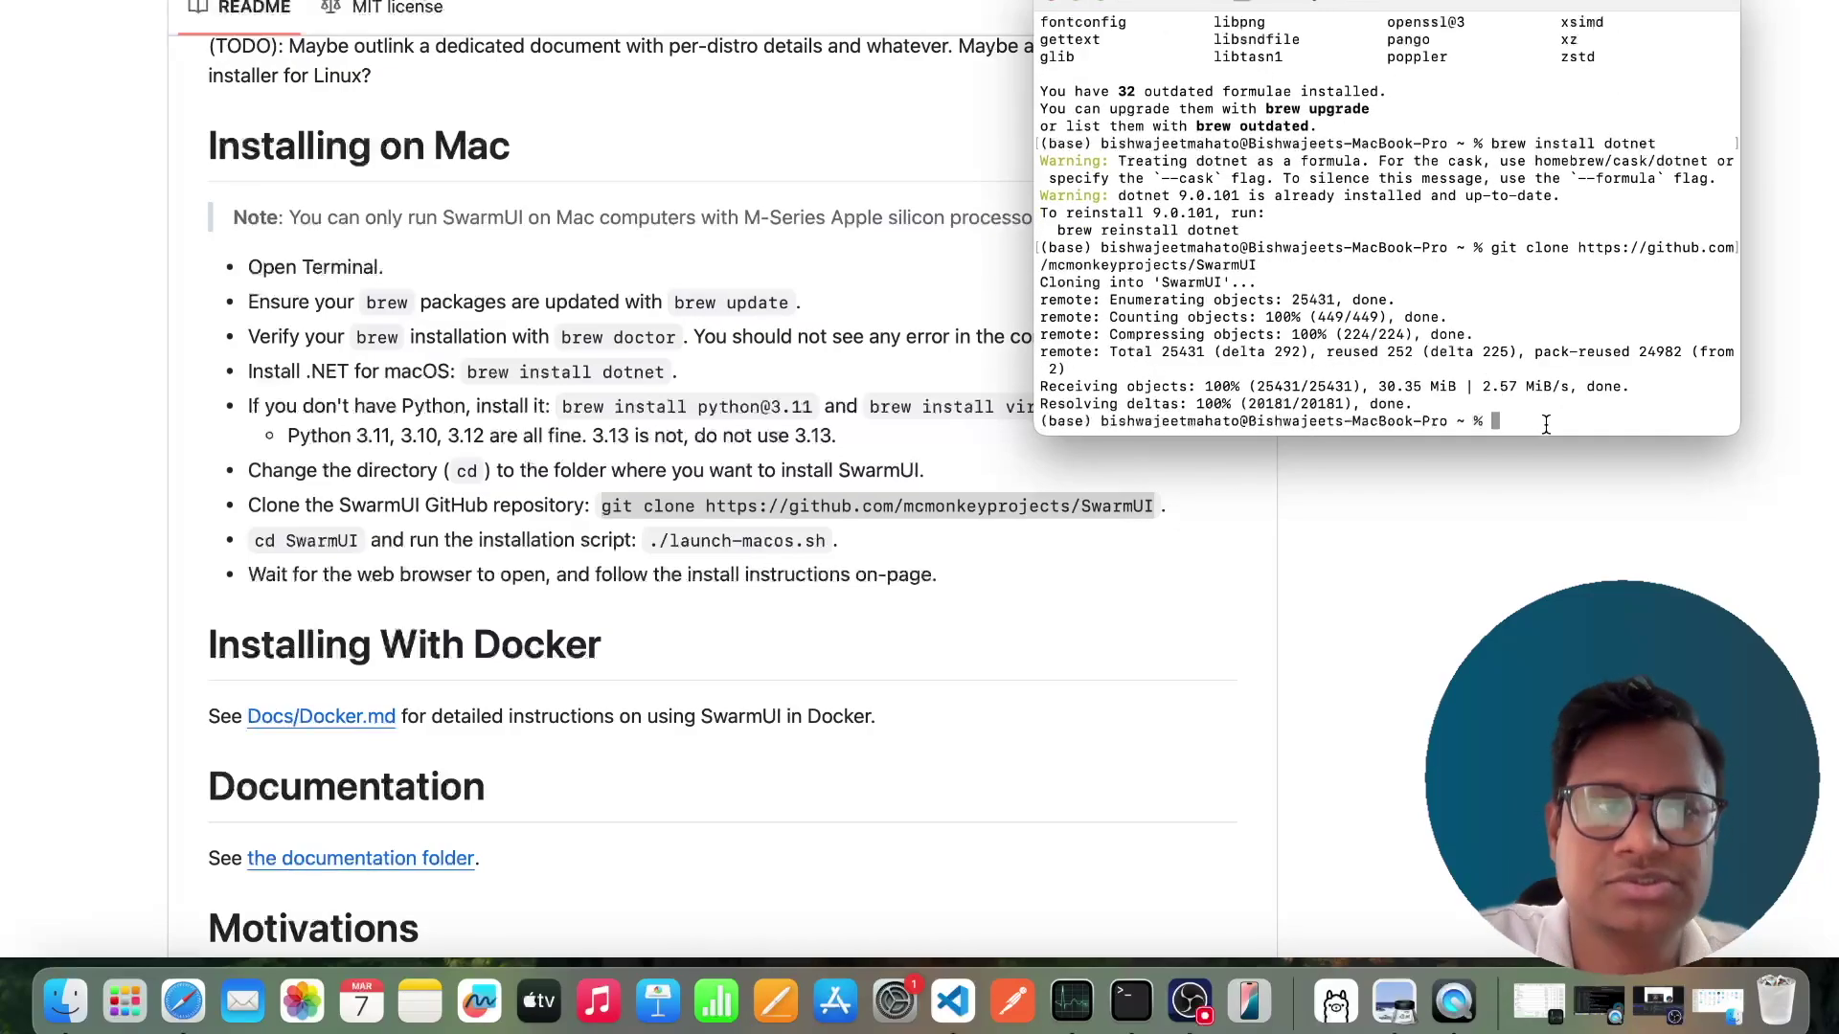
Change into the cloned SwarmUI directory in the terminal and list its contents.
type("cd ")
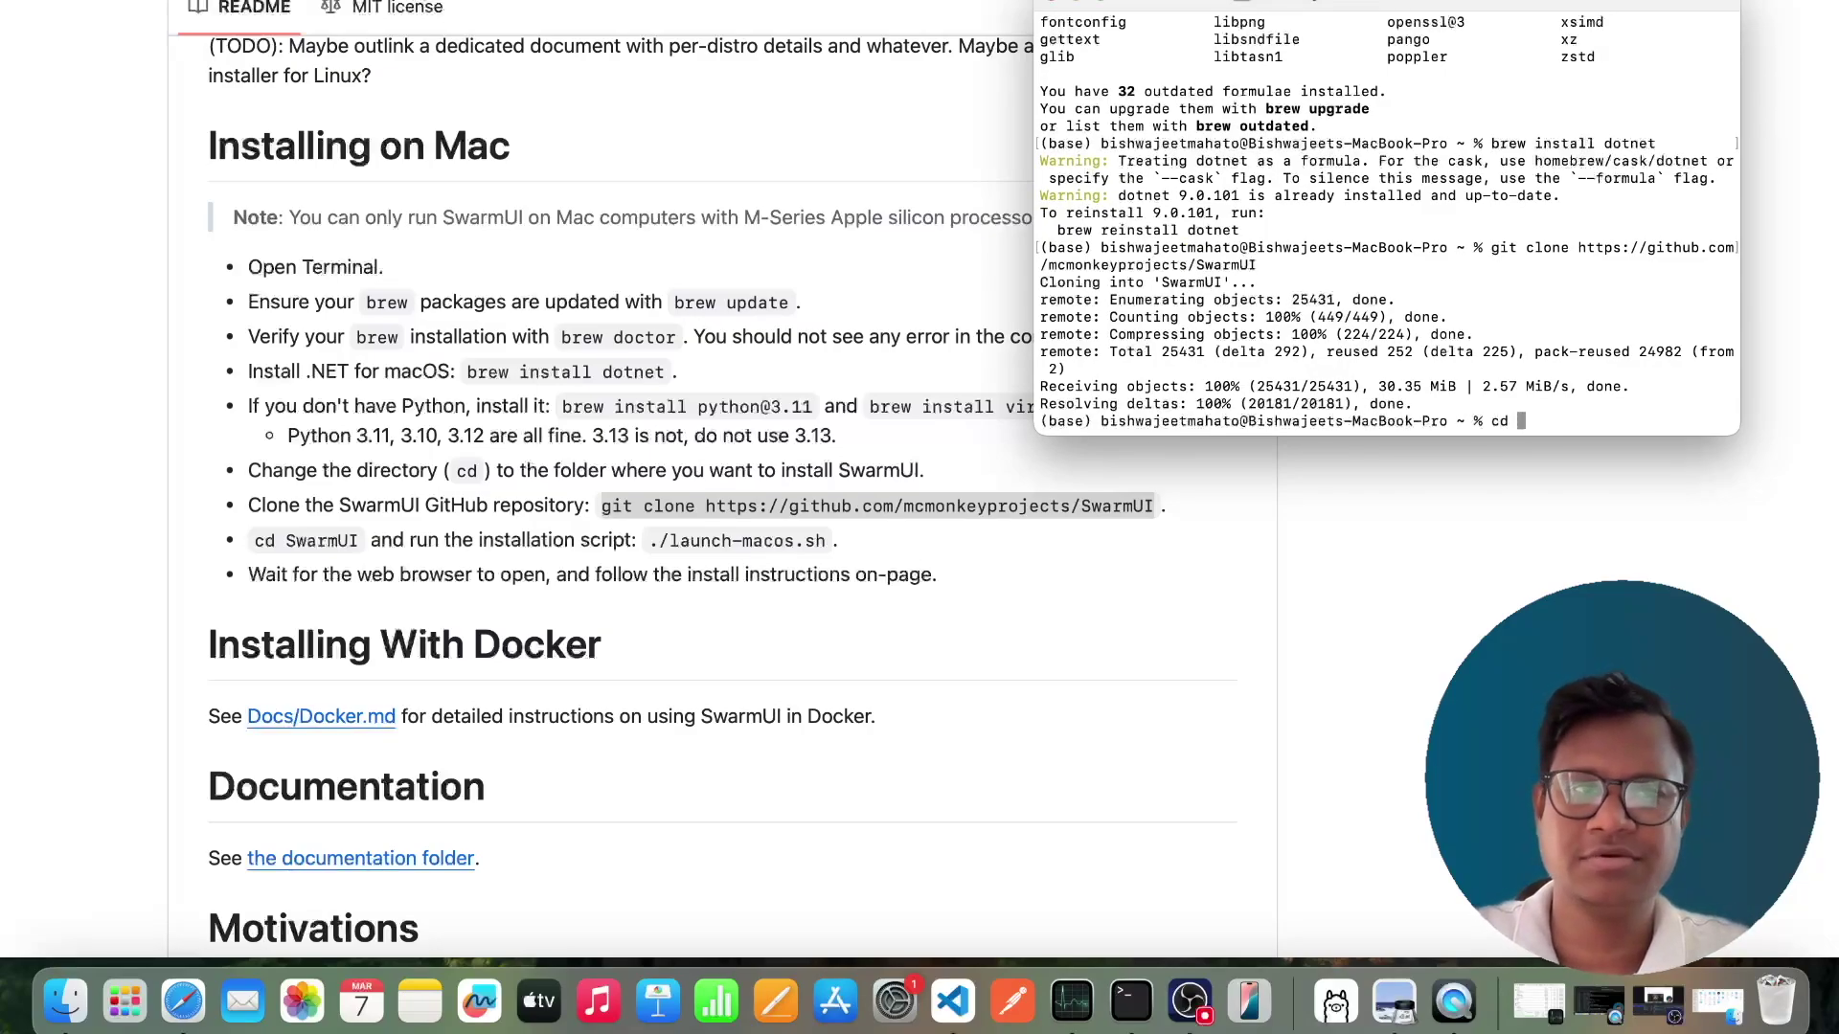
type("Swarm")
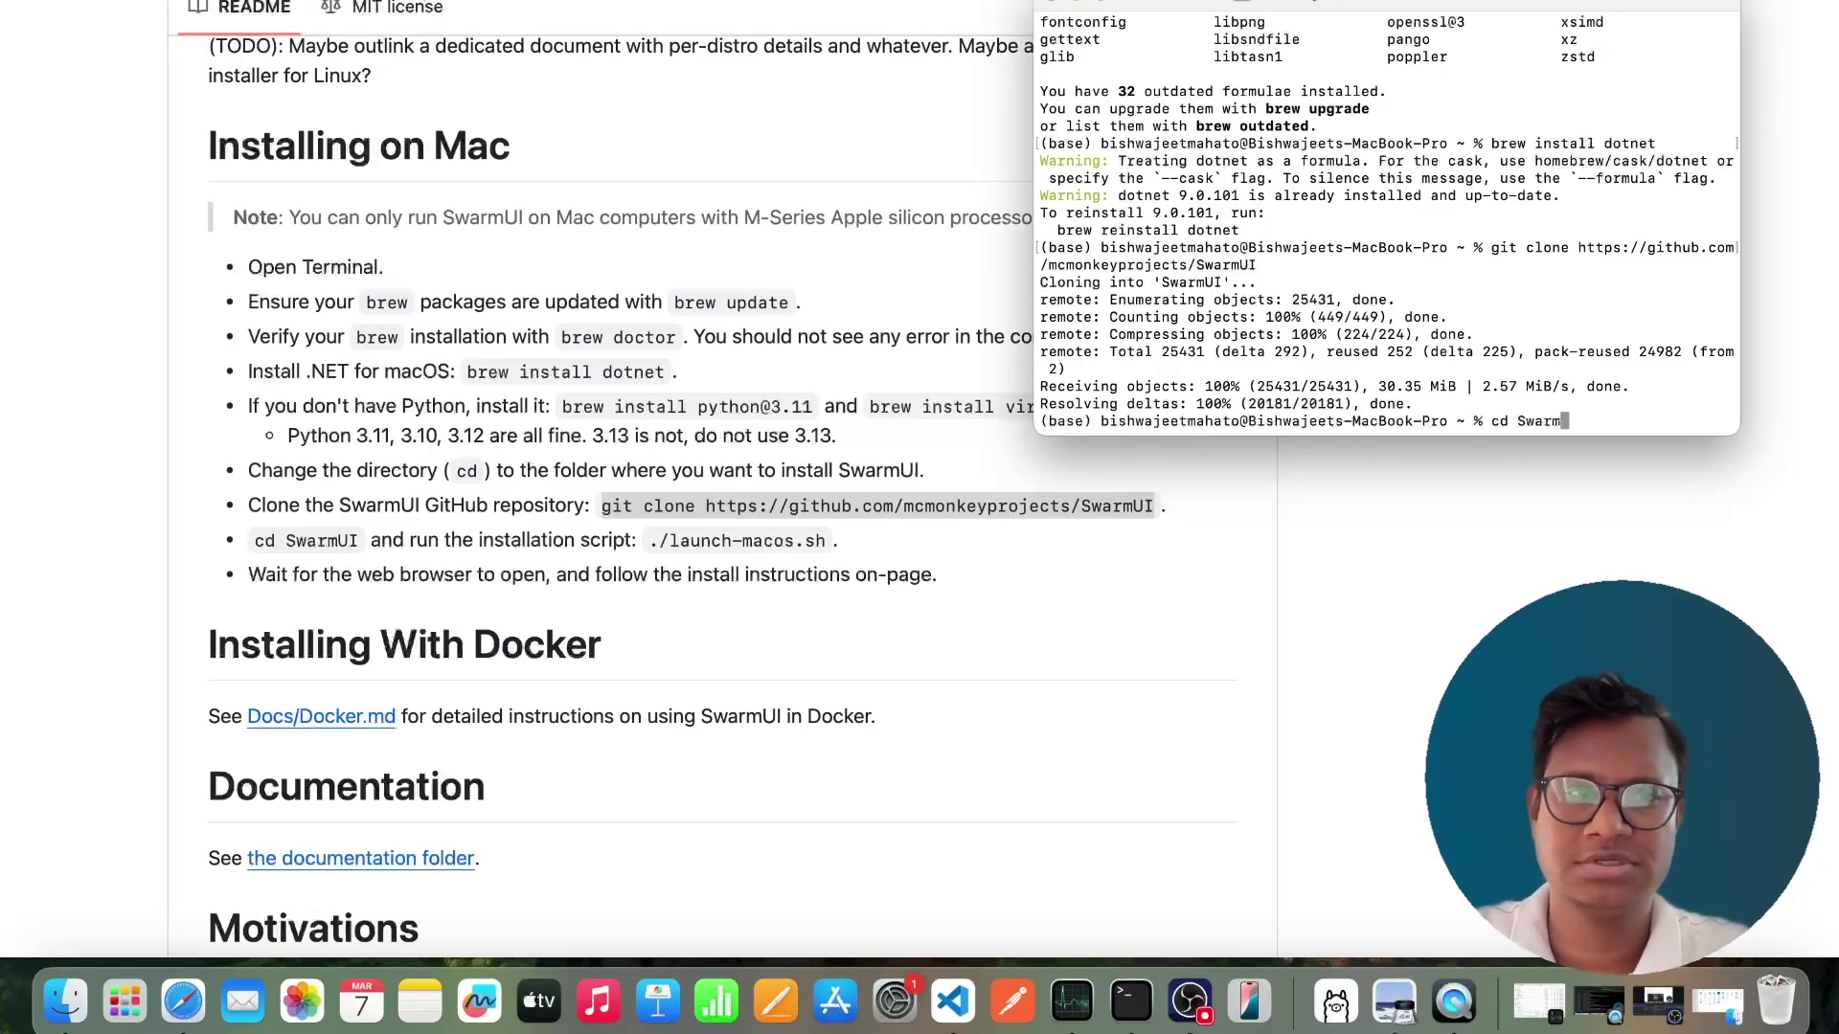
type("UI")
key("Return")
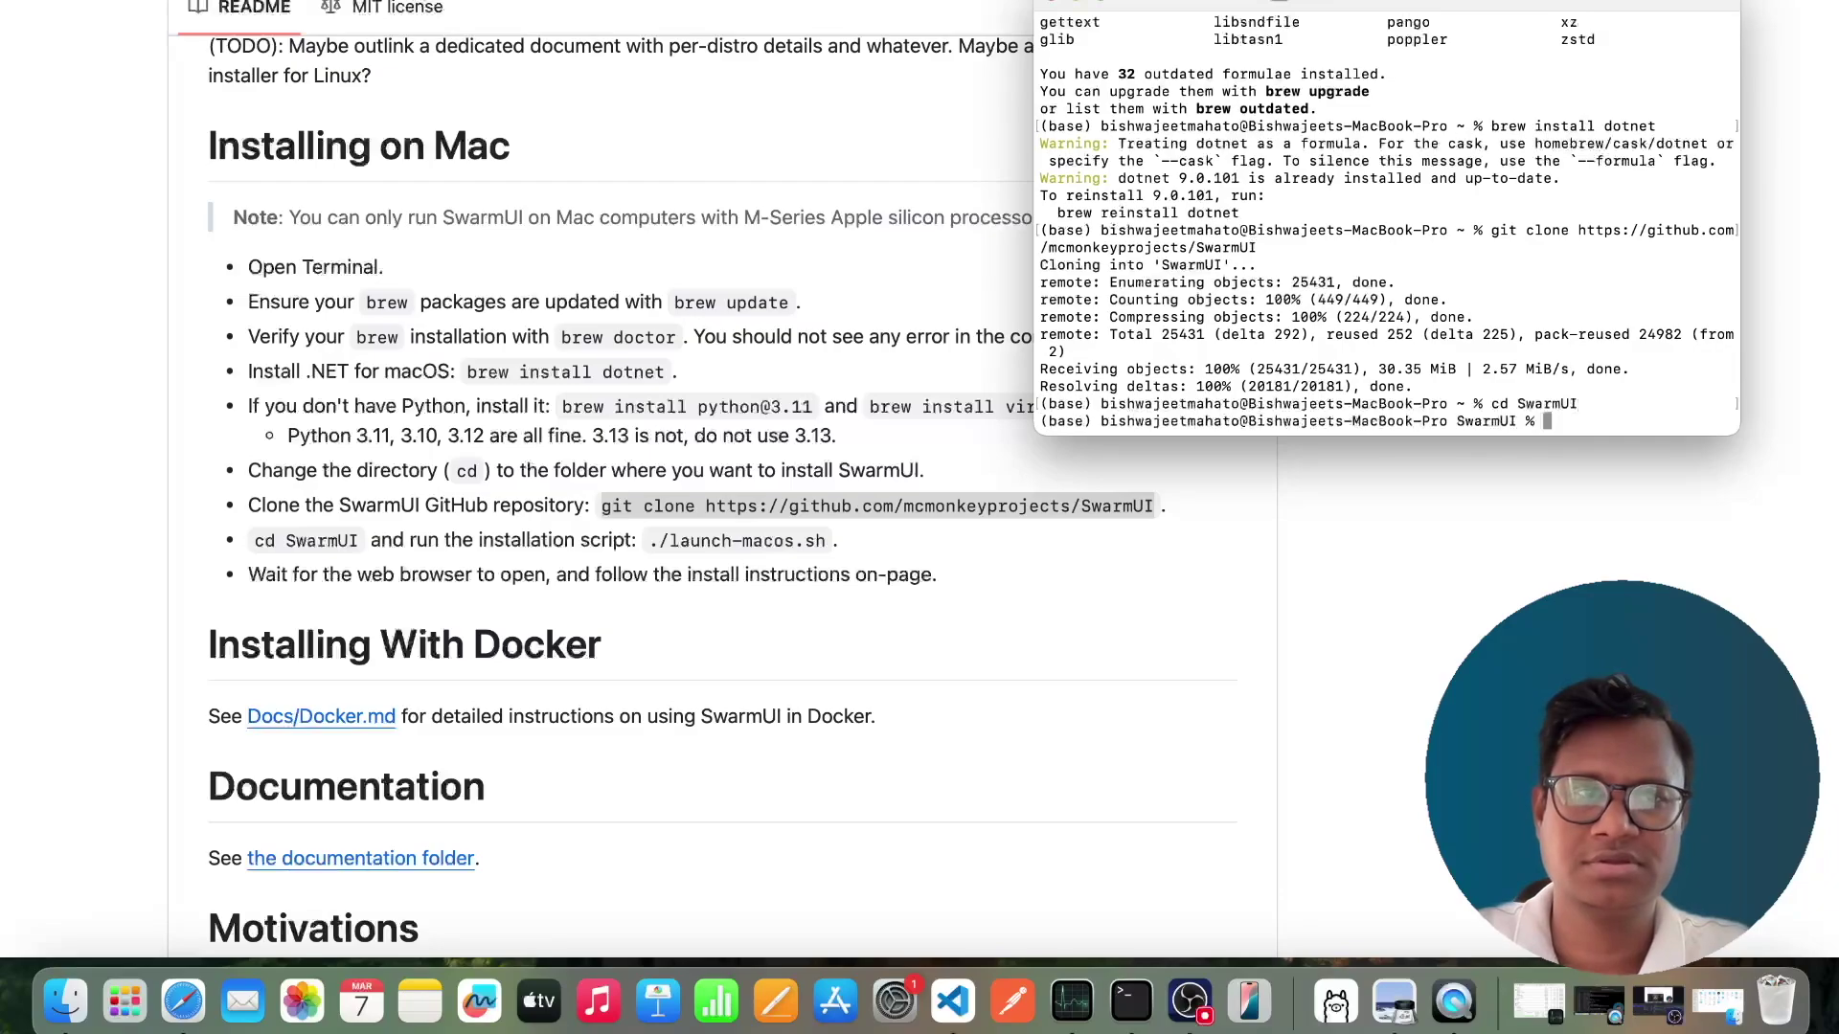
type("ls")
key("Return")
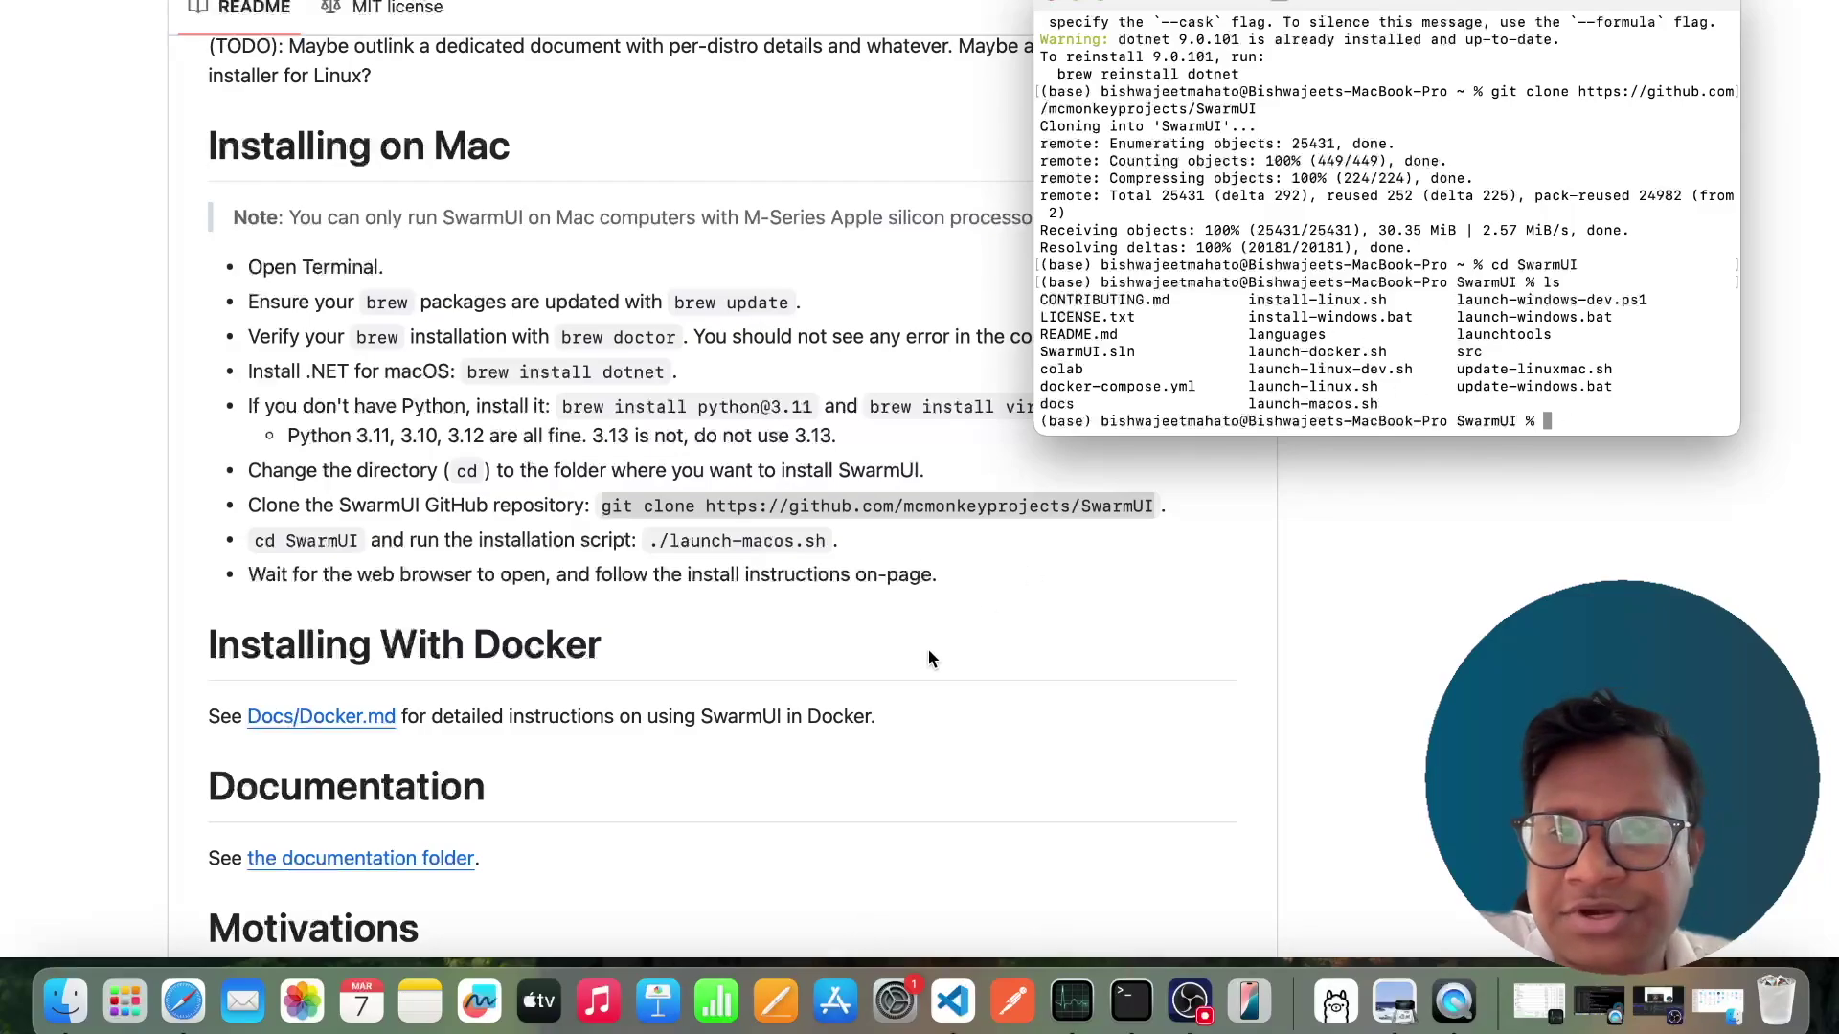
Copy the ./launch-macos.sh command from the README's Mac section and run it in Terminal.
key("super+Tab")
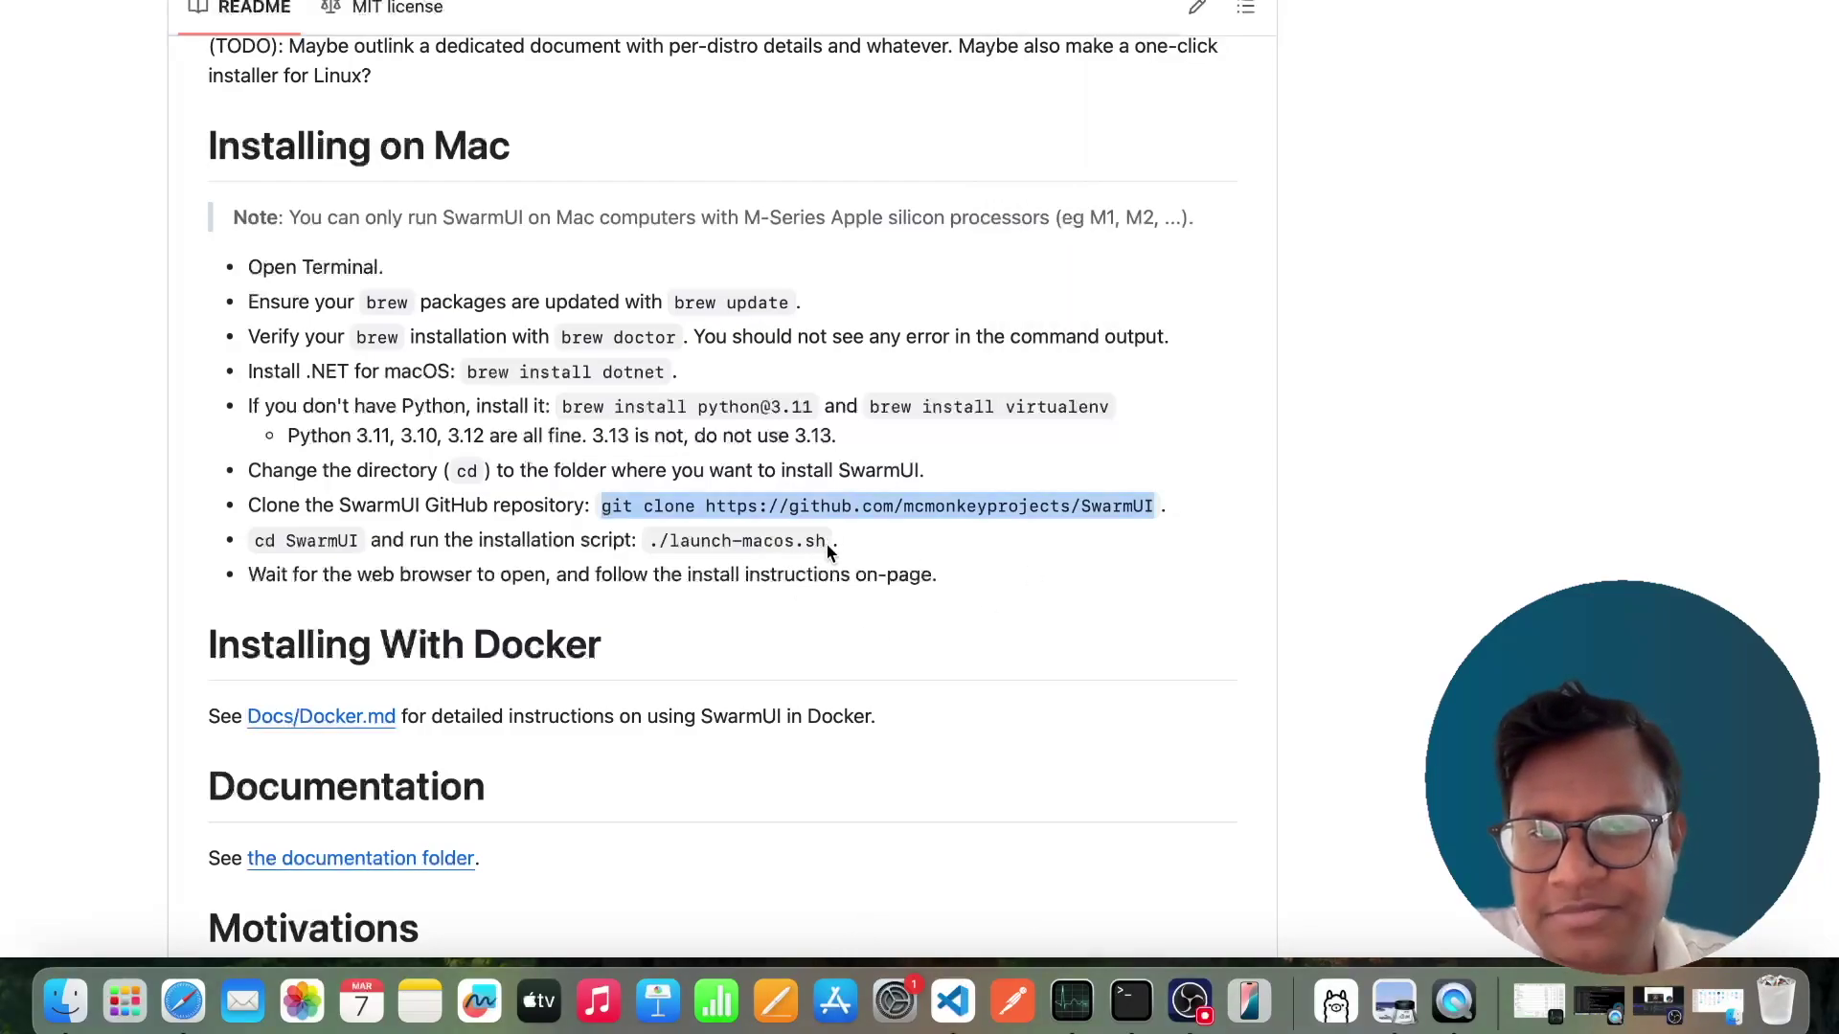
left_click(827, 546)
left_click_drag(827, 546, 647, 539)
key("super+c")
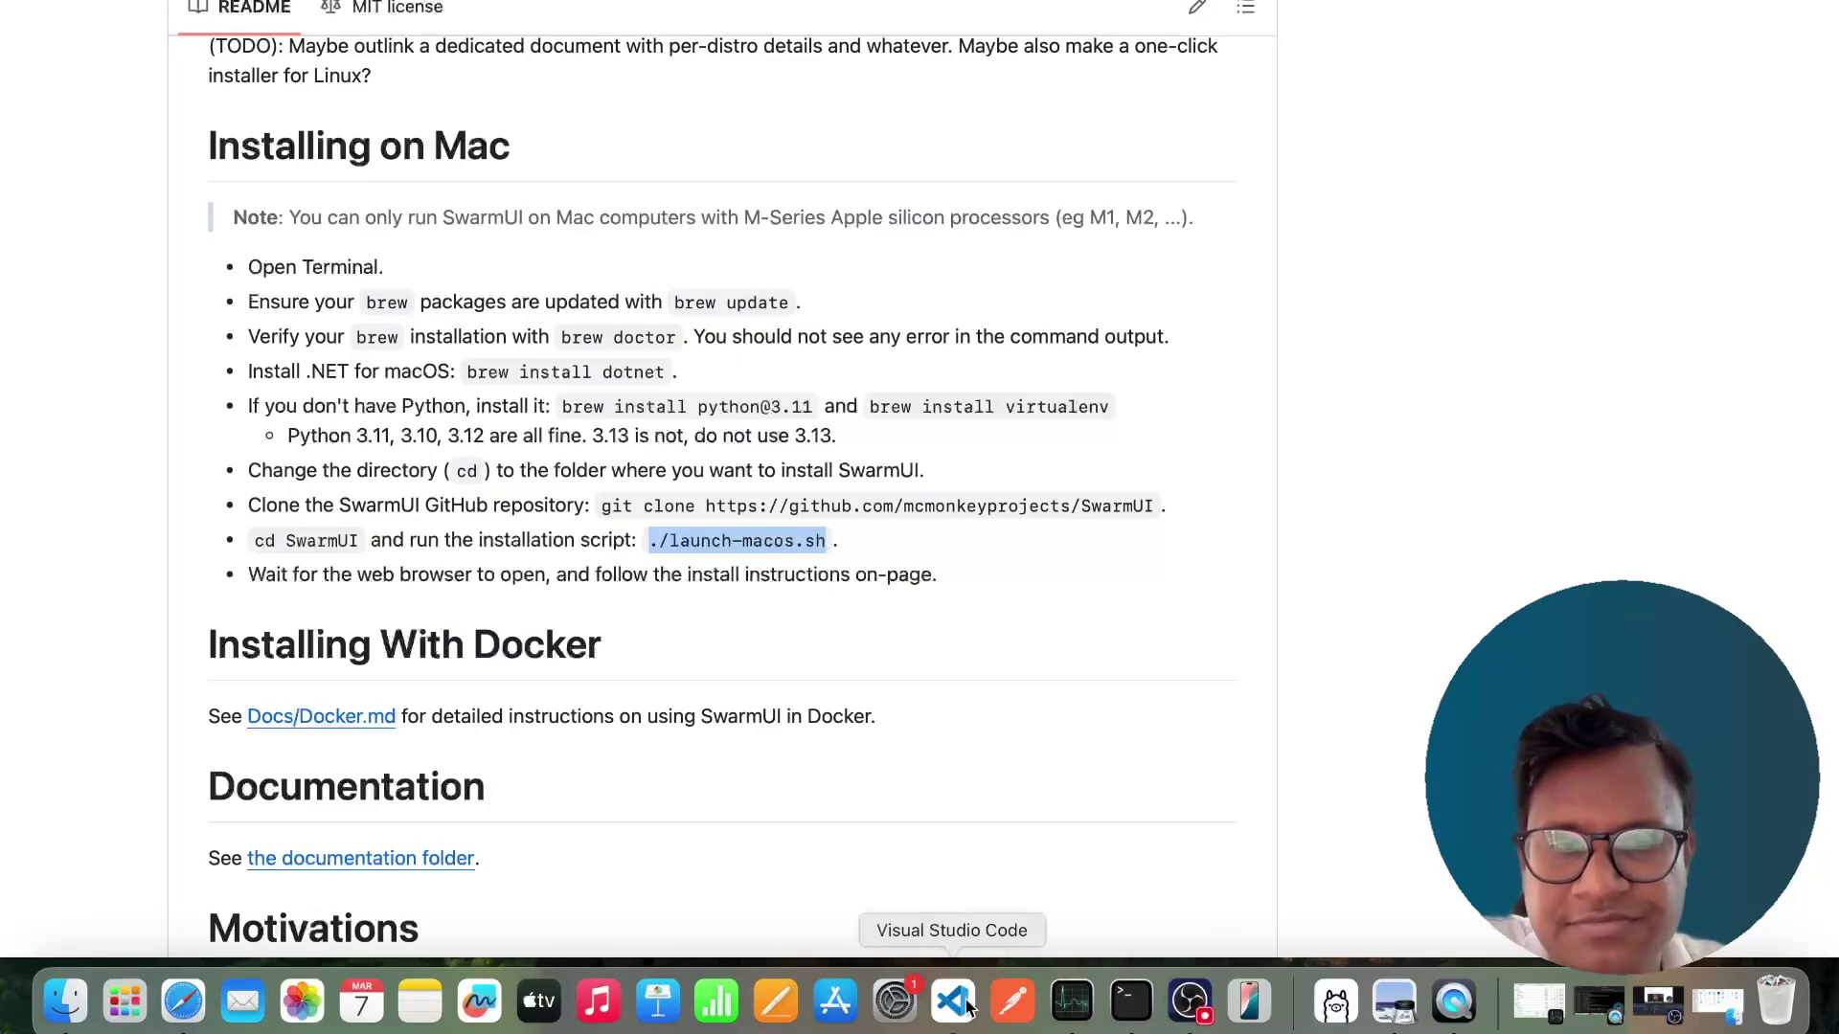
left_click(1132, 1001)
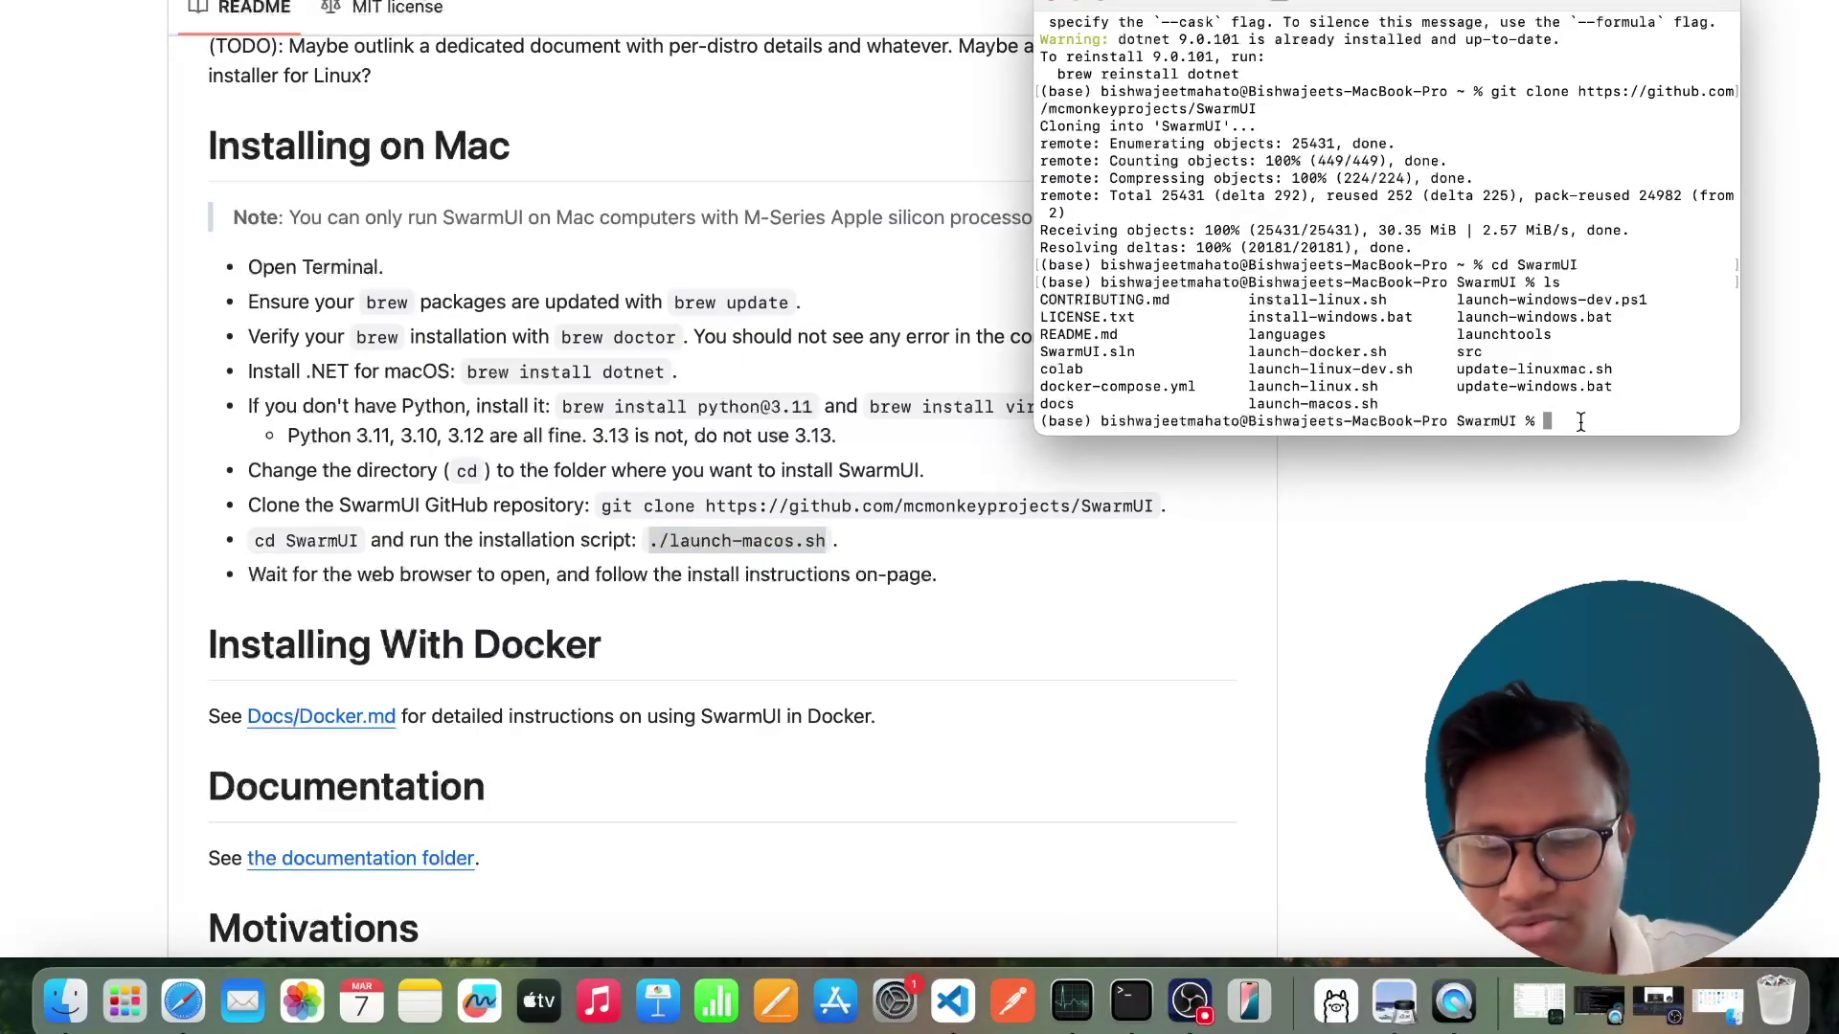
key("super+v")
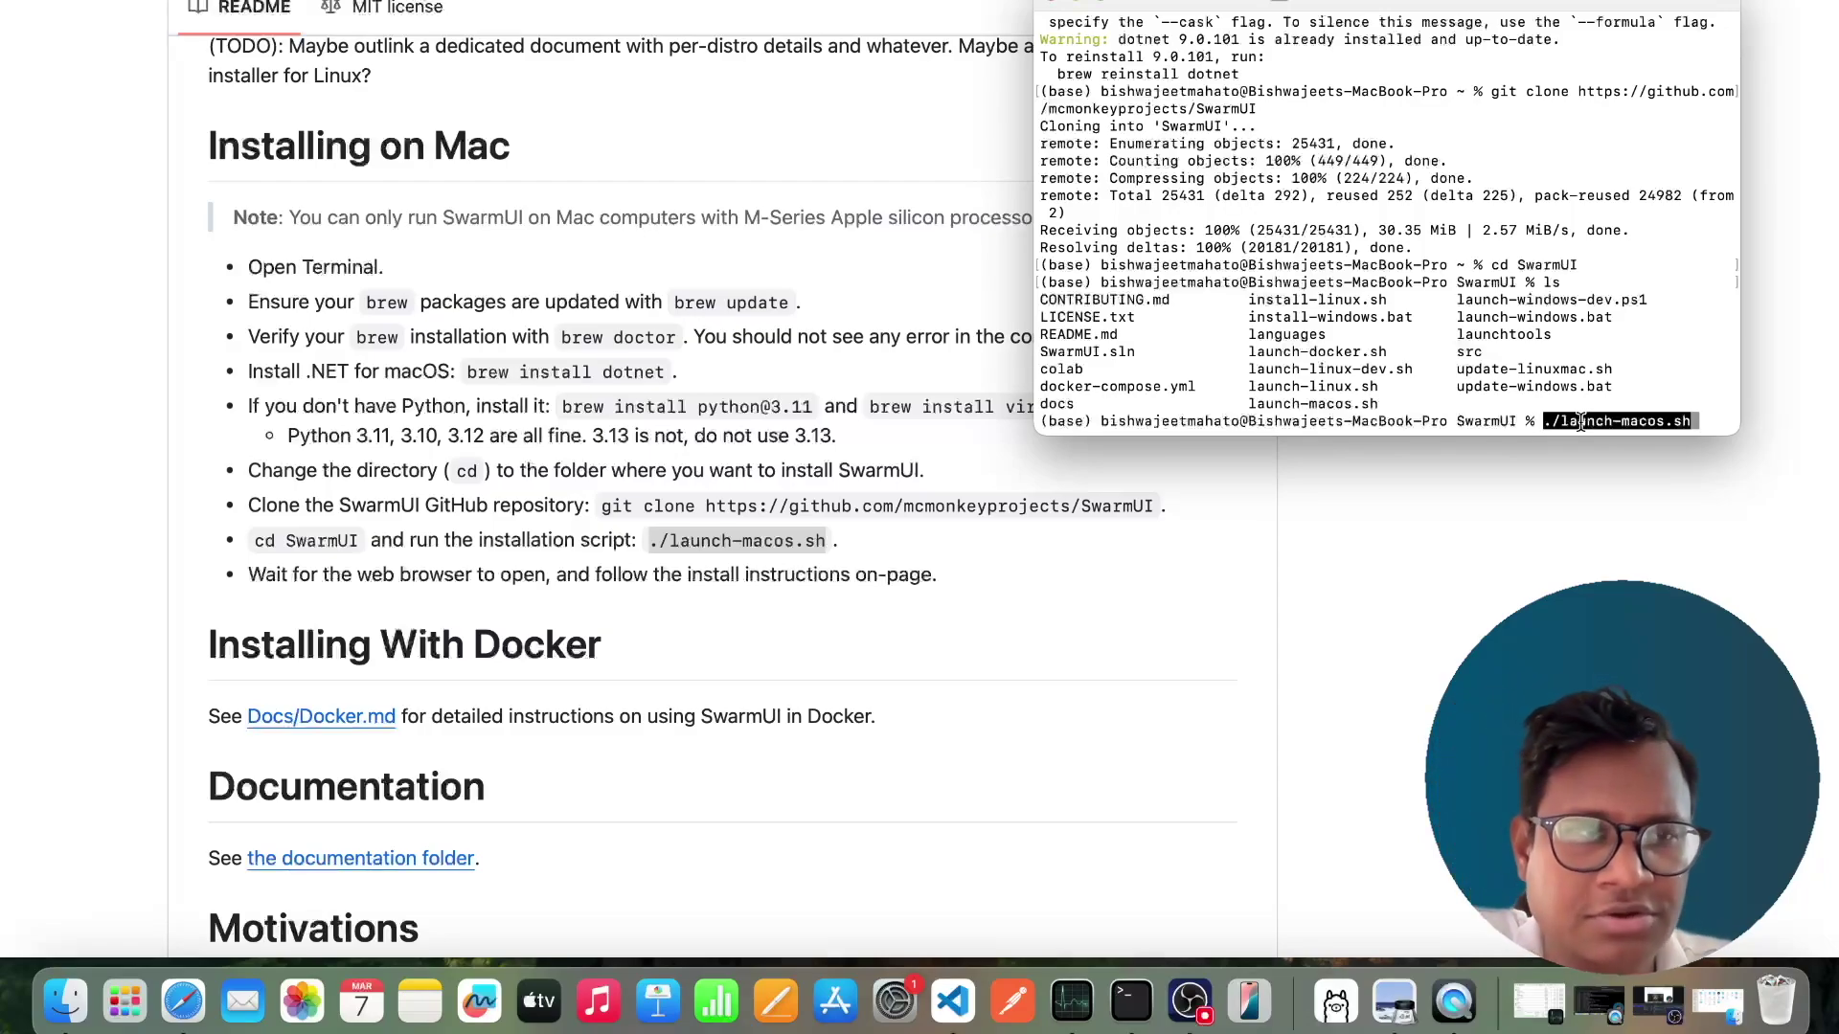
key("Return")
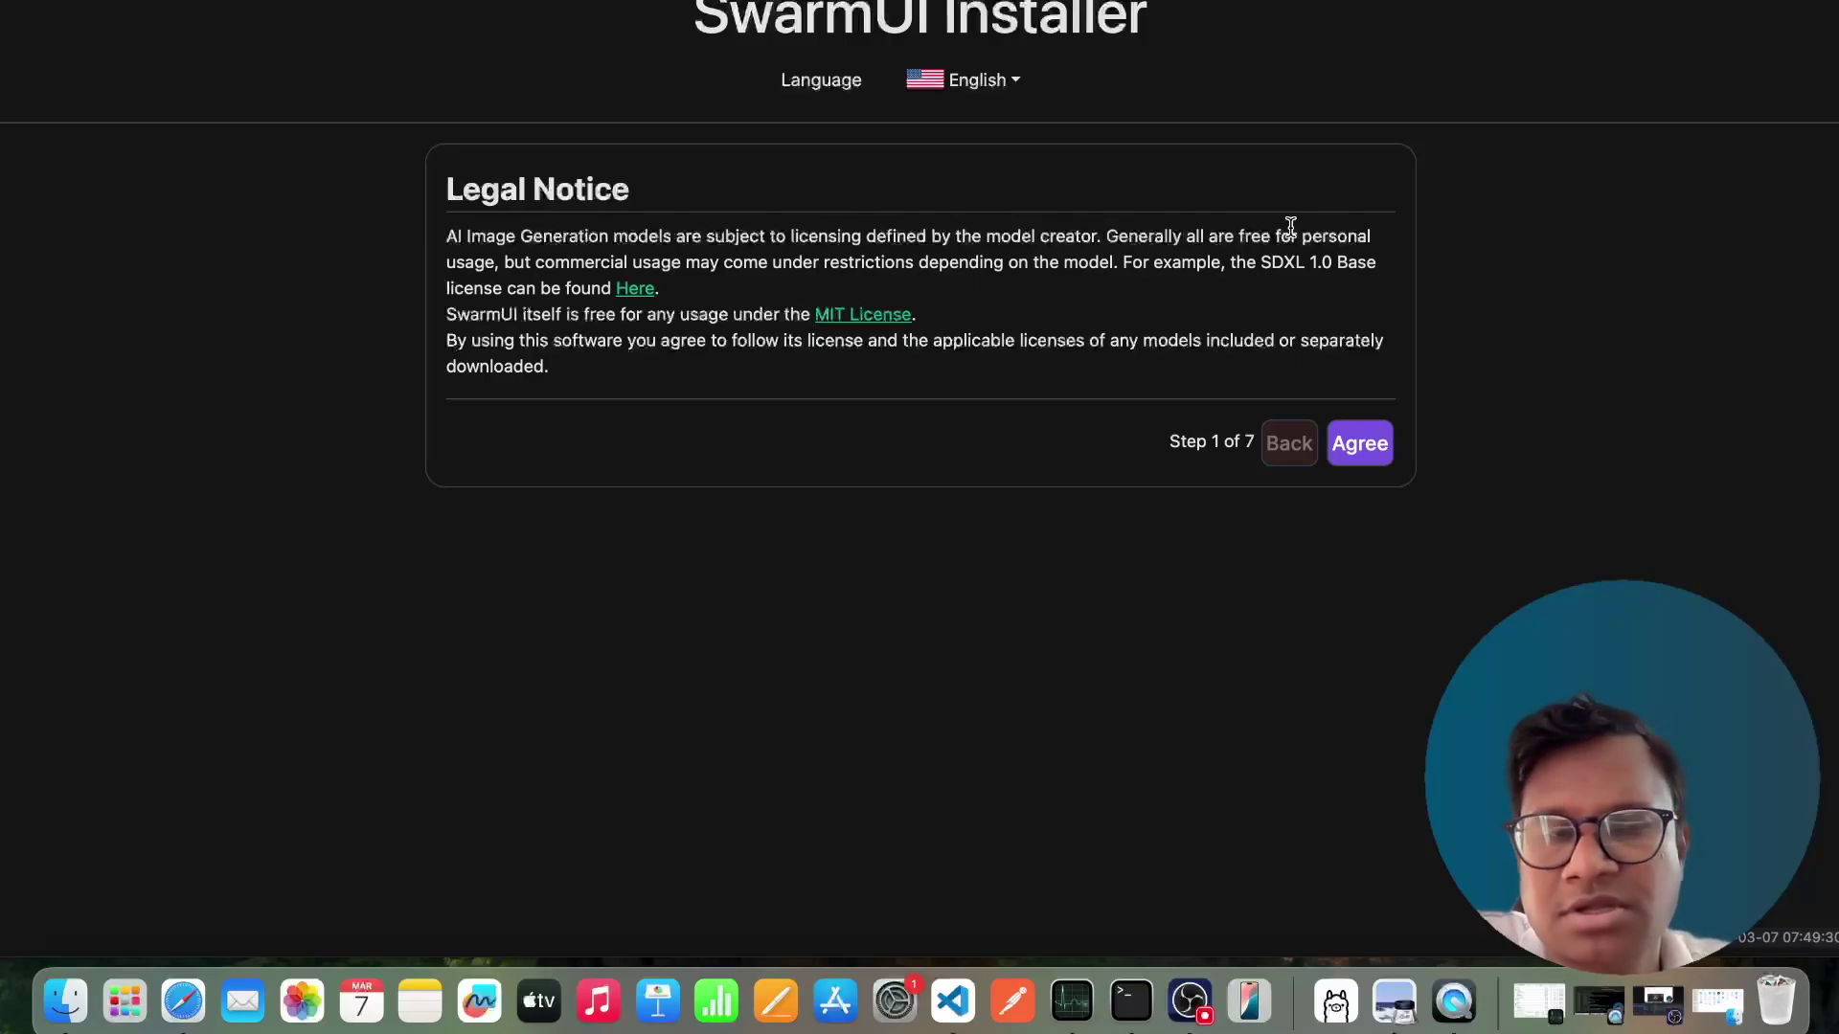
Agree to the installer's legal notice and start the installation with the Just Install path.
left_click(1360, 446)
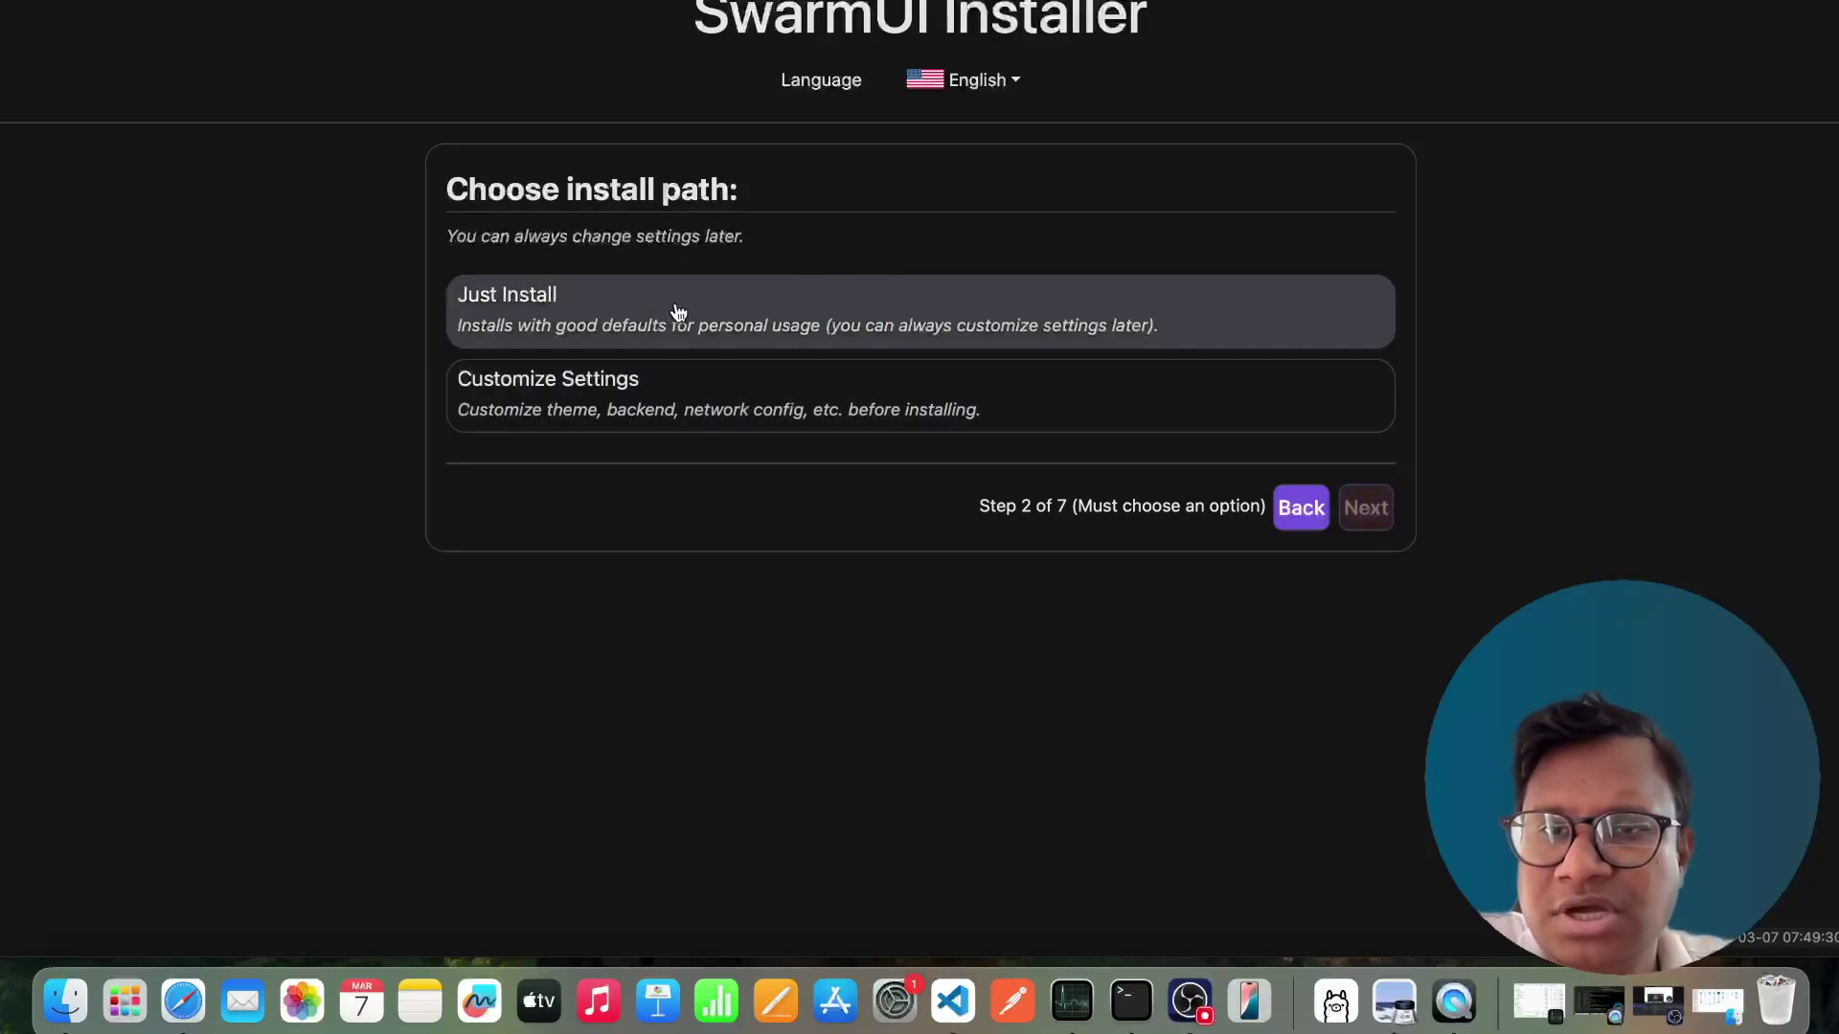
left_click(794, 319)
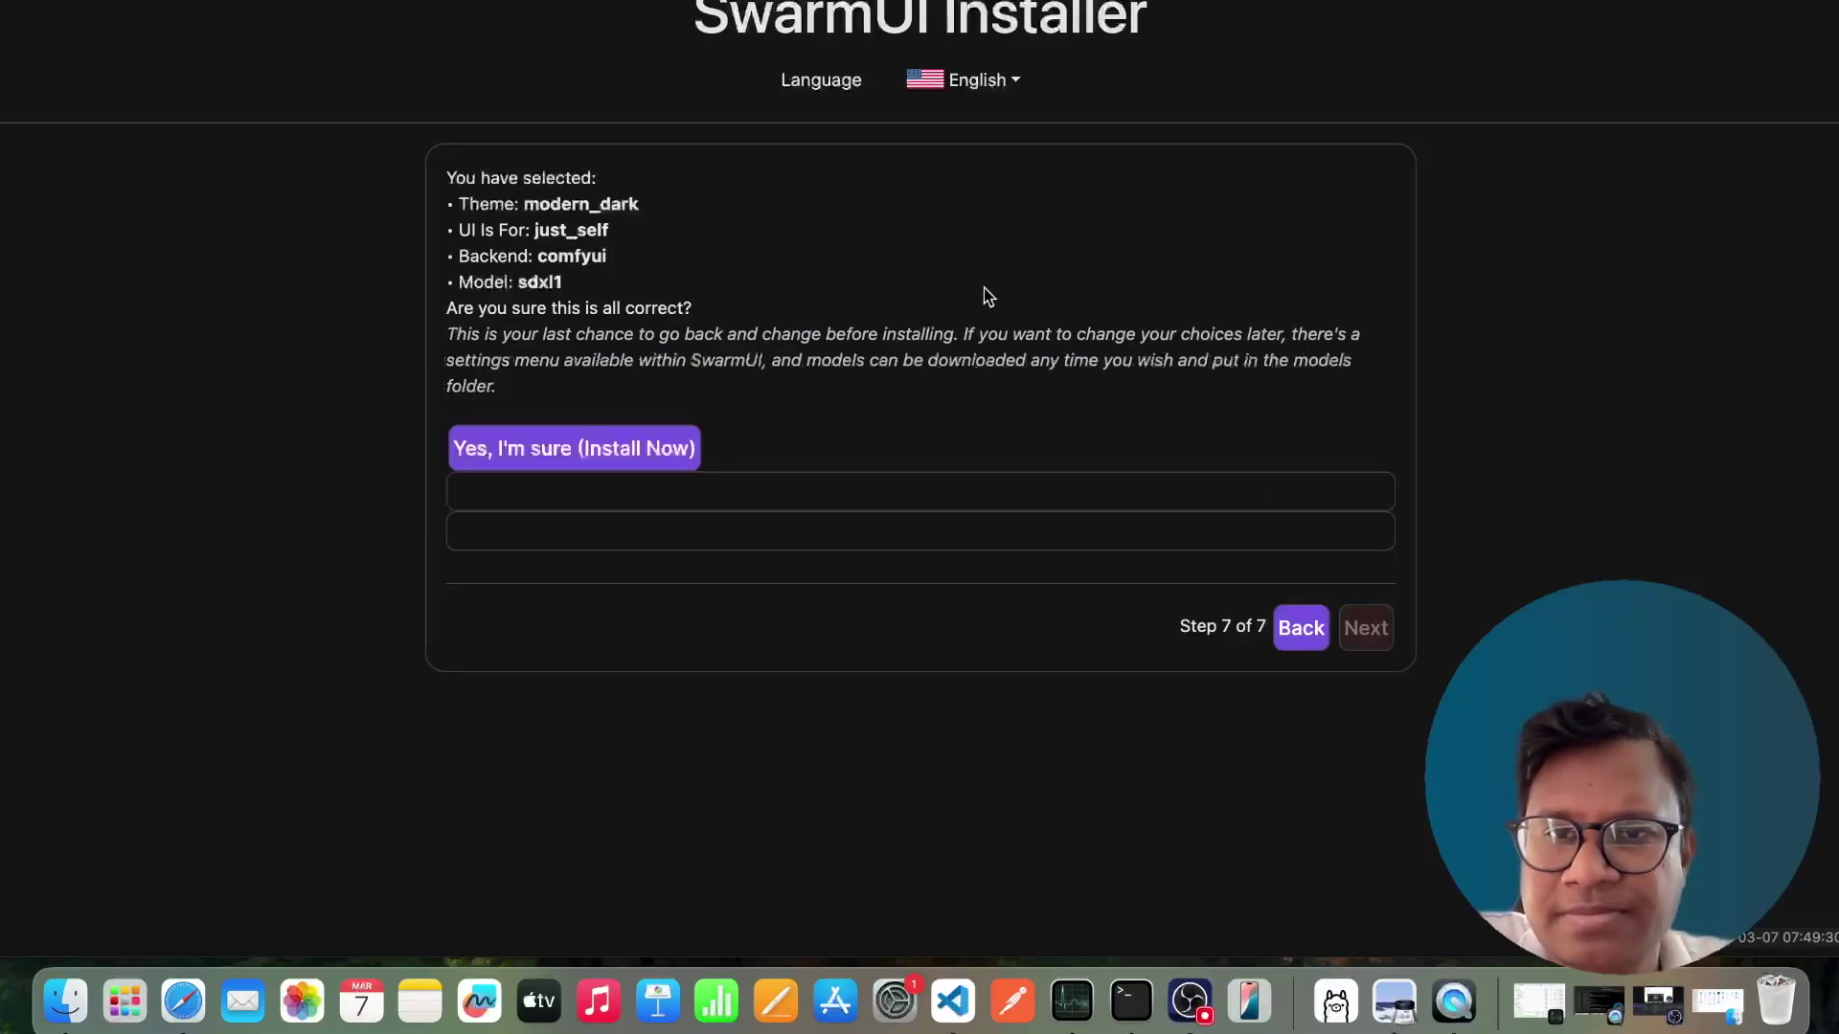
left_click(584, 452)
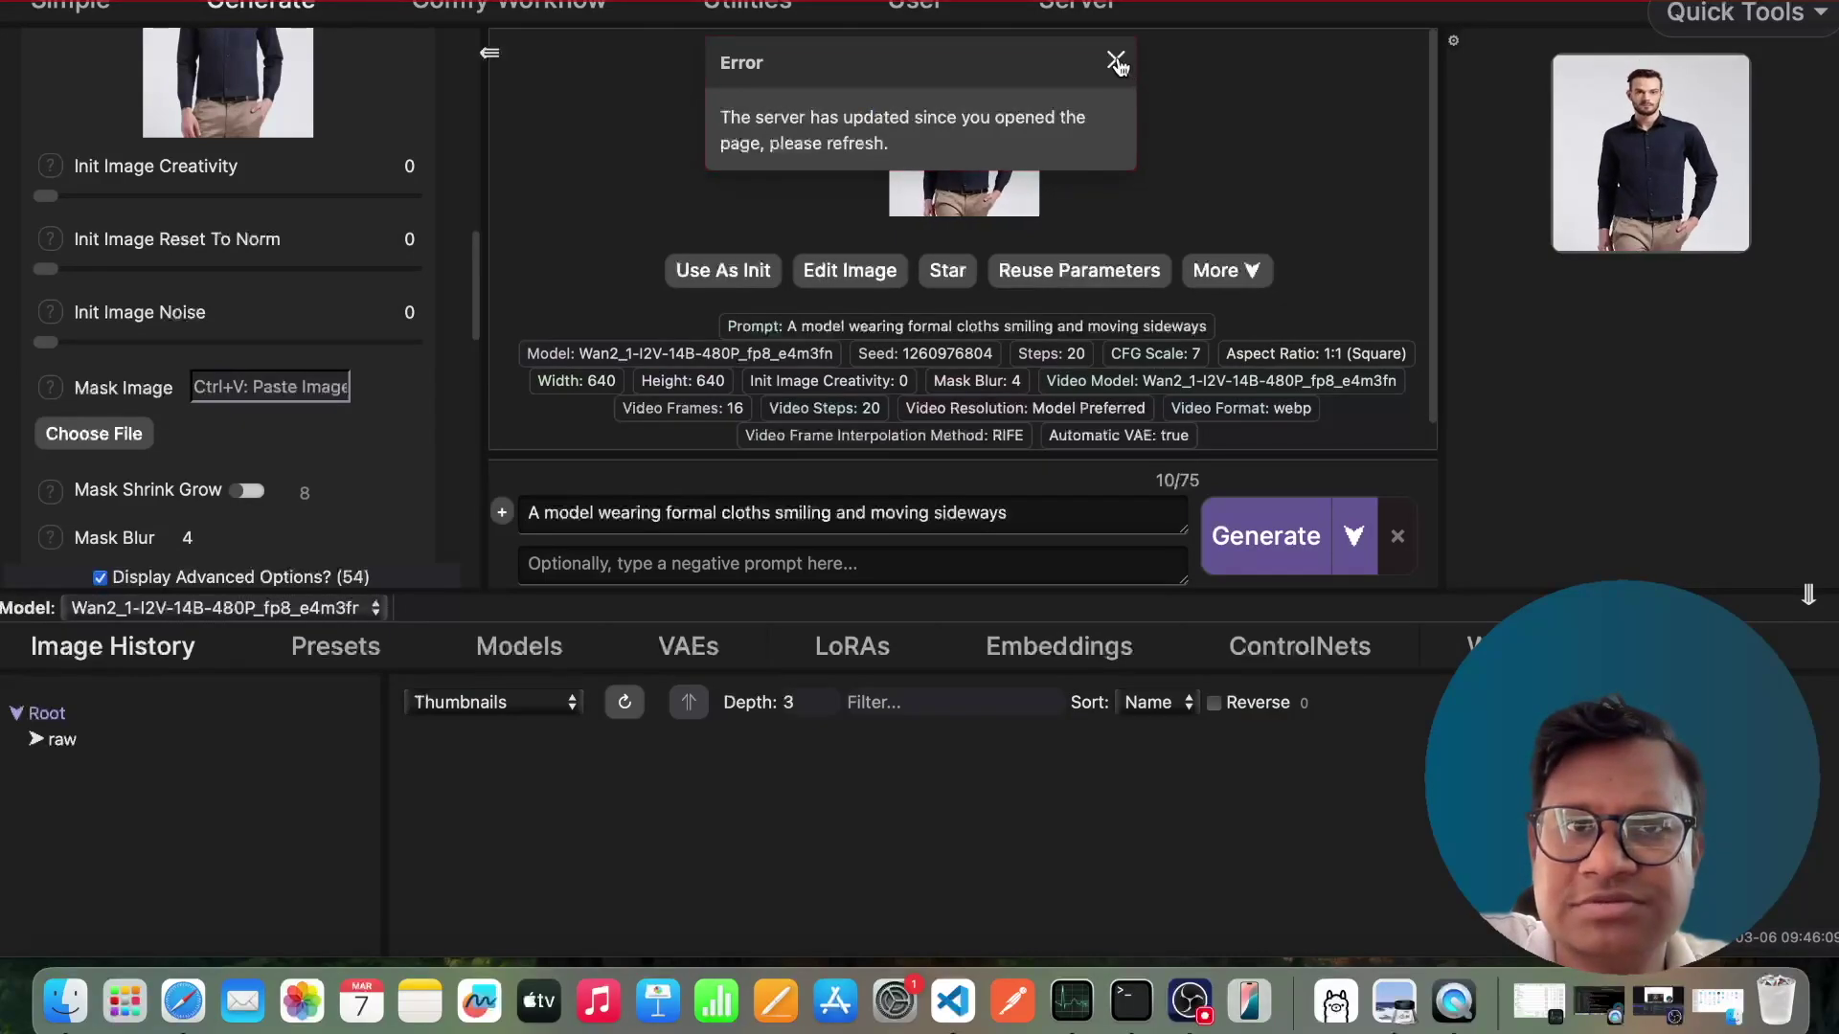
Dismiss the server update error and relaunch SwarmUI by running ./launch-macos.sh in the Visual Studio Code terminal.
left_click(1116, 61)
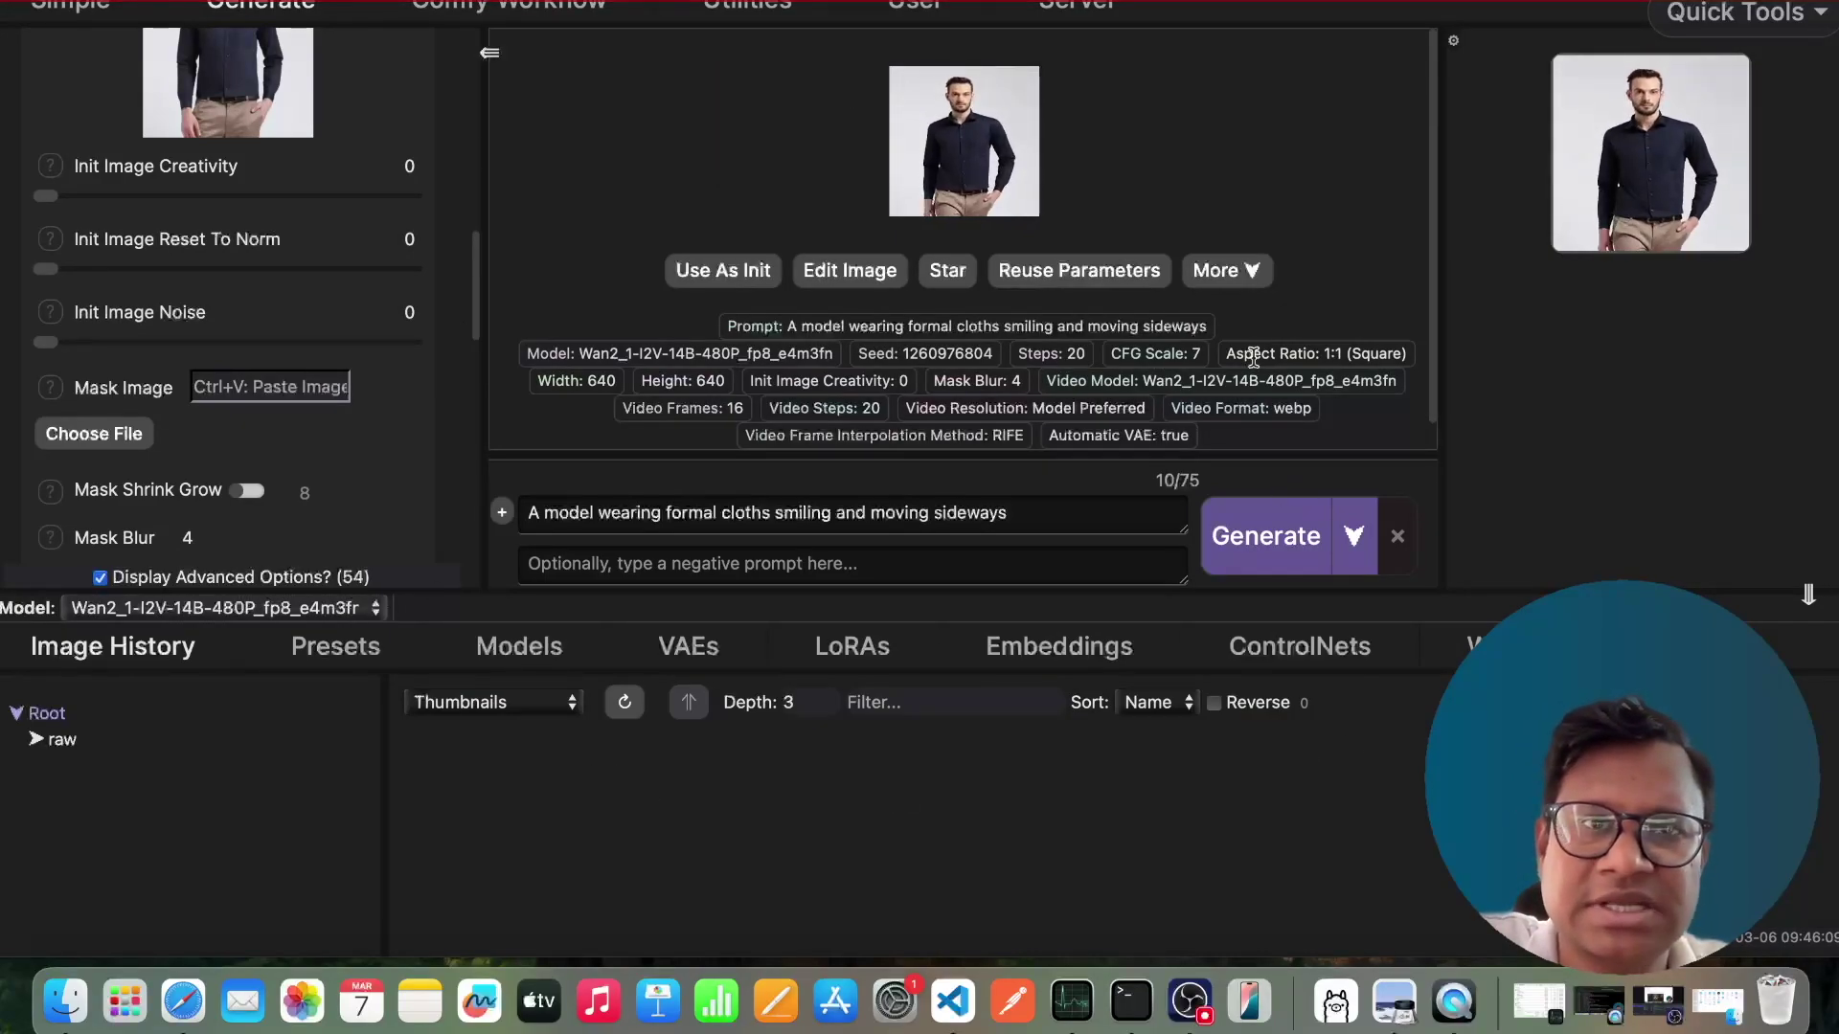
left_click_drag(476, 292, 476, 191)
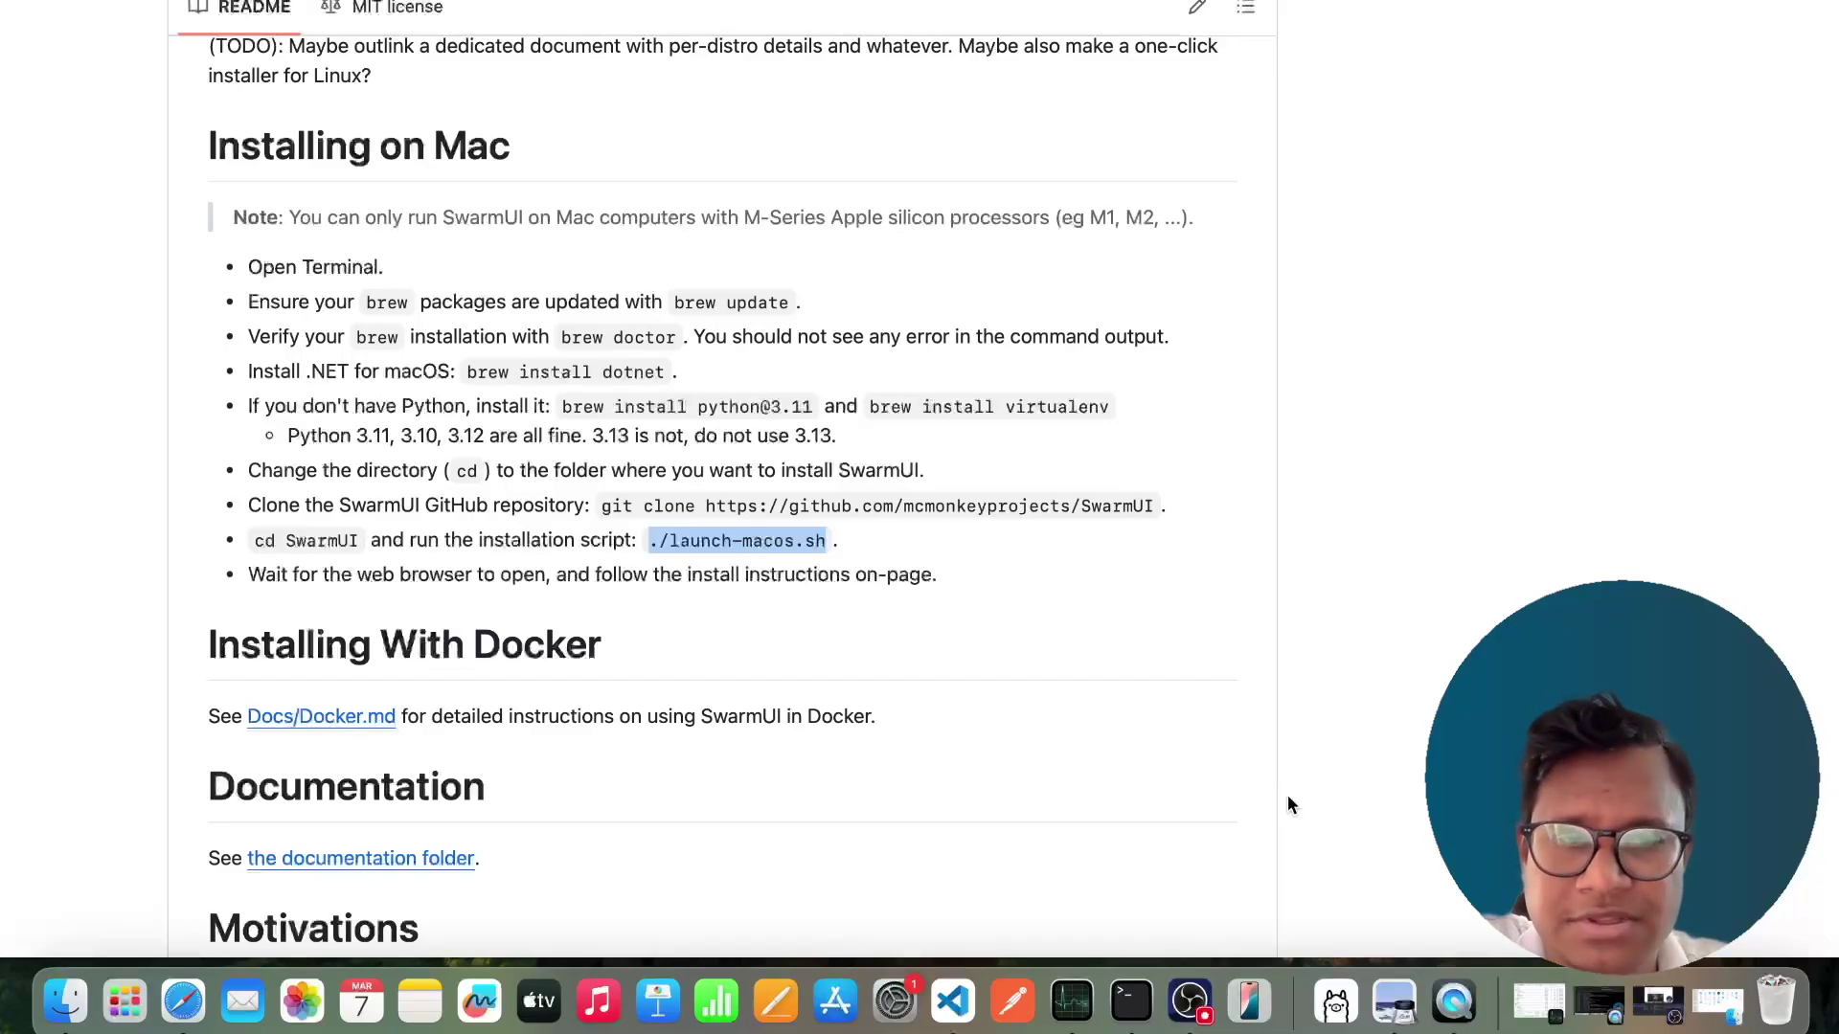
left_click(952, 1001)
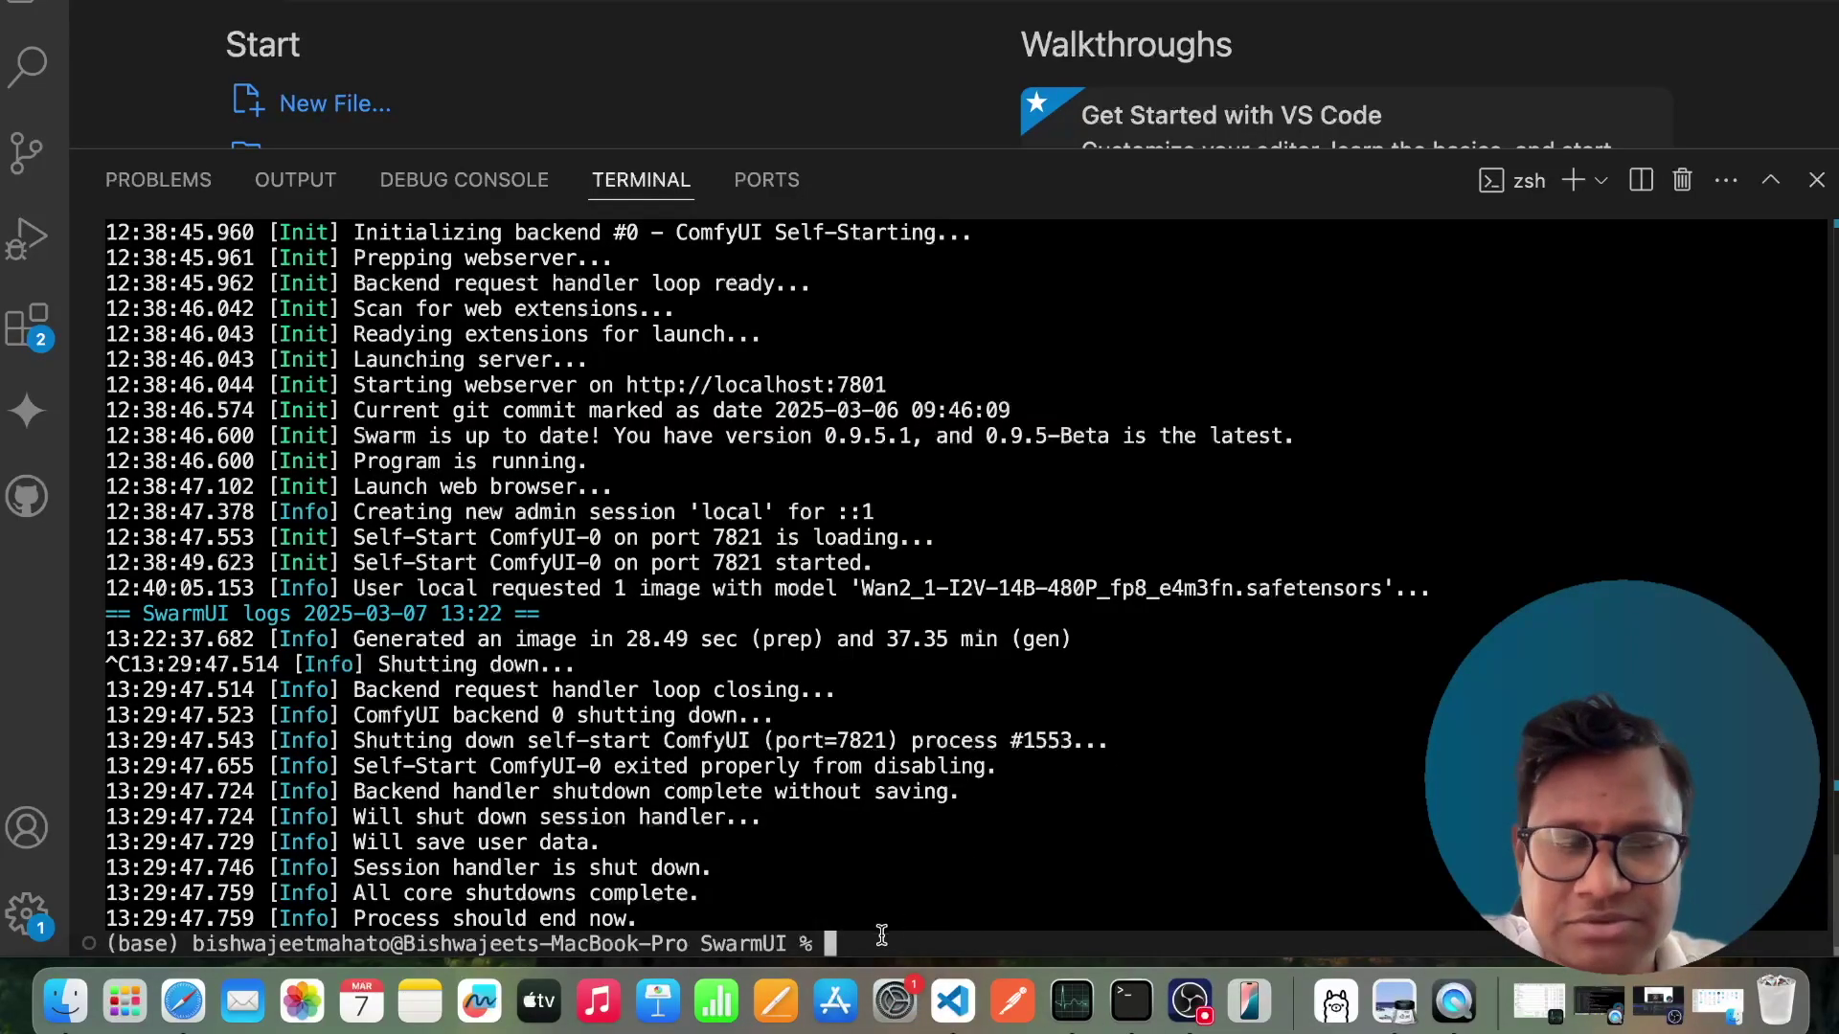
type("./launch-macos.sh")
key("Return")
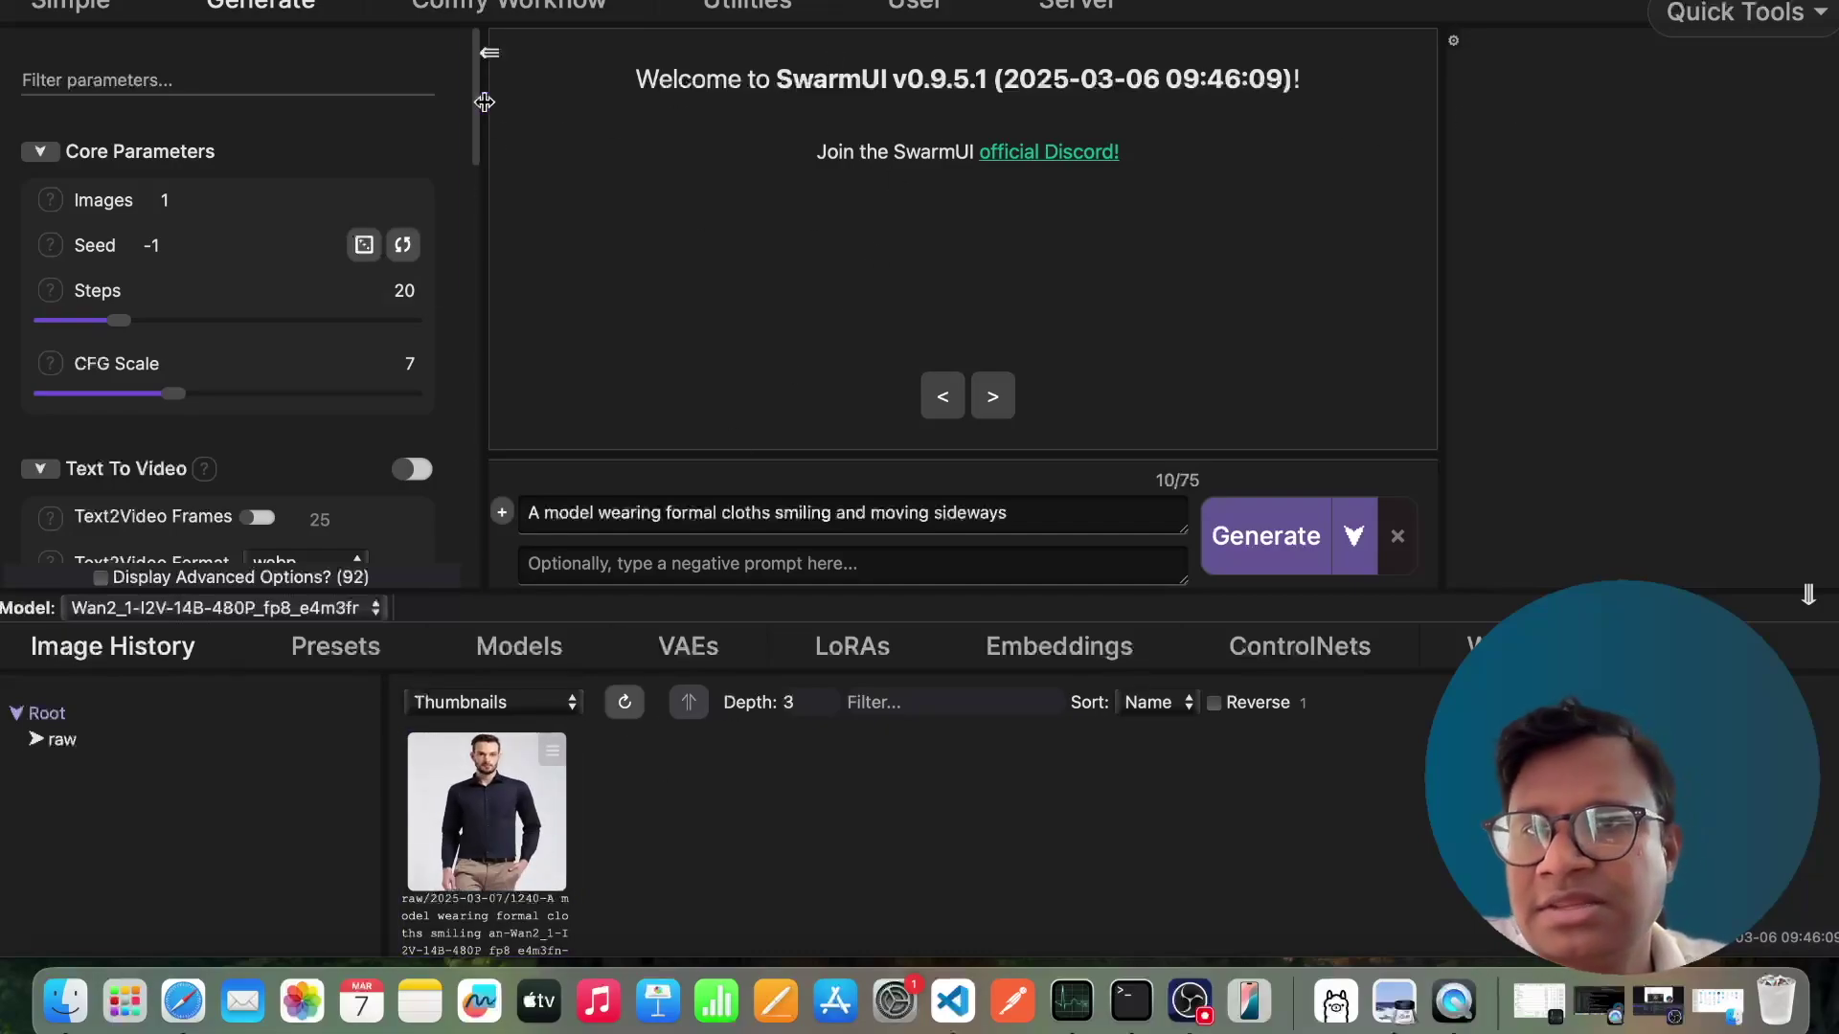
Enable the Text To Video parameter group on SwarmUI's Generate page.
mouse_move(478, 102)
left_mouse_down()
mouse_move(478, 156)
mouse_move(476, 113)
left_mouse_up()
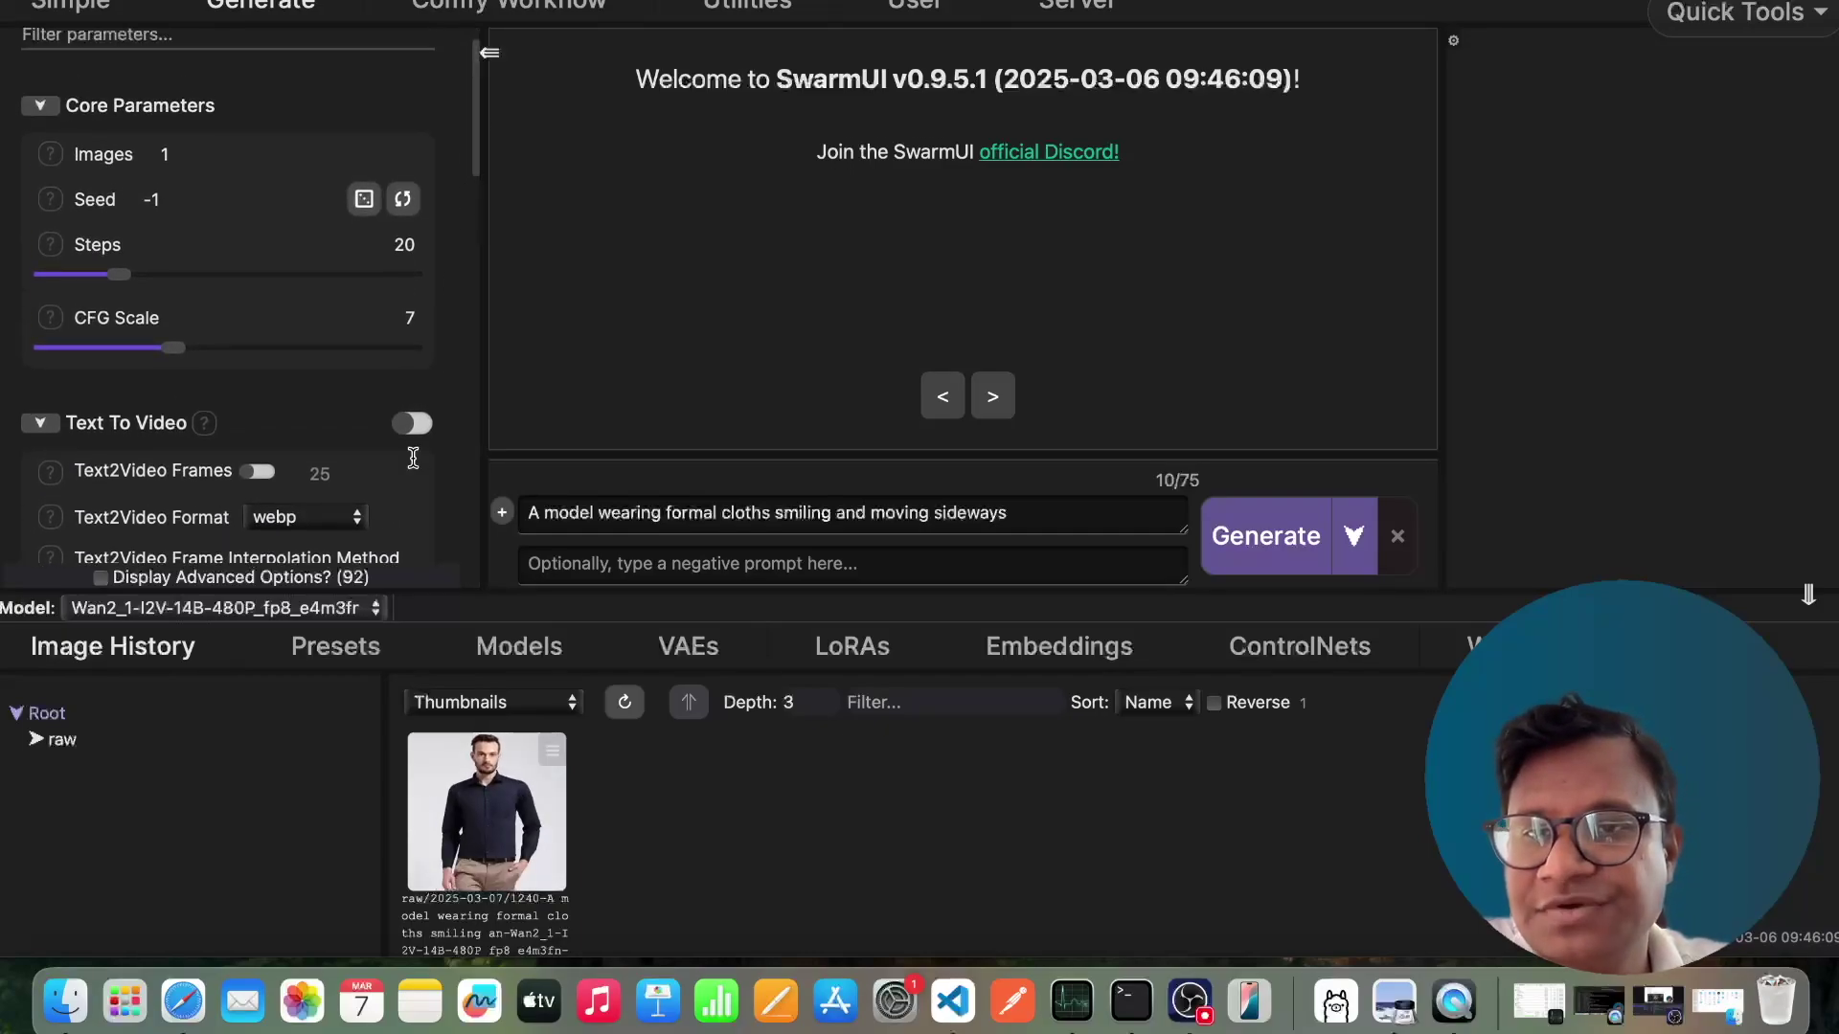
left_click(413, 424)
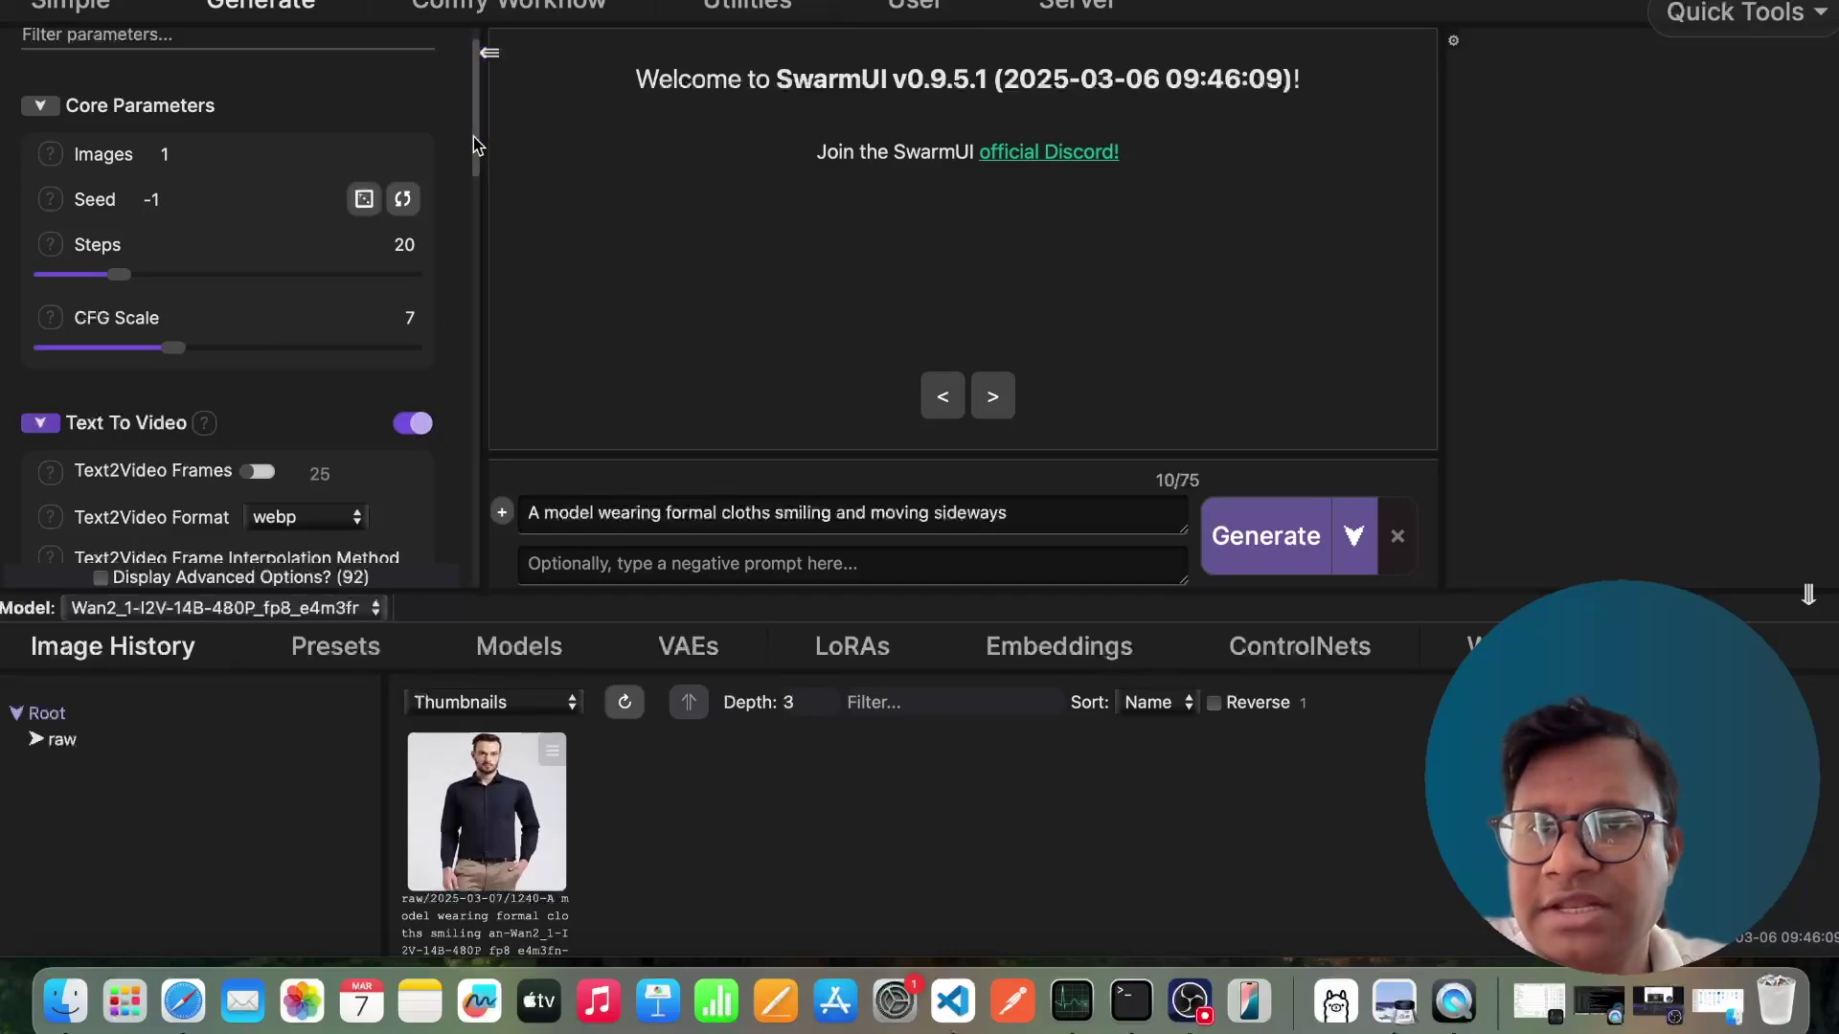
left_click_drag(476, 146, 479, 95)
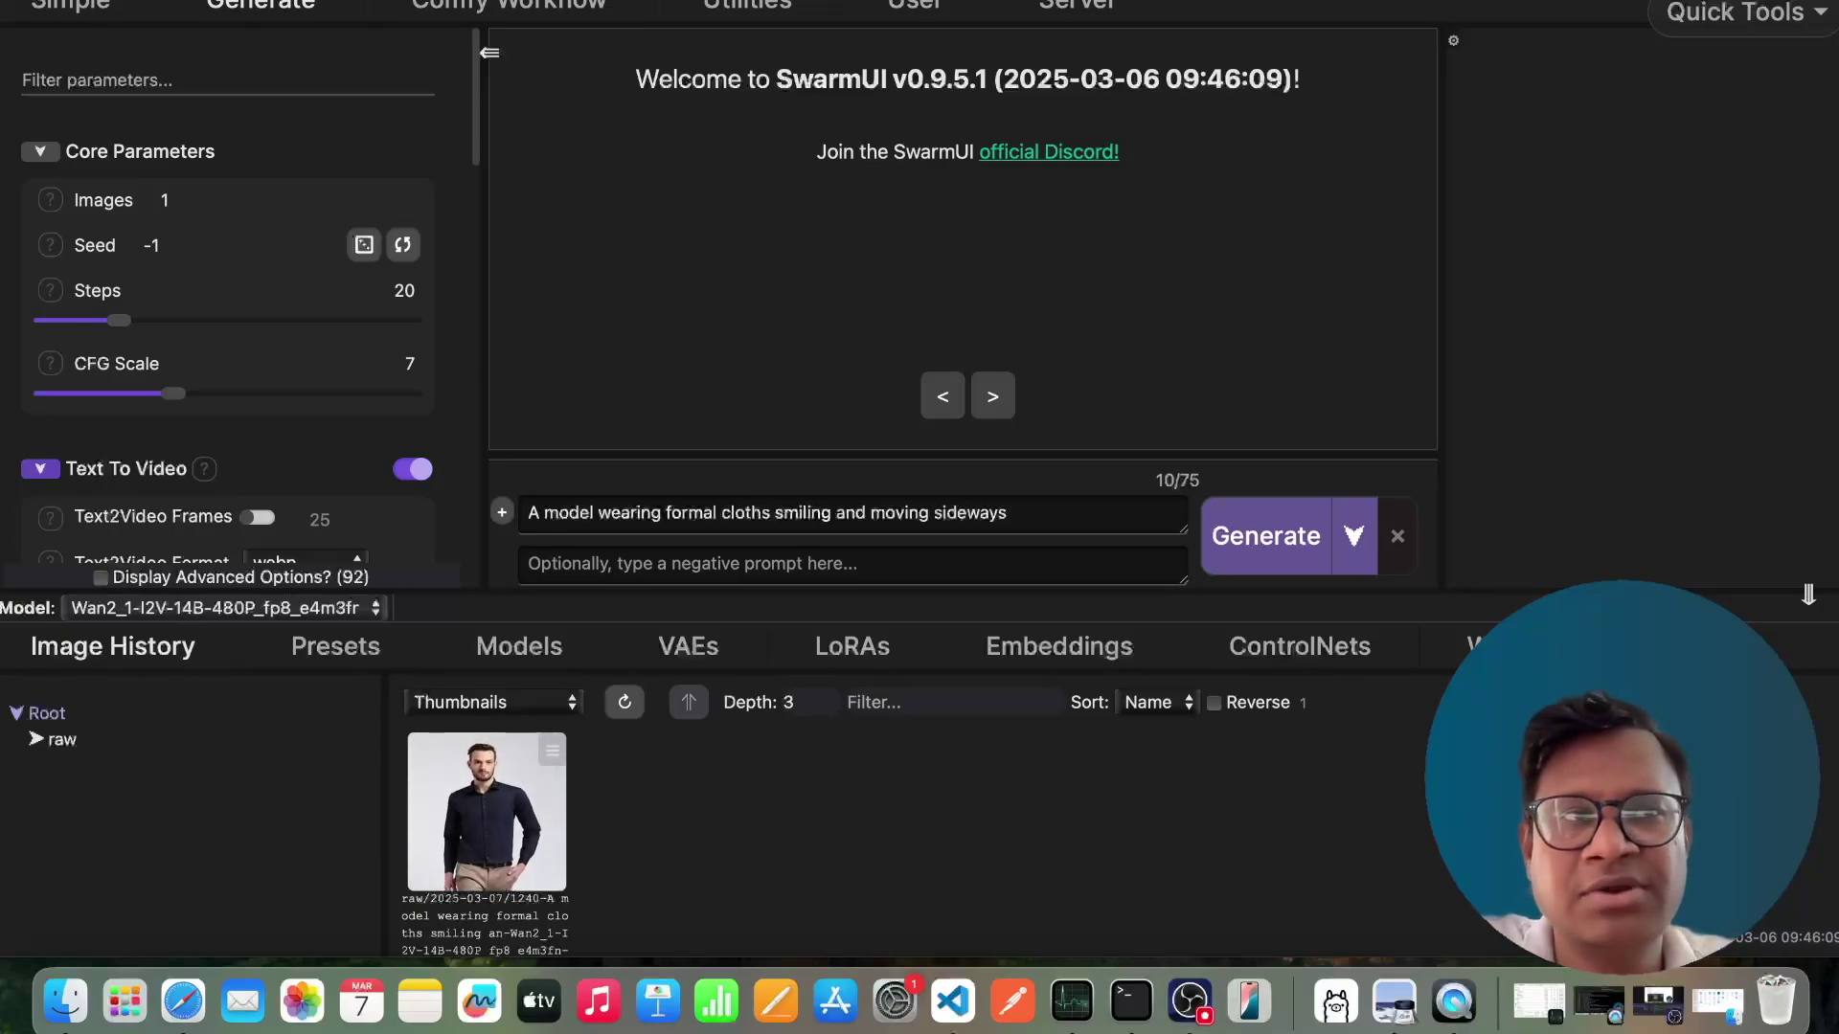
Find the Comfy-Org/Wan_2.1_ComfyUI_repackaged page on Hugging Face by entering comfy in a new browser tab and open it.
key("super+t")
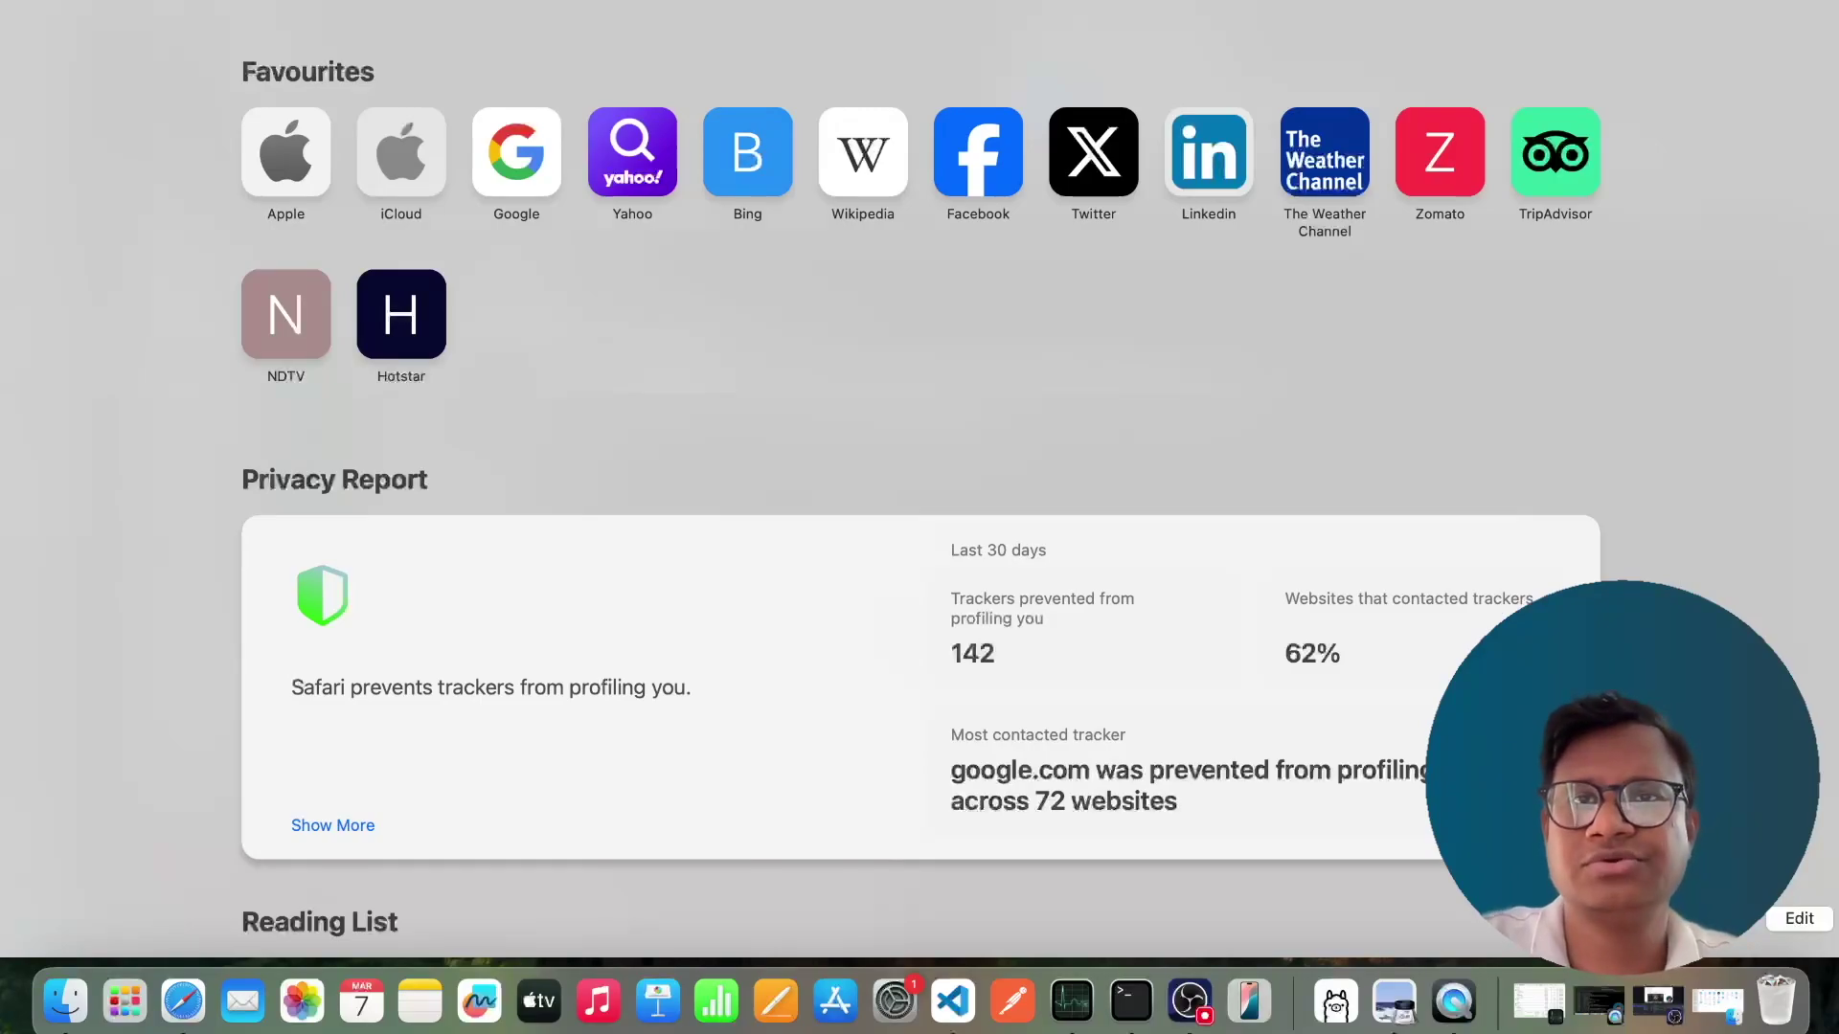
type("comf")
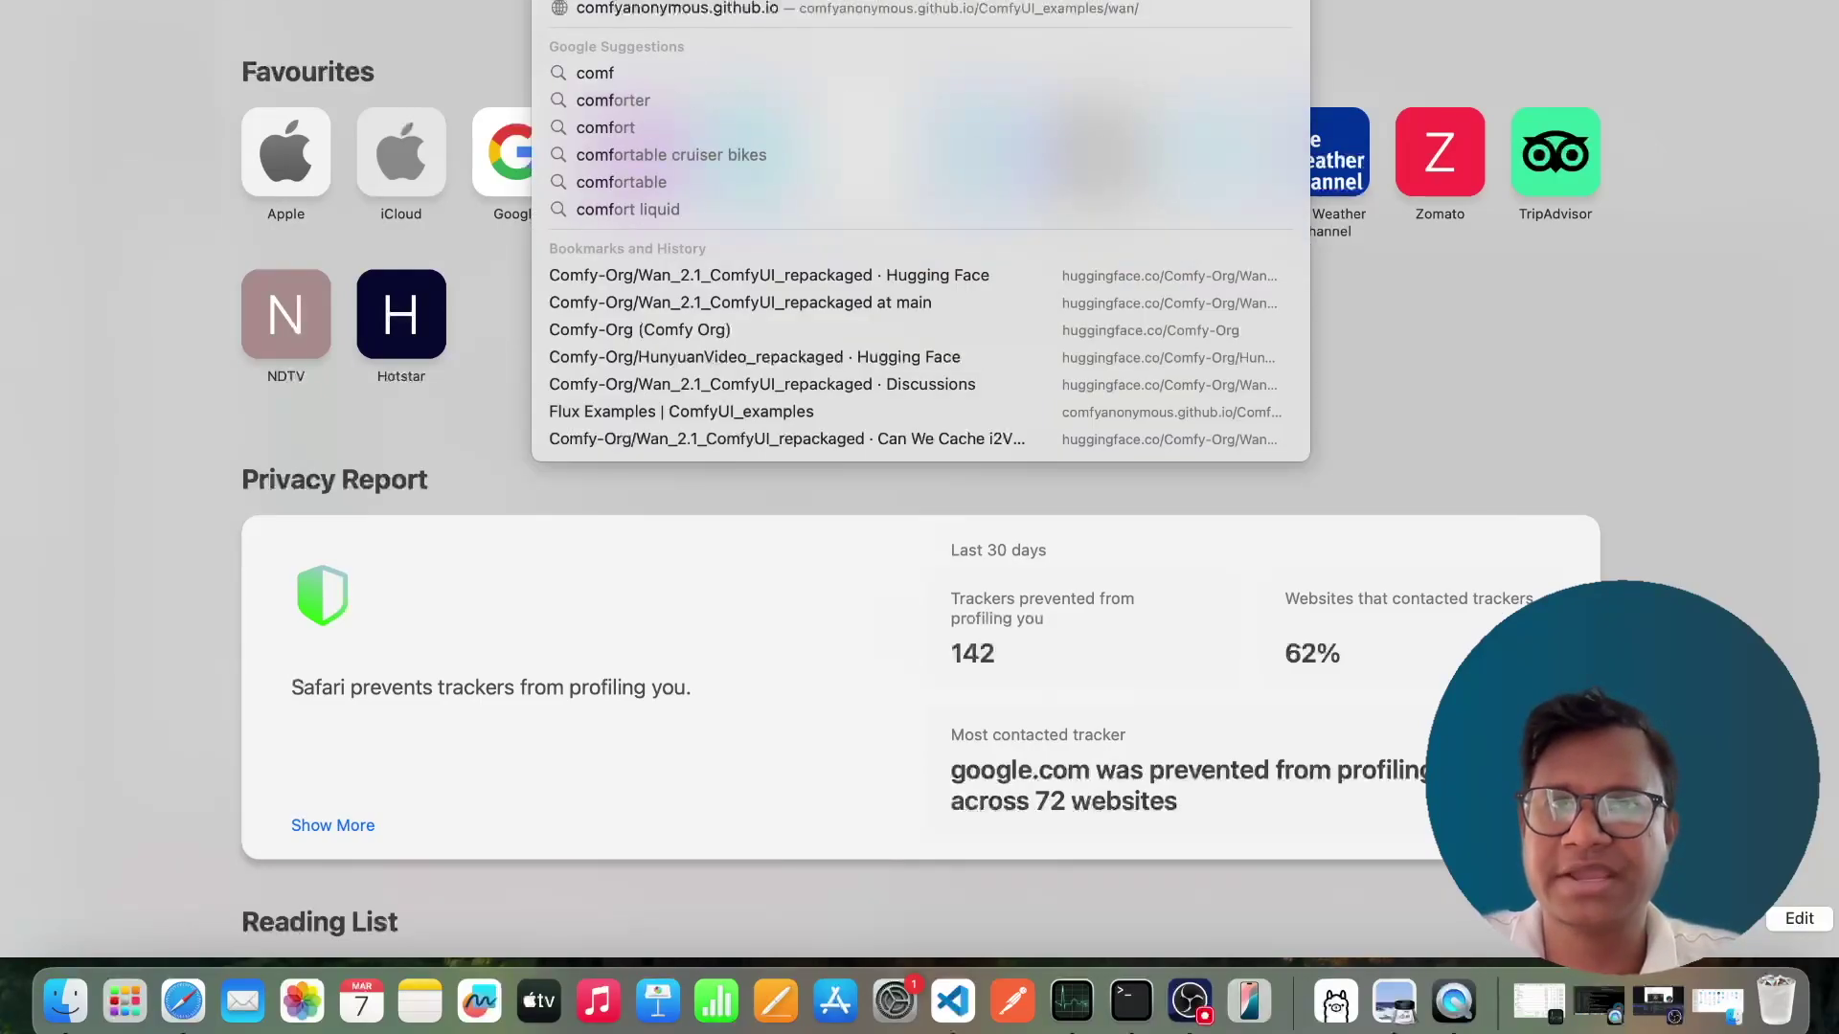
type("y")
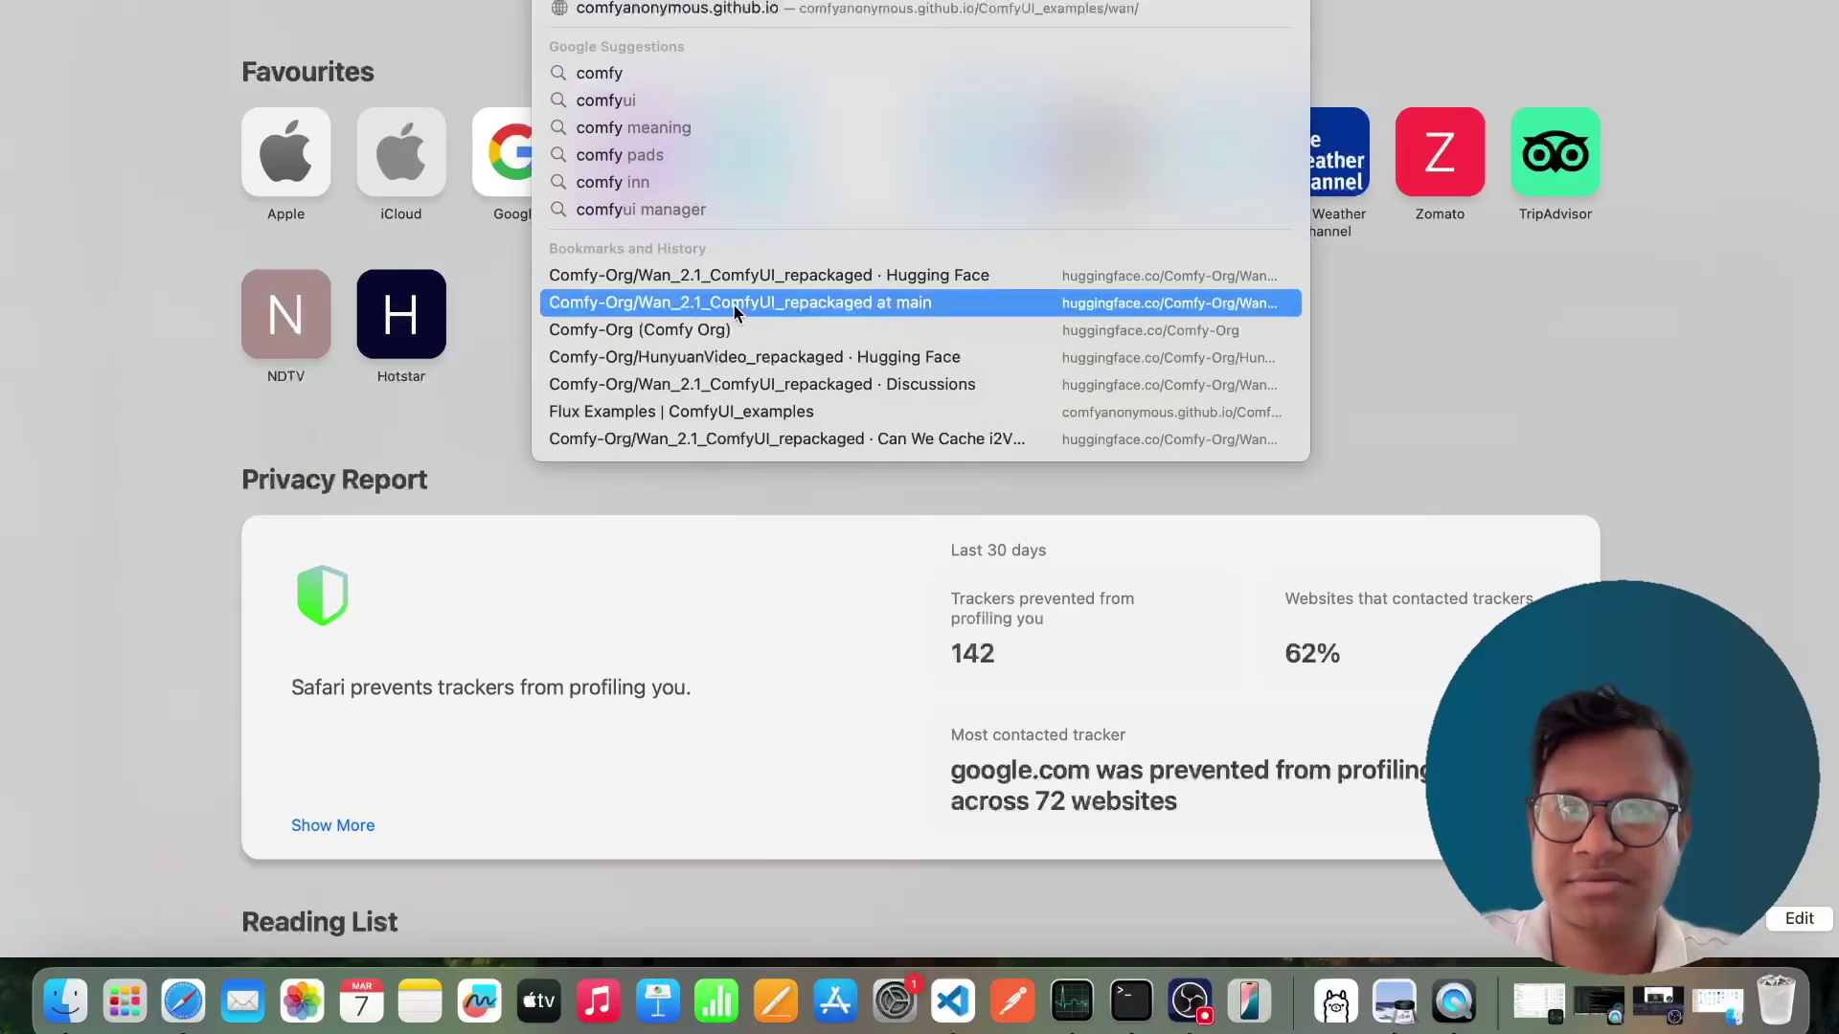
left_click(743, 275)
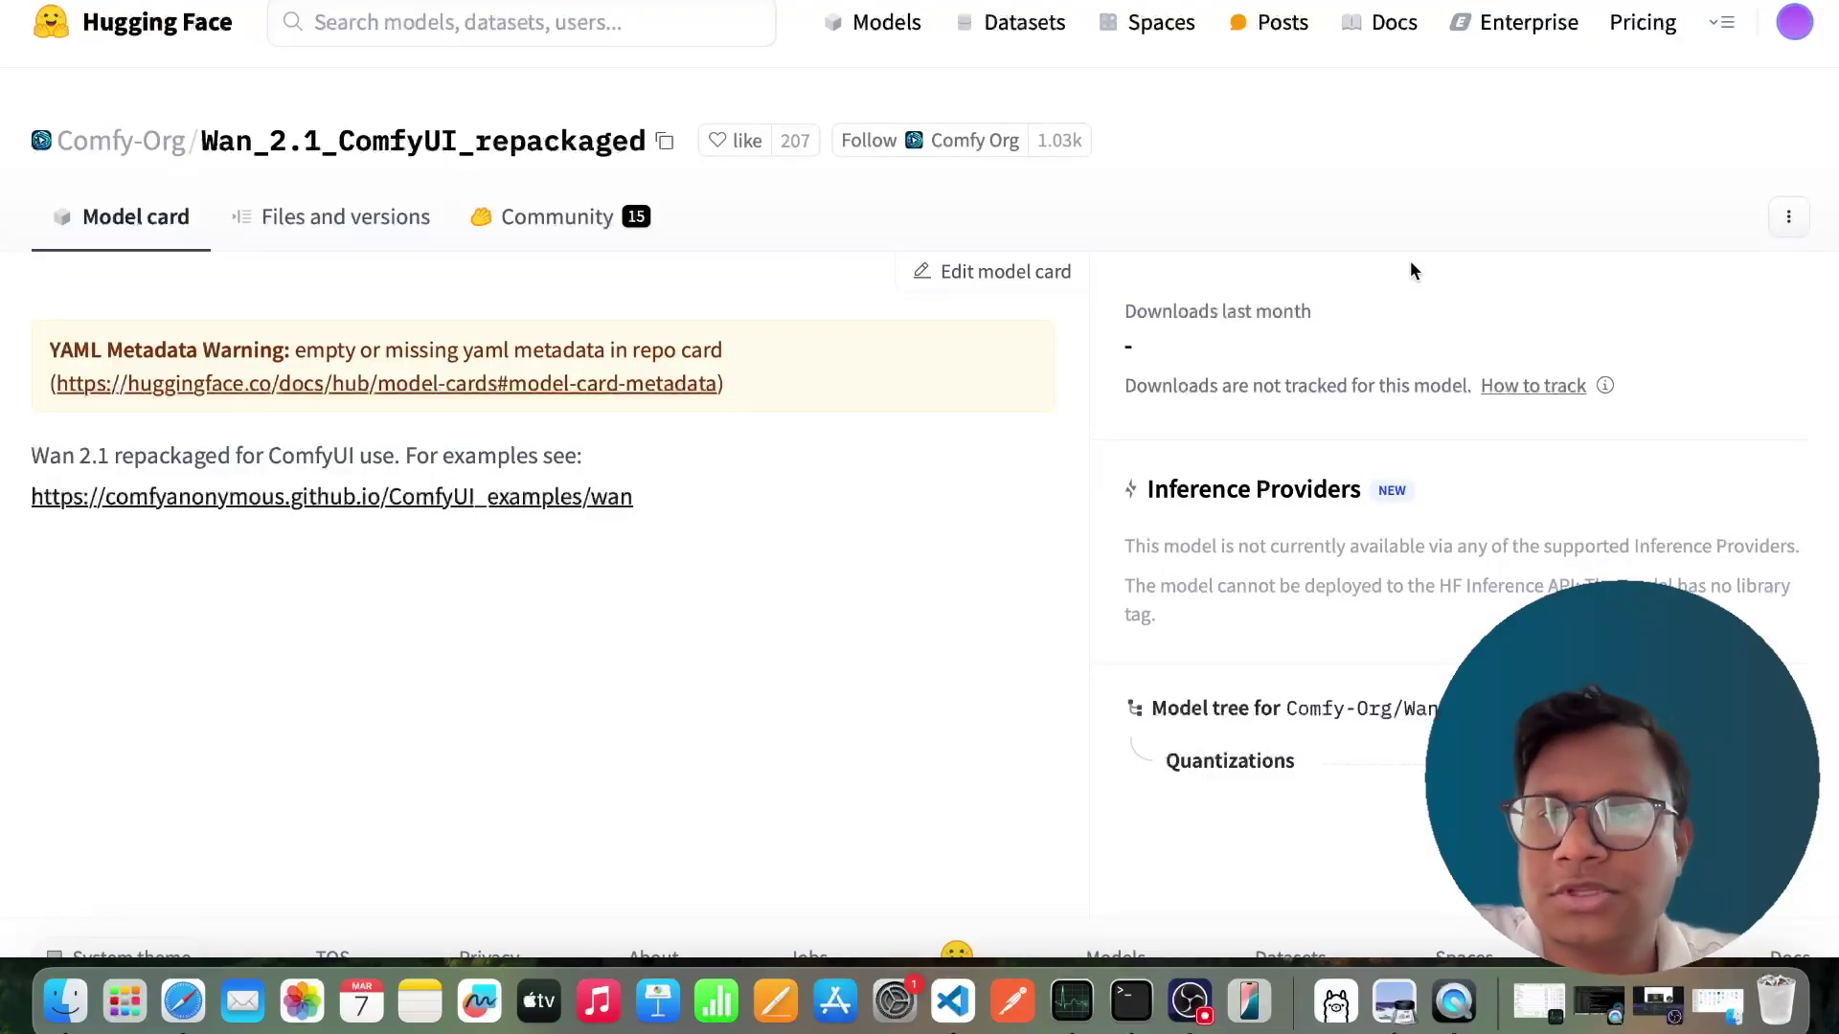
Open the wan2.1_t2v_1.3B_fp16.safetensors file page from the repository's split_files/diffusion_models folder.
left_click(343, 219)
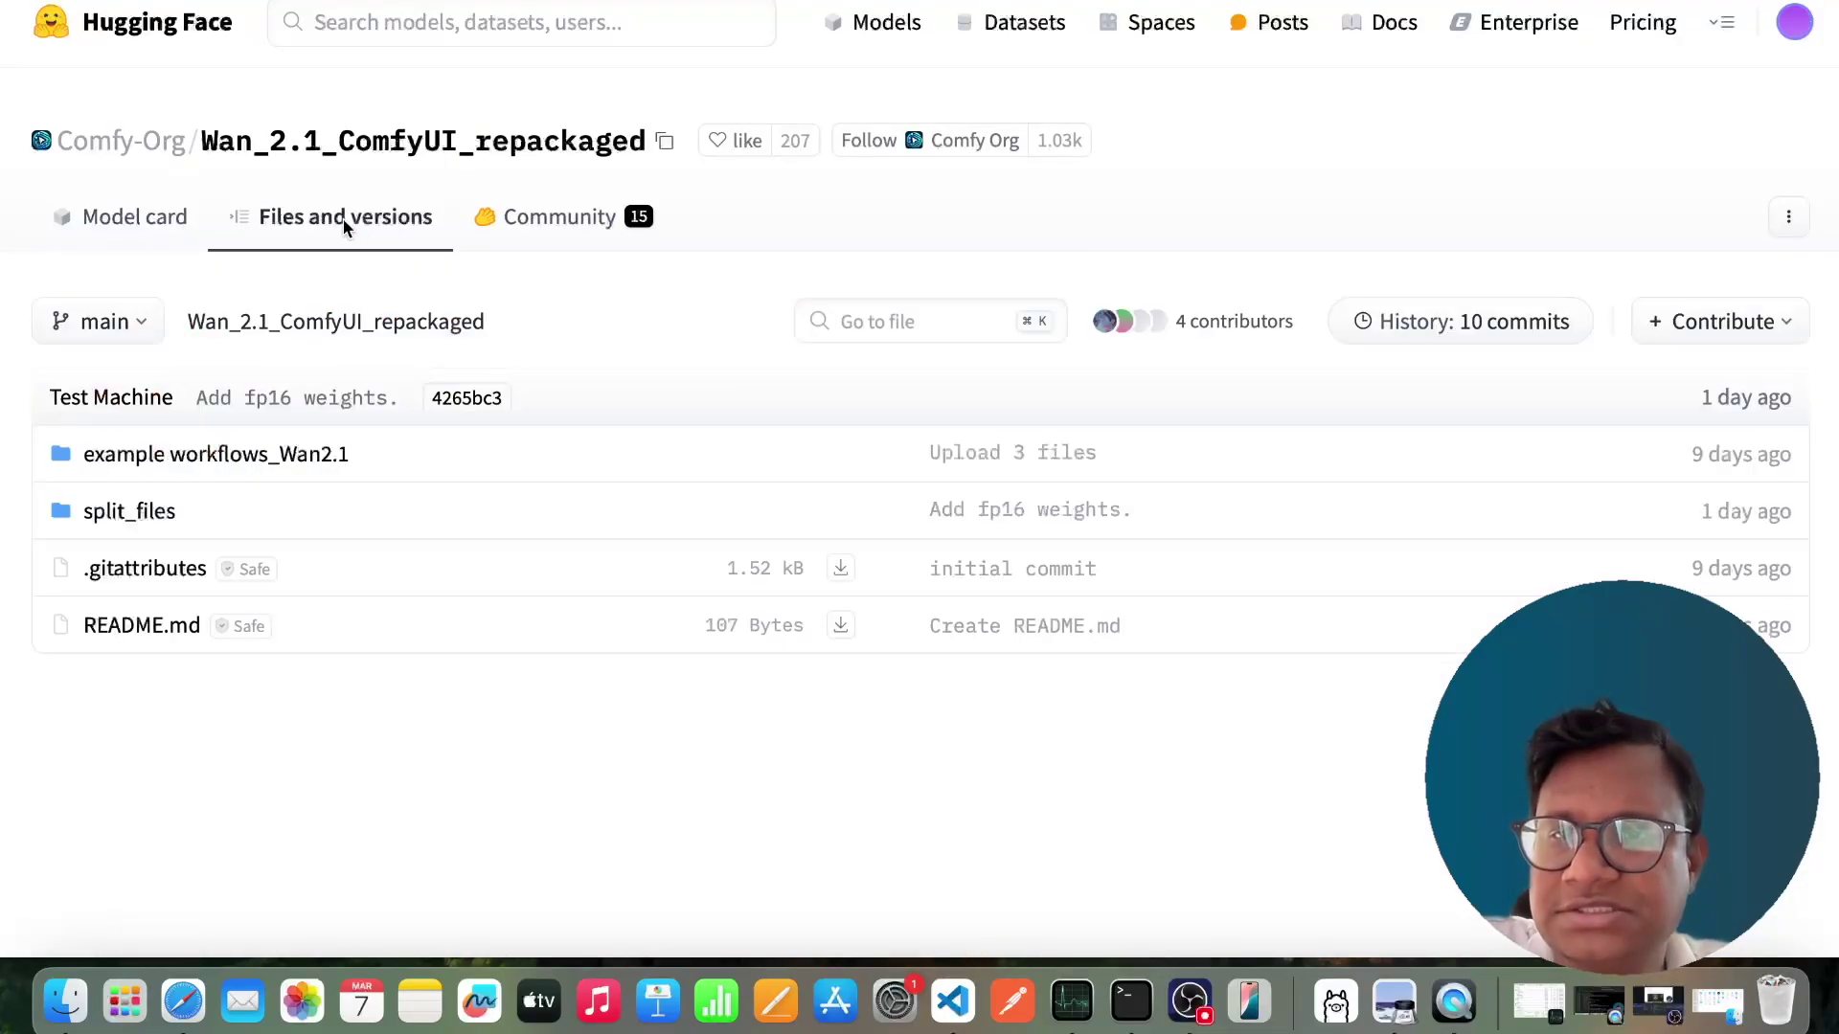
left_click(125, 517)
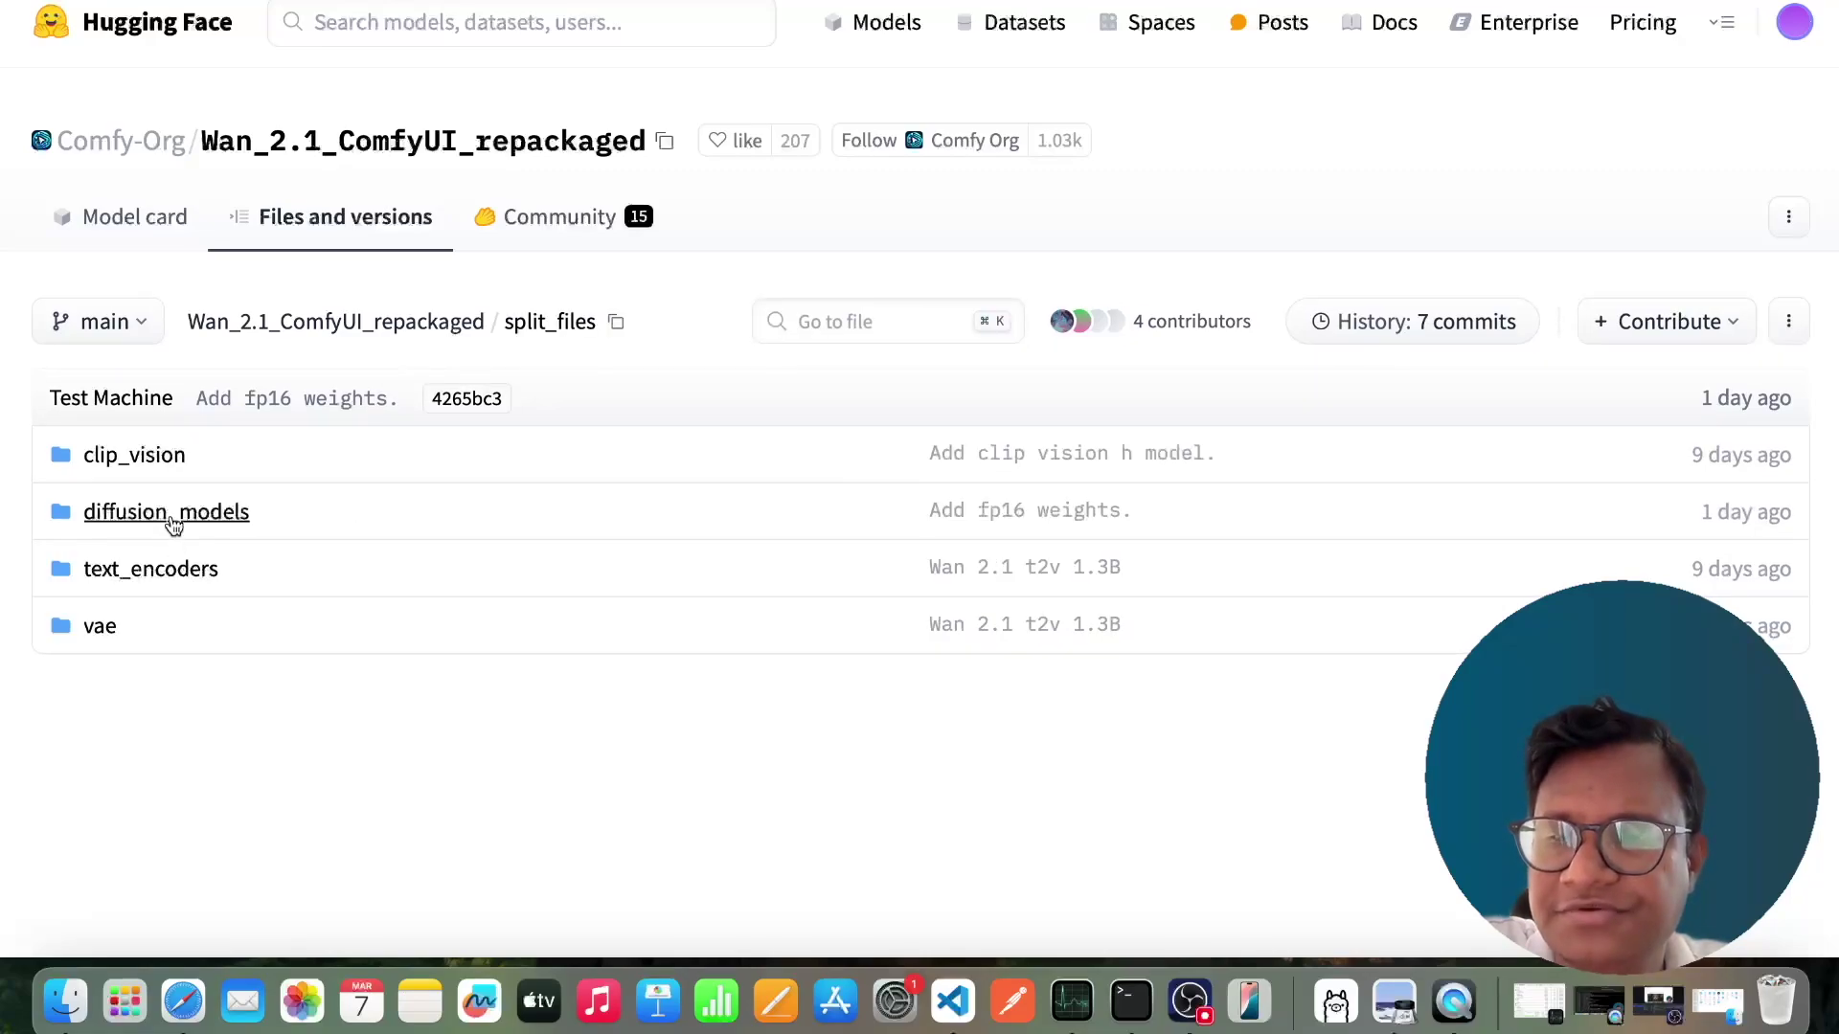
left_click(170, 516)
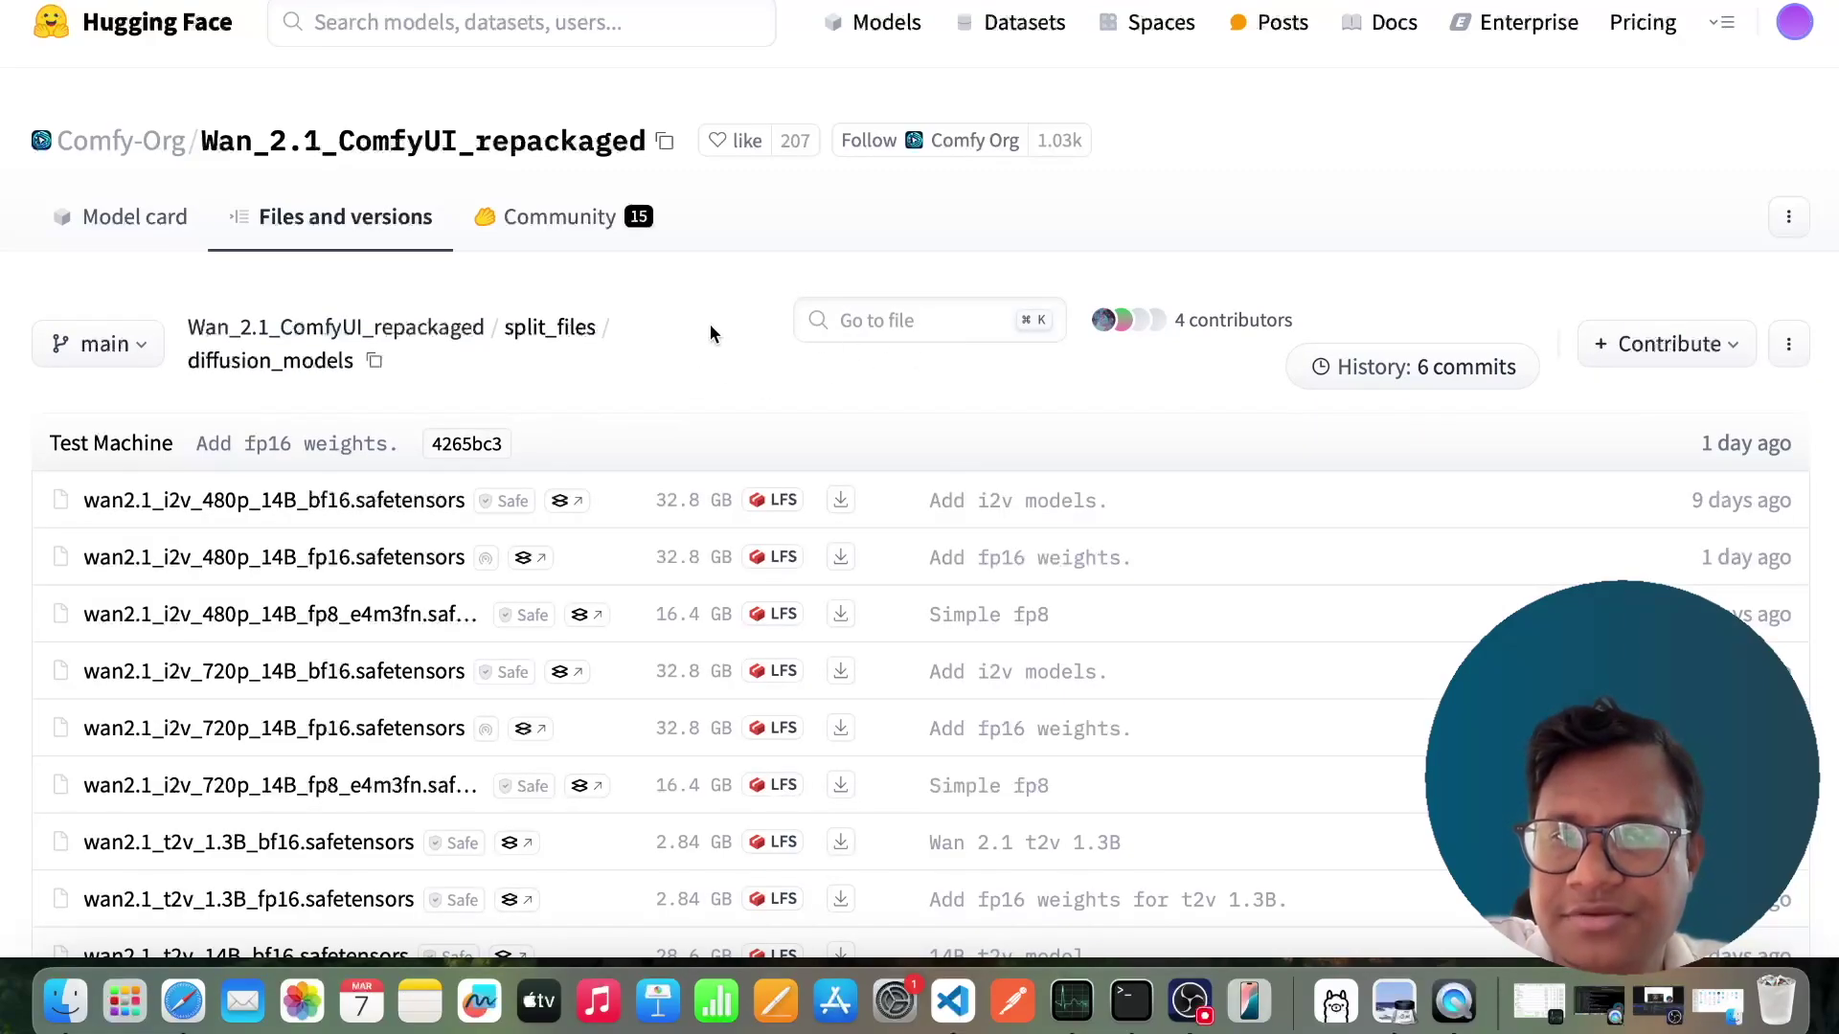
scroll(710, 324, "down", 5)
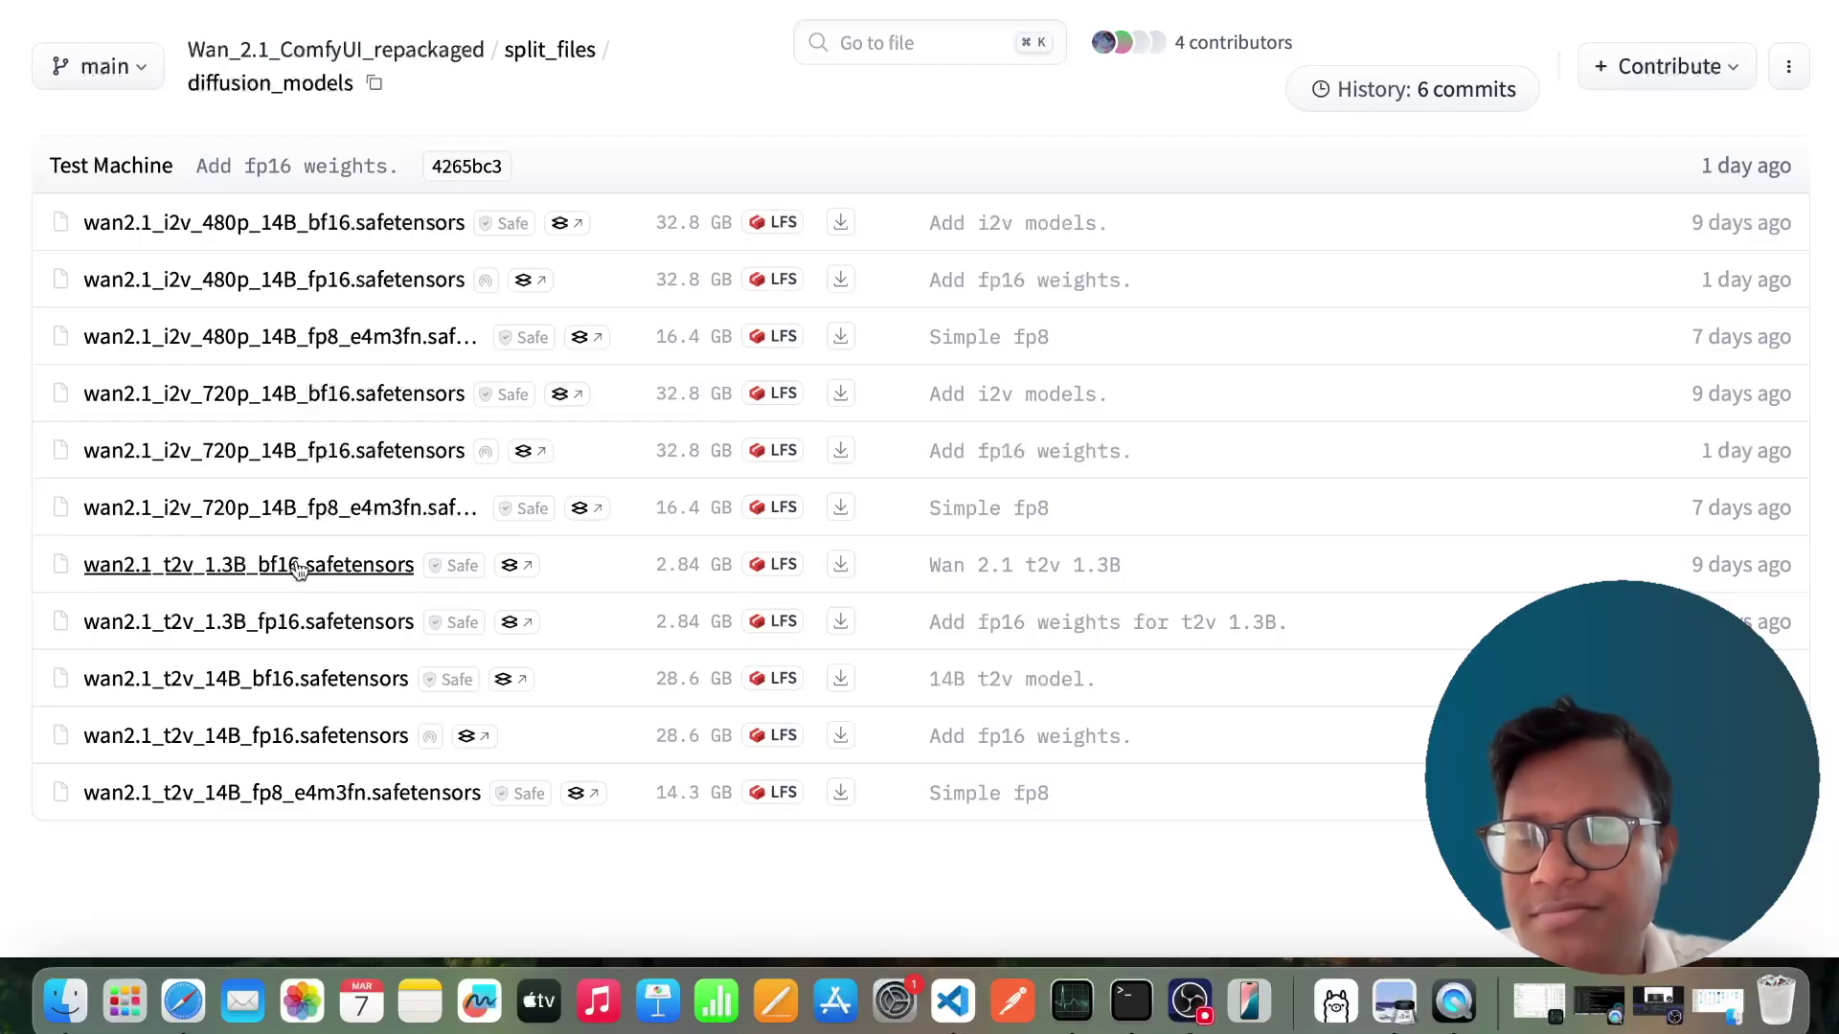
left_click(251, 624)
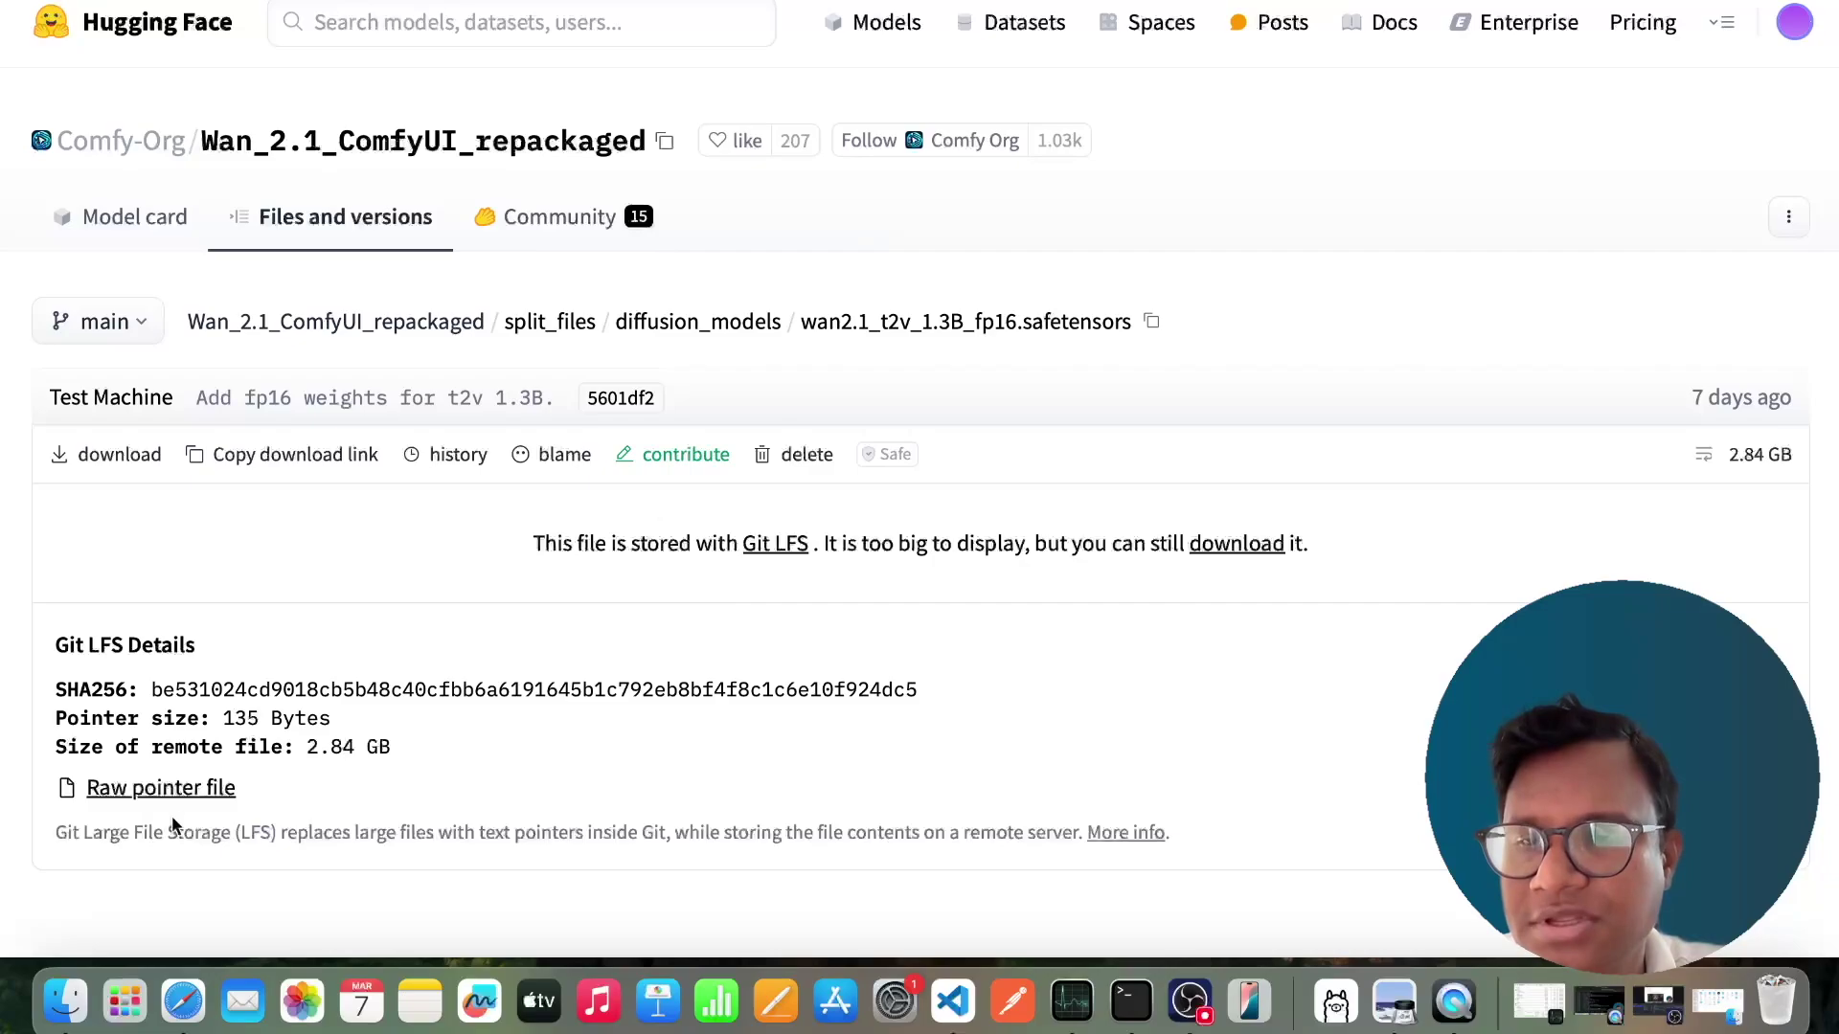
Switch to Finder, locate the Wan2_1-I2V-14B model file inside SwarmUI's Models folder, and return to the browser.
left_click(65, 1001)
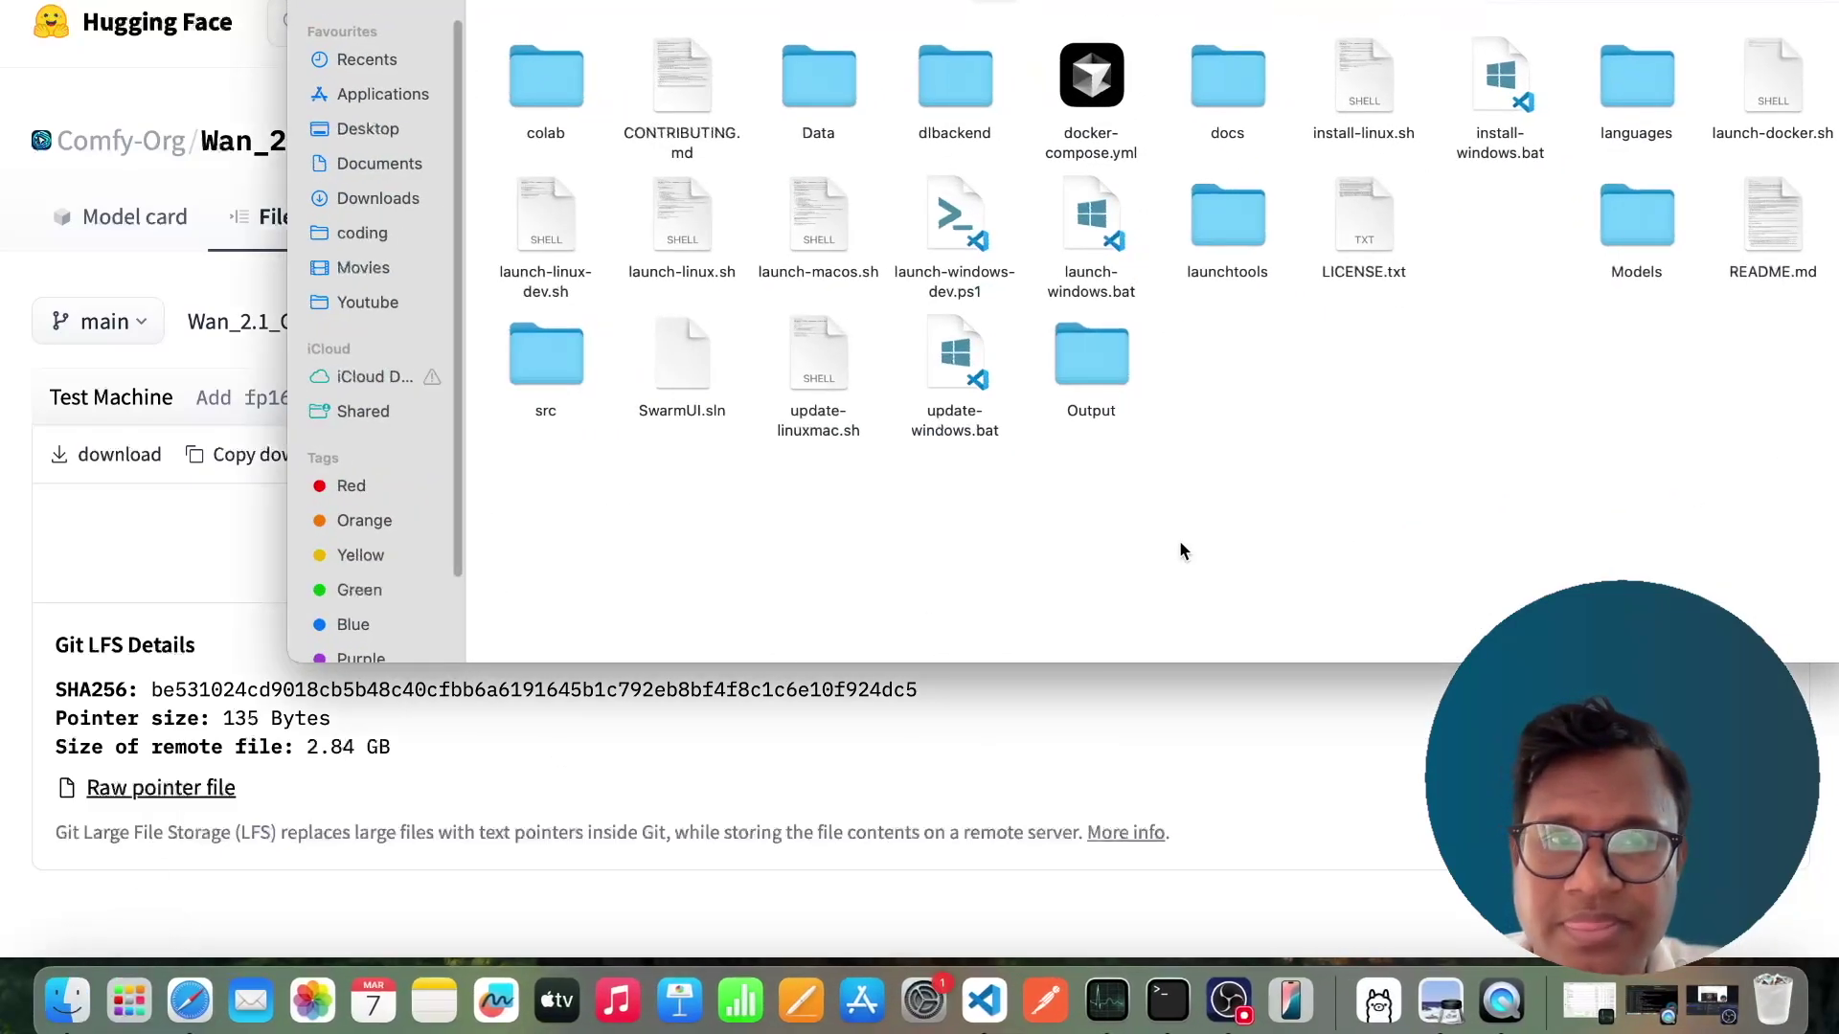
double_click(1638, 230)
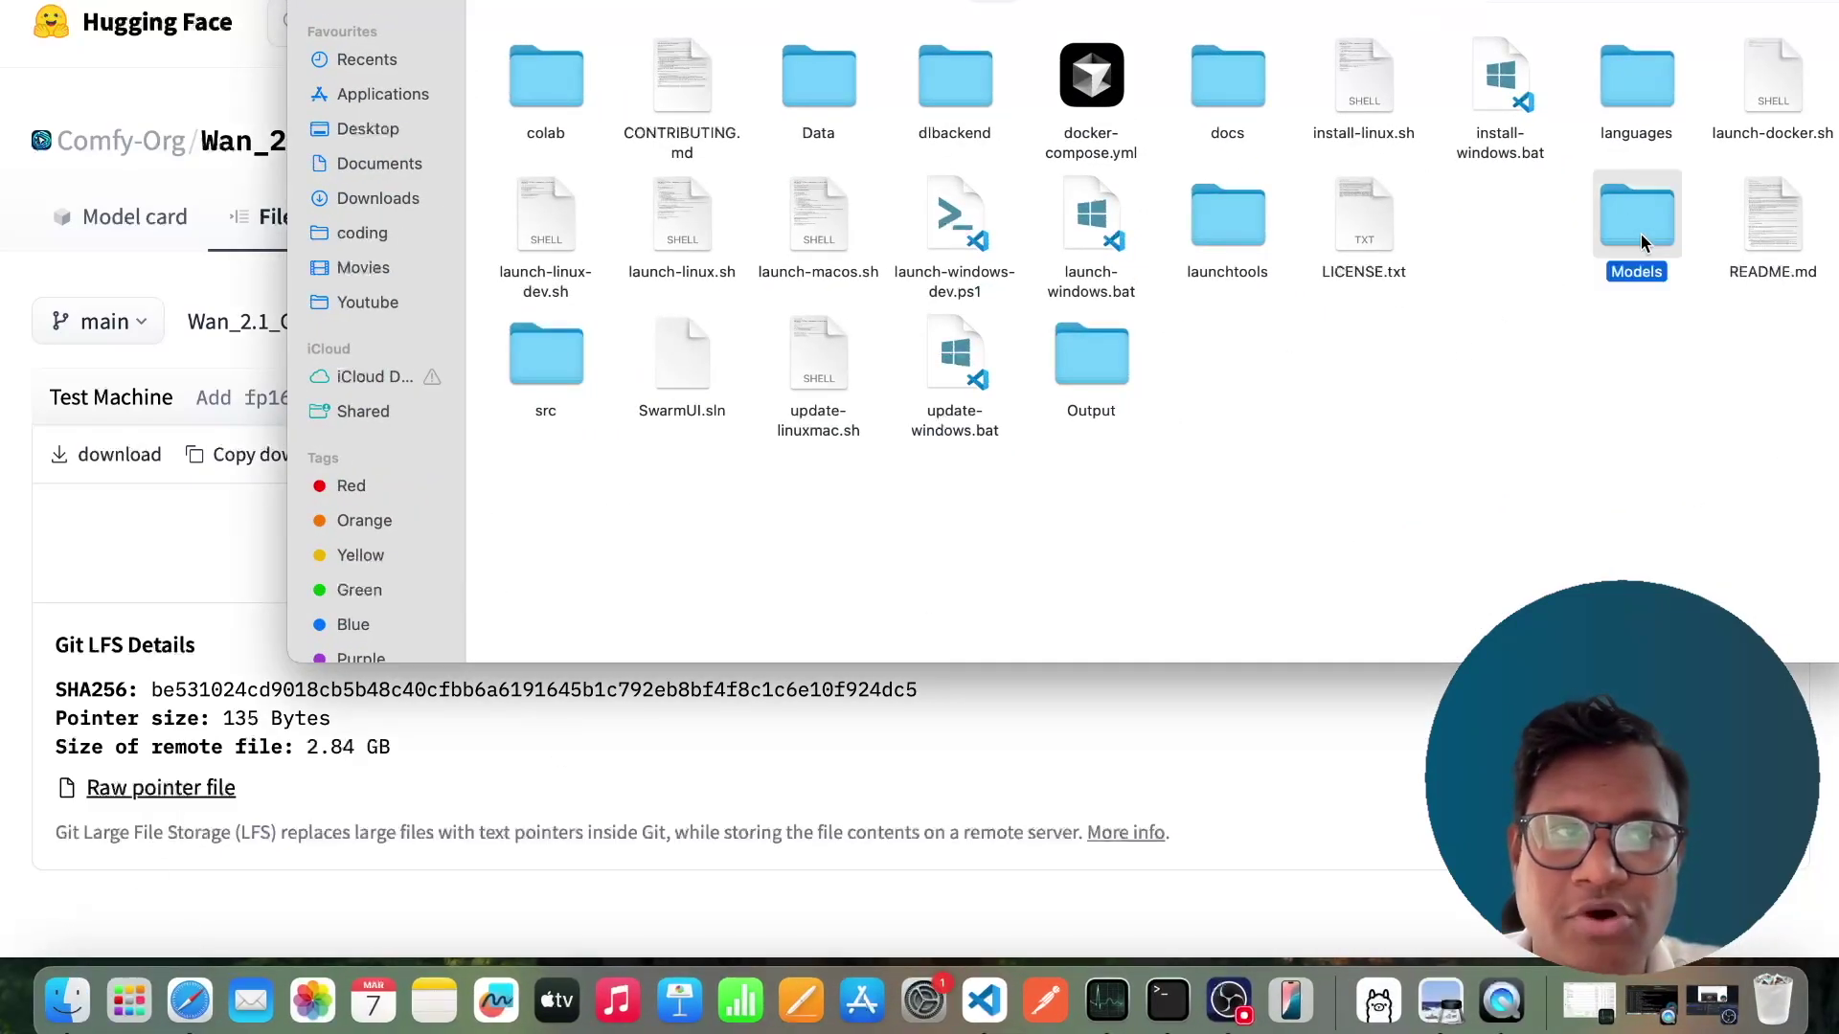
double_click(958, 79)
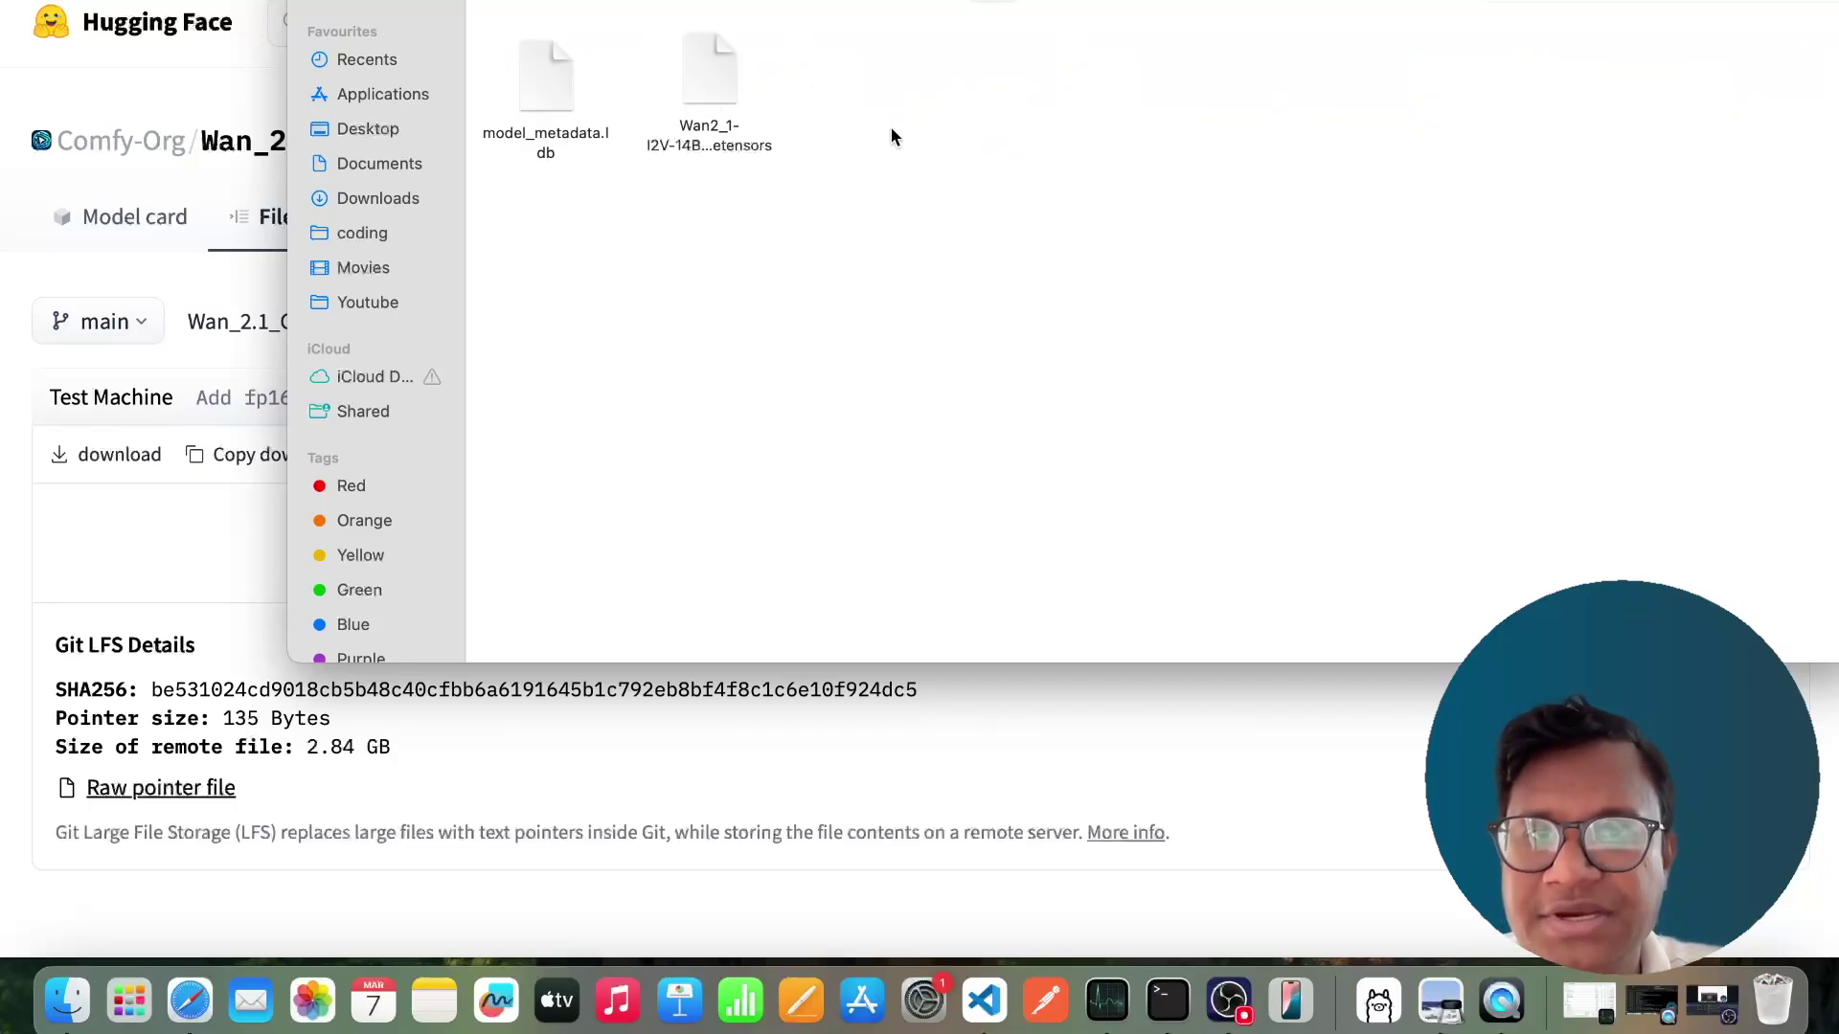
left_click(693, 77)
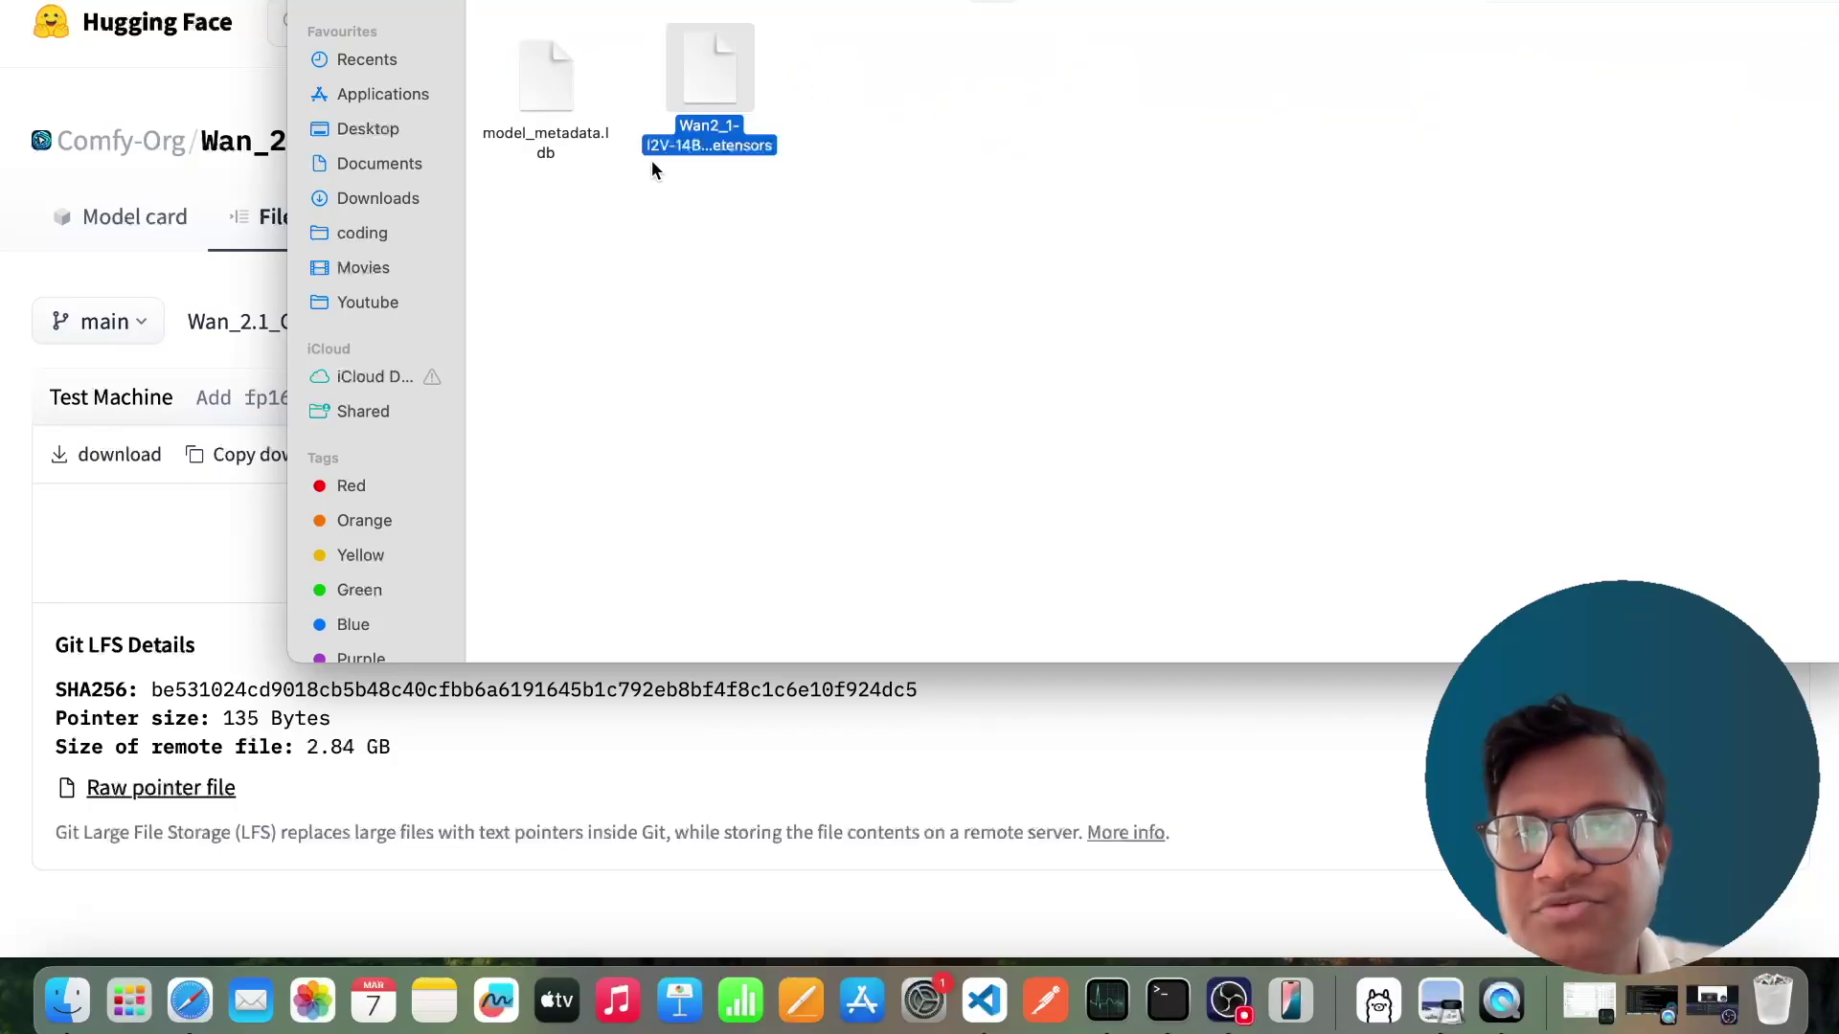
left_click(888, 178)
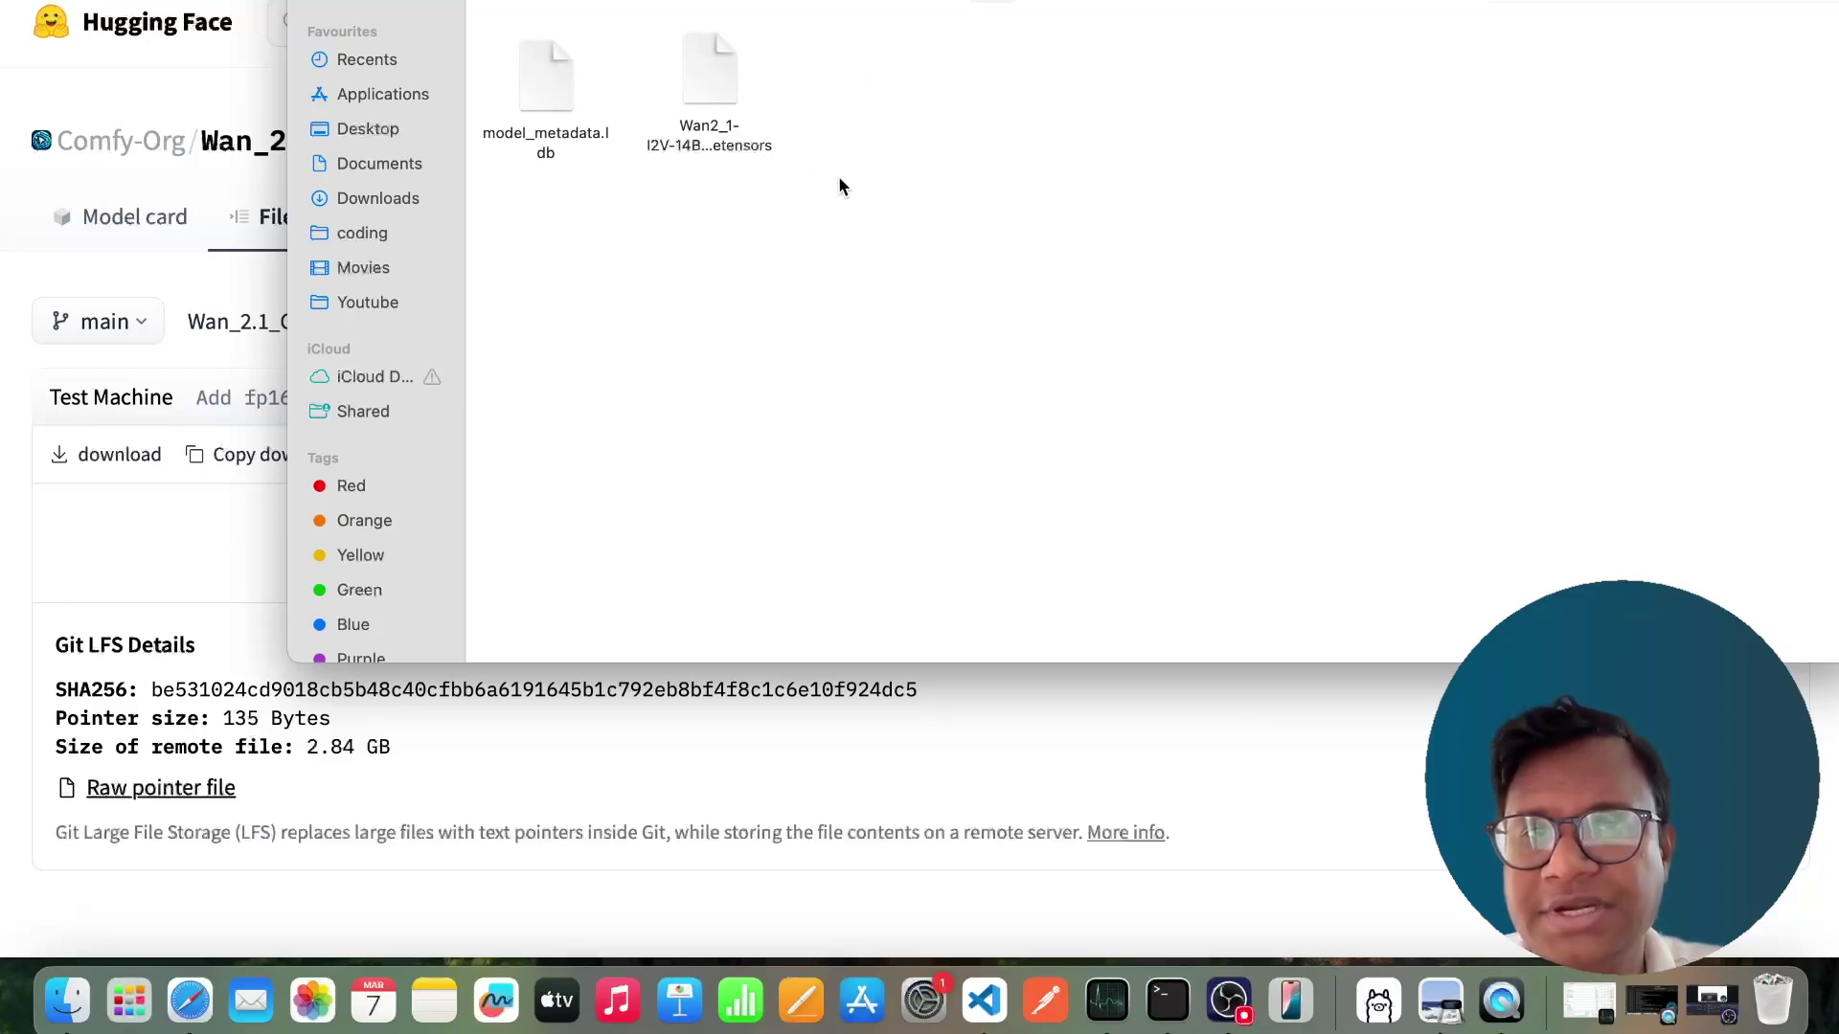
left_click(88, 503)
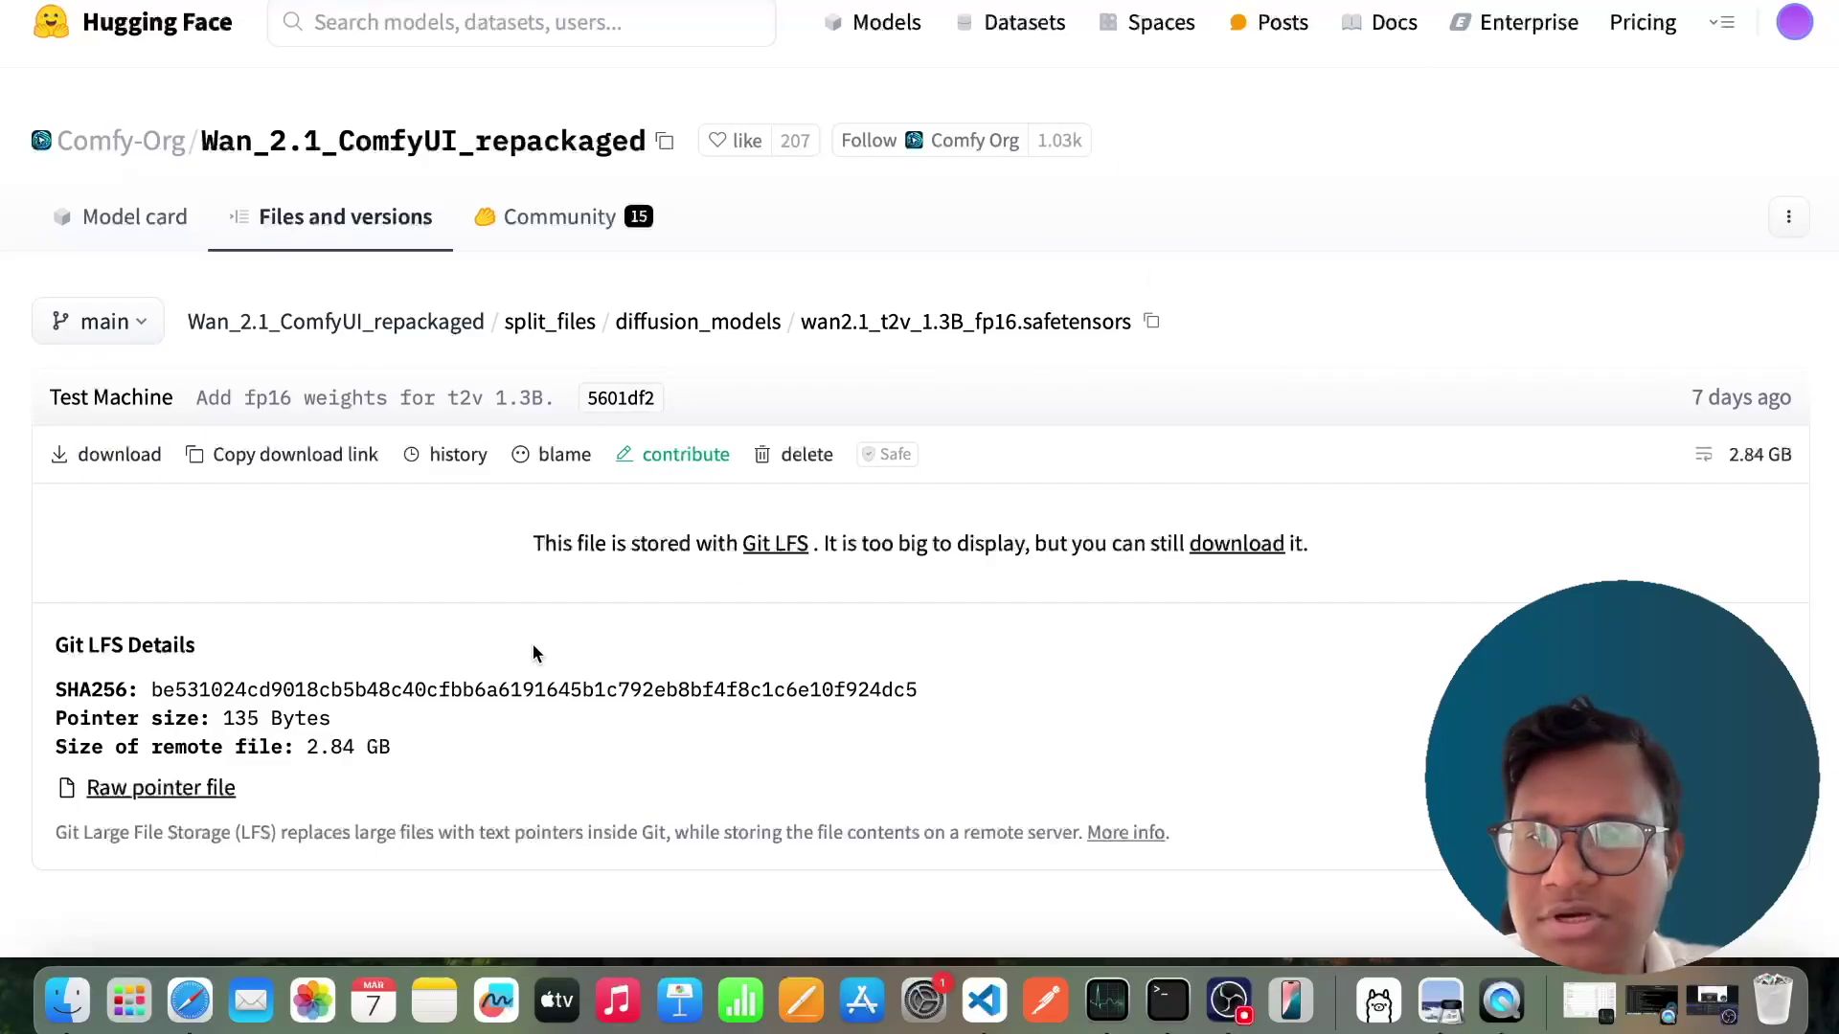
left_click(138, 469)
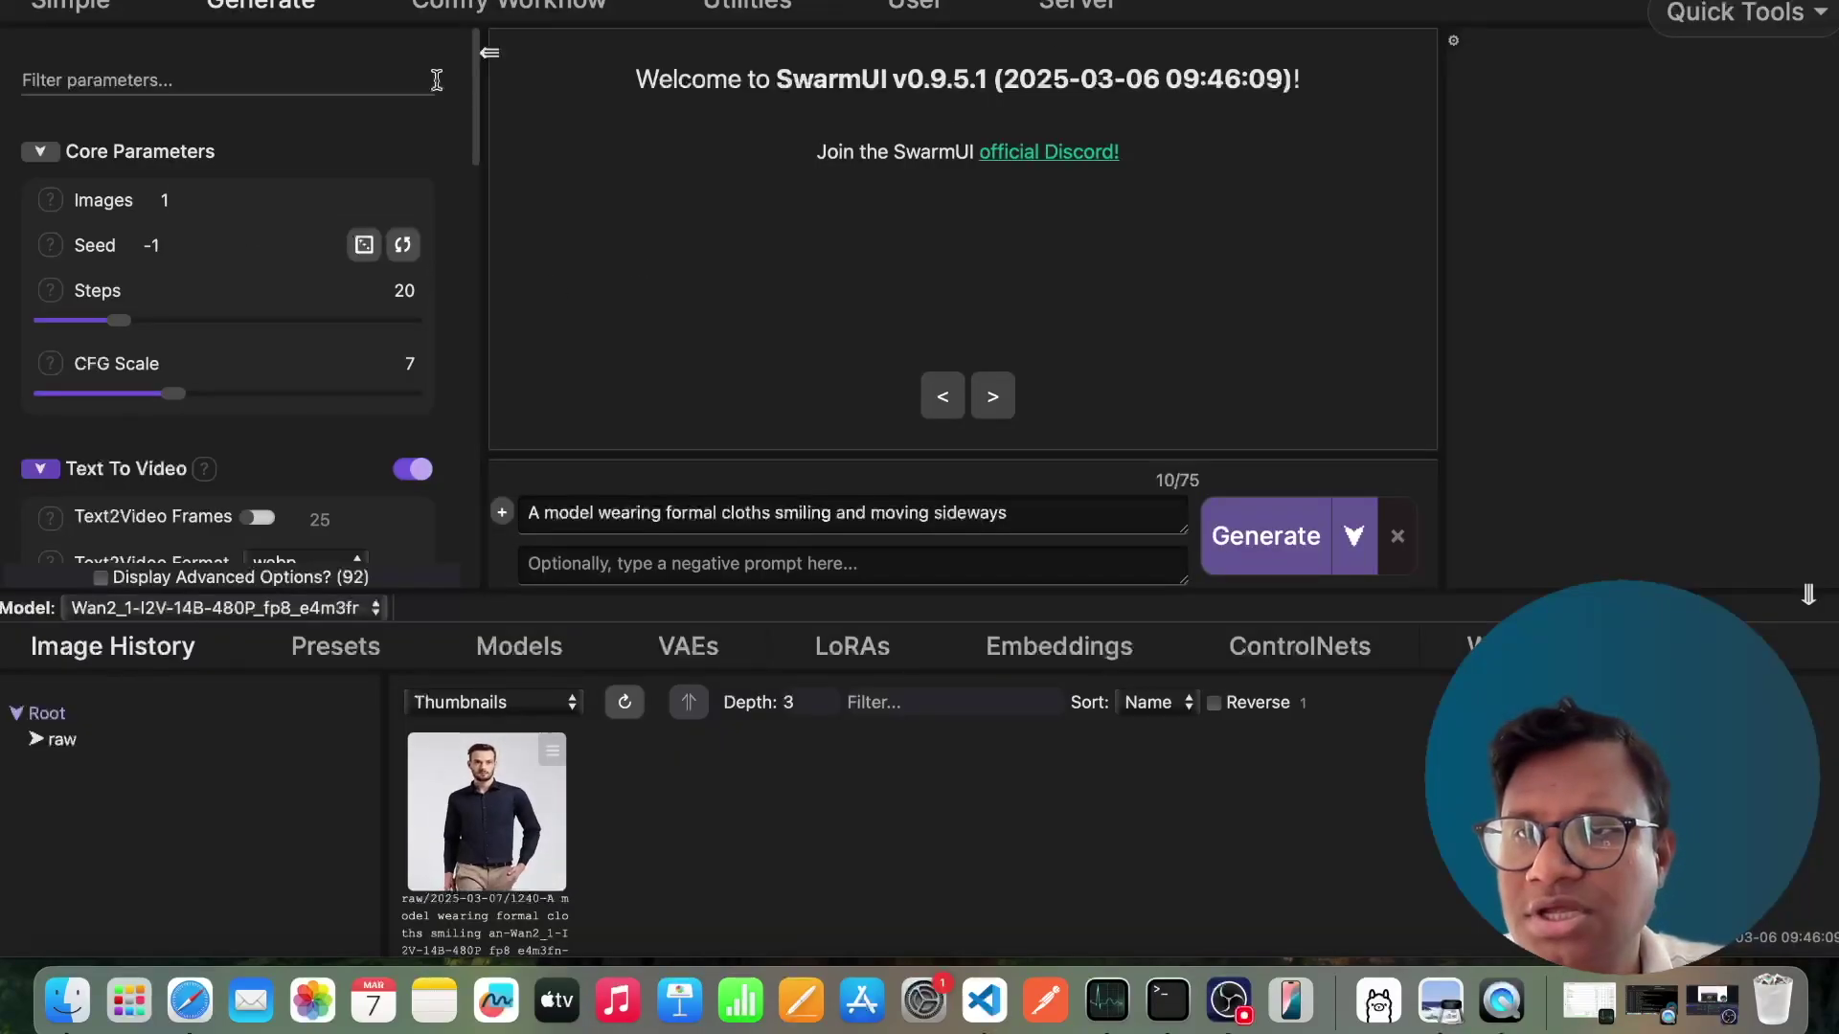
Review the Text To Video settings and the available base models, and disable the Text To Video parameter group.
left_click_drag(476, 115, 476, 173)
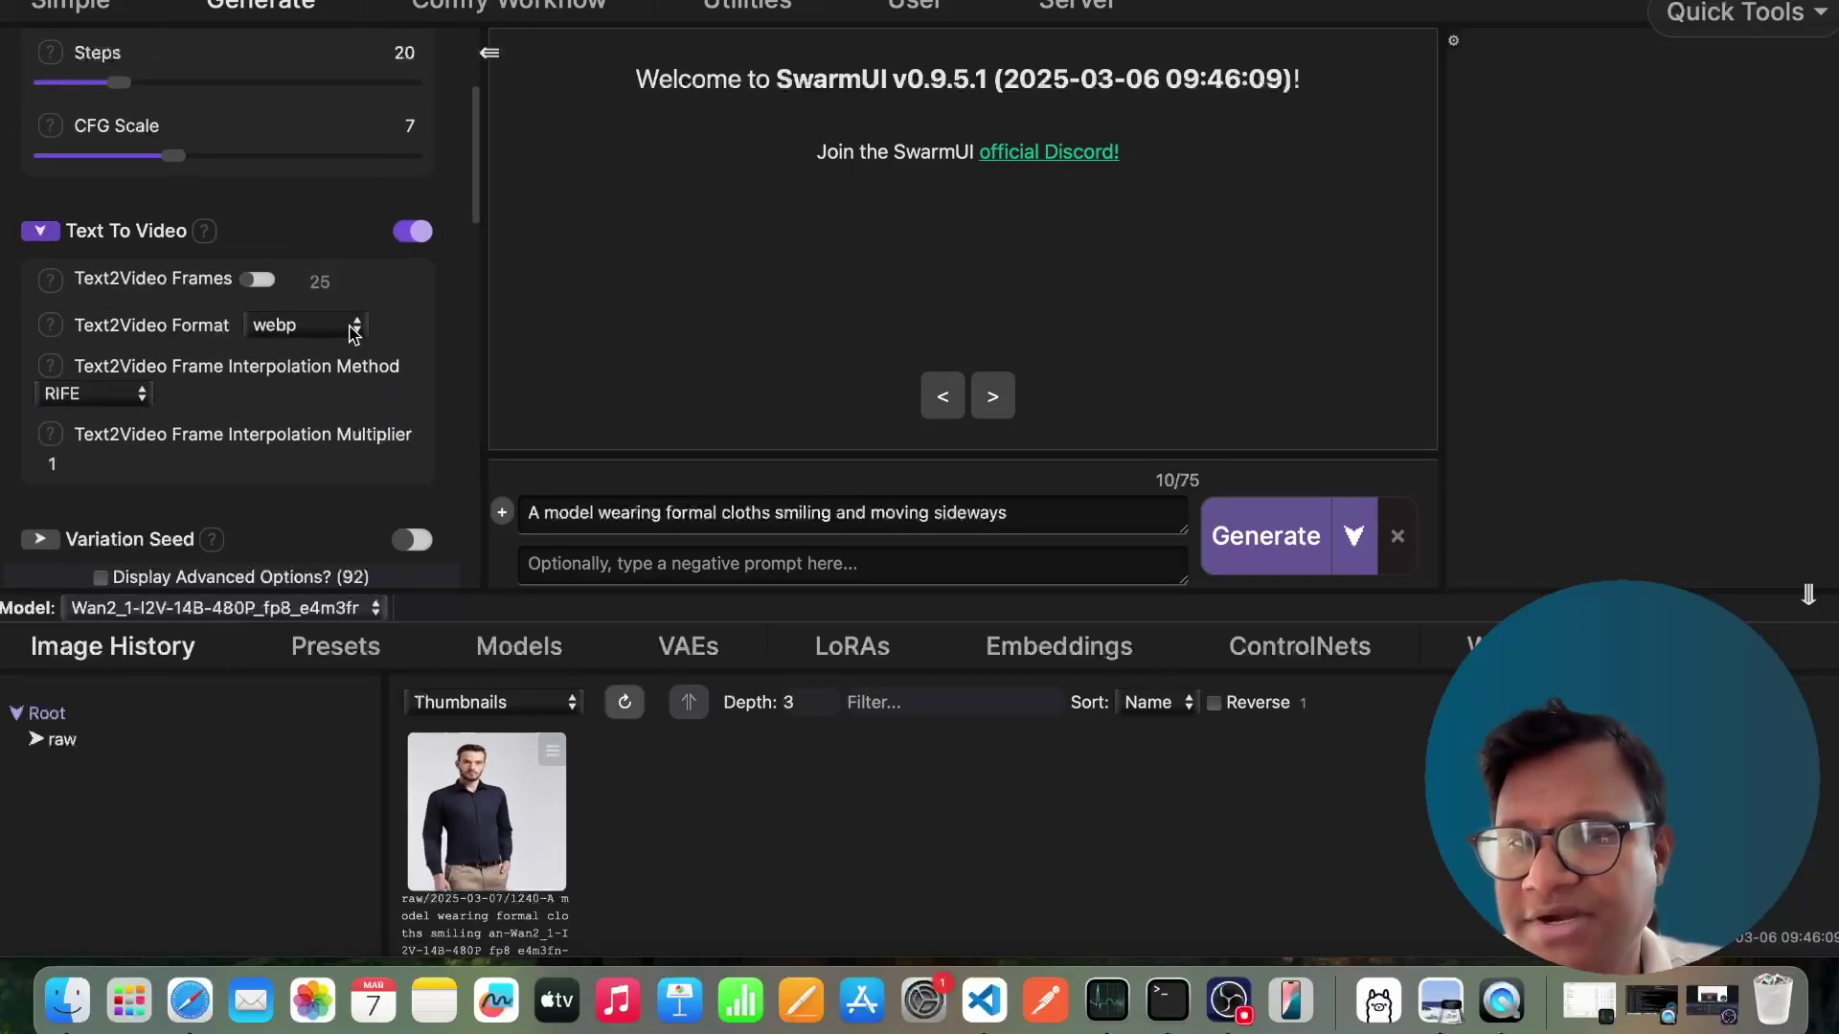
left_click(1090, 518)
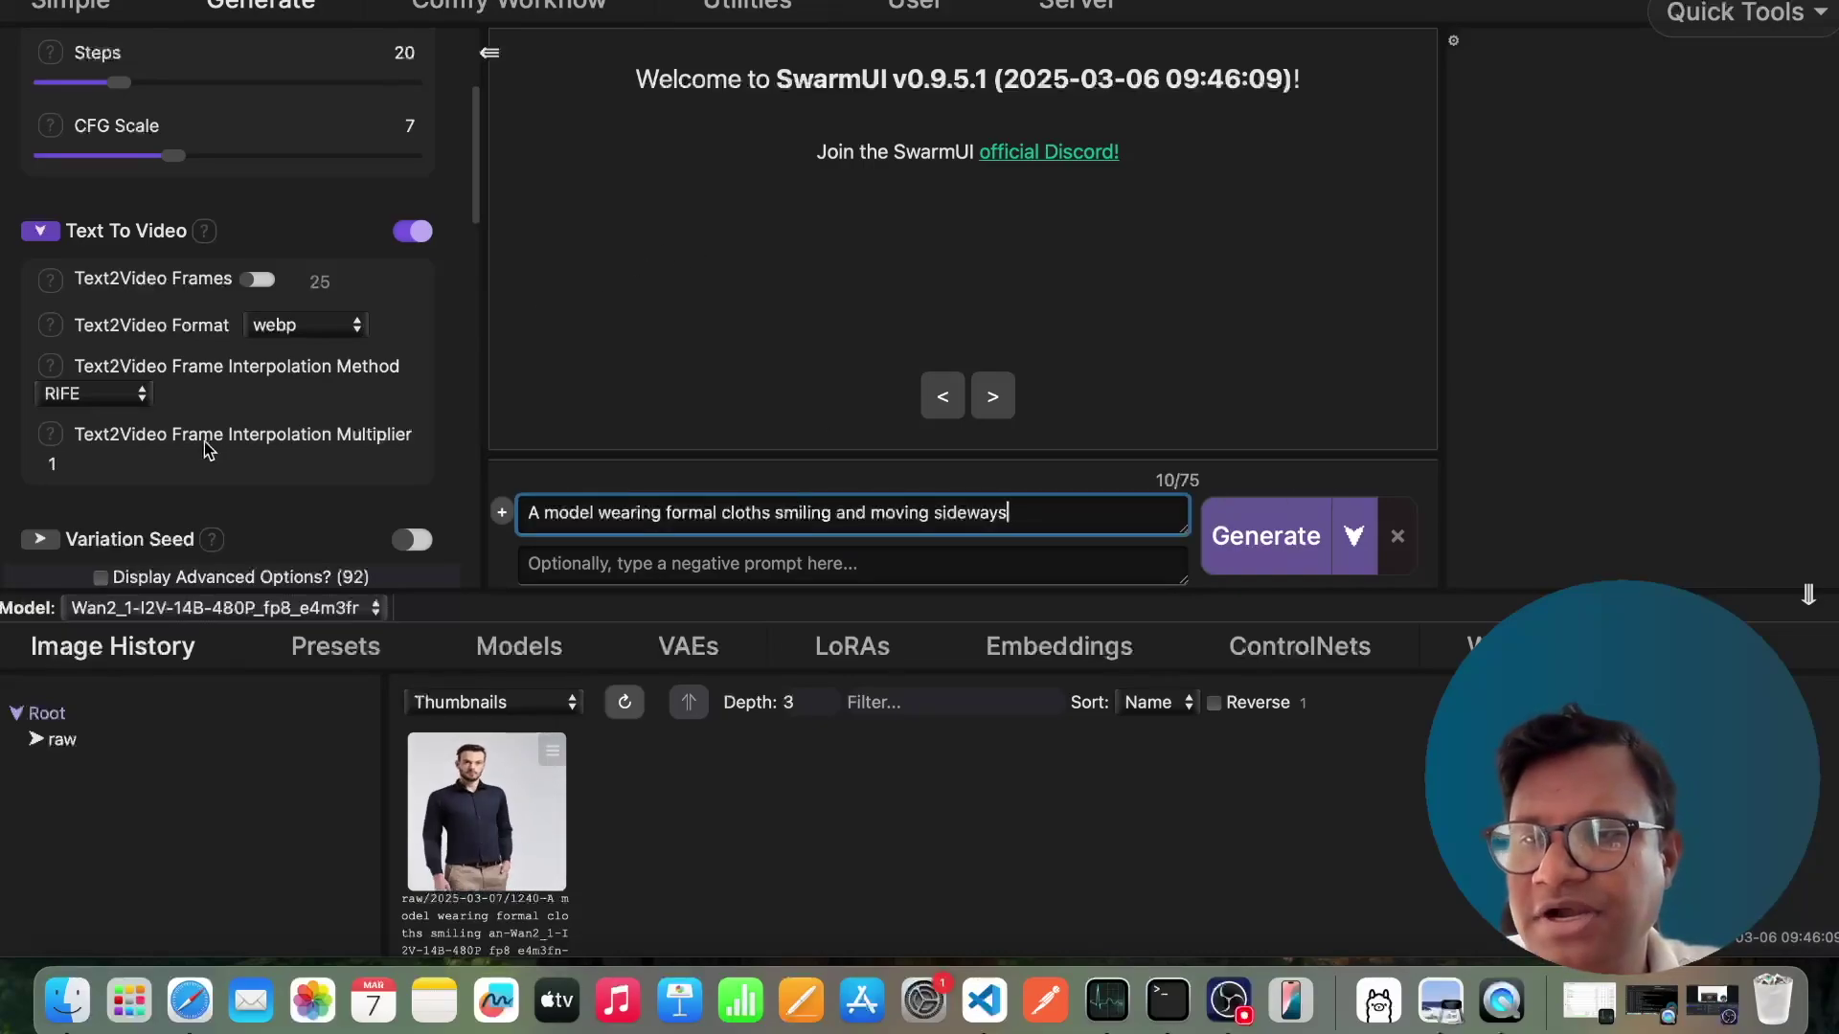
left_click(191, 609)
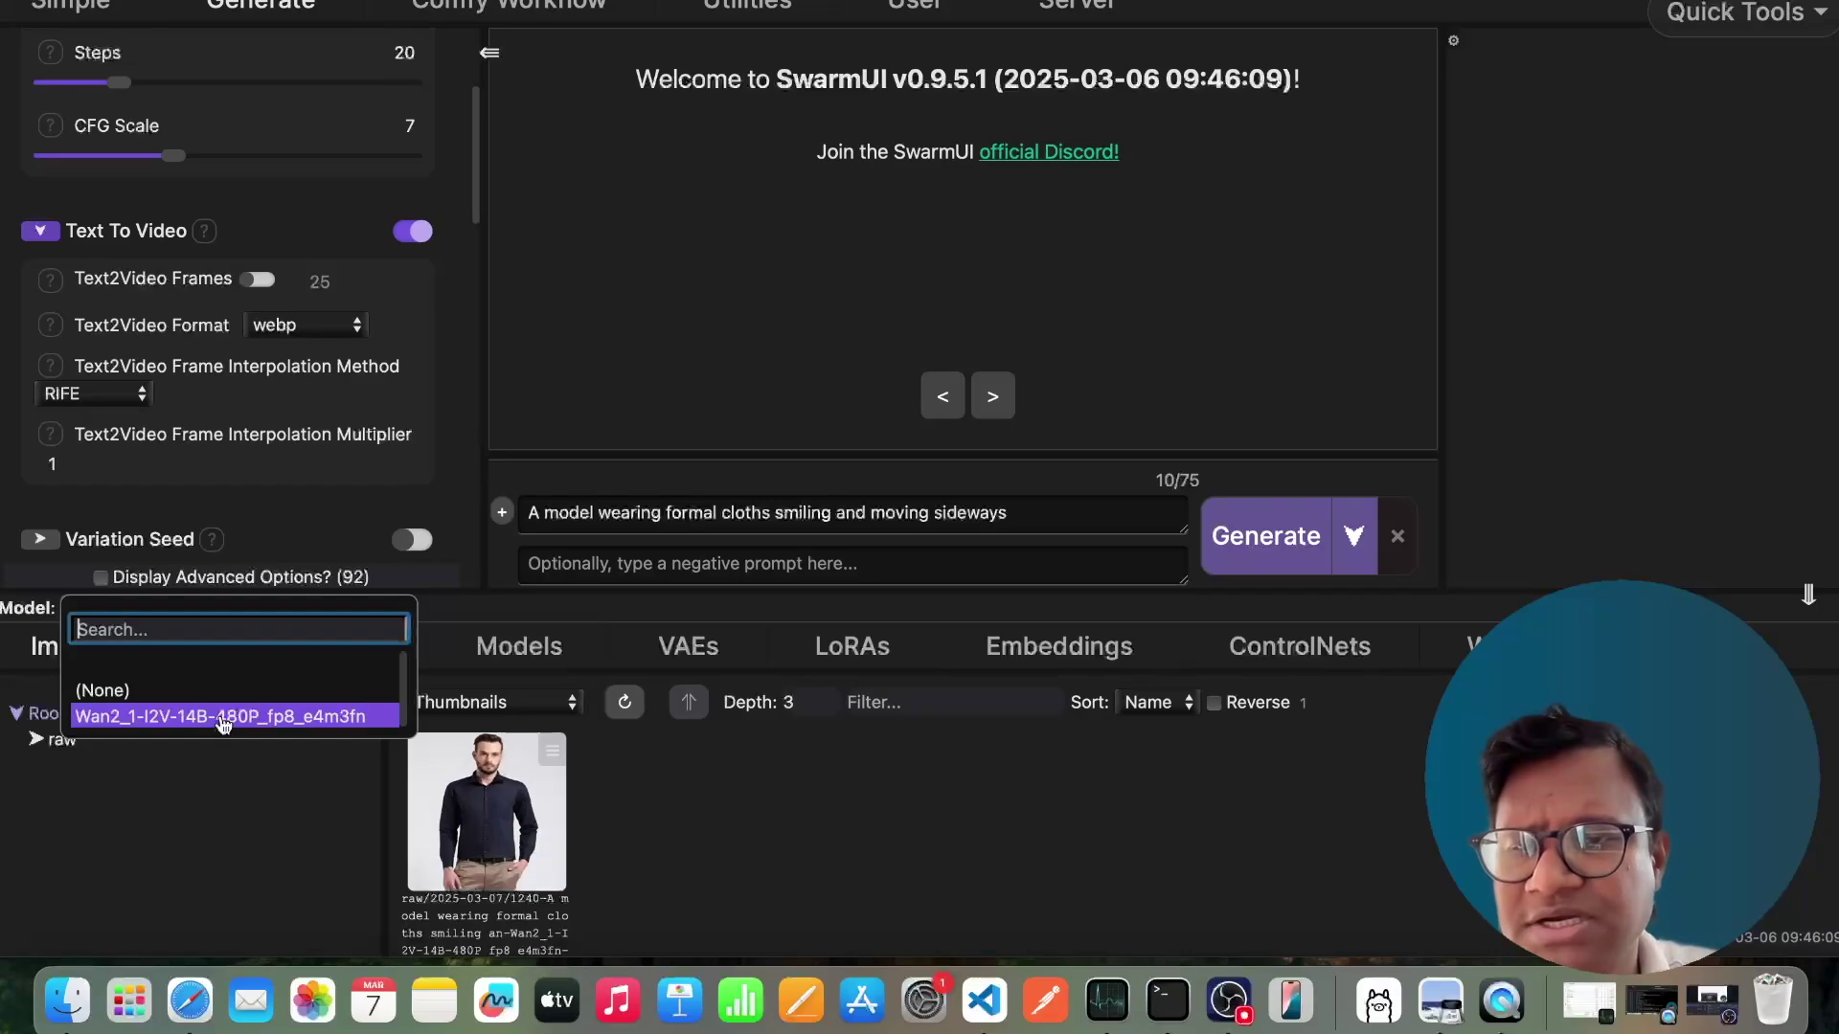
left_click(728, 362)
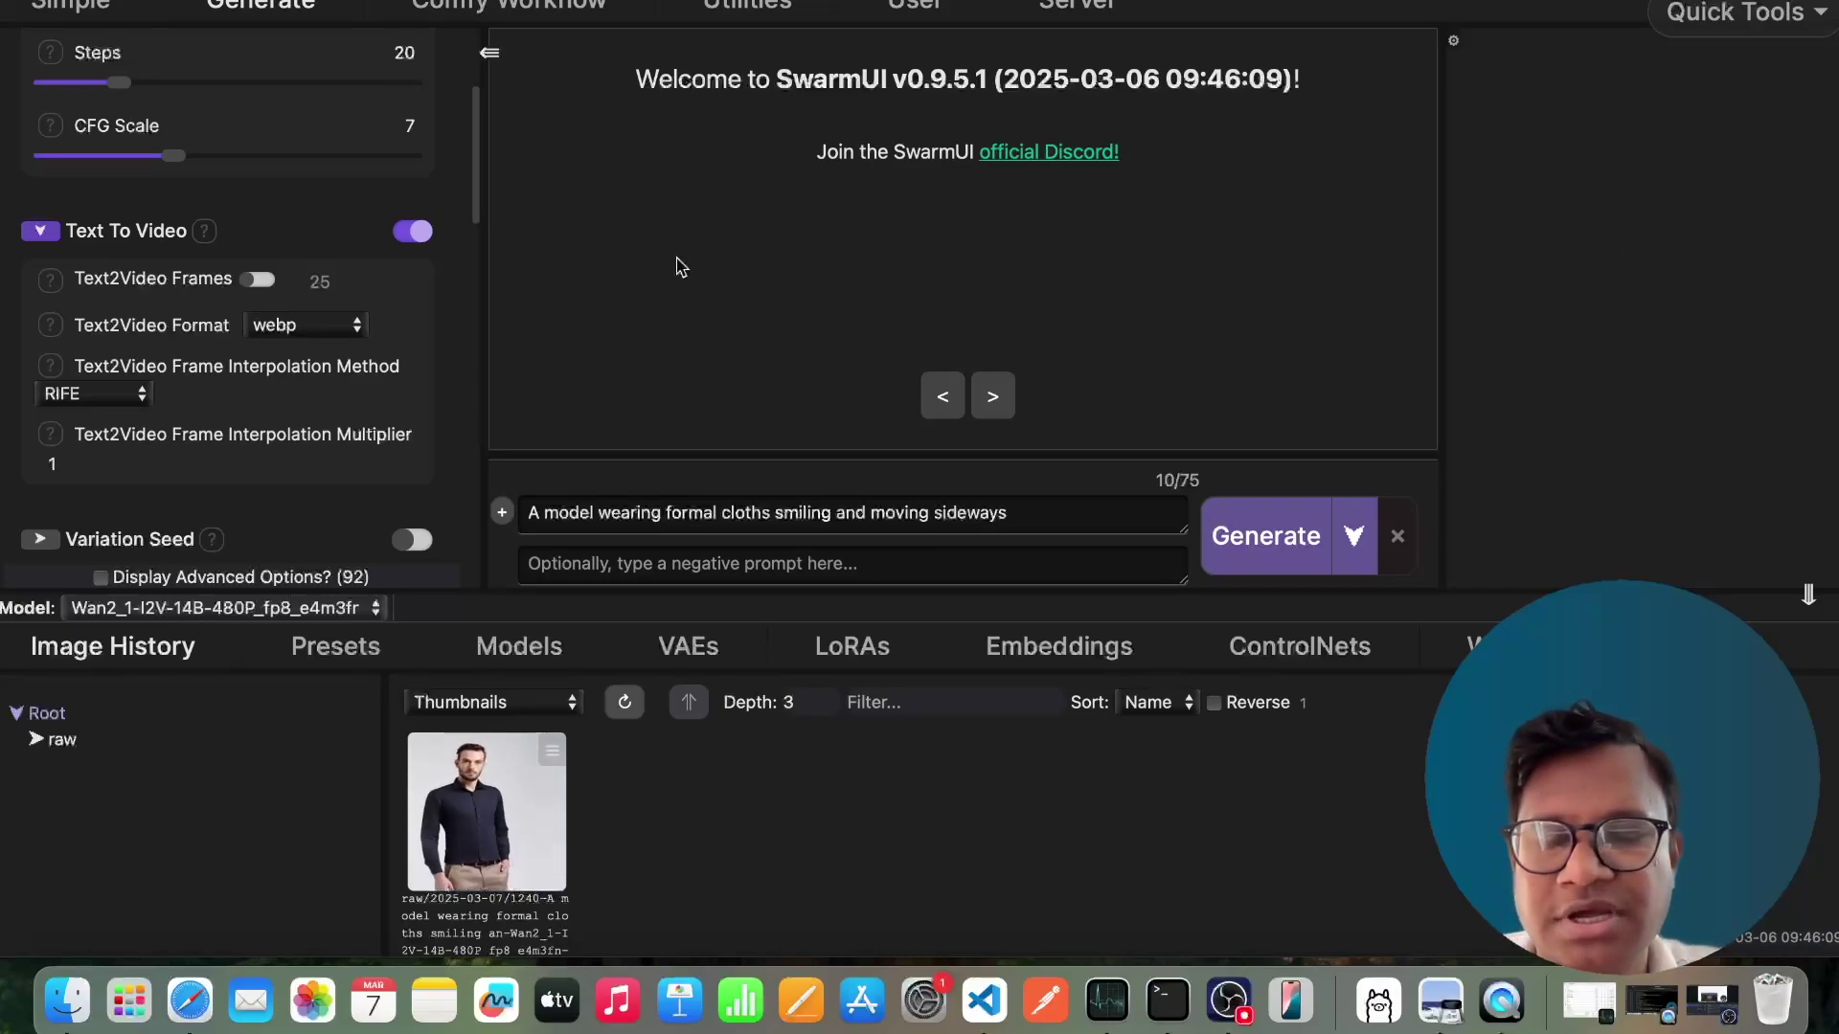
left_click(408, 233)
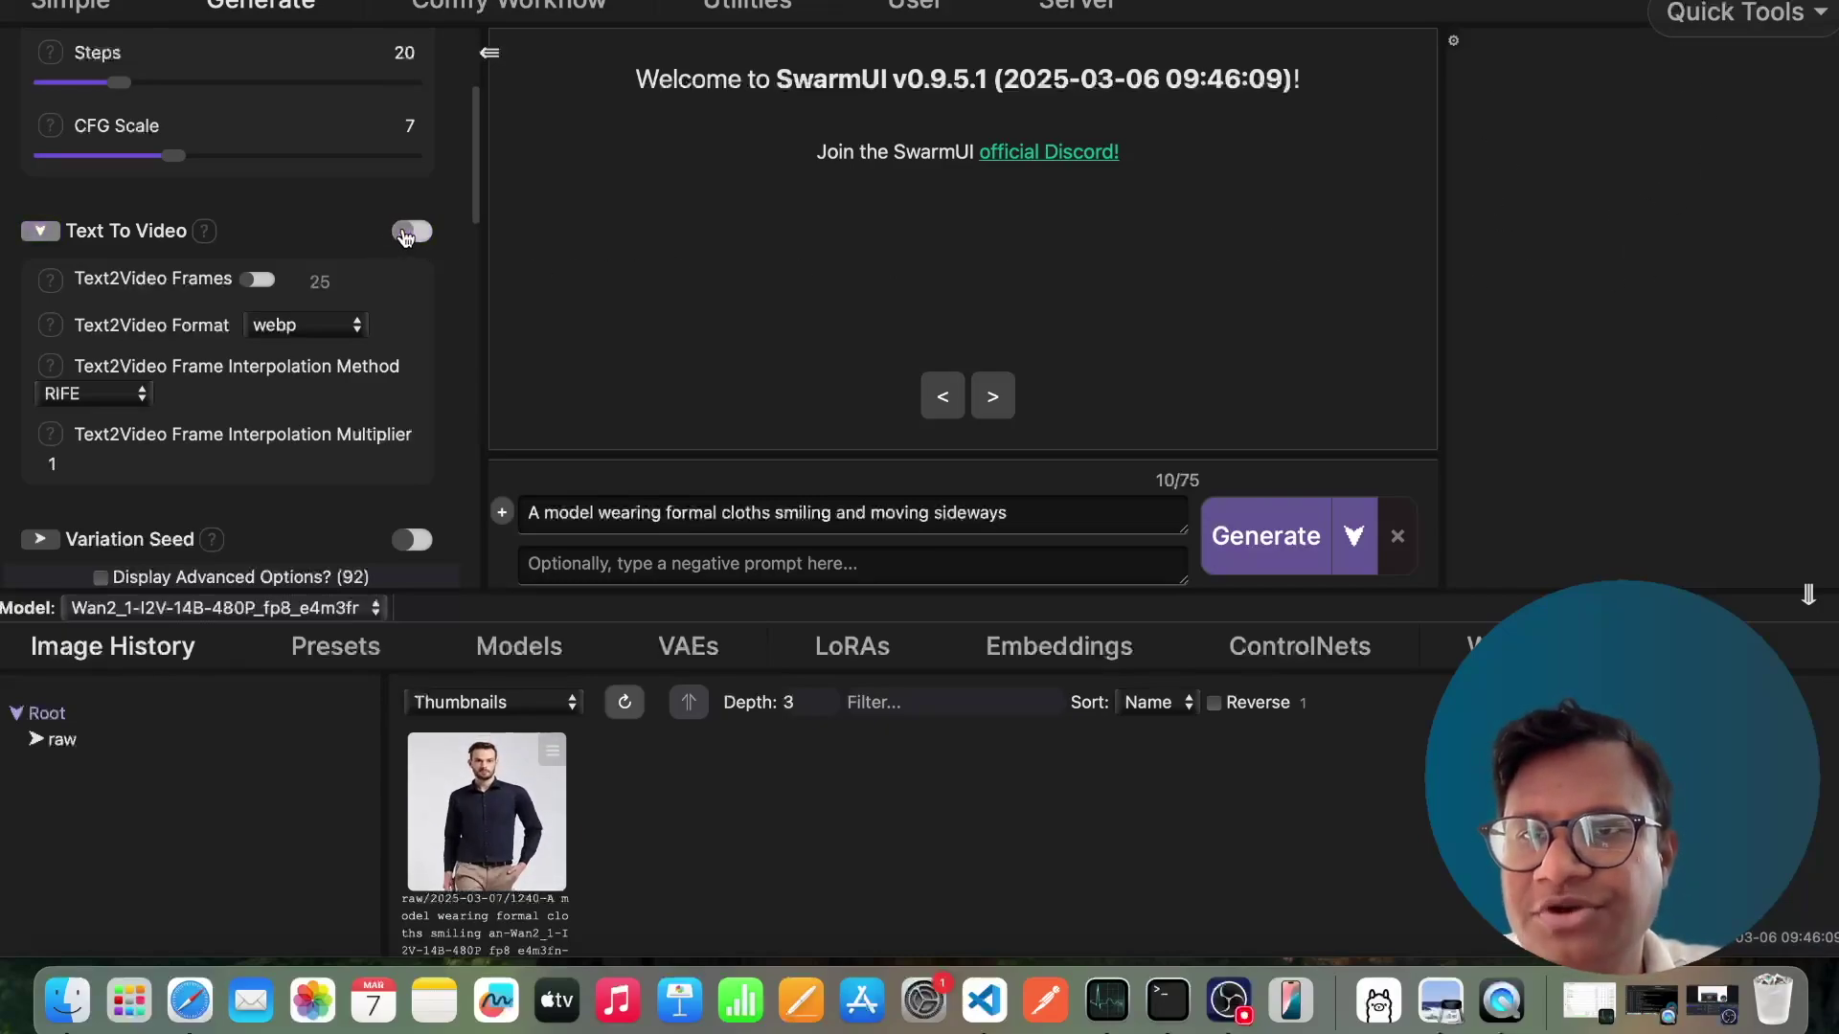
Upload the 40-bfnbsht02ab-being-fab-original JPEG from Downloads as the init image, with Init Image Creativity at 0.
left_click_drag(476, 150, 480, 275)
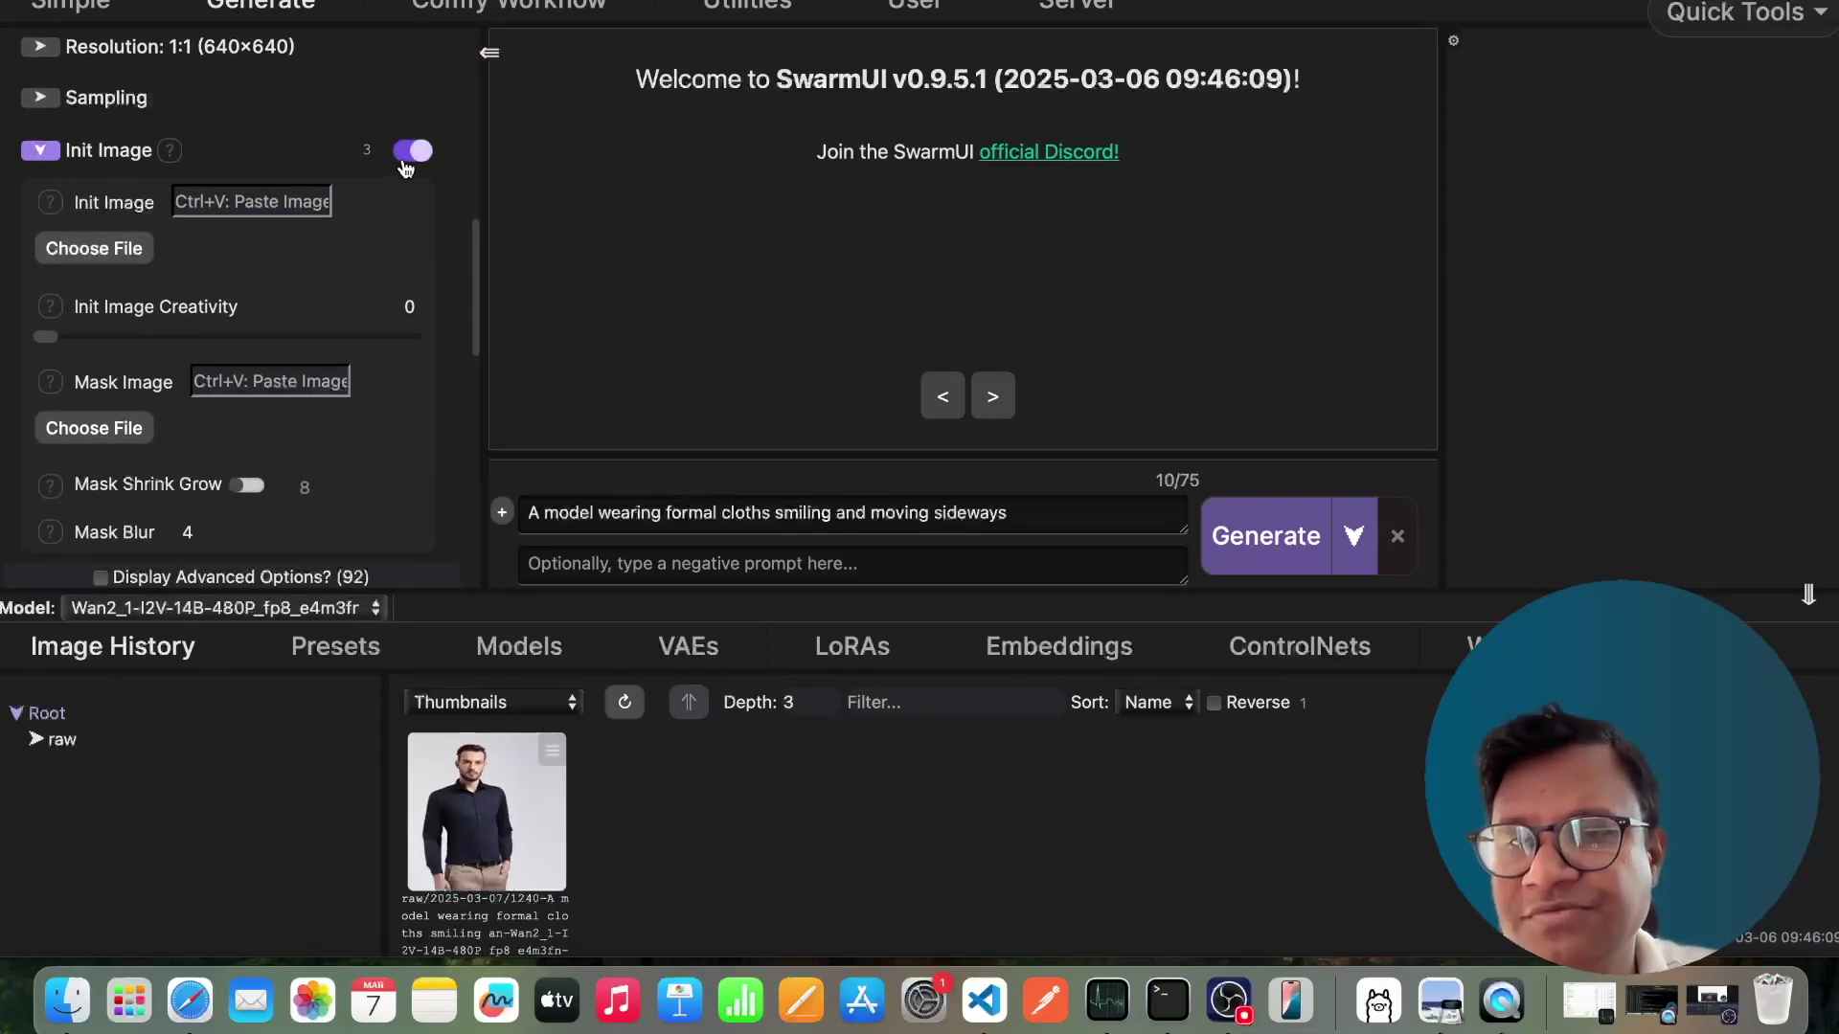
left_click(82, 254)
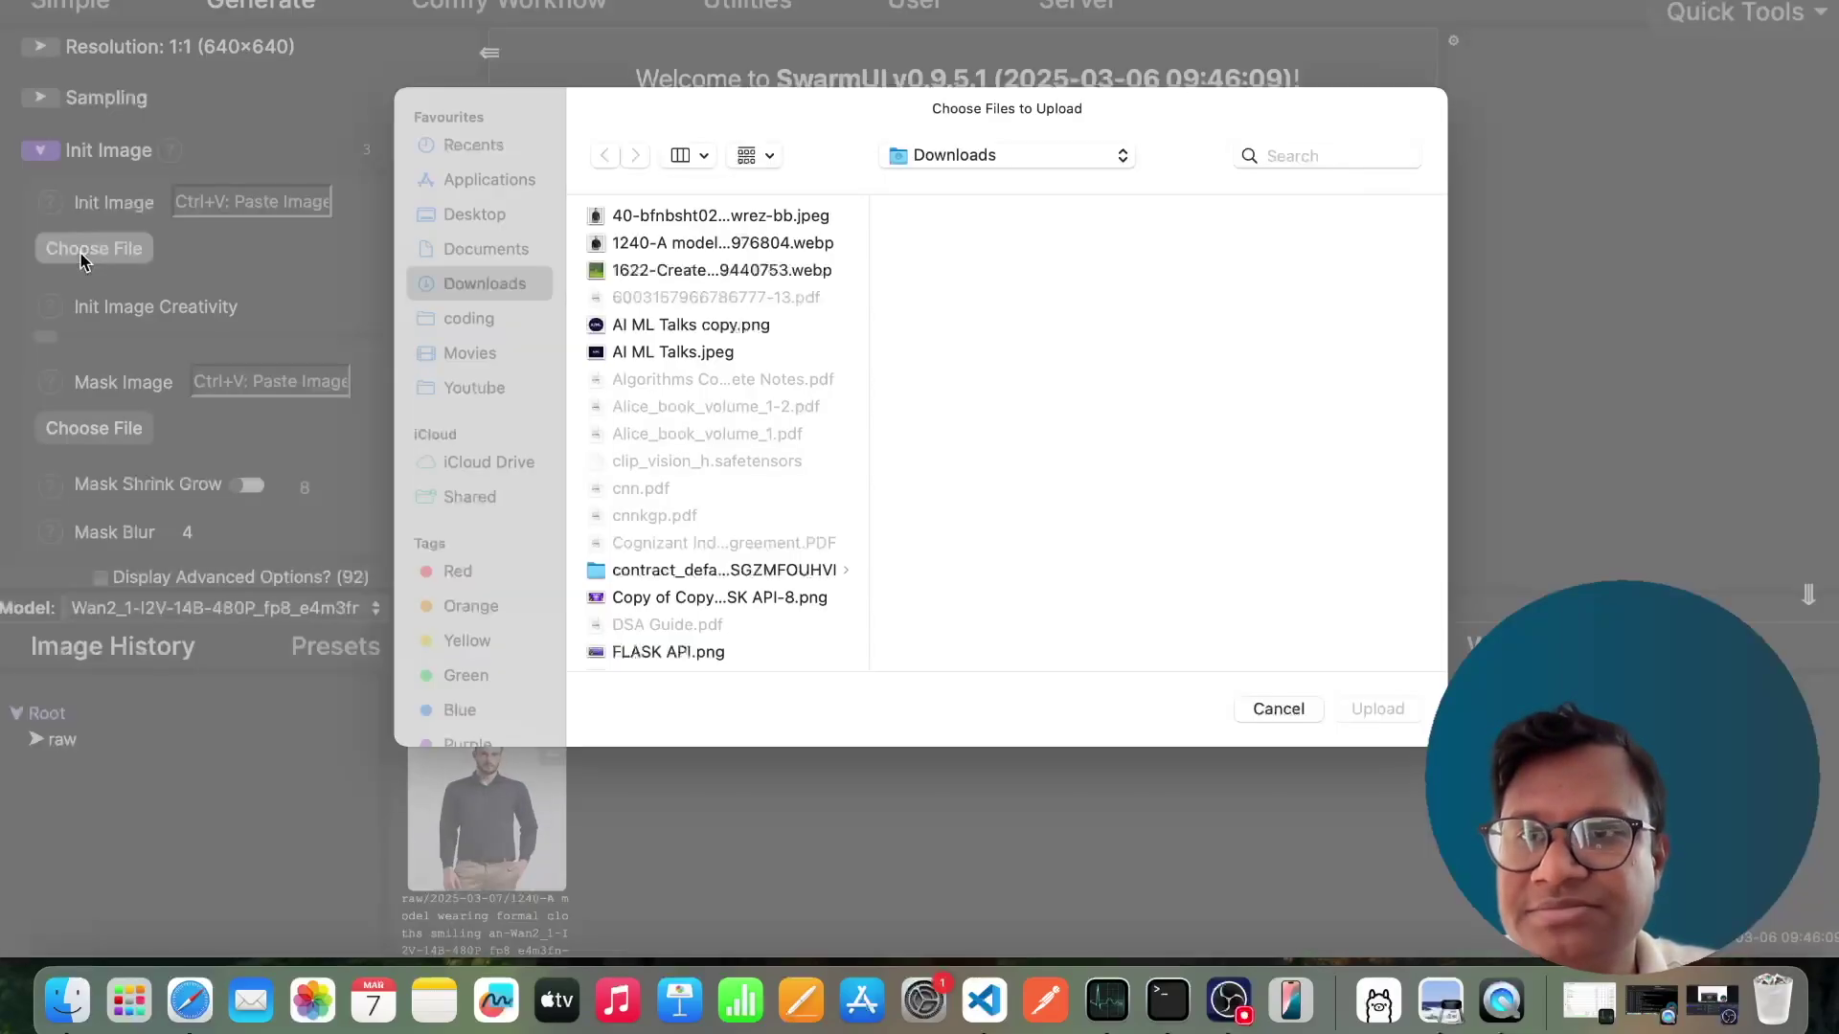
left_click(657, 222)
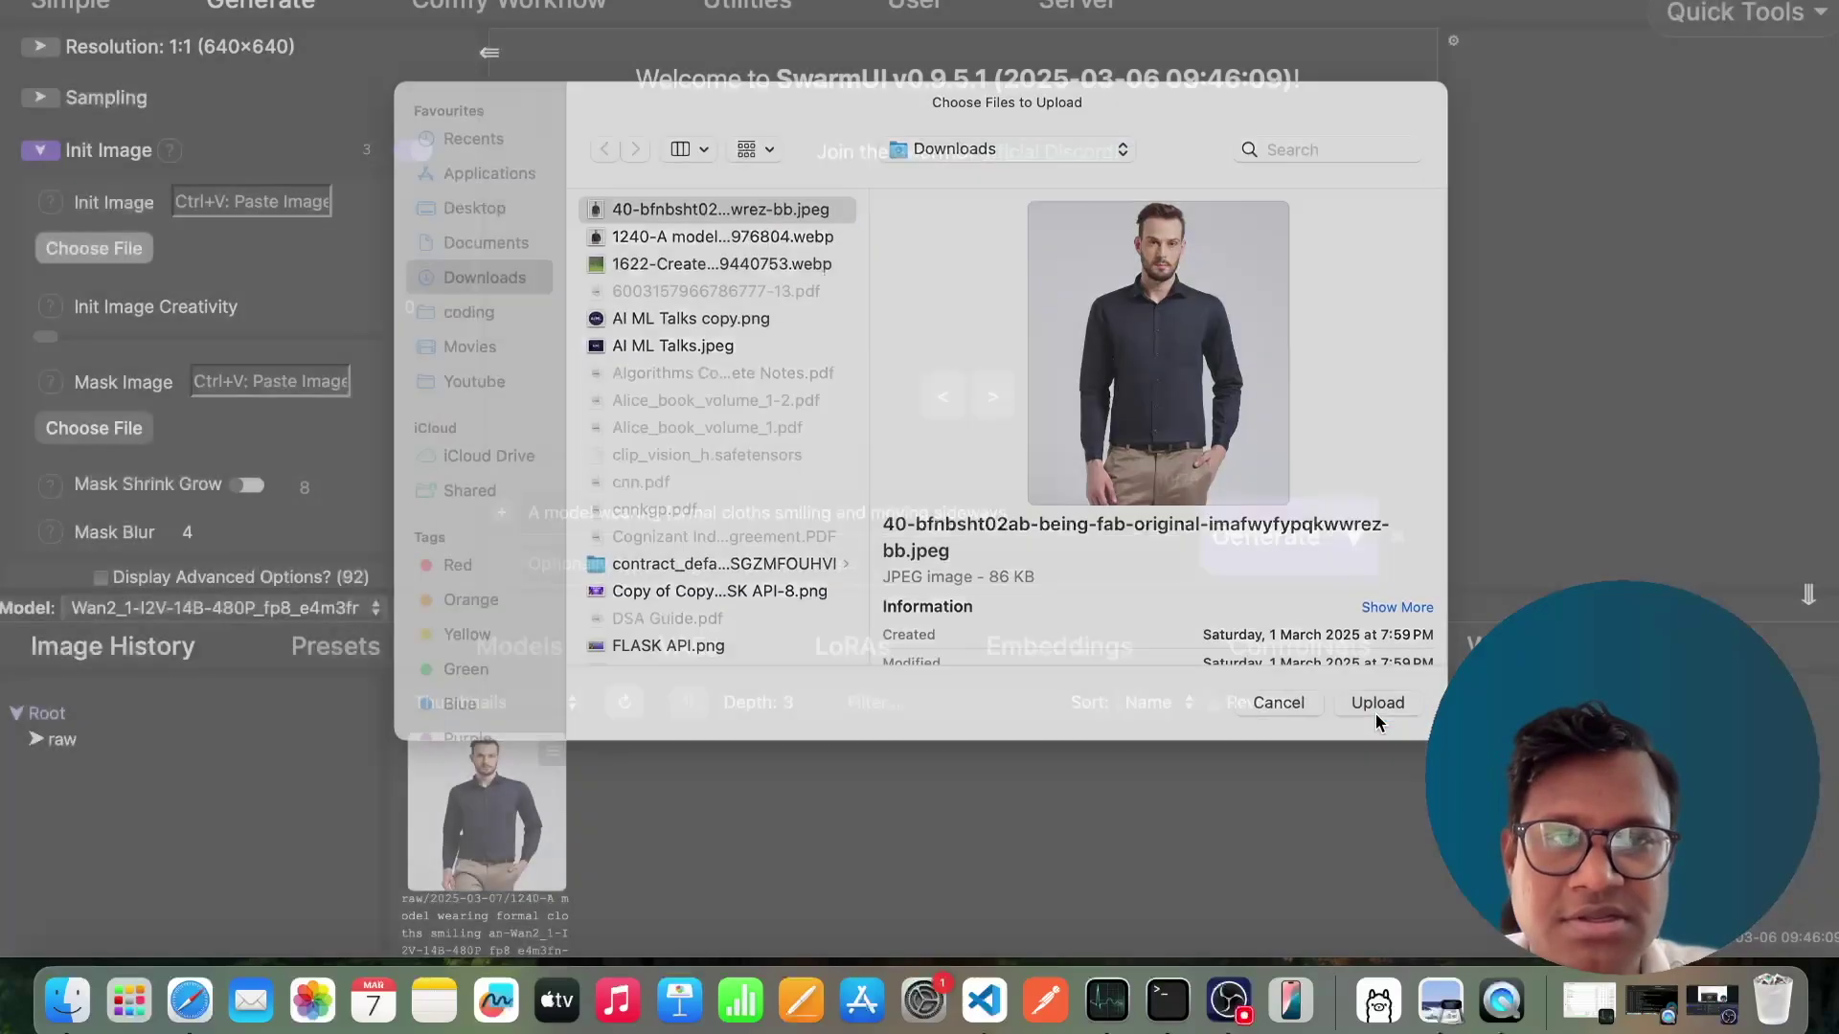
left_click(1379, 711)
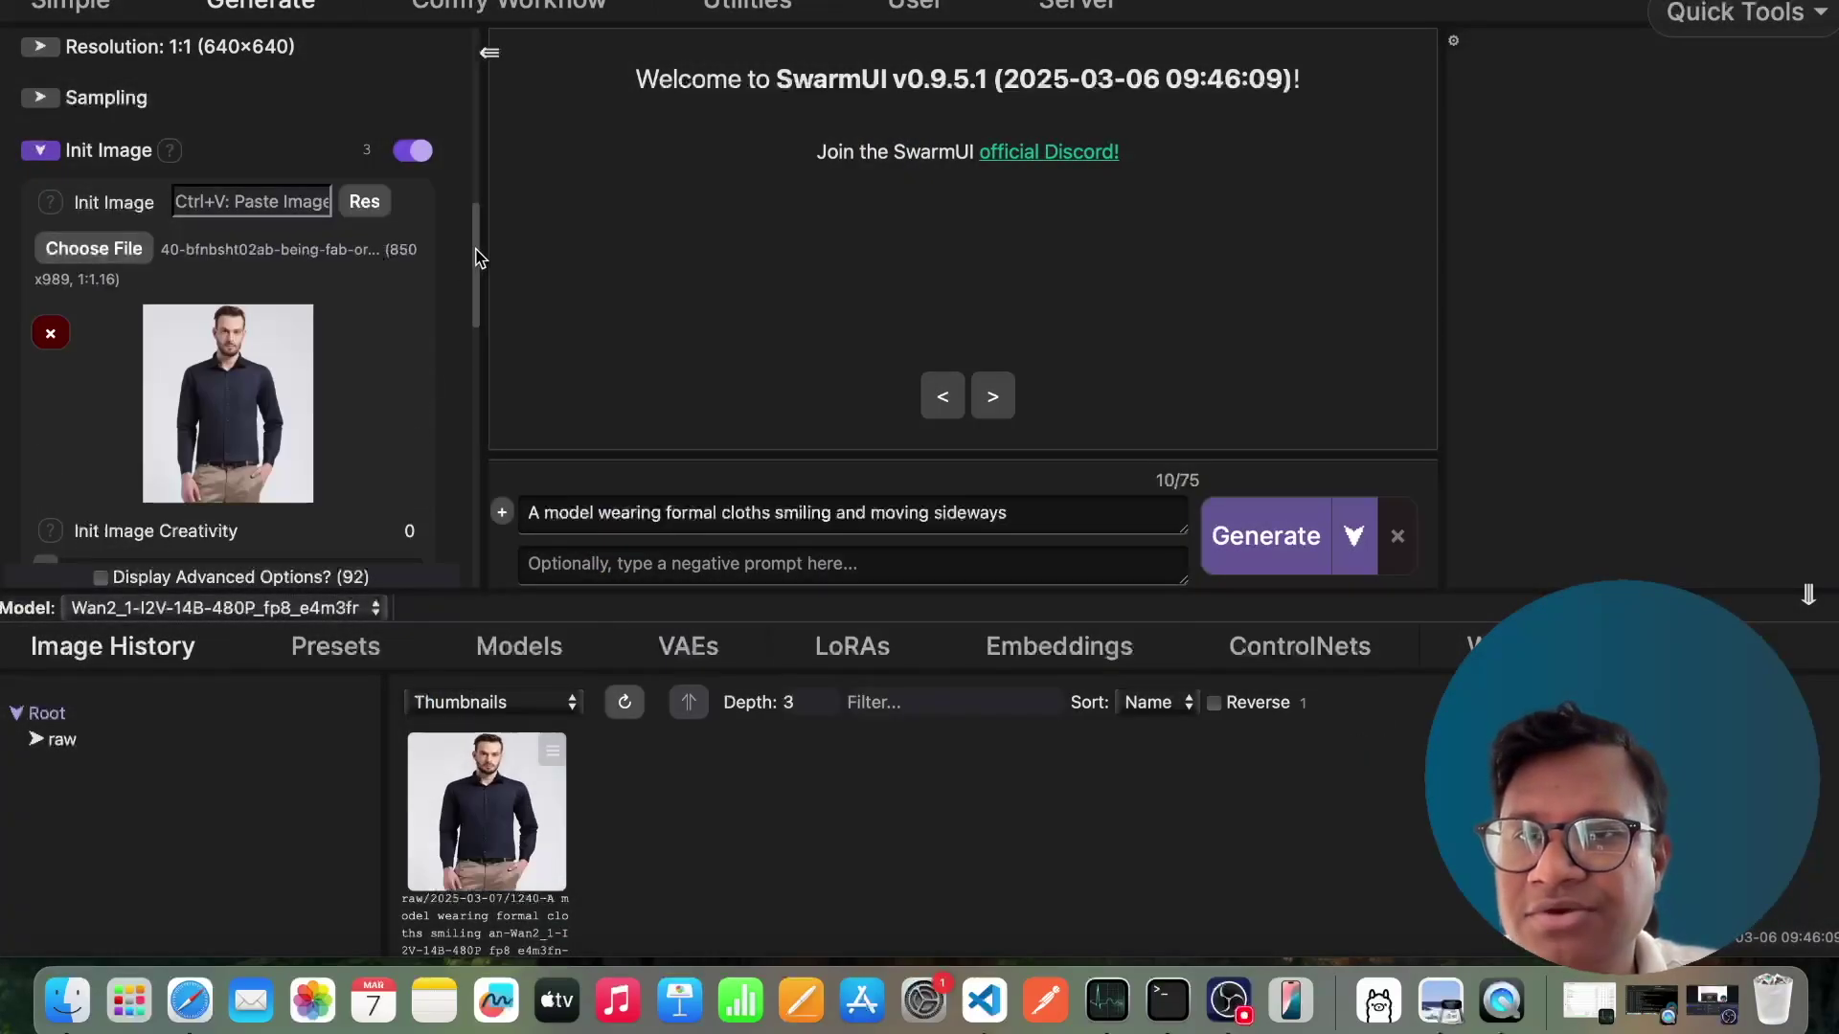
left_click_drag(479, 258, 477, 312)
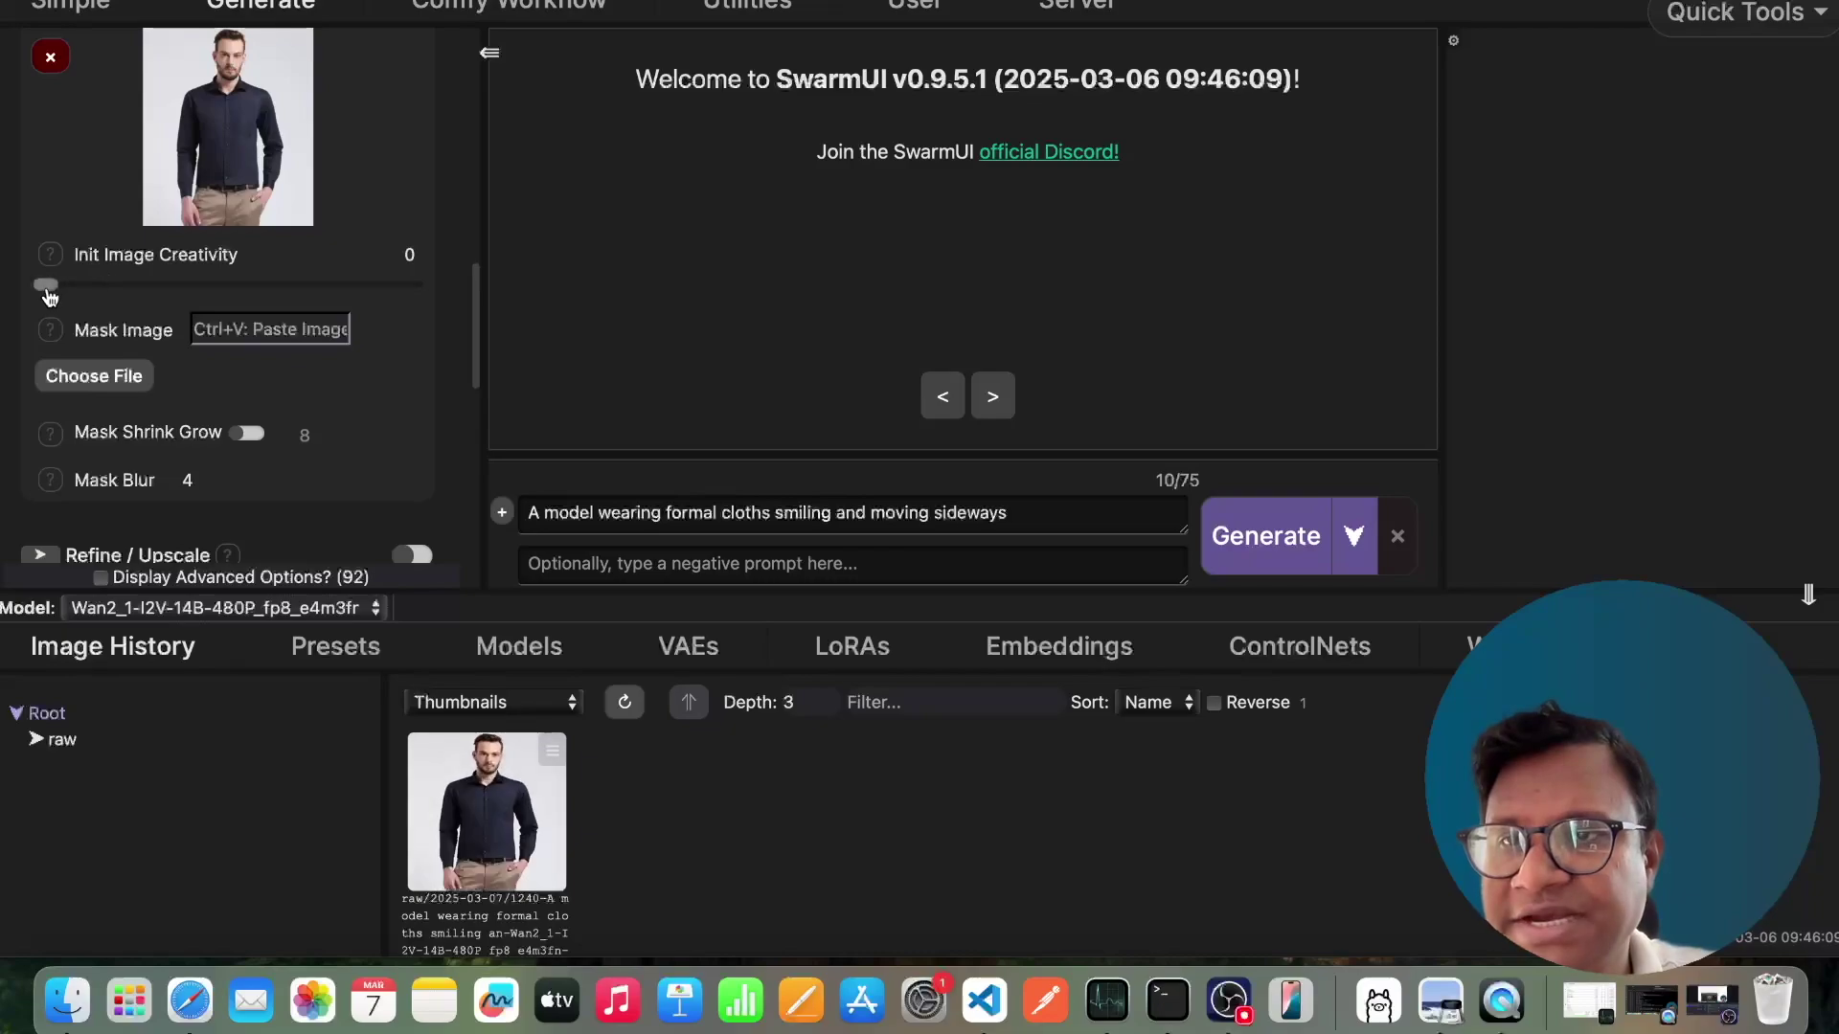
mouse_move(46, 285)
left_mouse_down()
mouse_move(101, 286)
mouse_move(43, 289)
left_mouse_up()
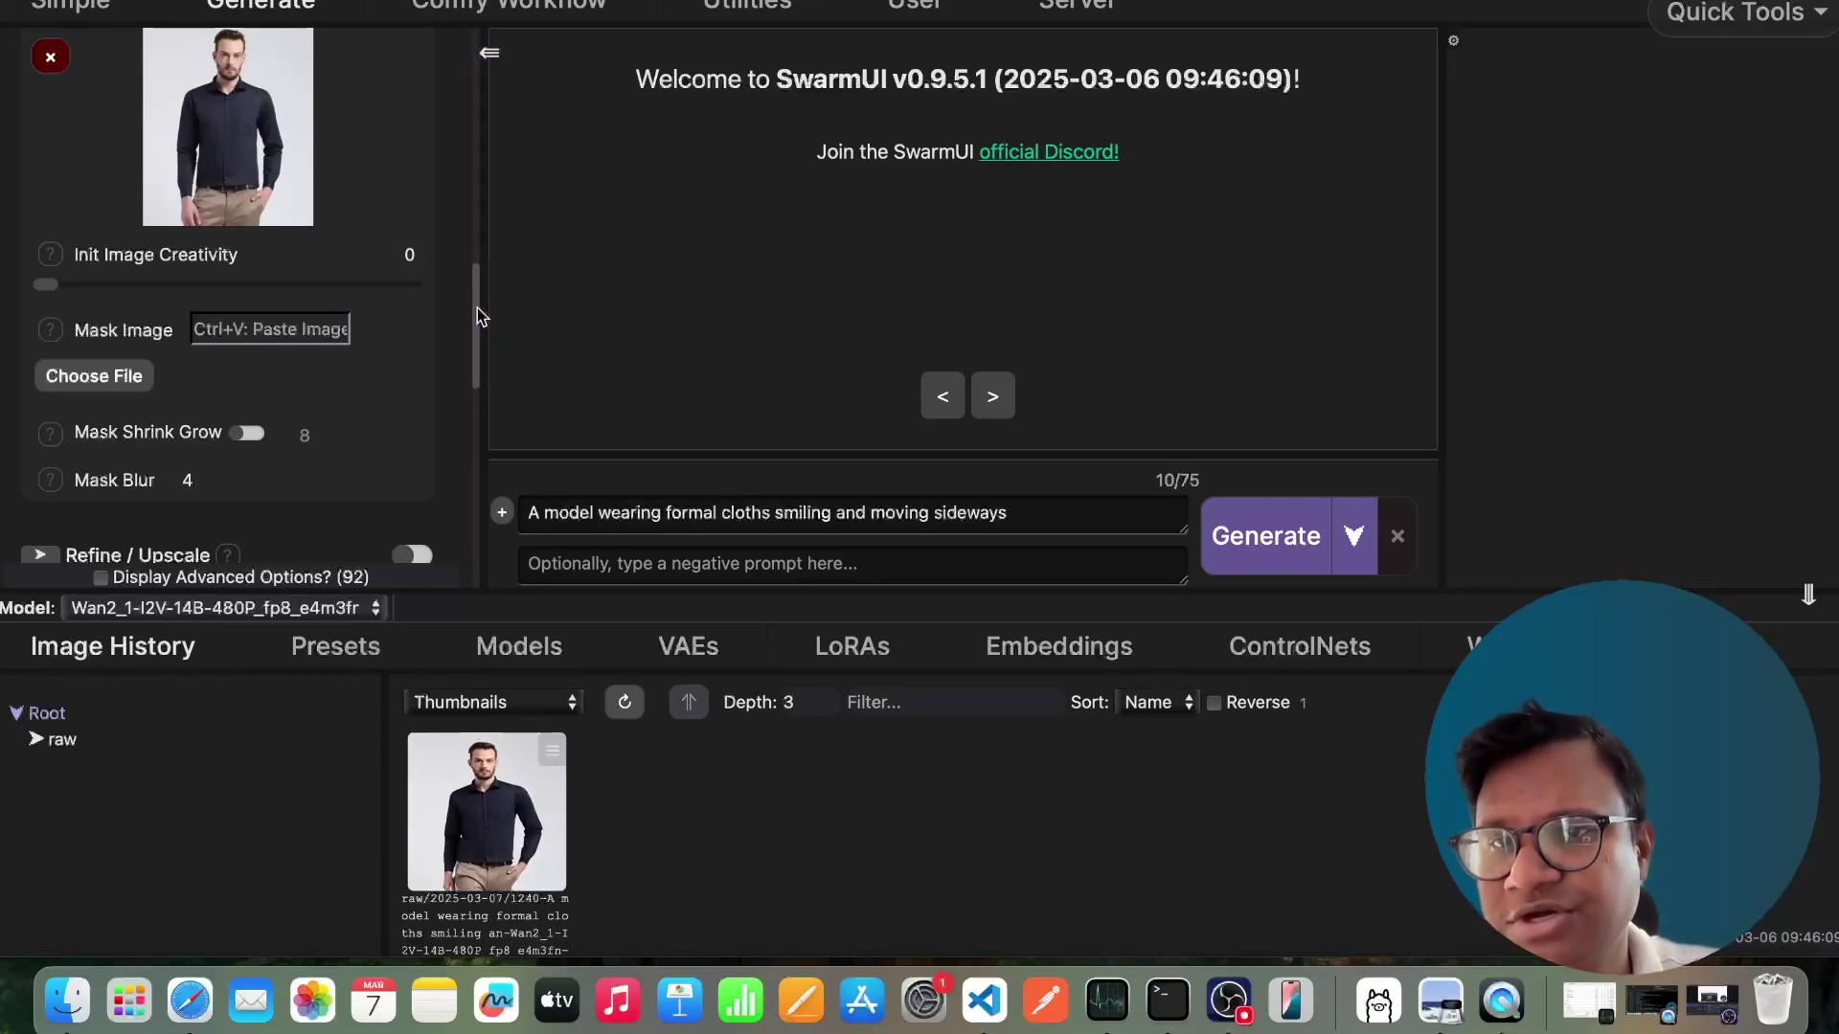
Examine the Video Model choices in the Image To Video group, check the model files in Finder, and return to SwarmUI.
scroll(479, 316, "up", 3)
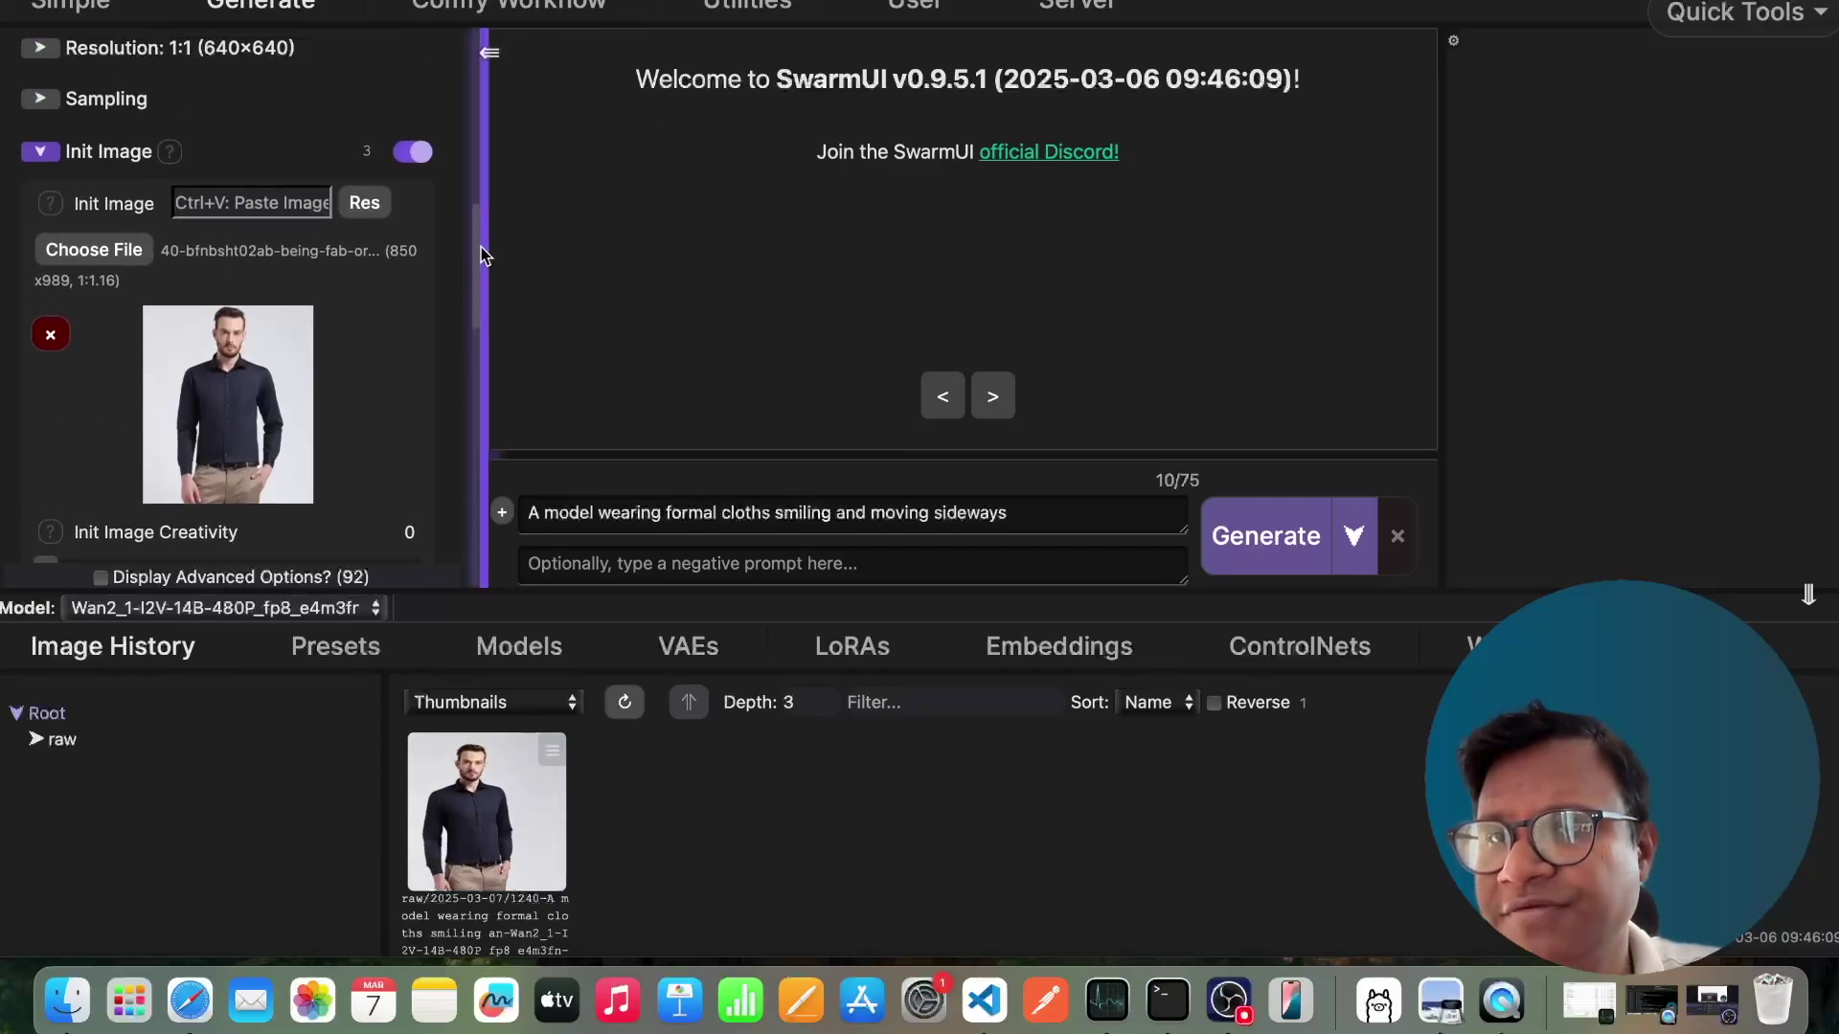
left_click_drag(481, 286, 474, 412)
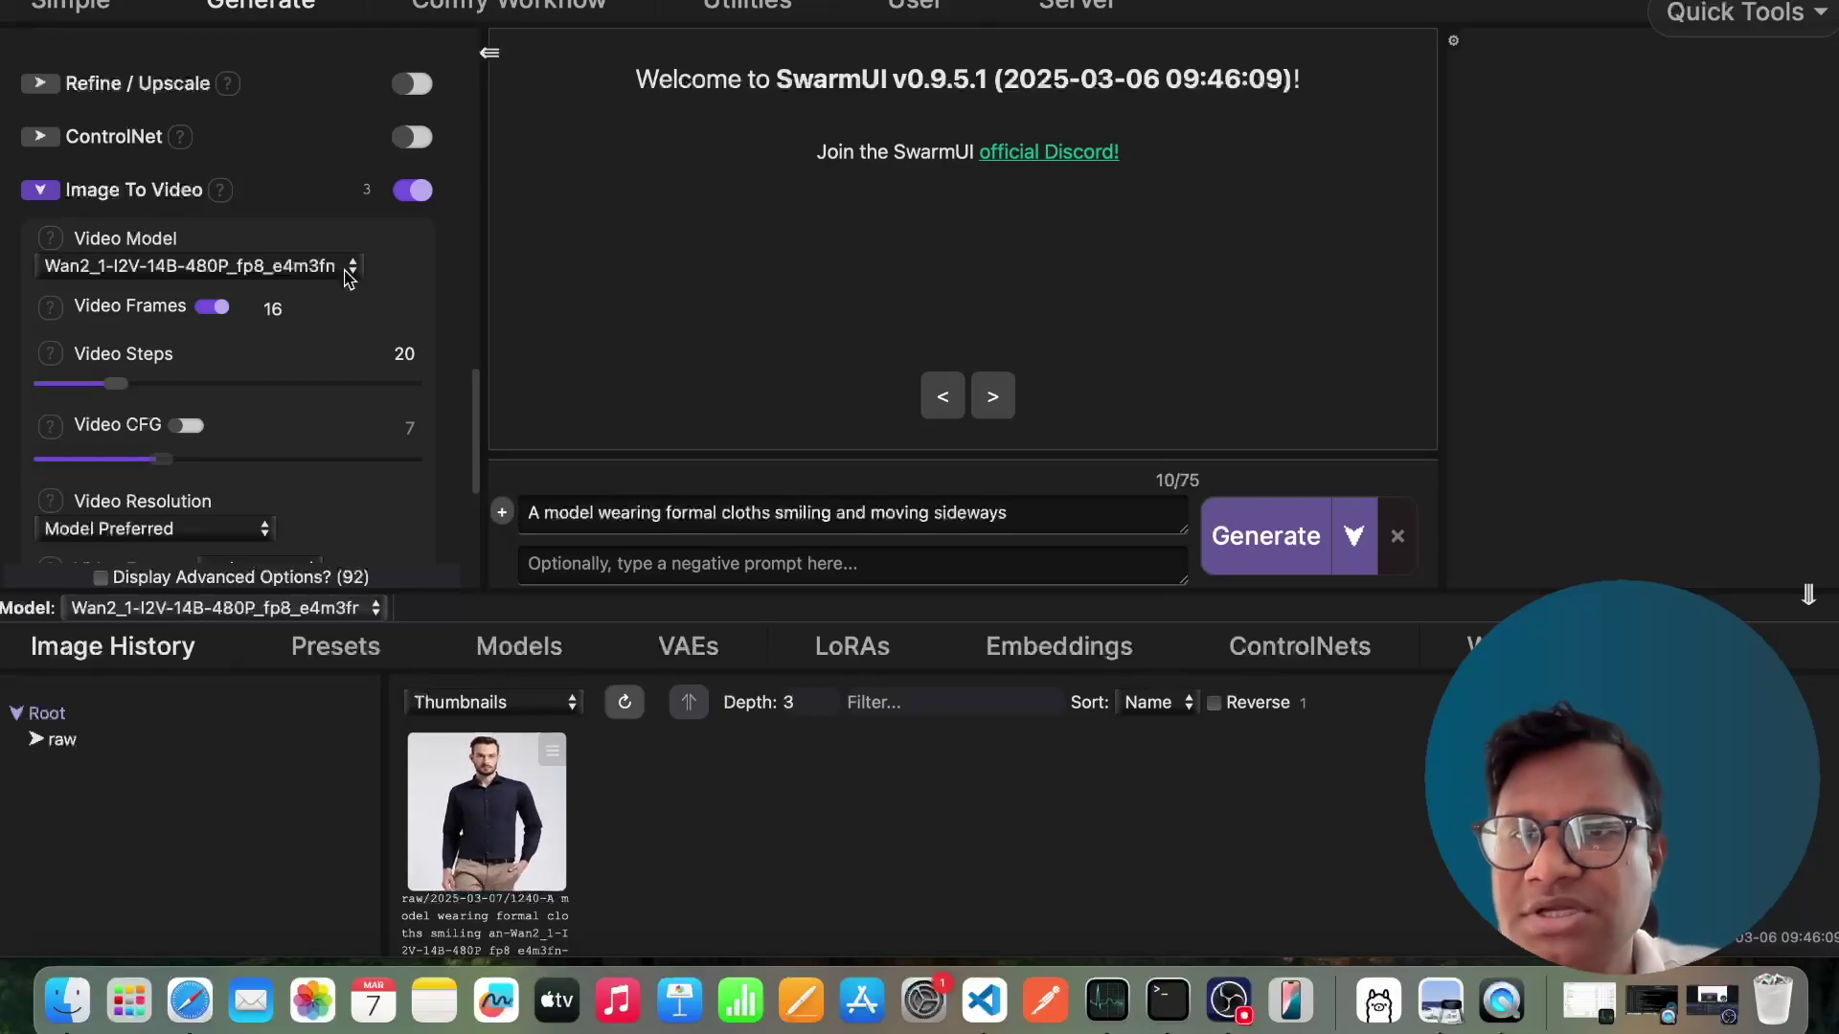
left_click(345, 271)
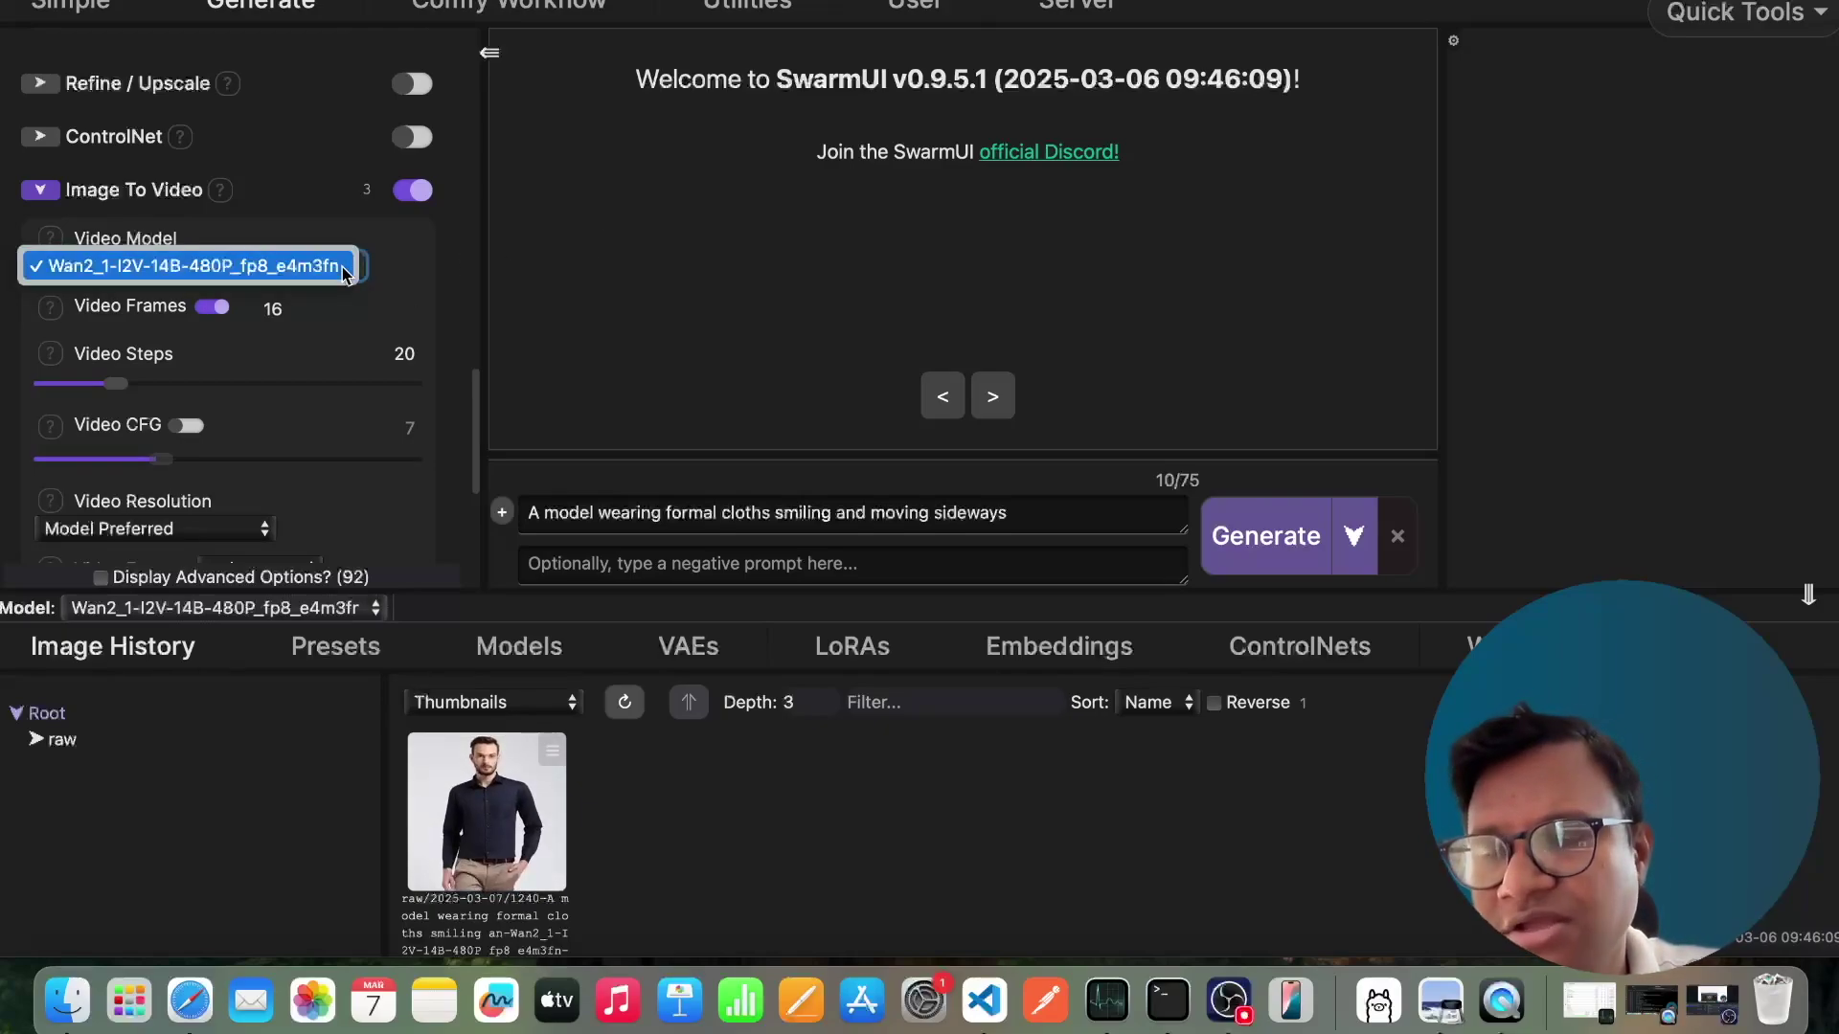
left_click(415, 271)
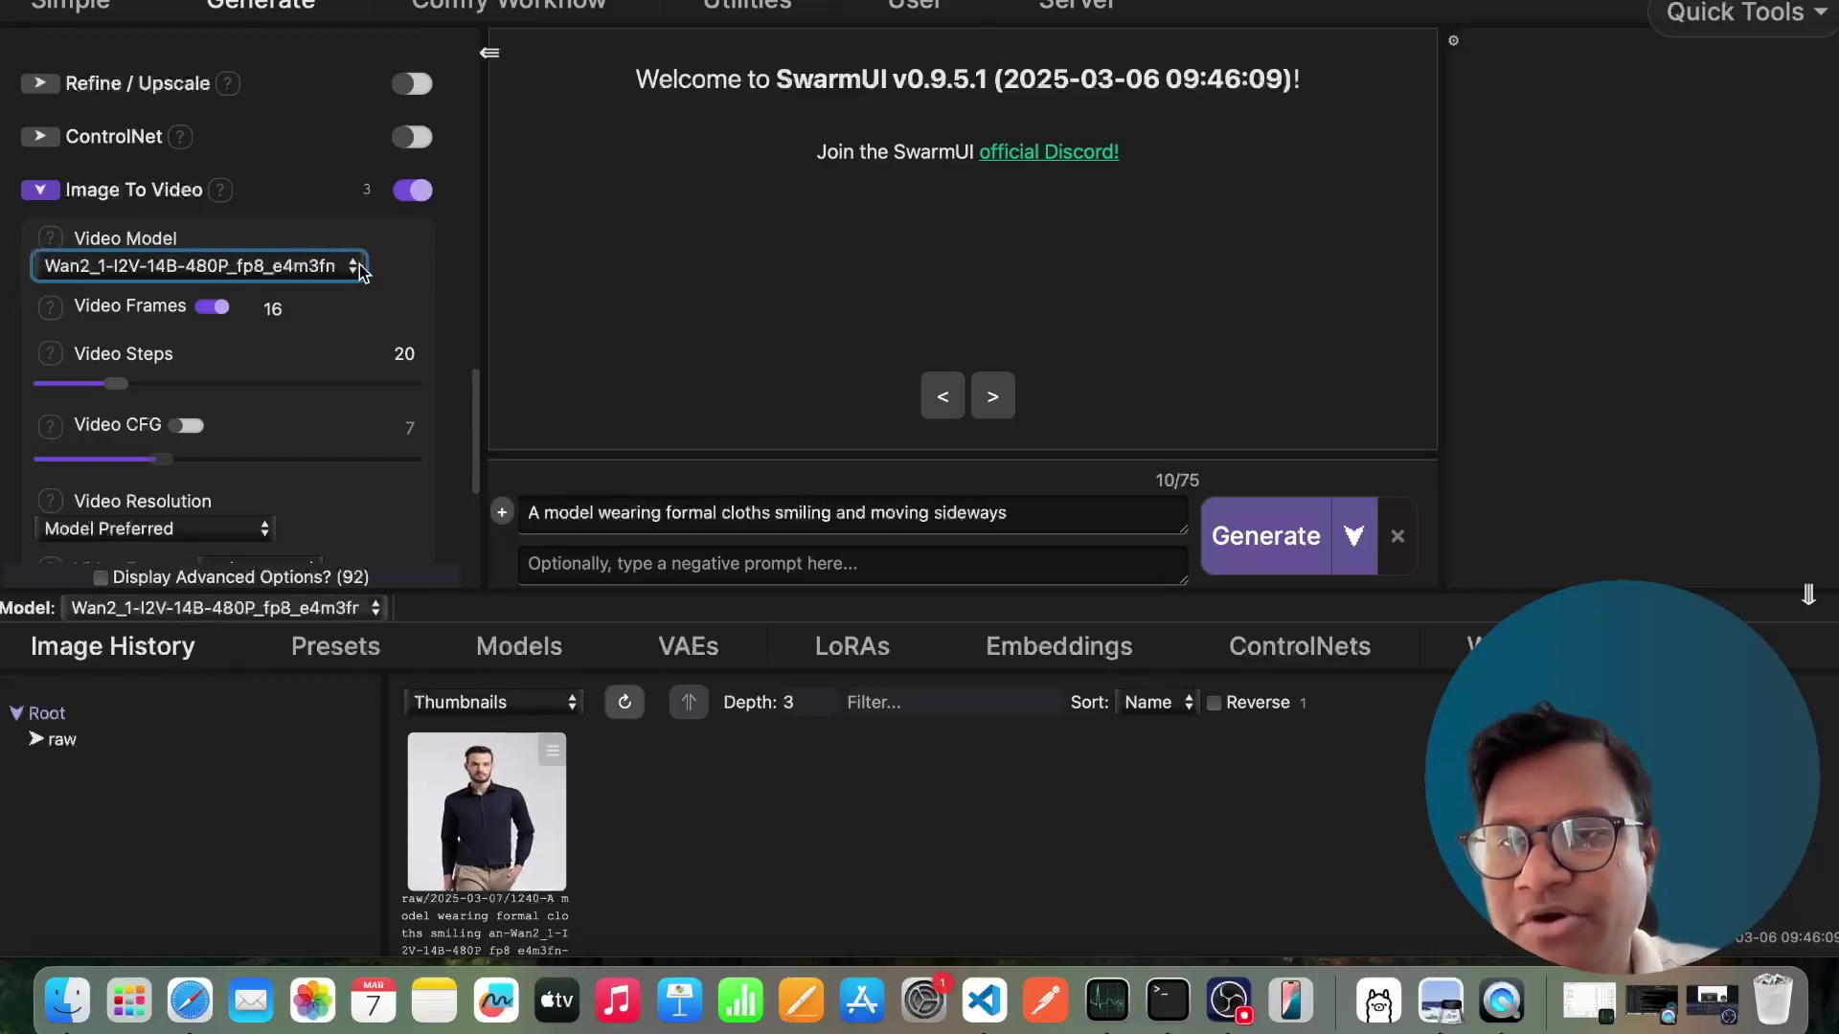
left_click(68, 1000)
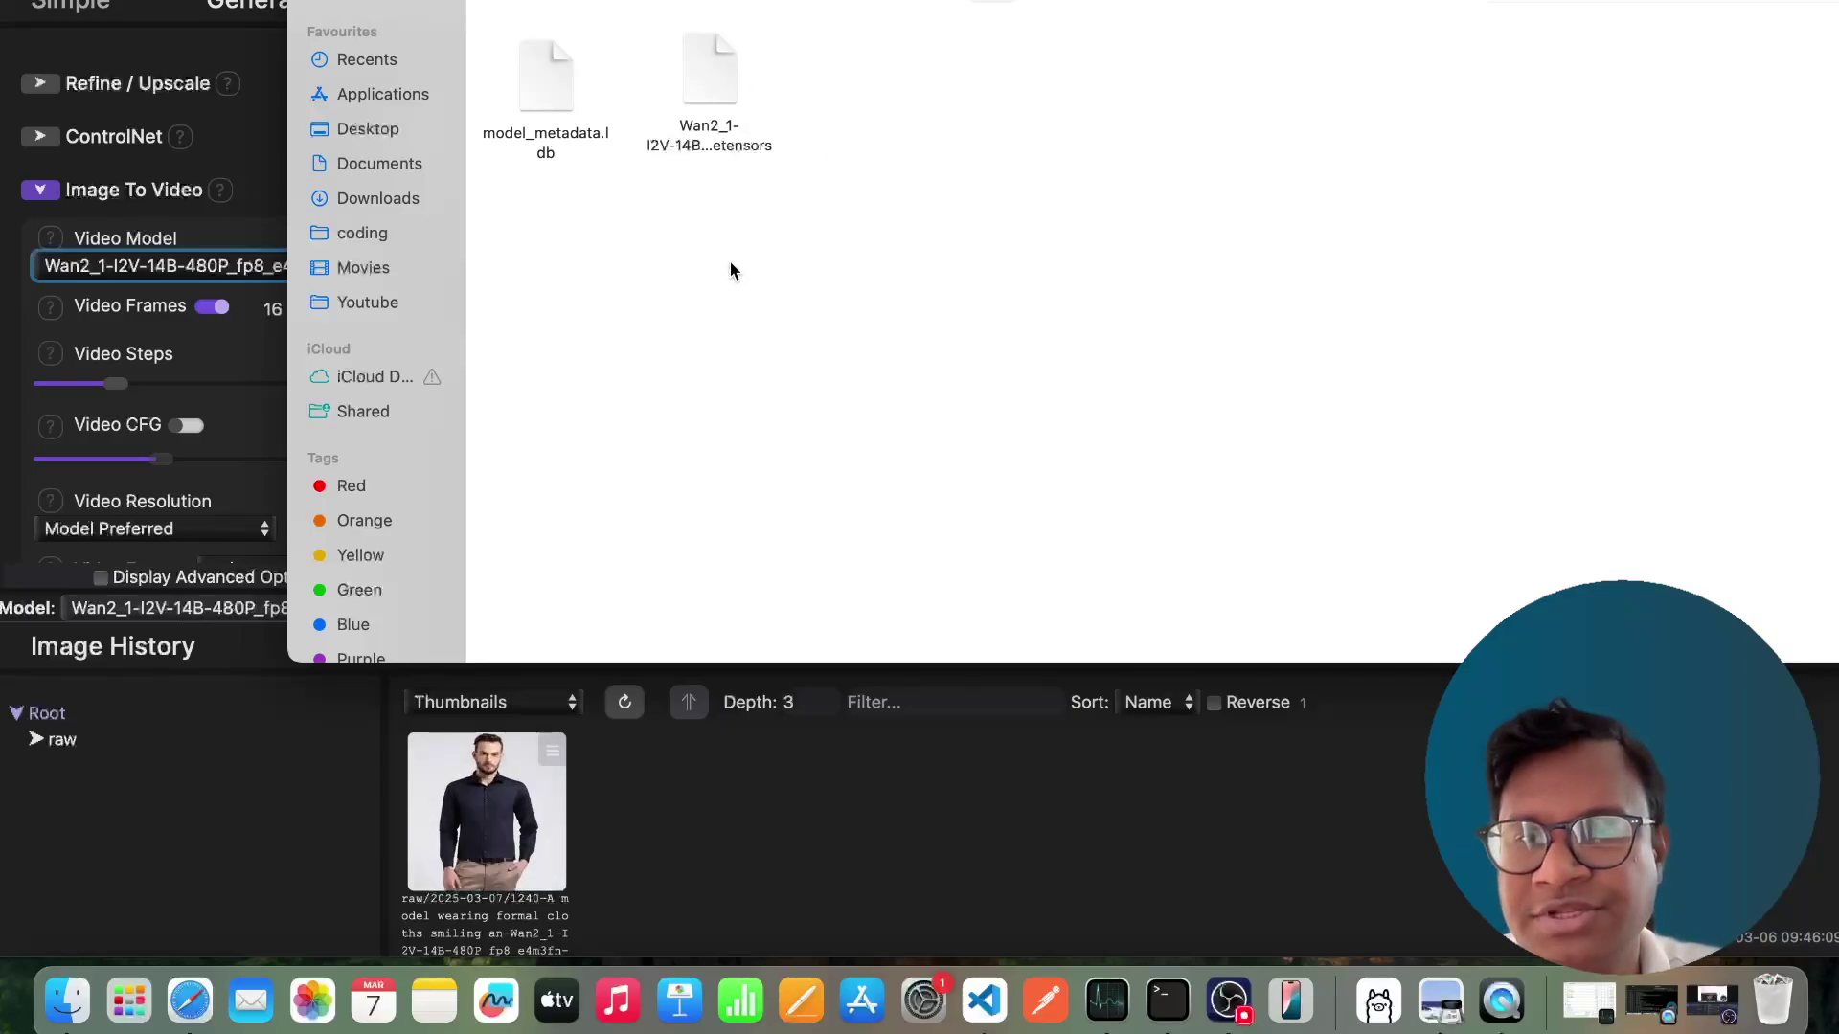
left_click(144, 868)
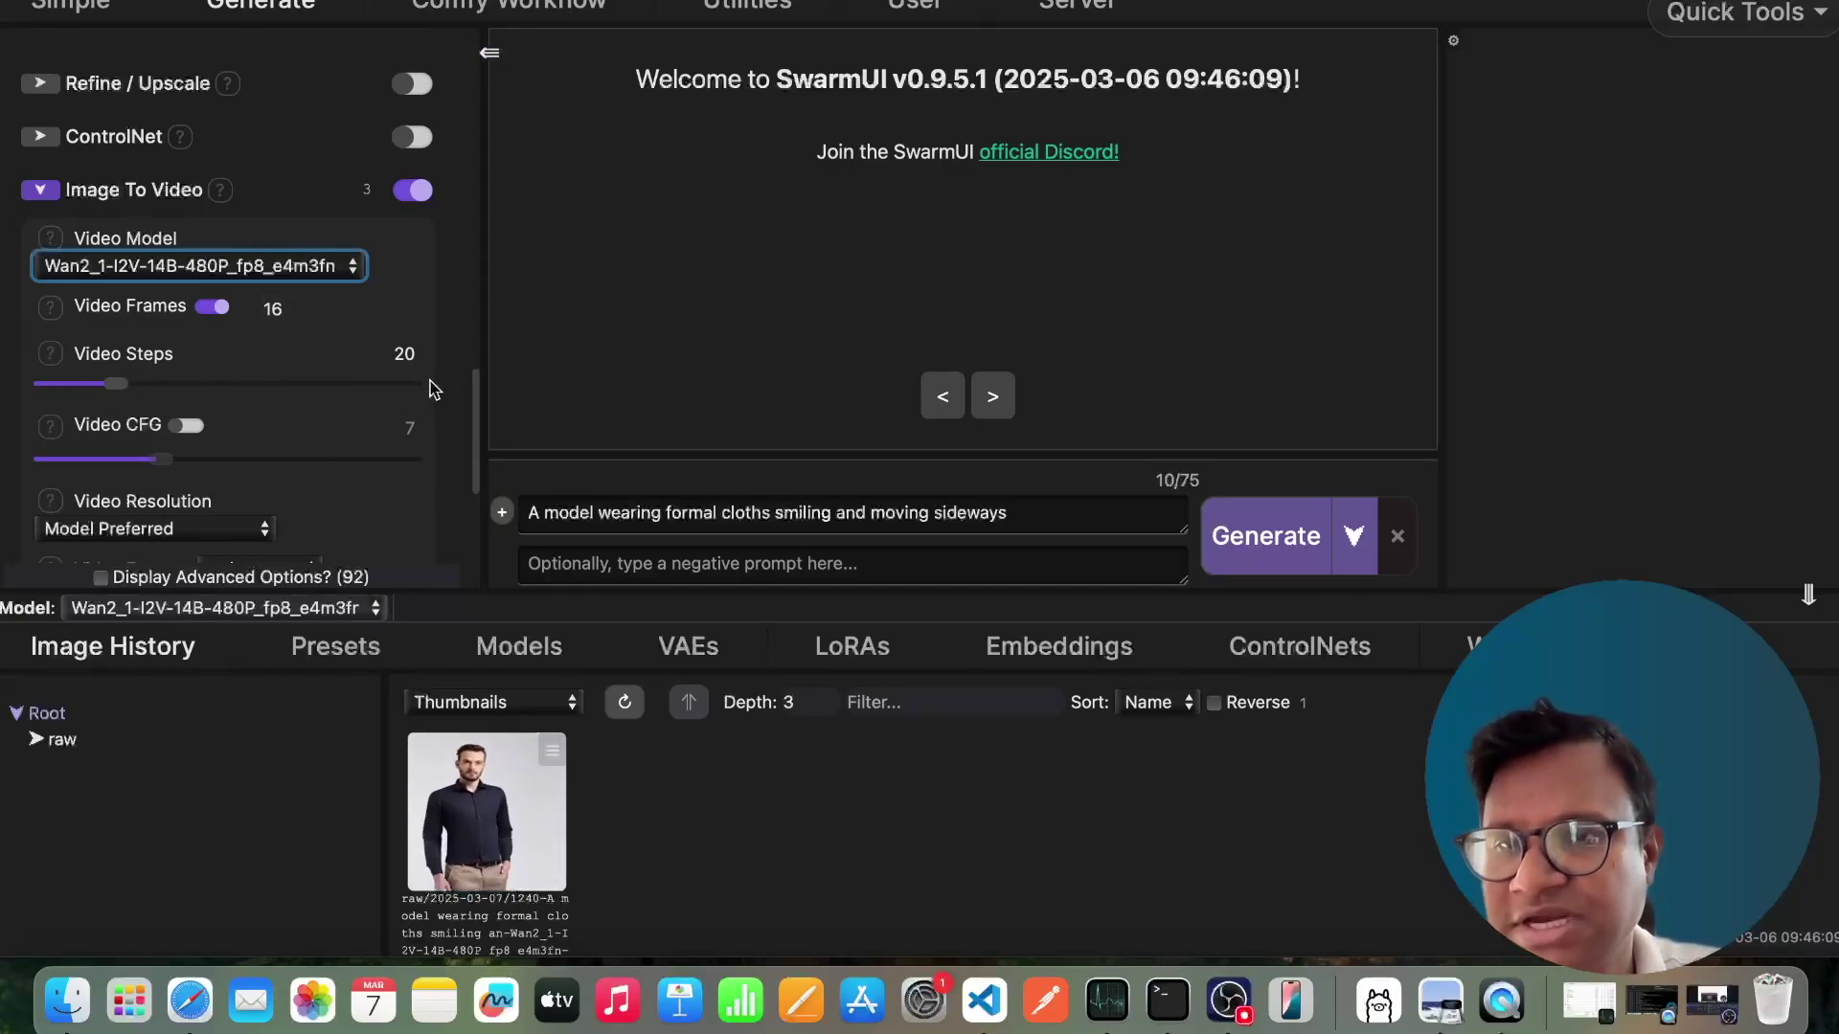
Choose Model Preferred as the Video Resolution and review the available Video Format options.
left_click_drag(476, 402, 474, 467)
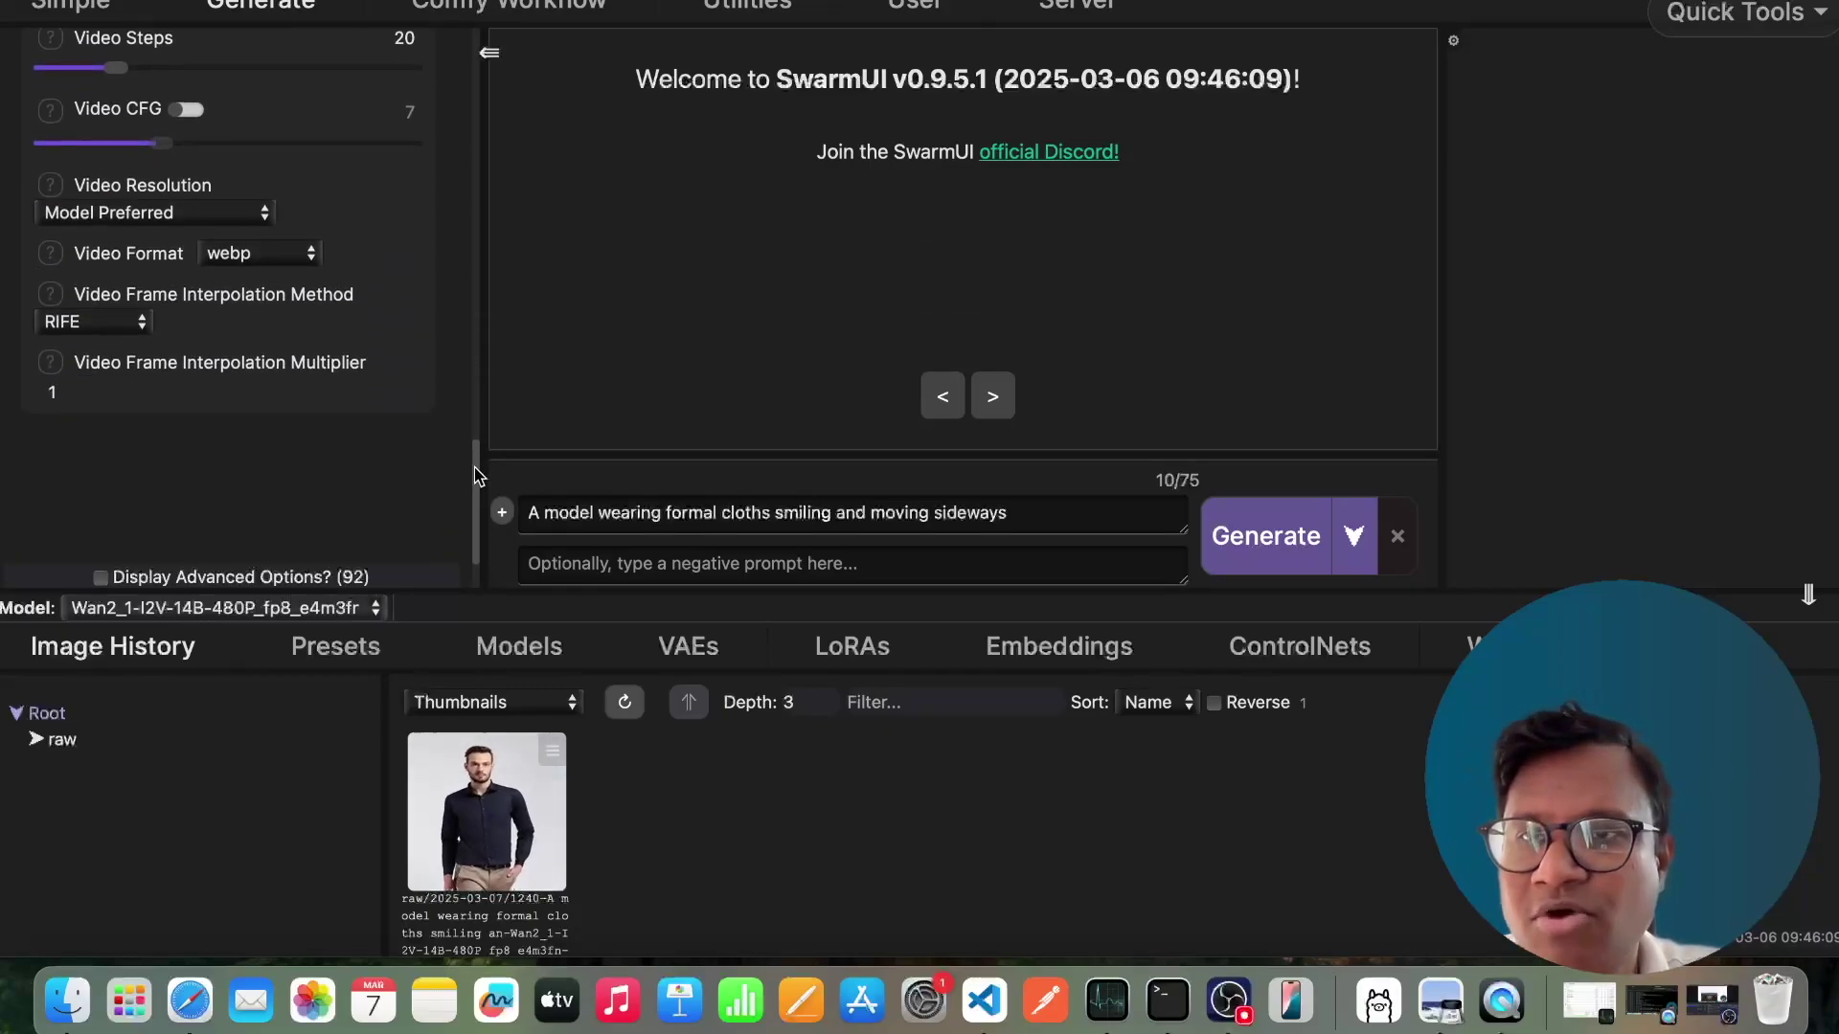
left_click(177, 214)
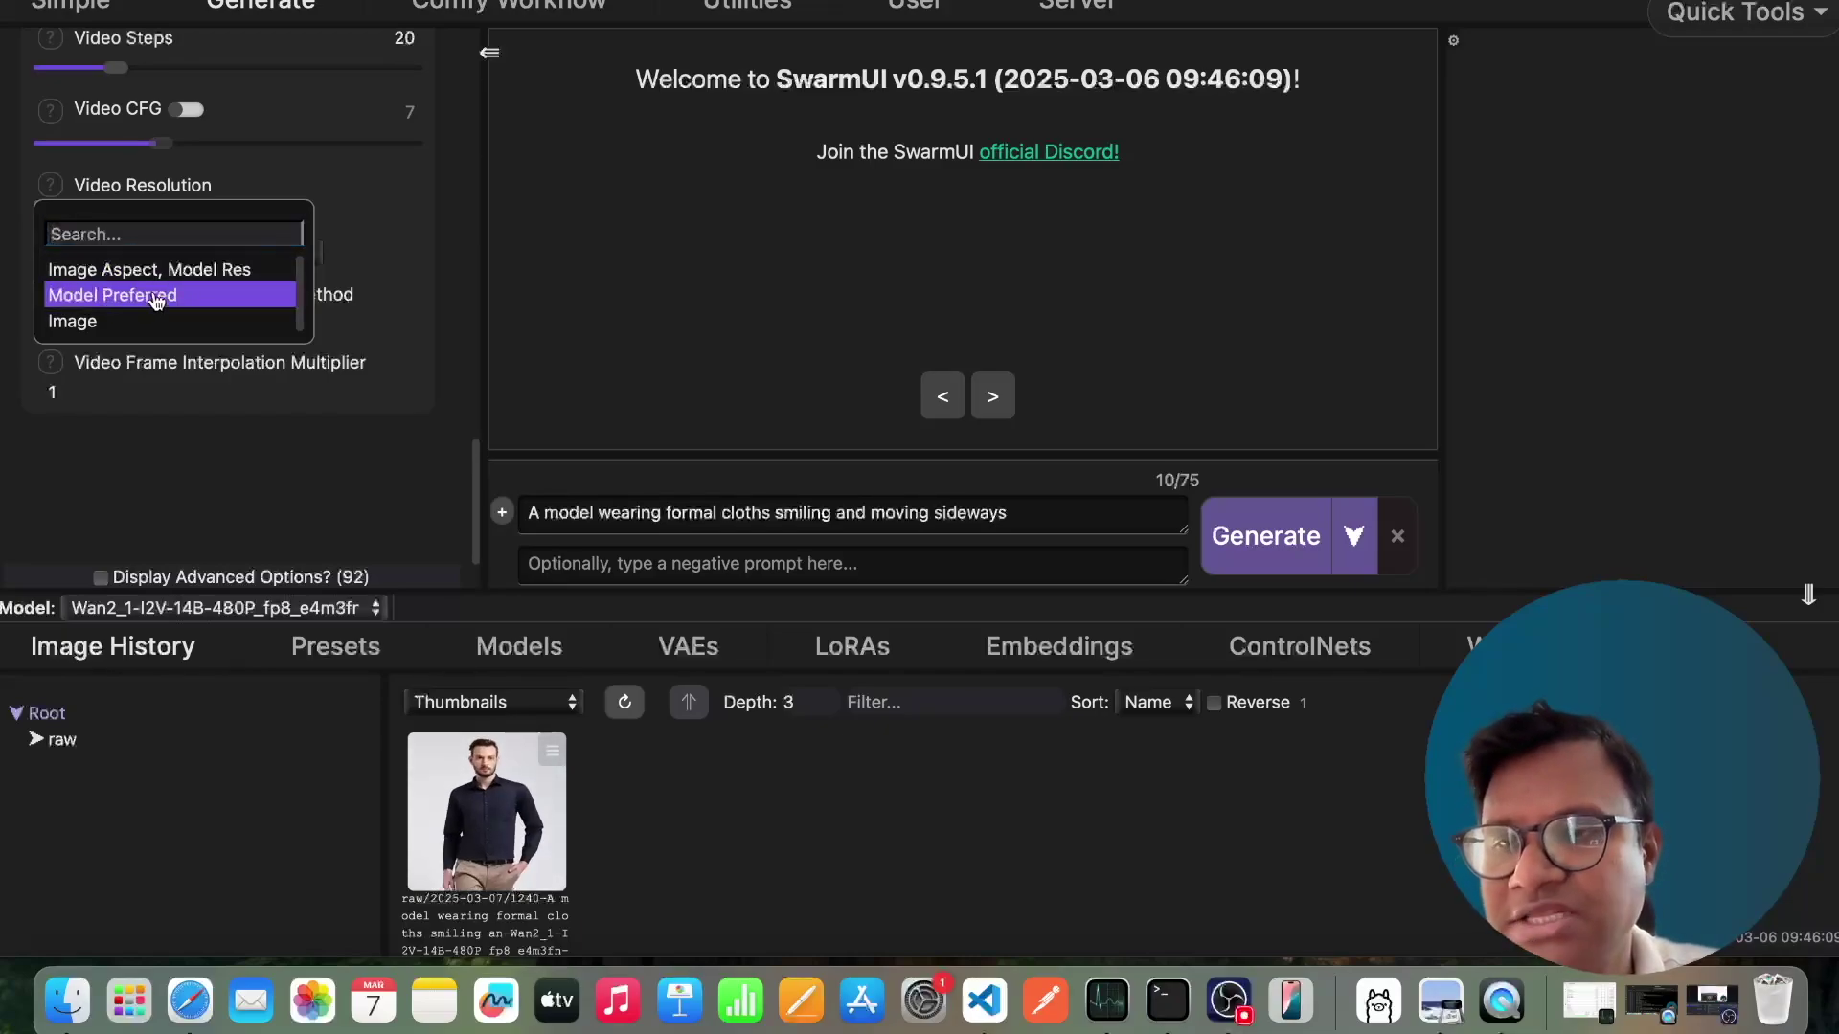
left_click(113, 297)
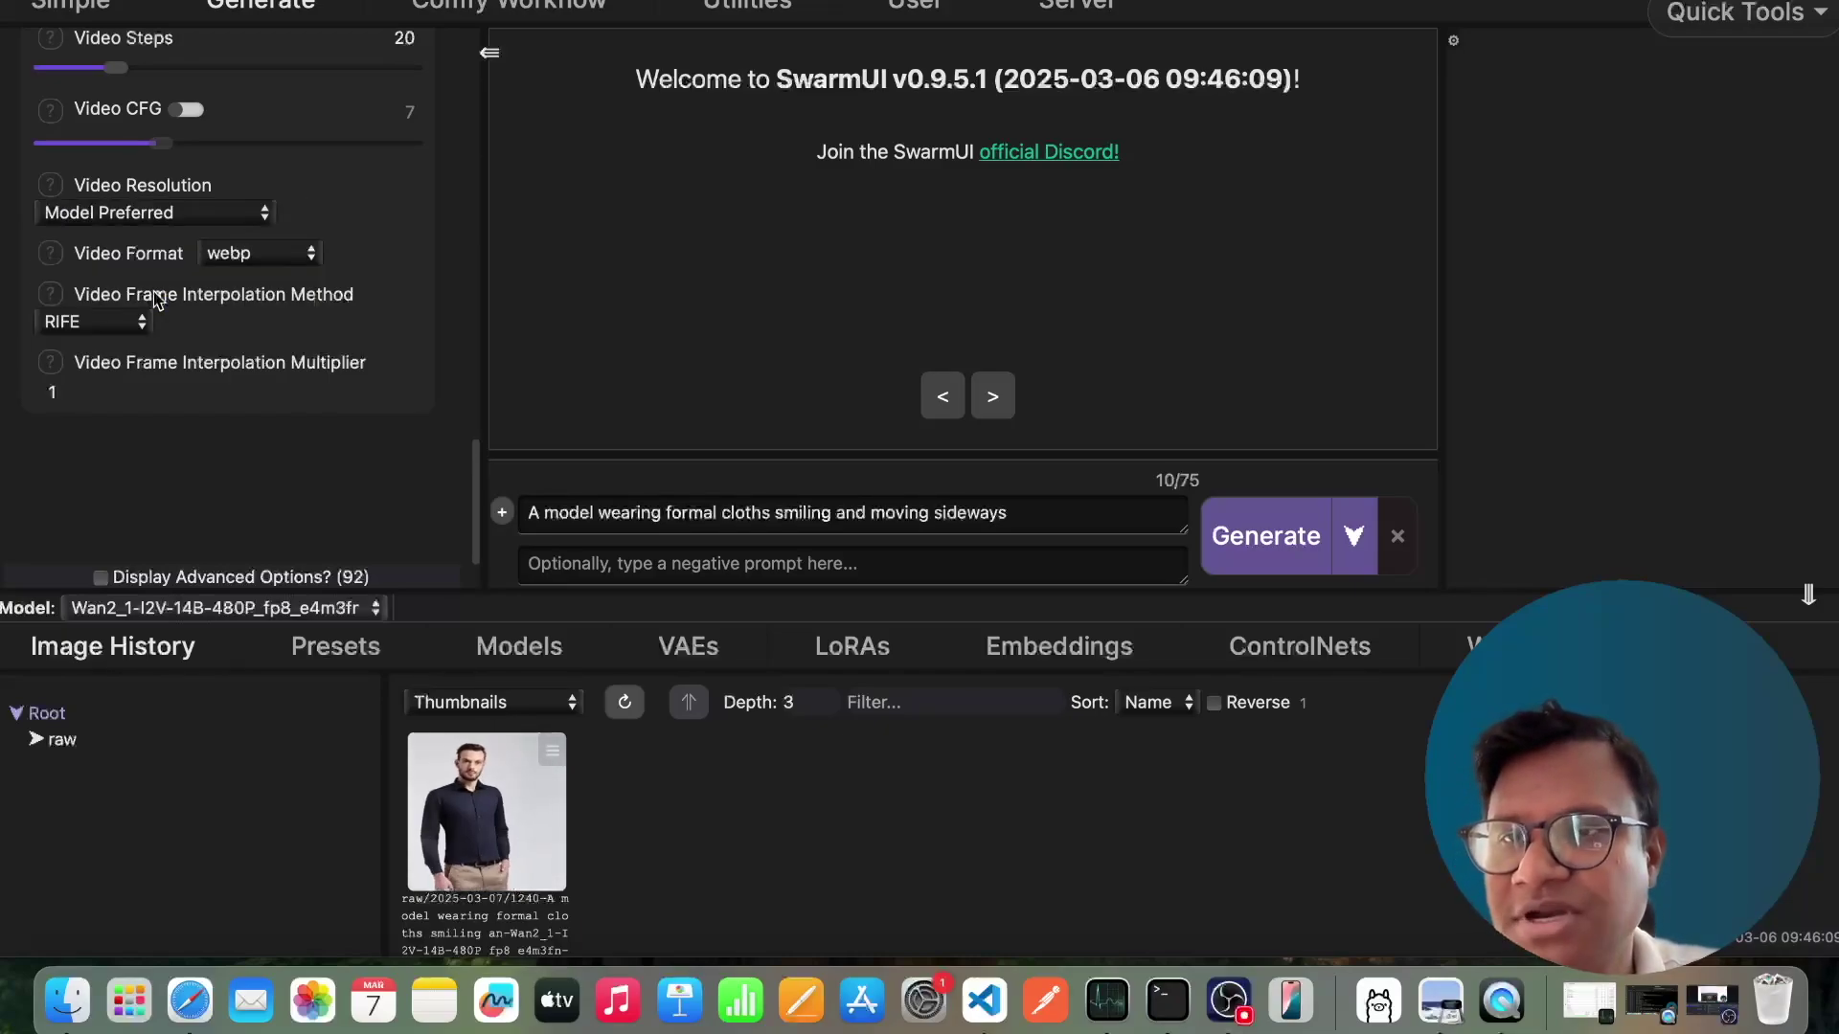
left_click(299, 255)
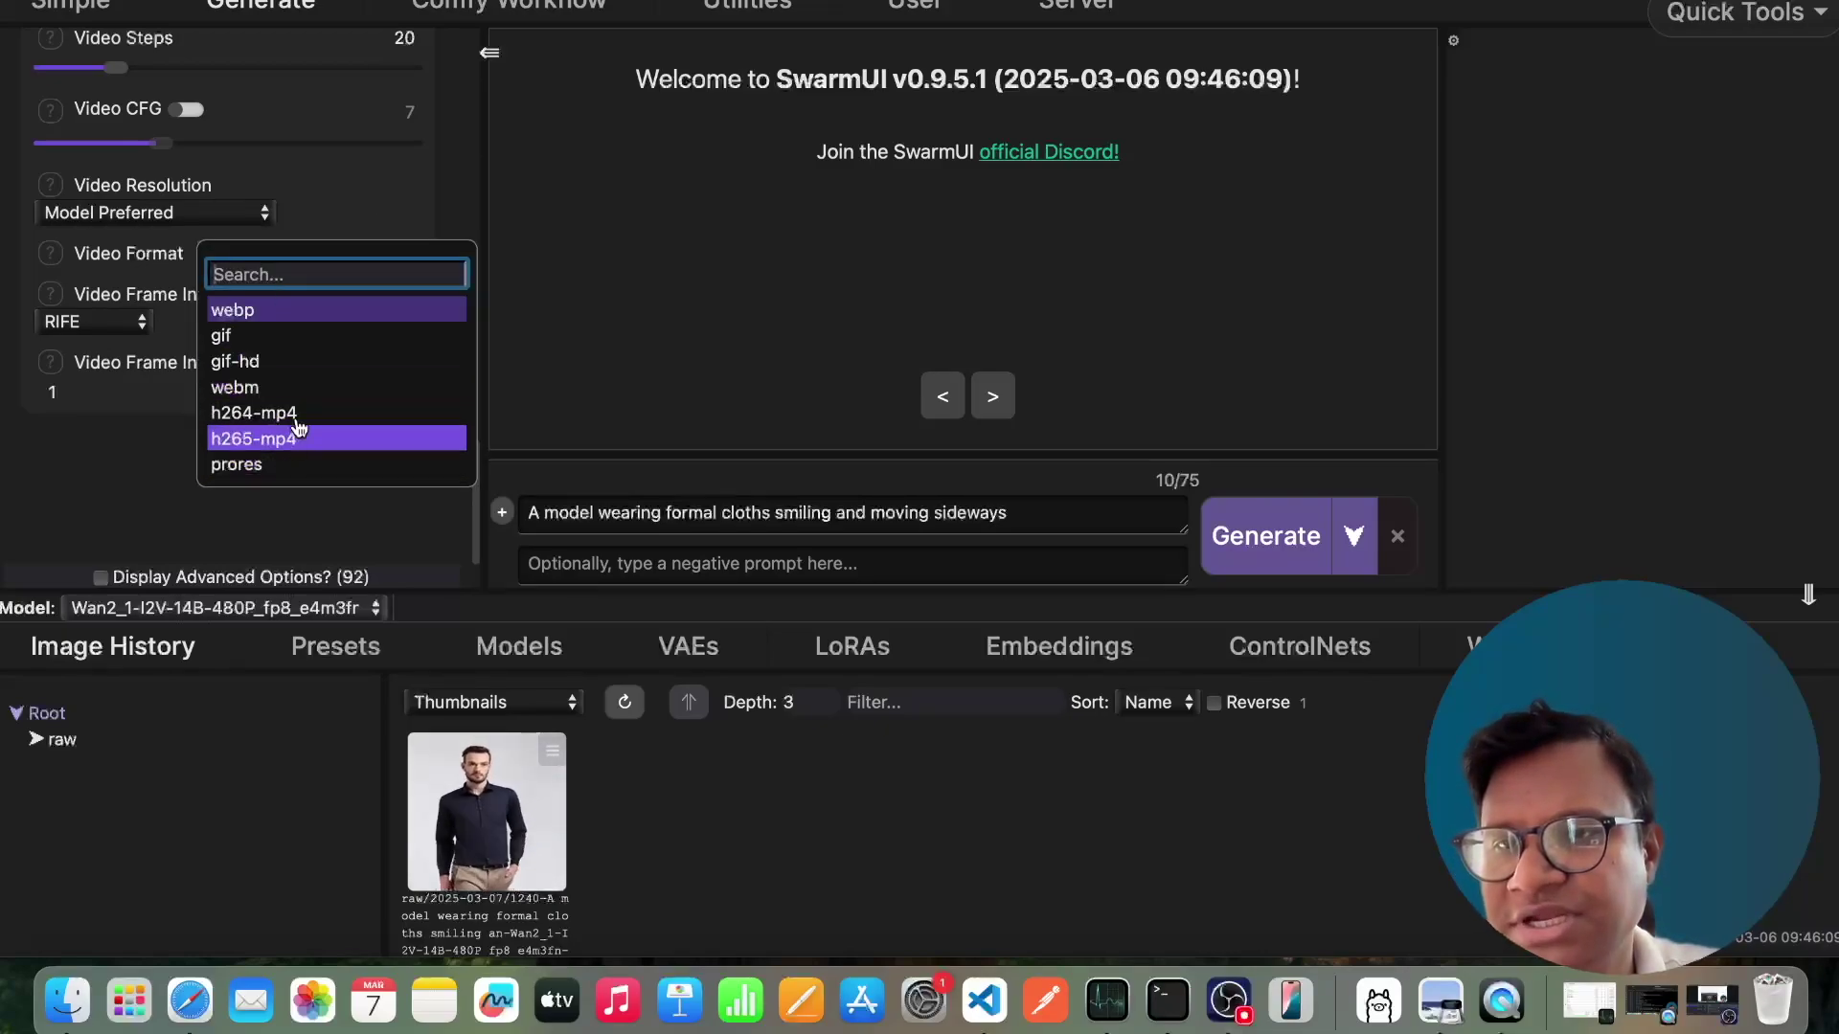
left_click(383, 174)
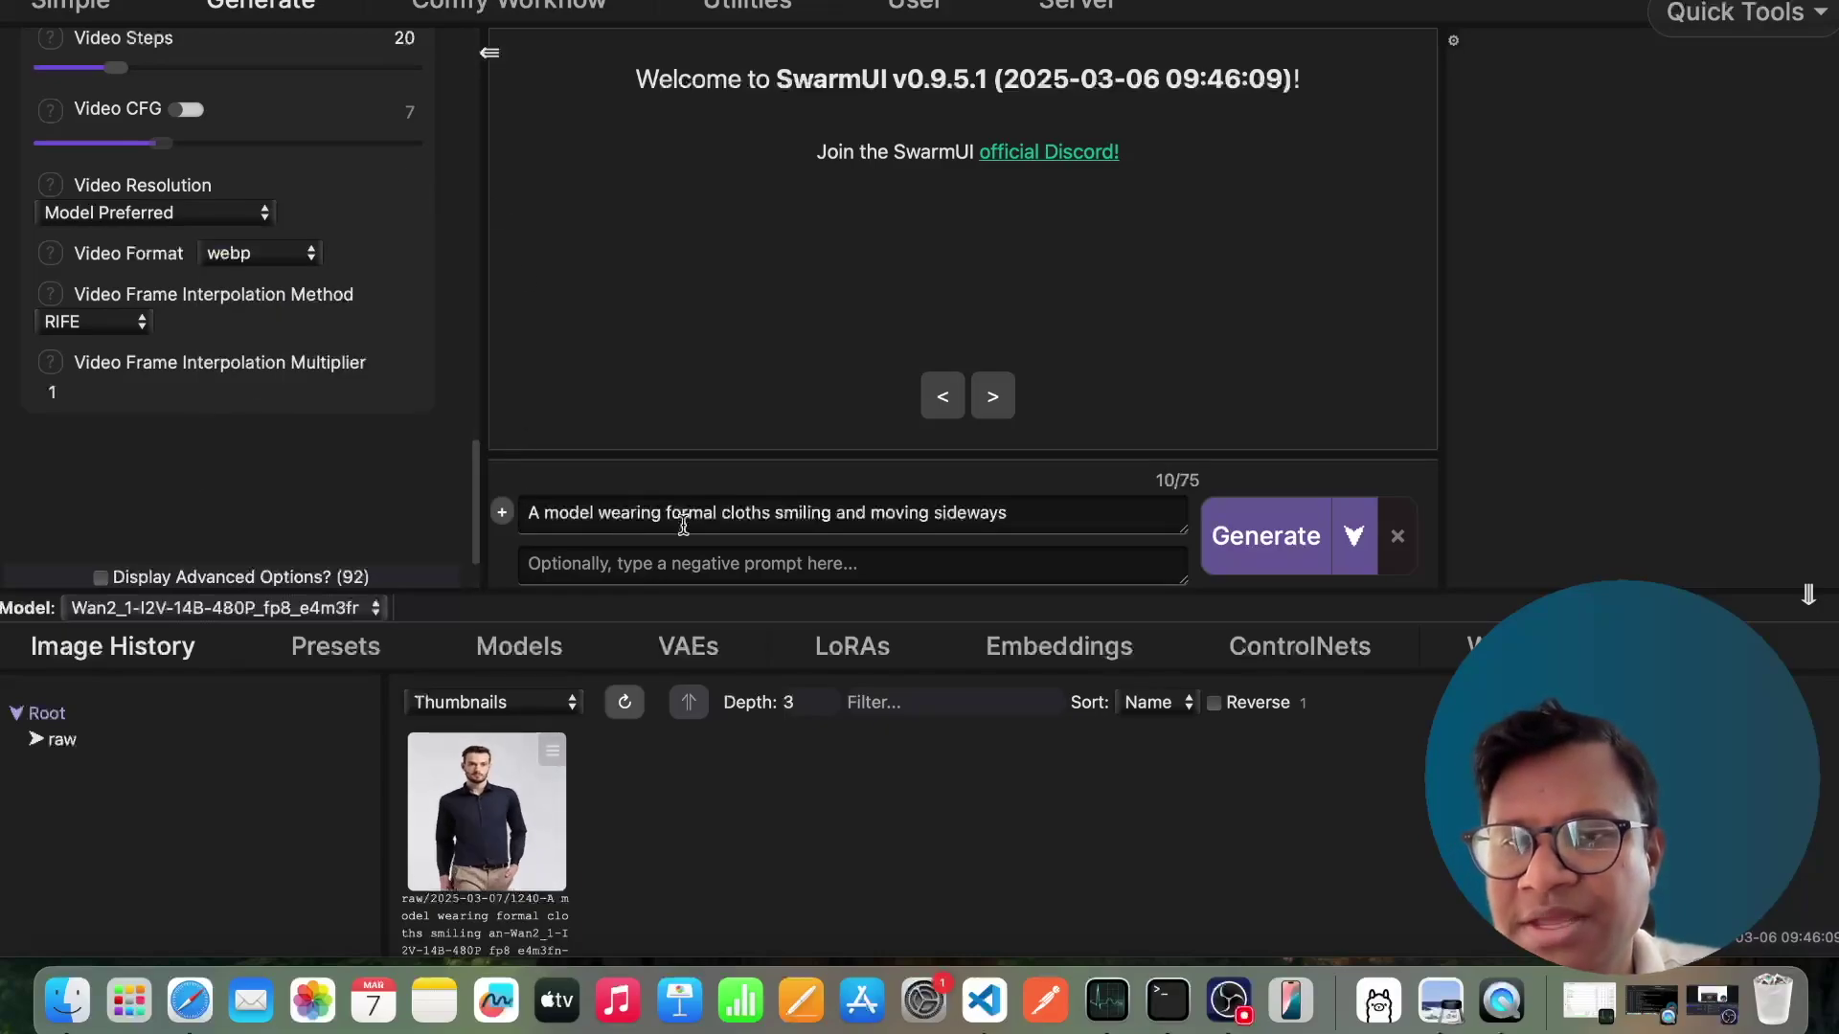
Change the prompt to "A model wearing formal cloths smiling and turning" and start the generation.
left_click(1037, 520)
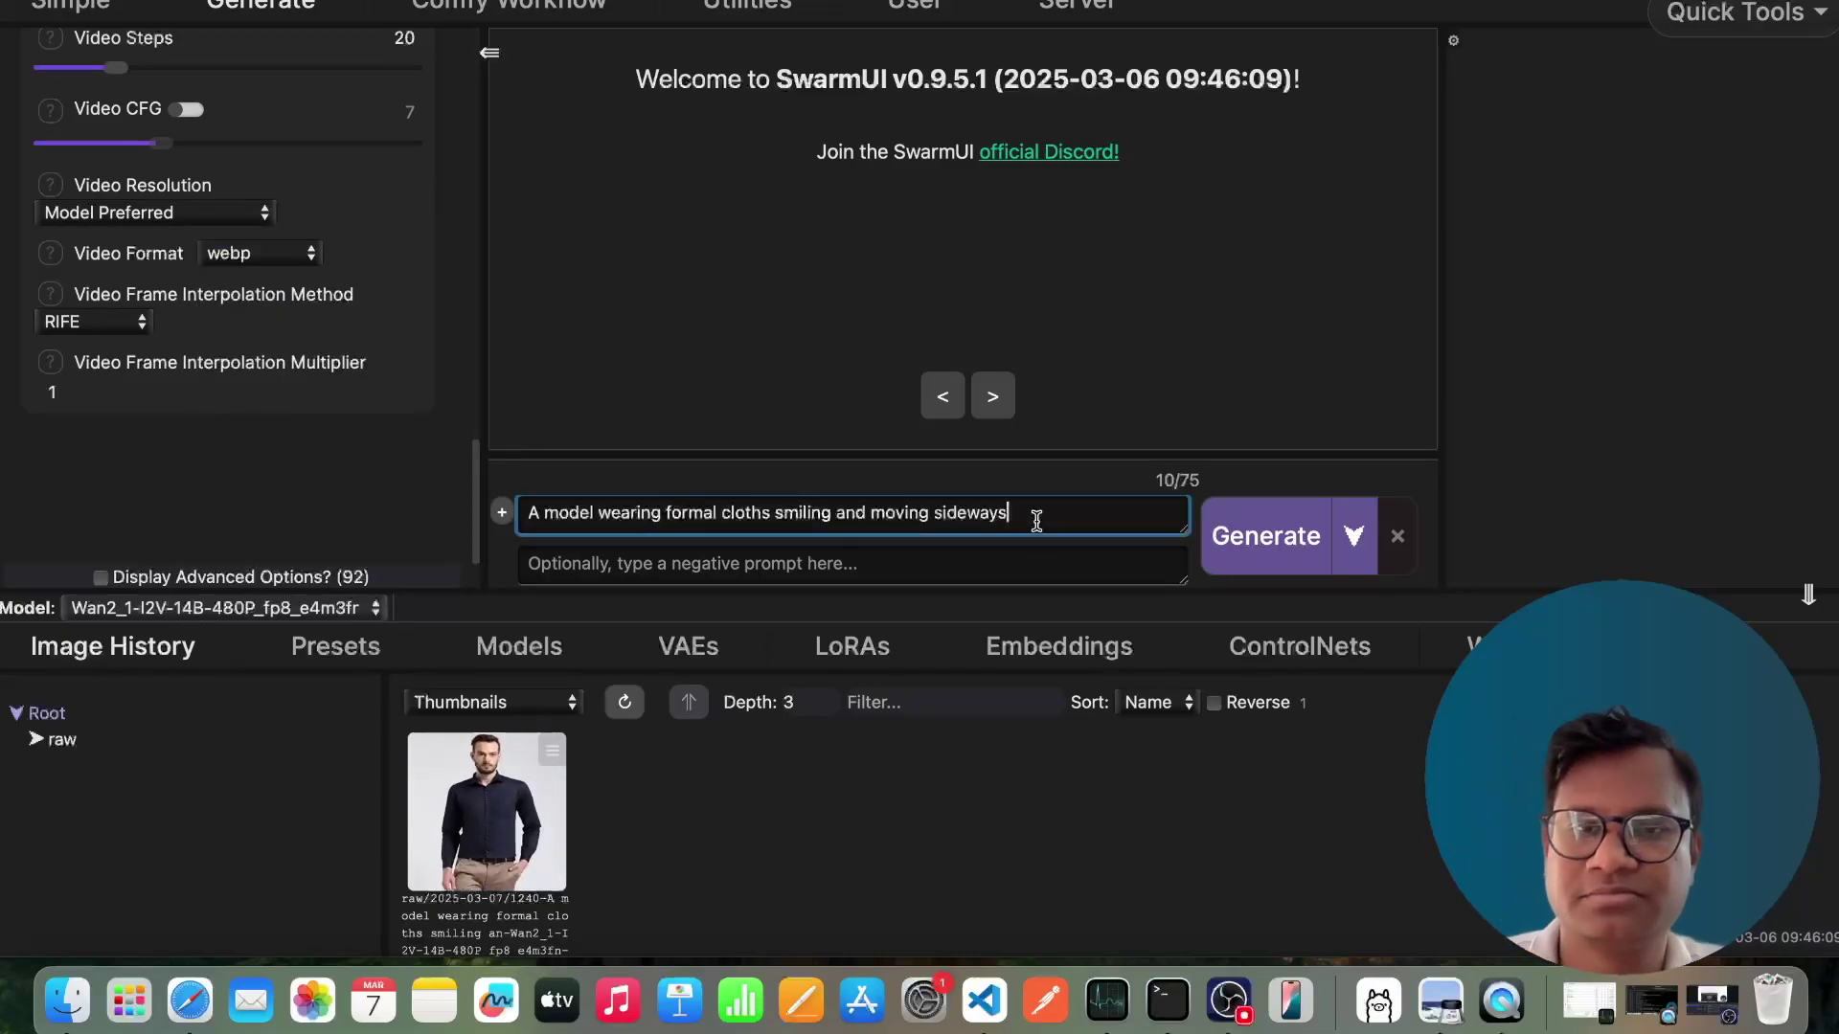
key("BackSpace")
key("BackSpace")
key("BackSpace")
key("BackSpace")
key("BackSpace")
key("BackSpace")
key("BackSpace")
key("BackSpace")
key("BackSpace")
key("BackSpace")
key("BackSpace")
key("BackSpace")
key("BackSpace")
key("BackSpace")
key("BackSpace")
key("BackSpace")
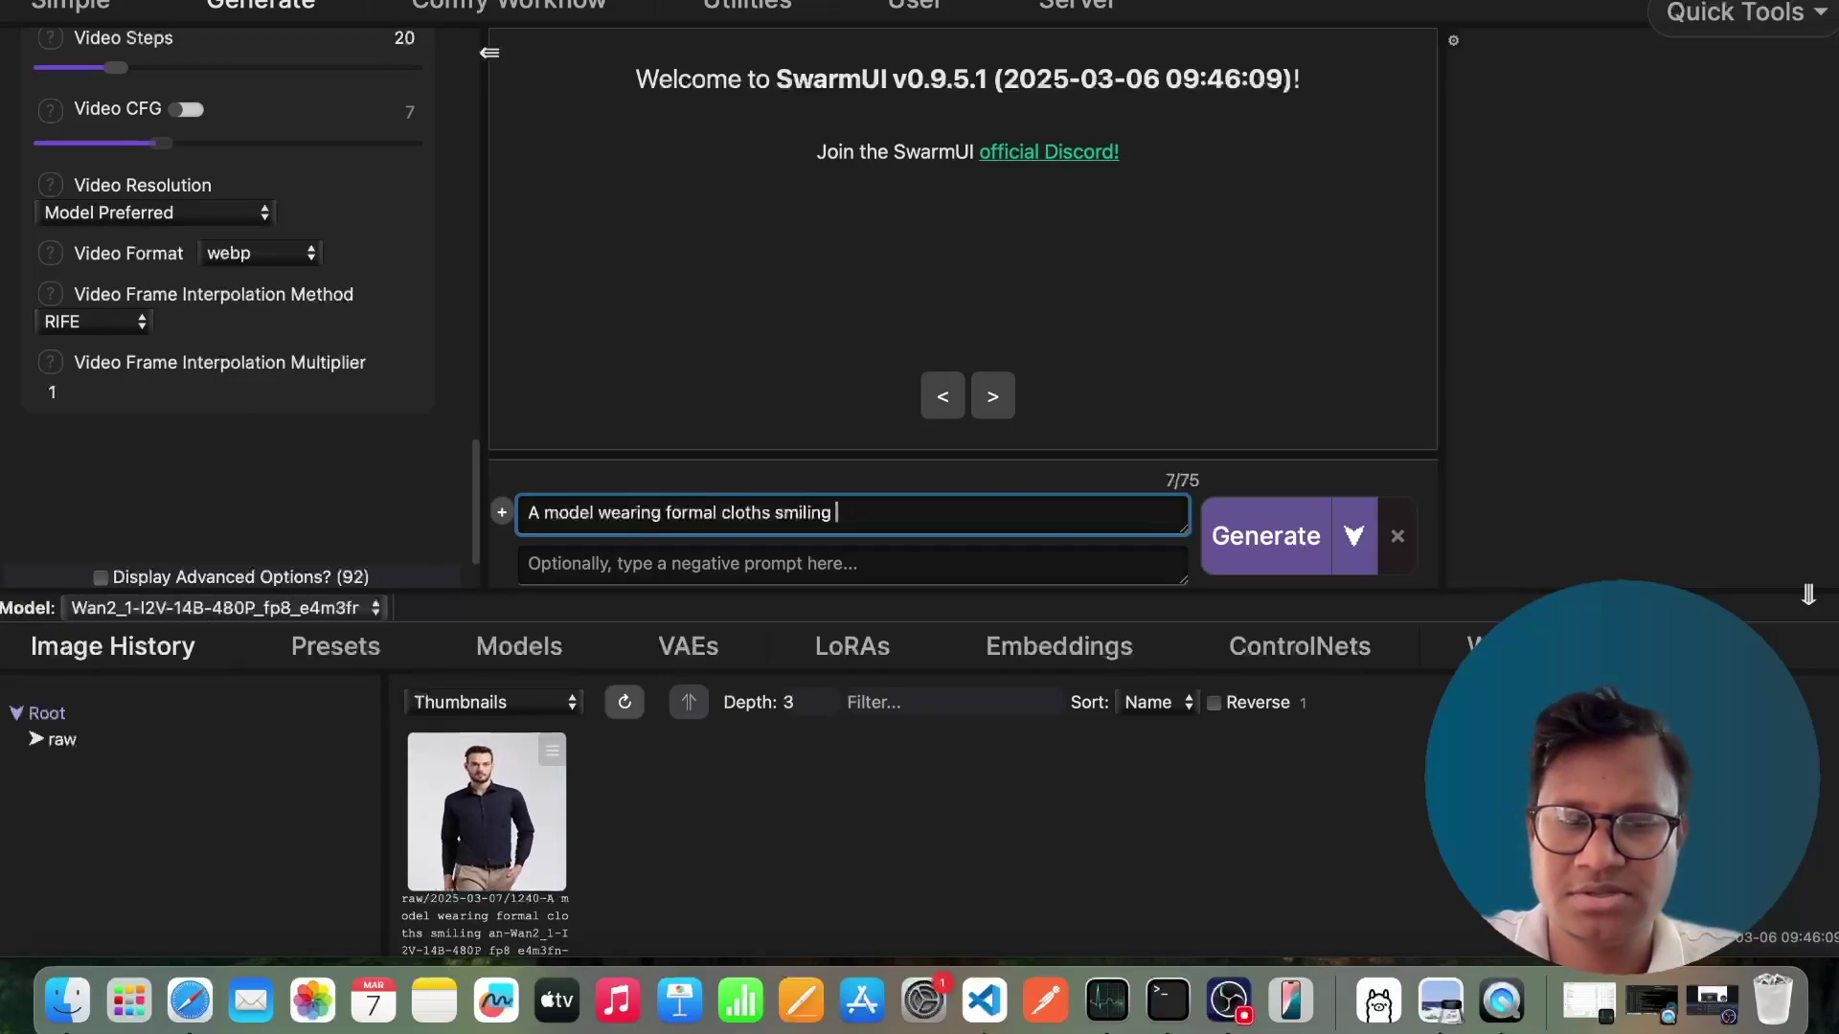
type("turning le")
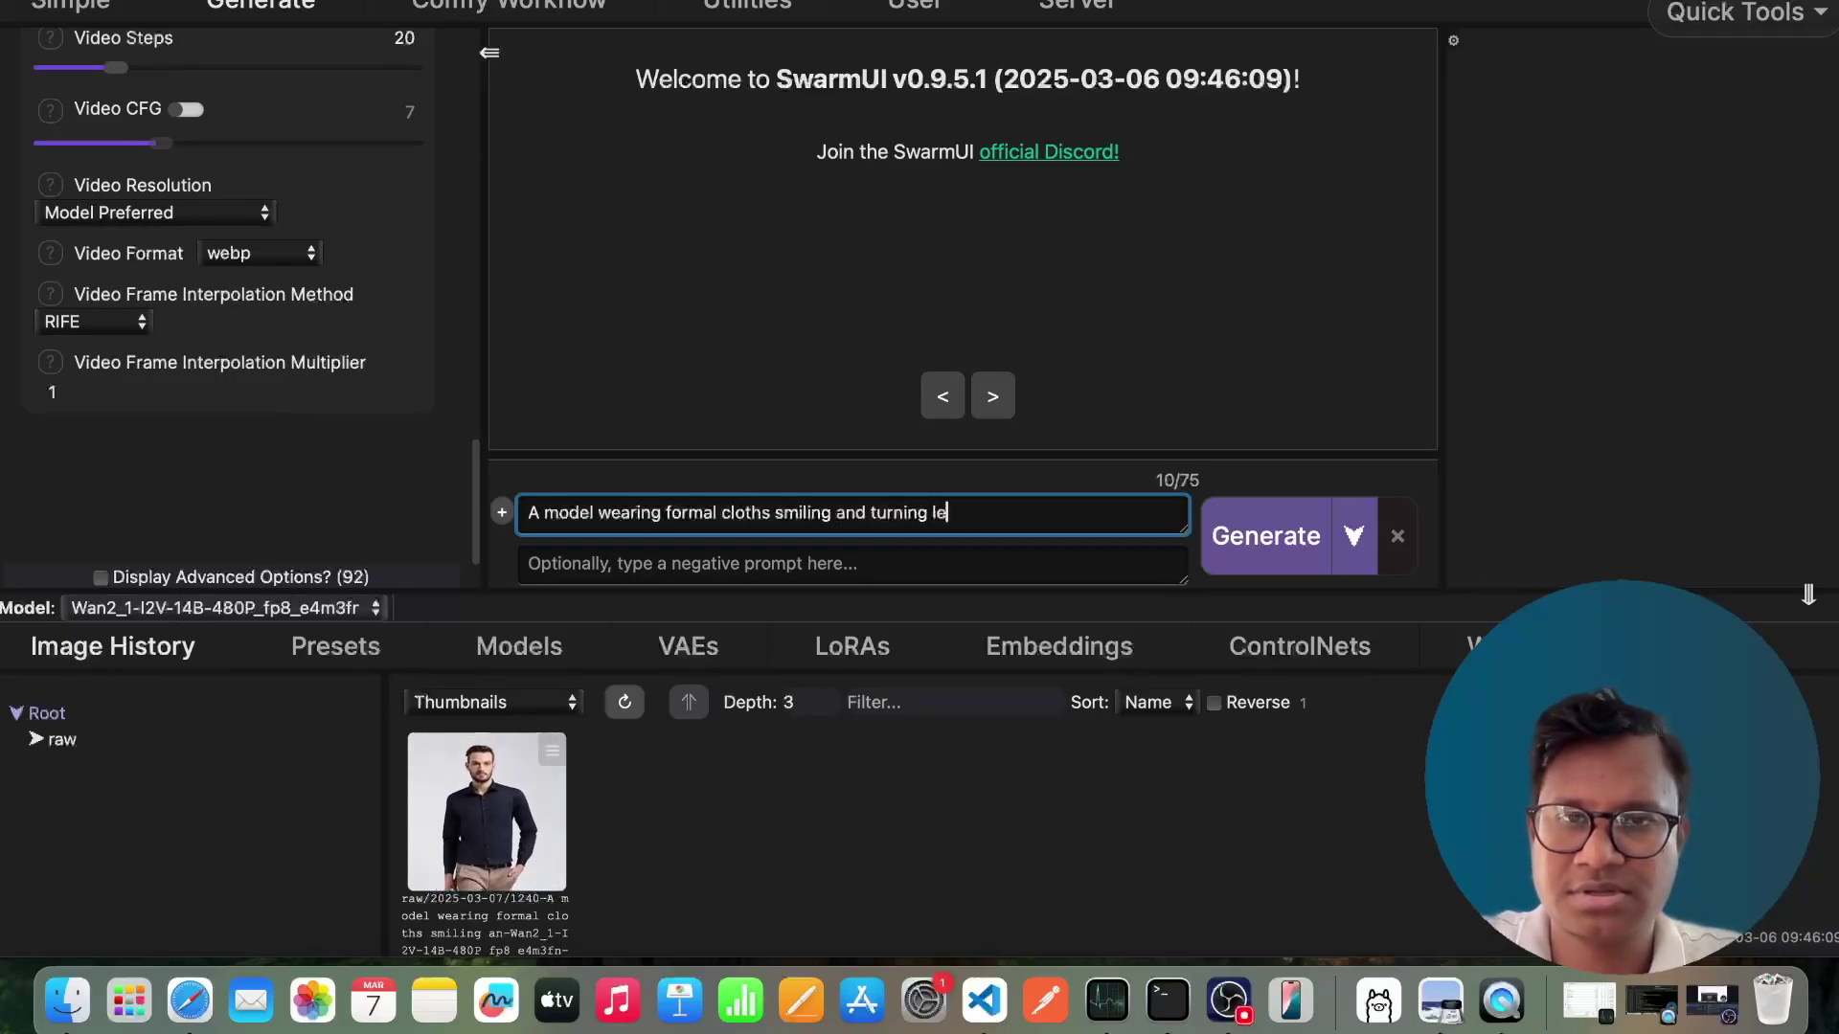
type("ft")
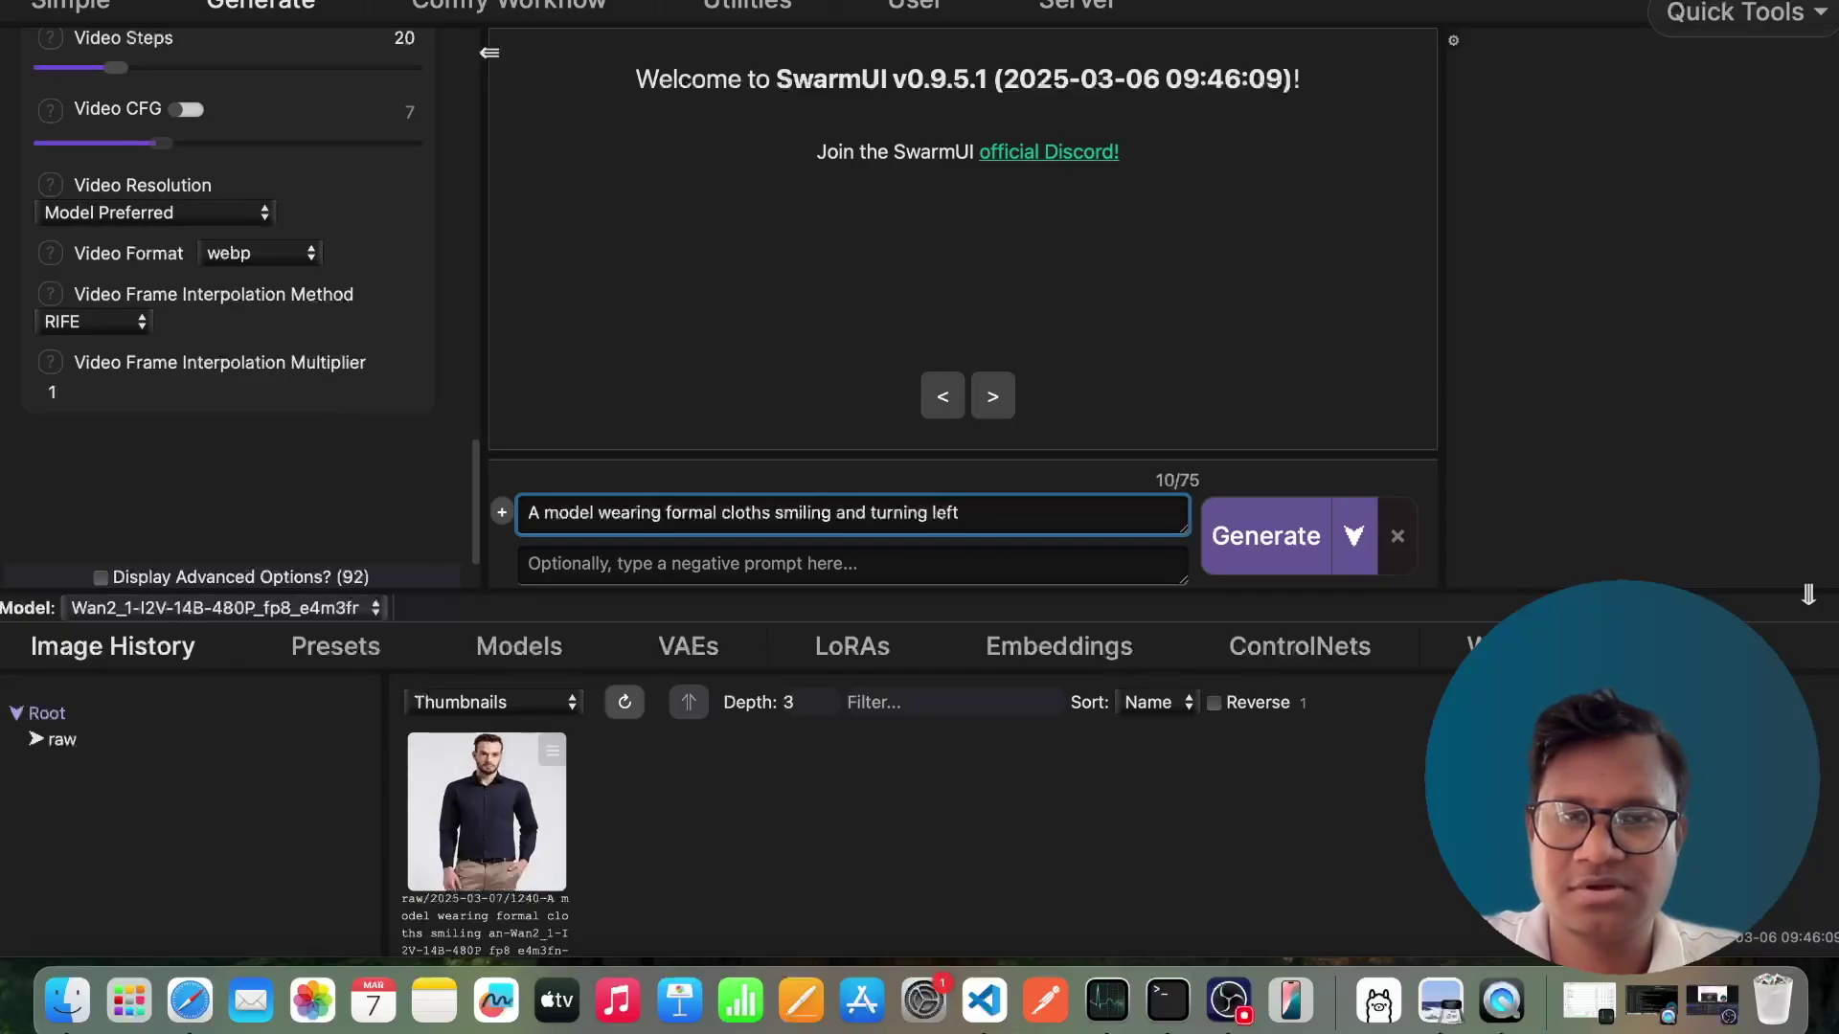
key("BackSpace")
key("BackSpace")
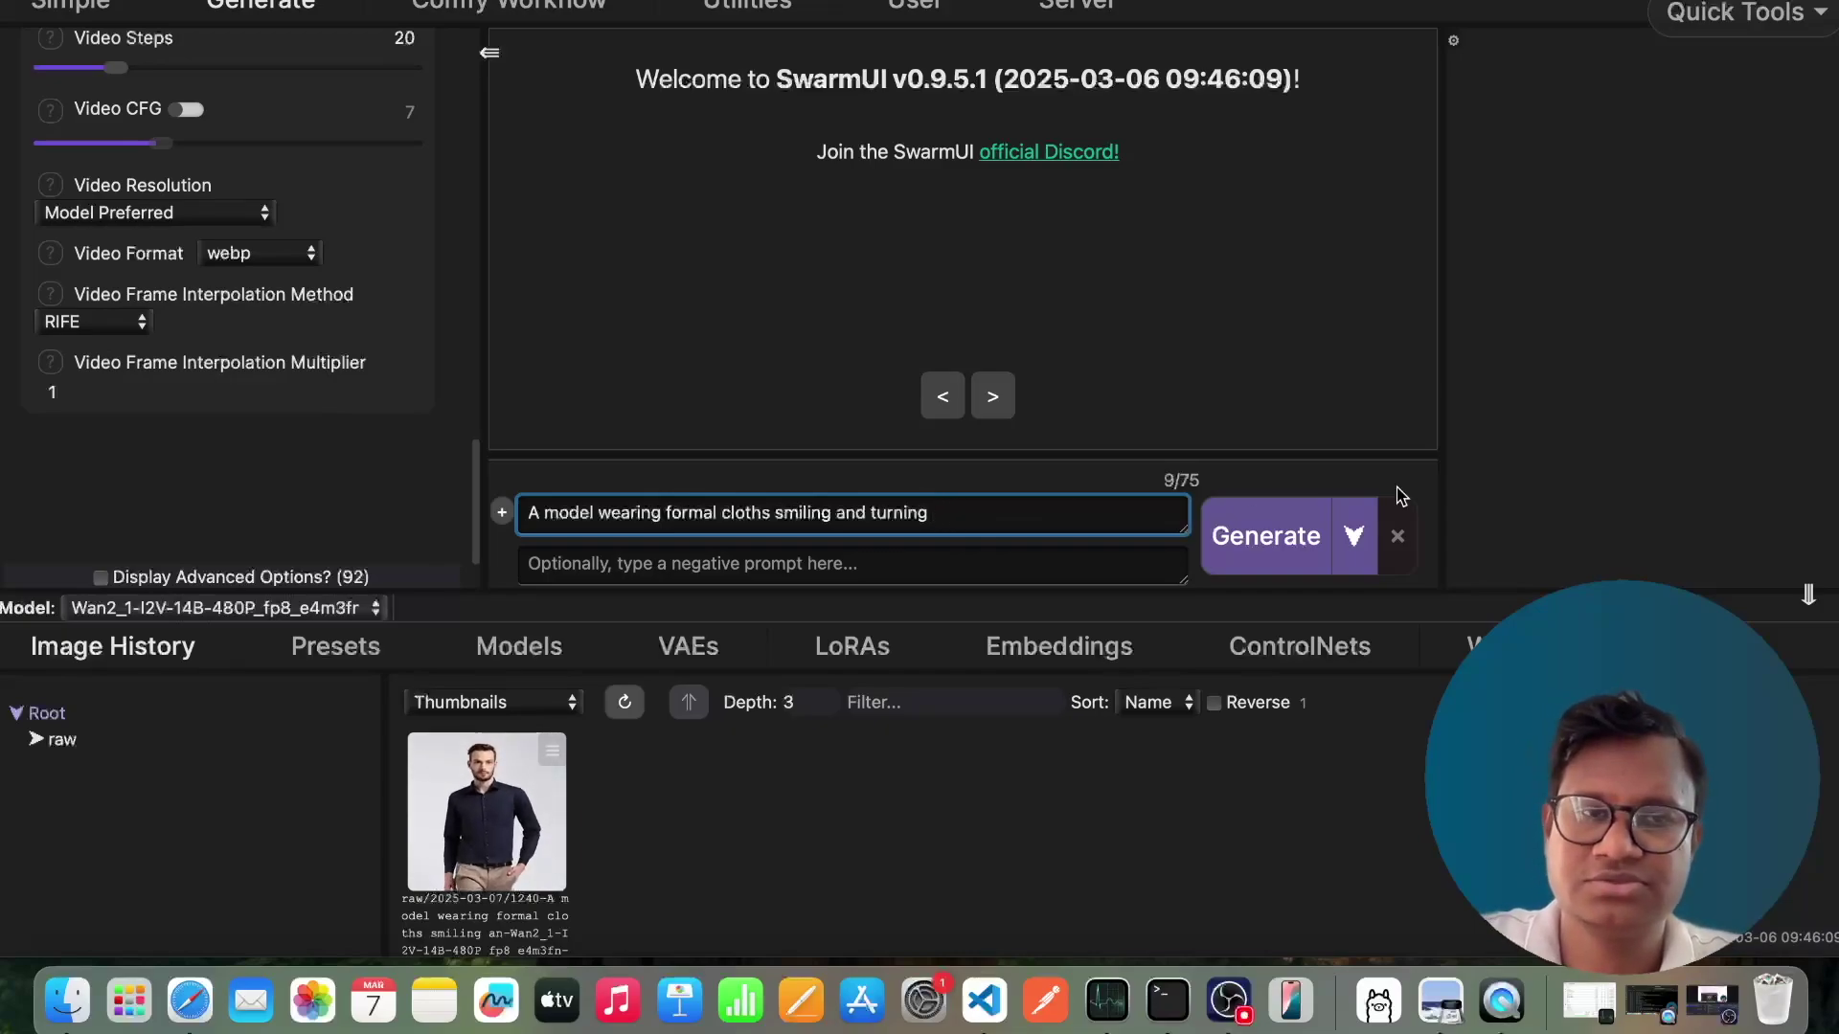
left_click(1287, 549)
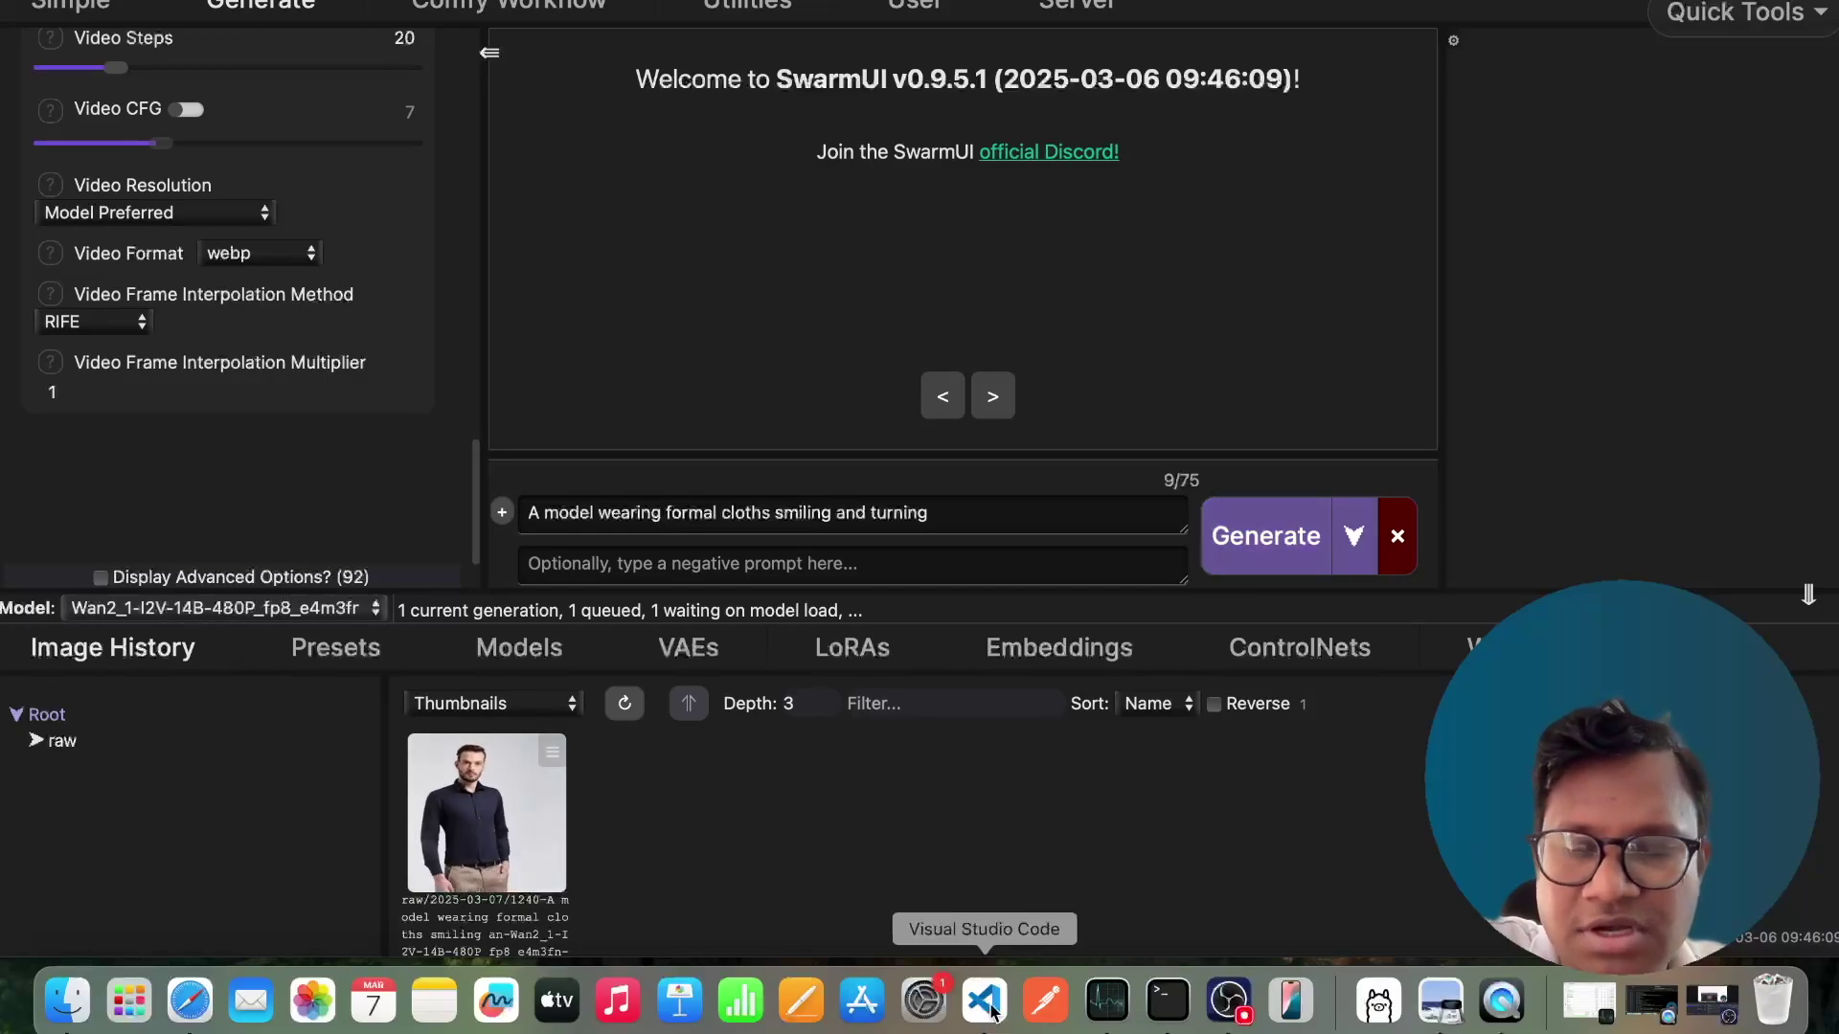
Switch to Finder and examine the contents of the clip and VAE folders inside SwarmUI's Models folder.
left_click(69, 1018)
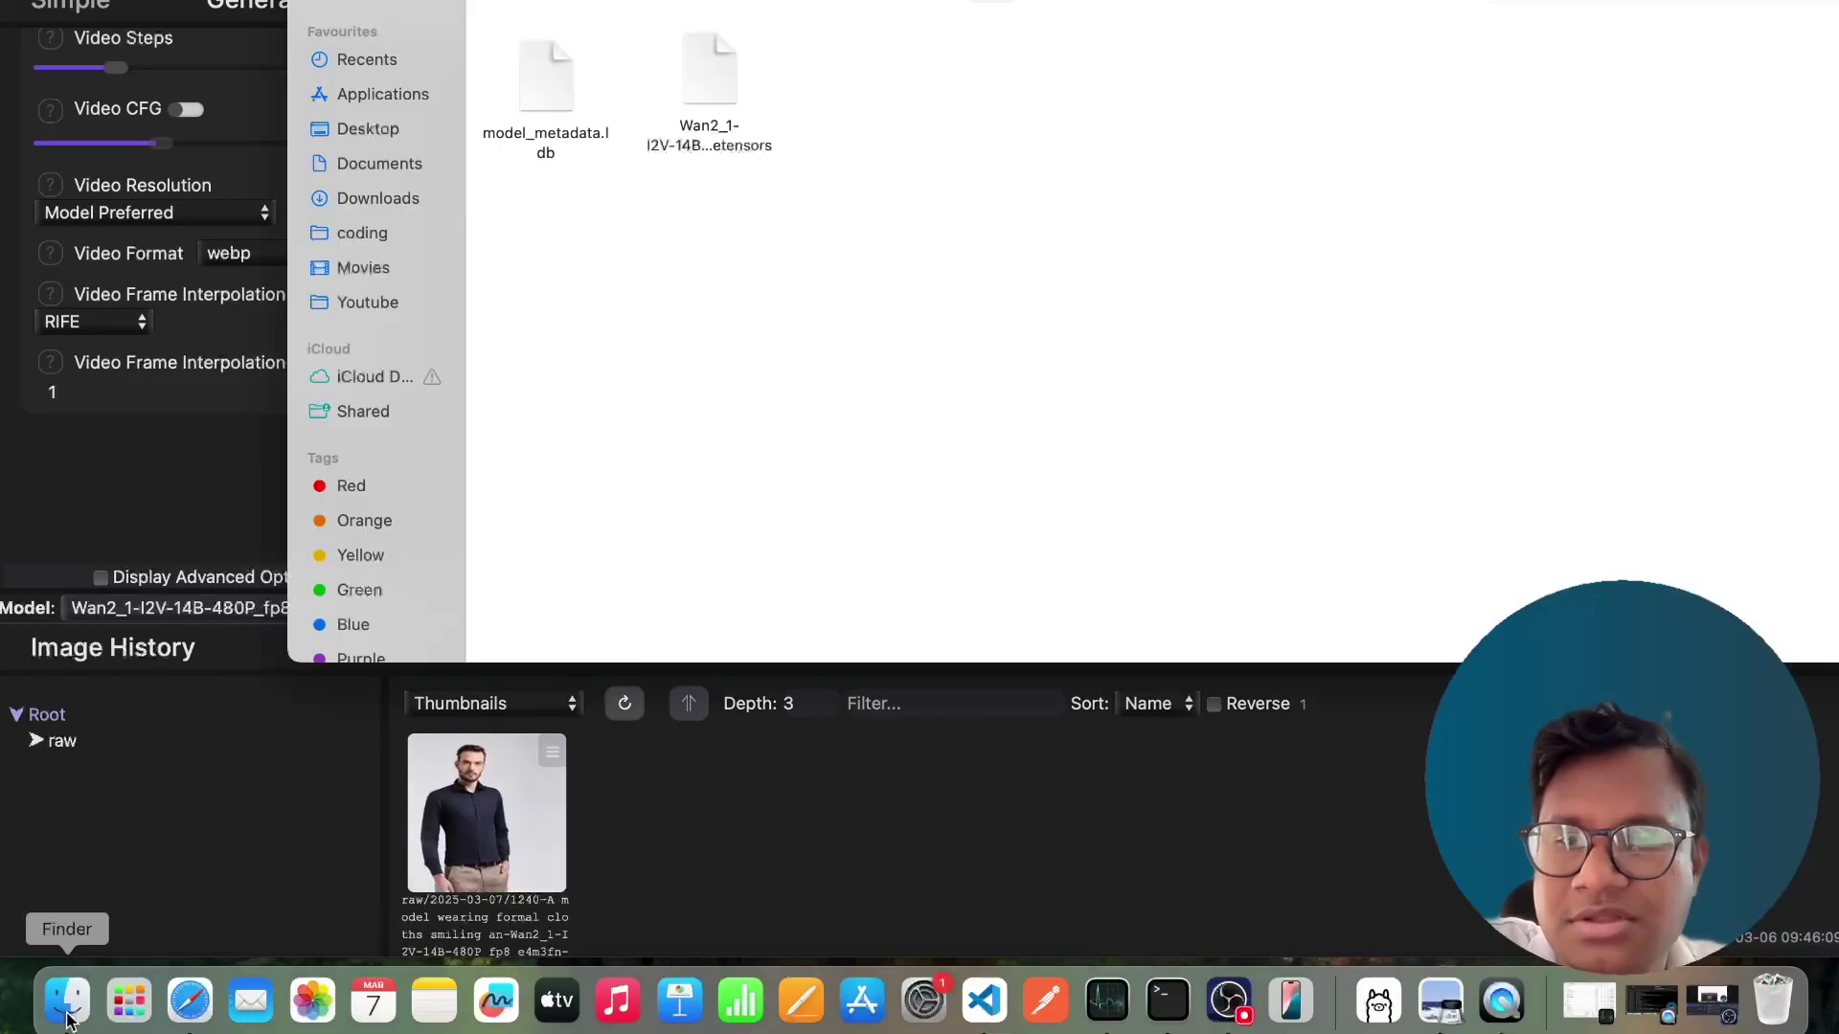
left_click(506, 3)
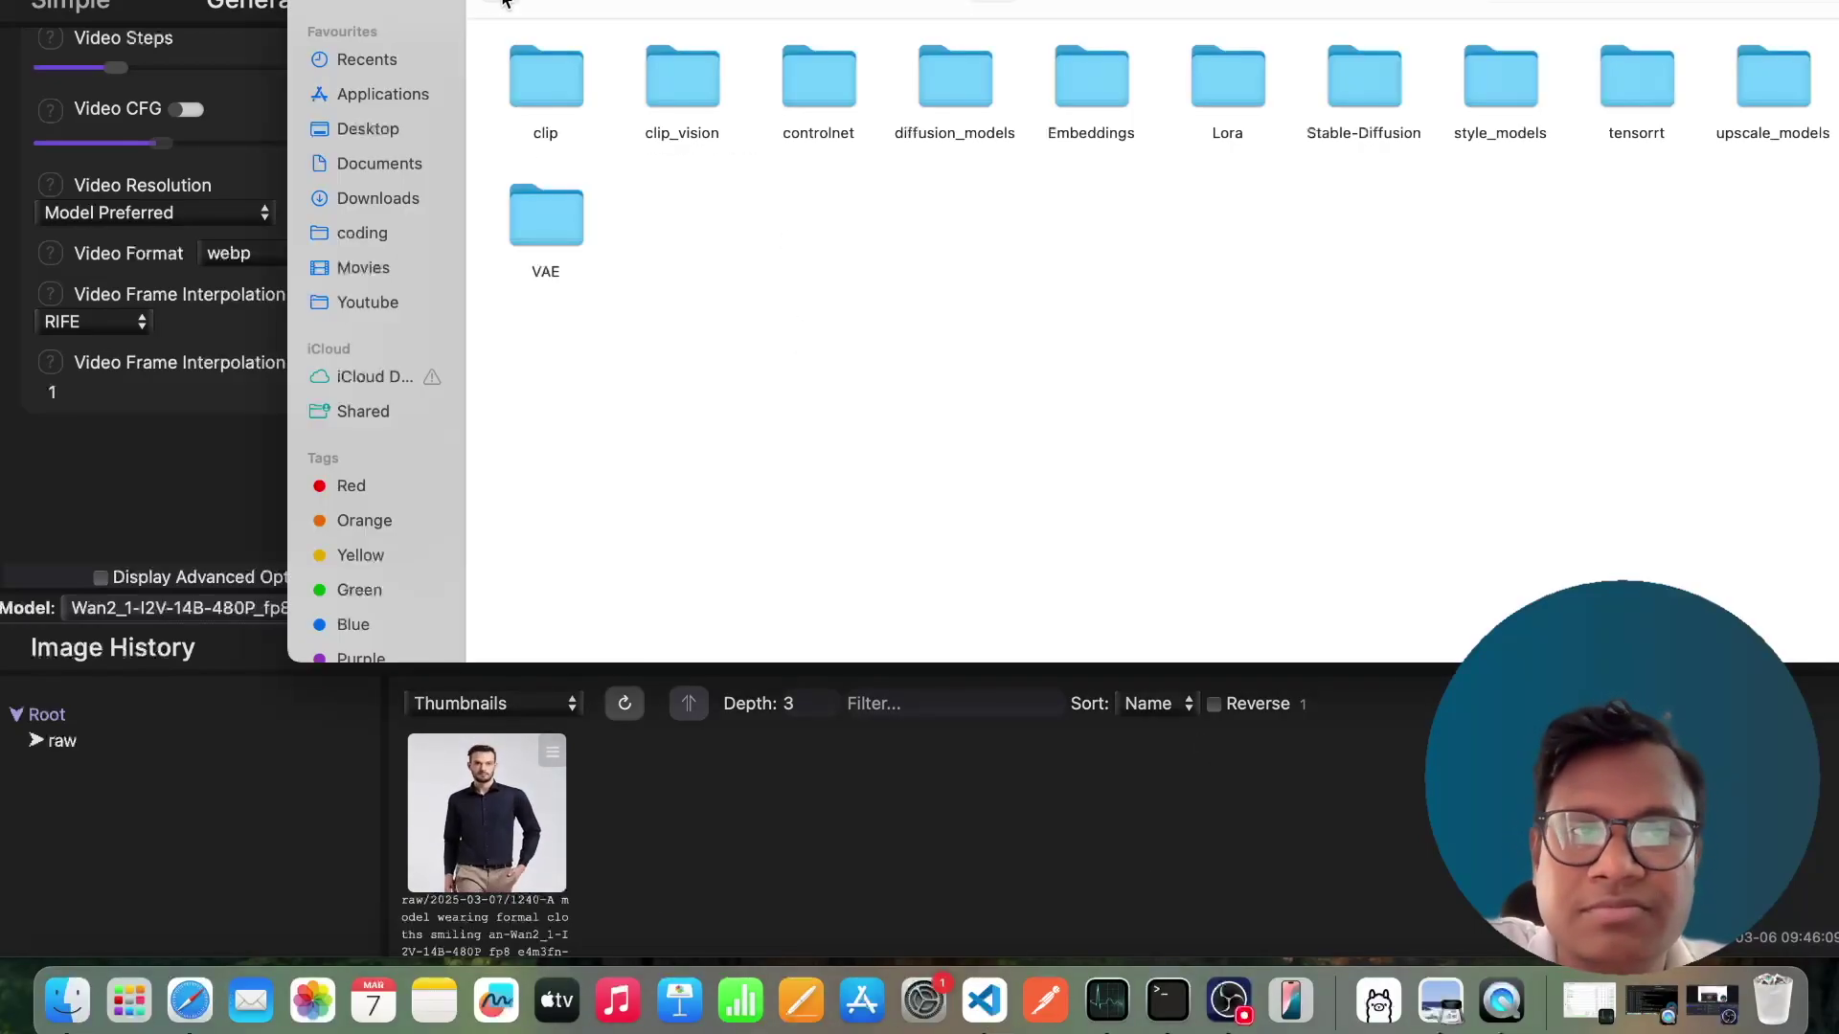
double_click(565, 91)
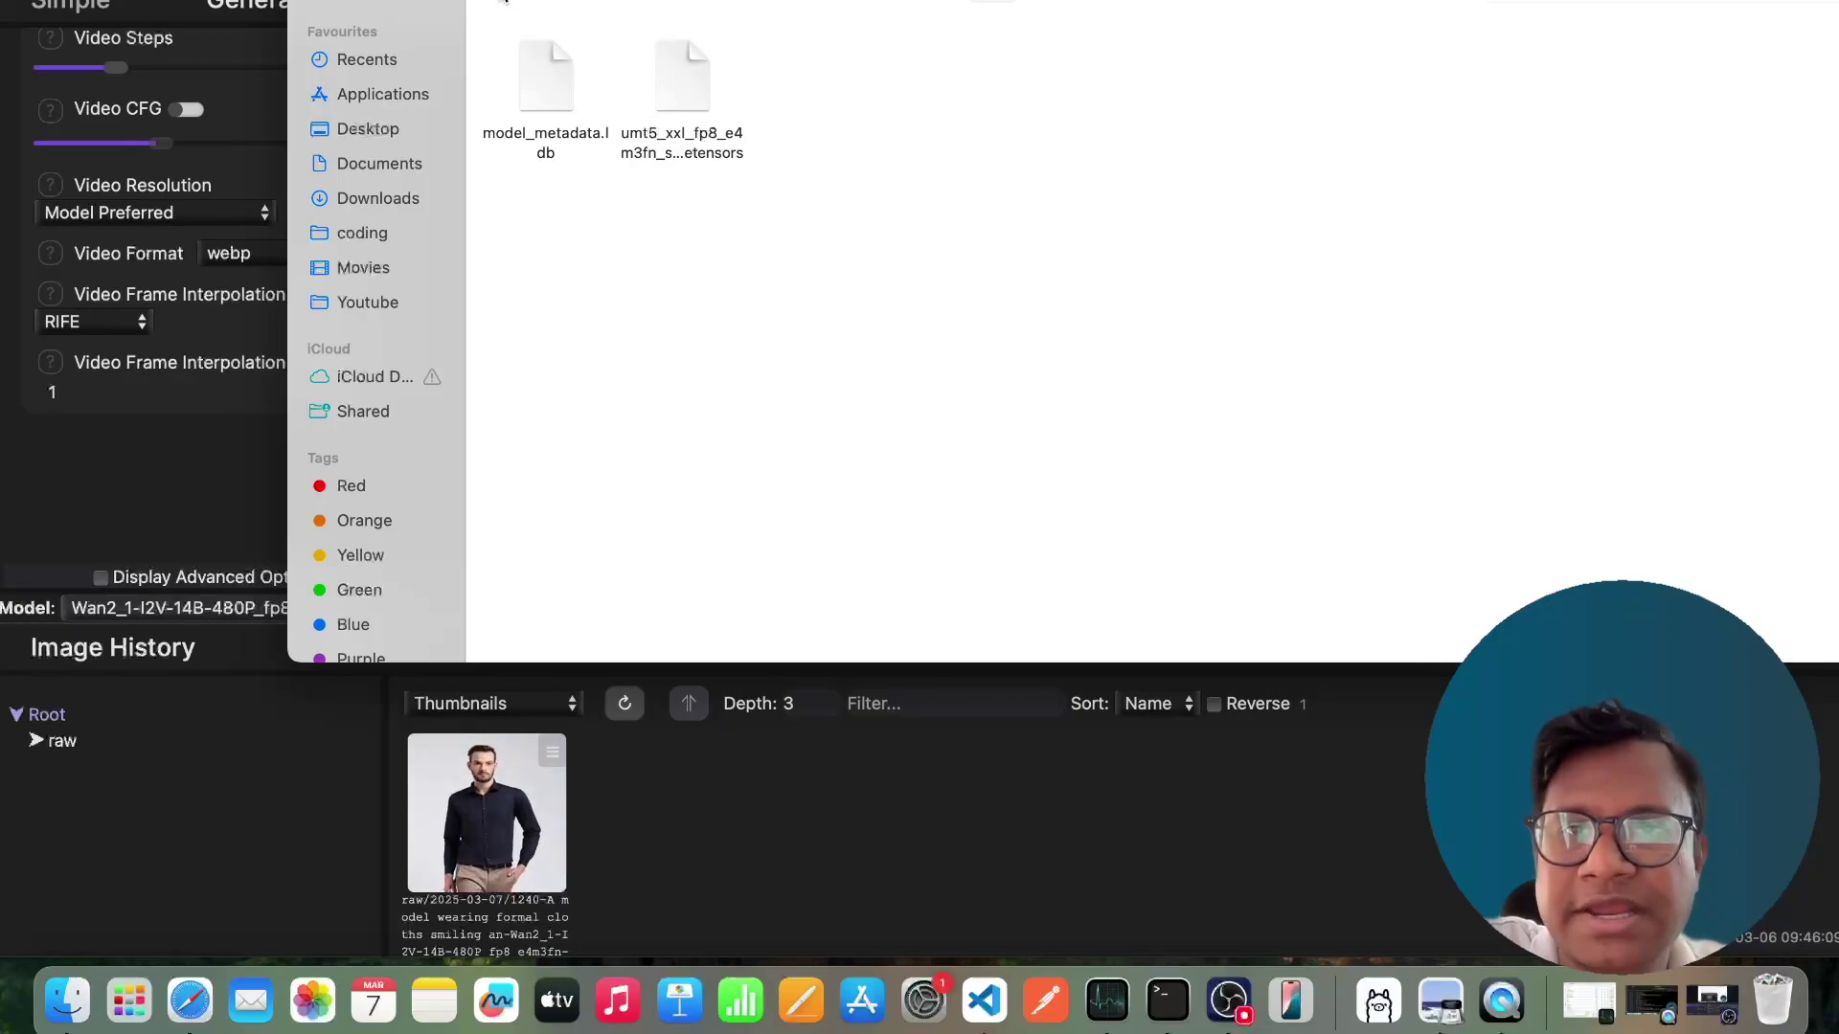
left_click(502, 0)
double_click(555, 233)
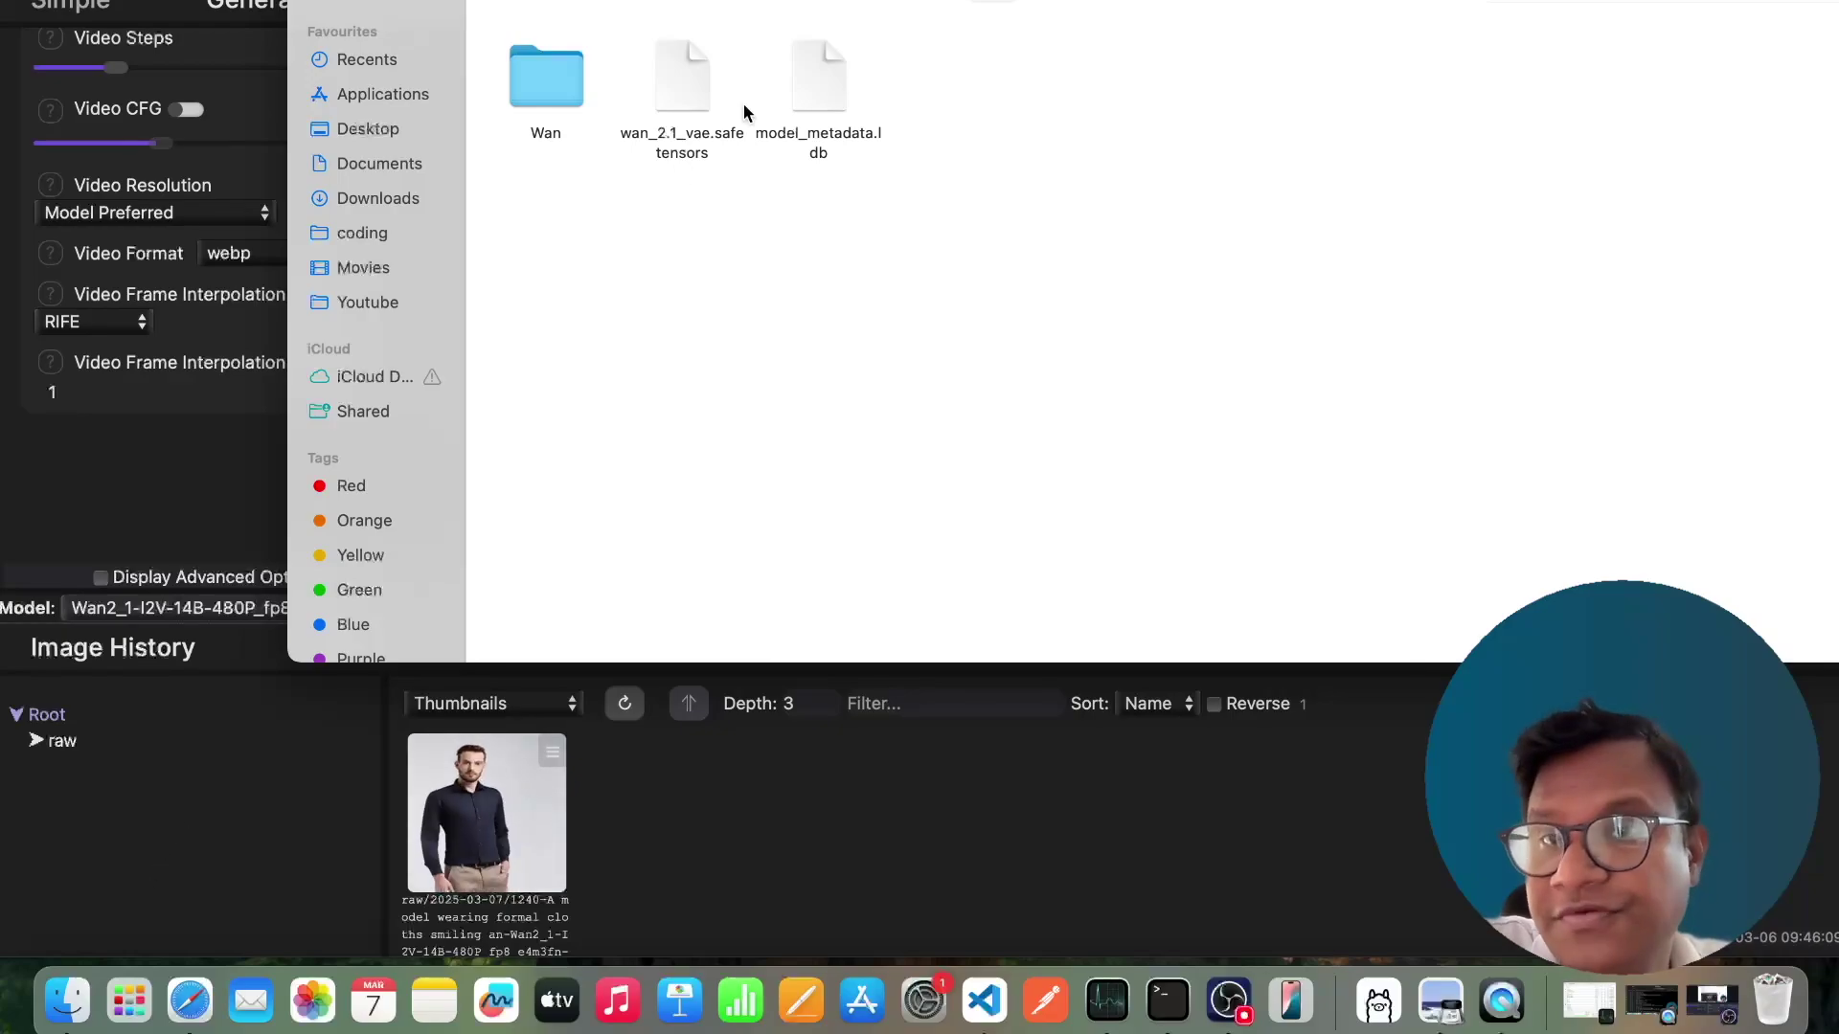
Switch back to Hugging Face in the browser, view the Comfy-Org organization page, and return to the wan2.1_t2v_1.3B_fp16.safetensors file page.
left_click(126, 919)
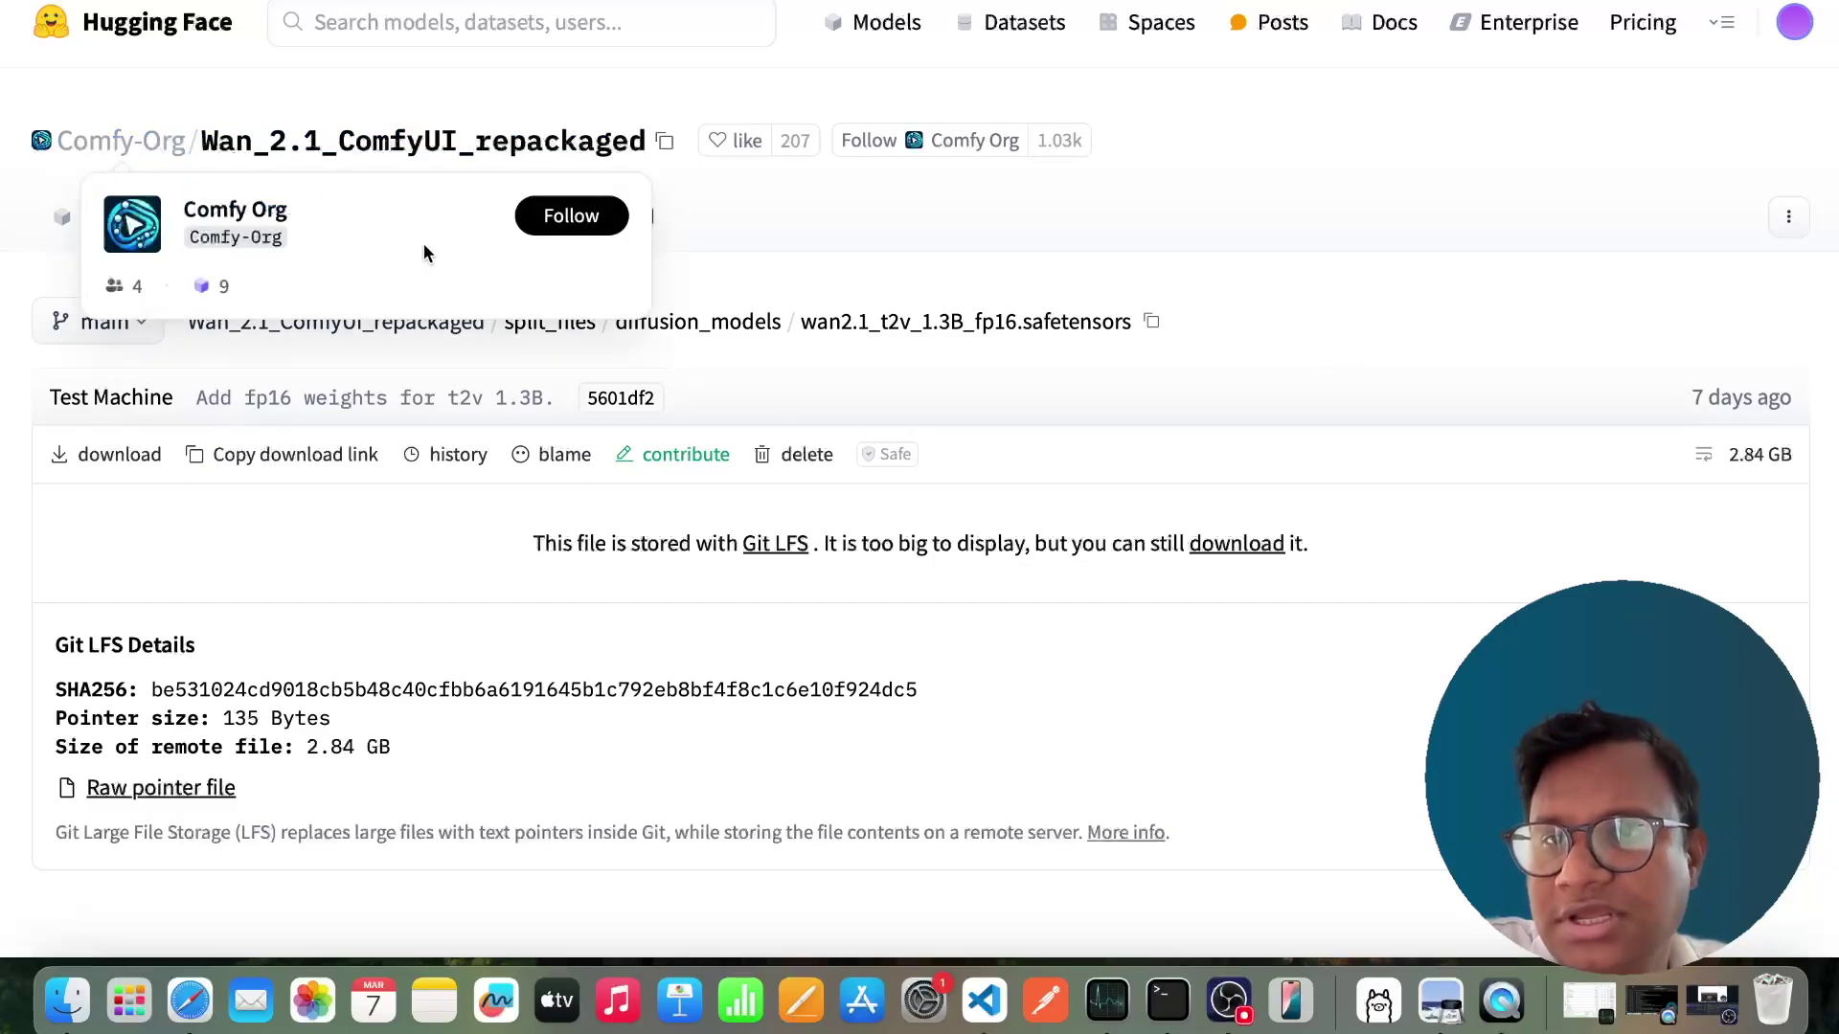
left_click(162, 155)
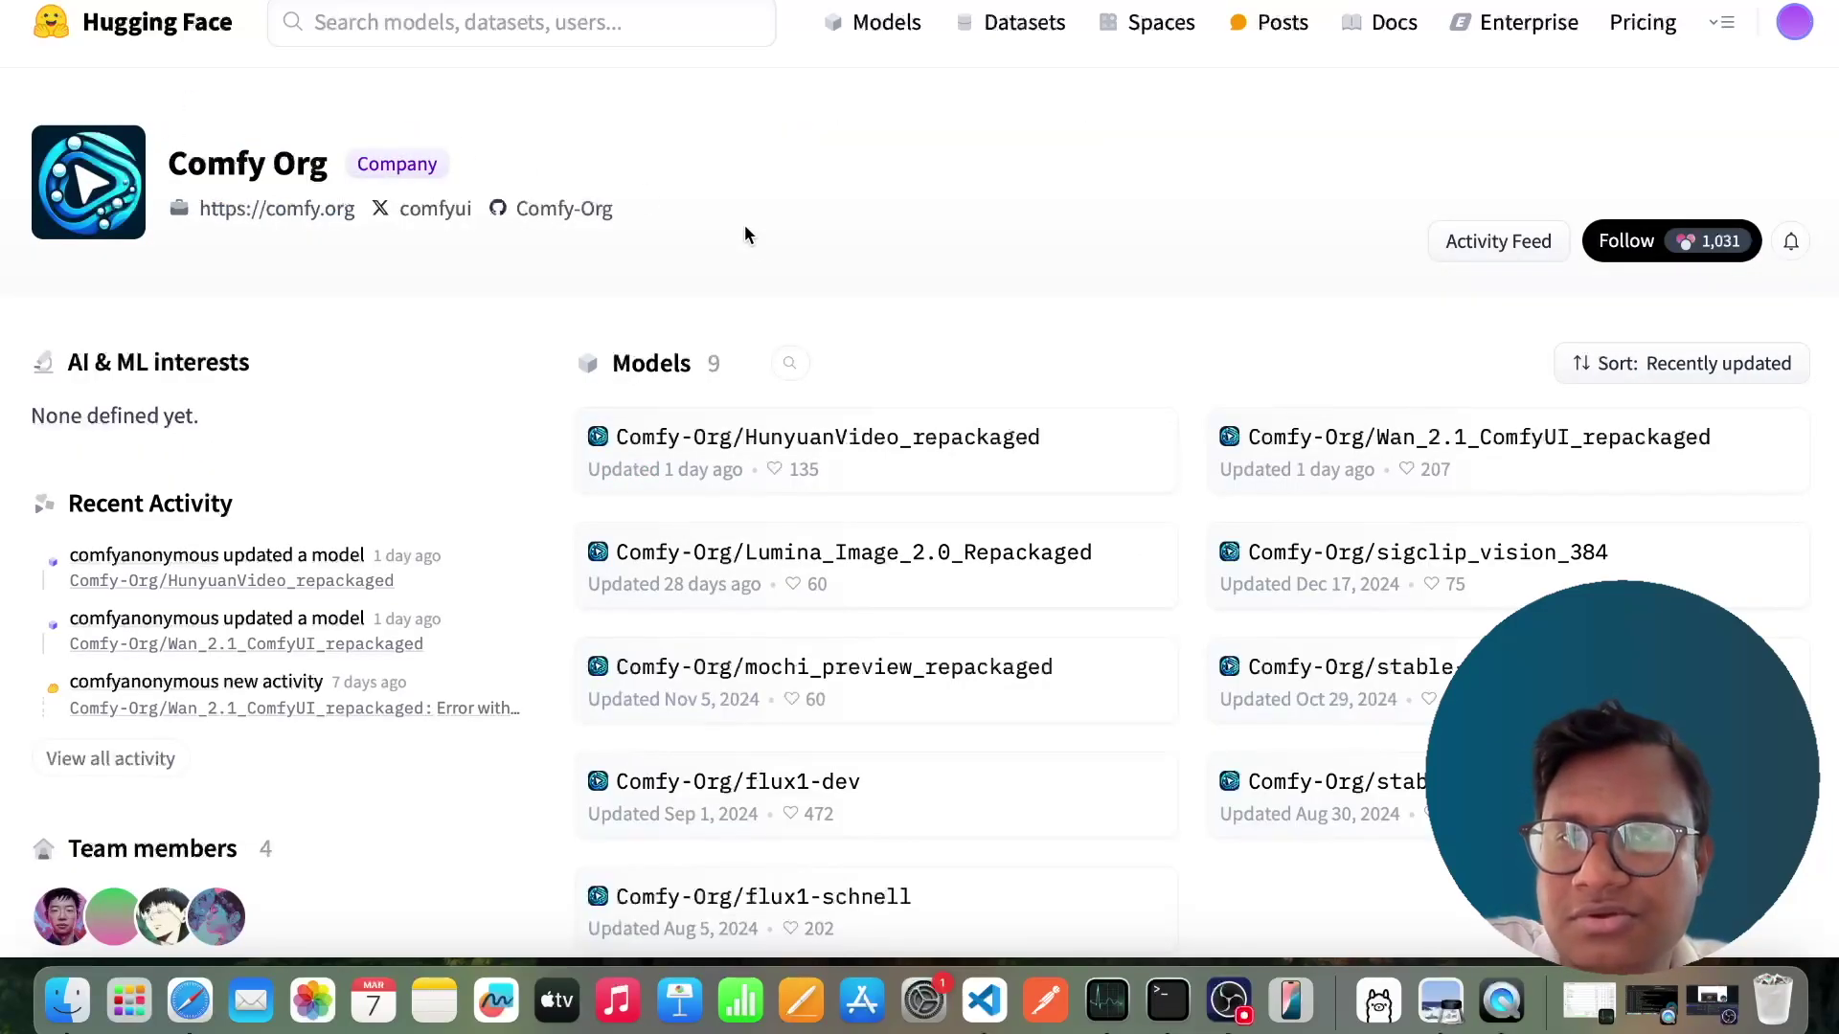
key("super+bracketleft")
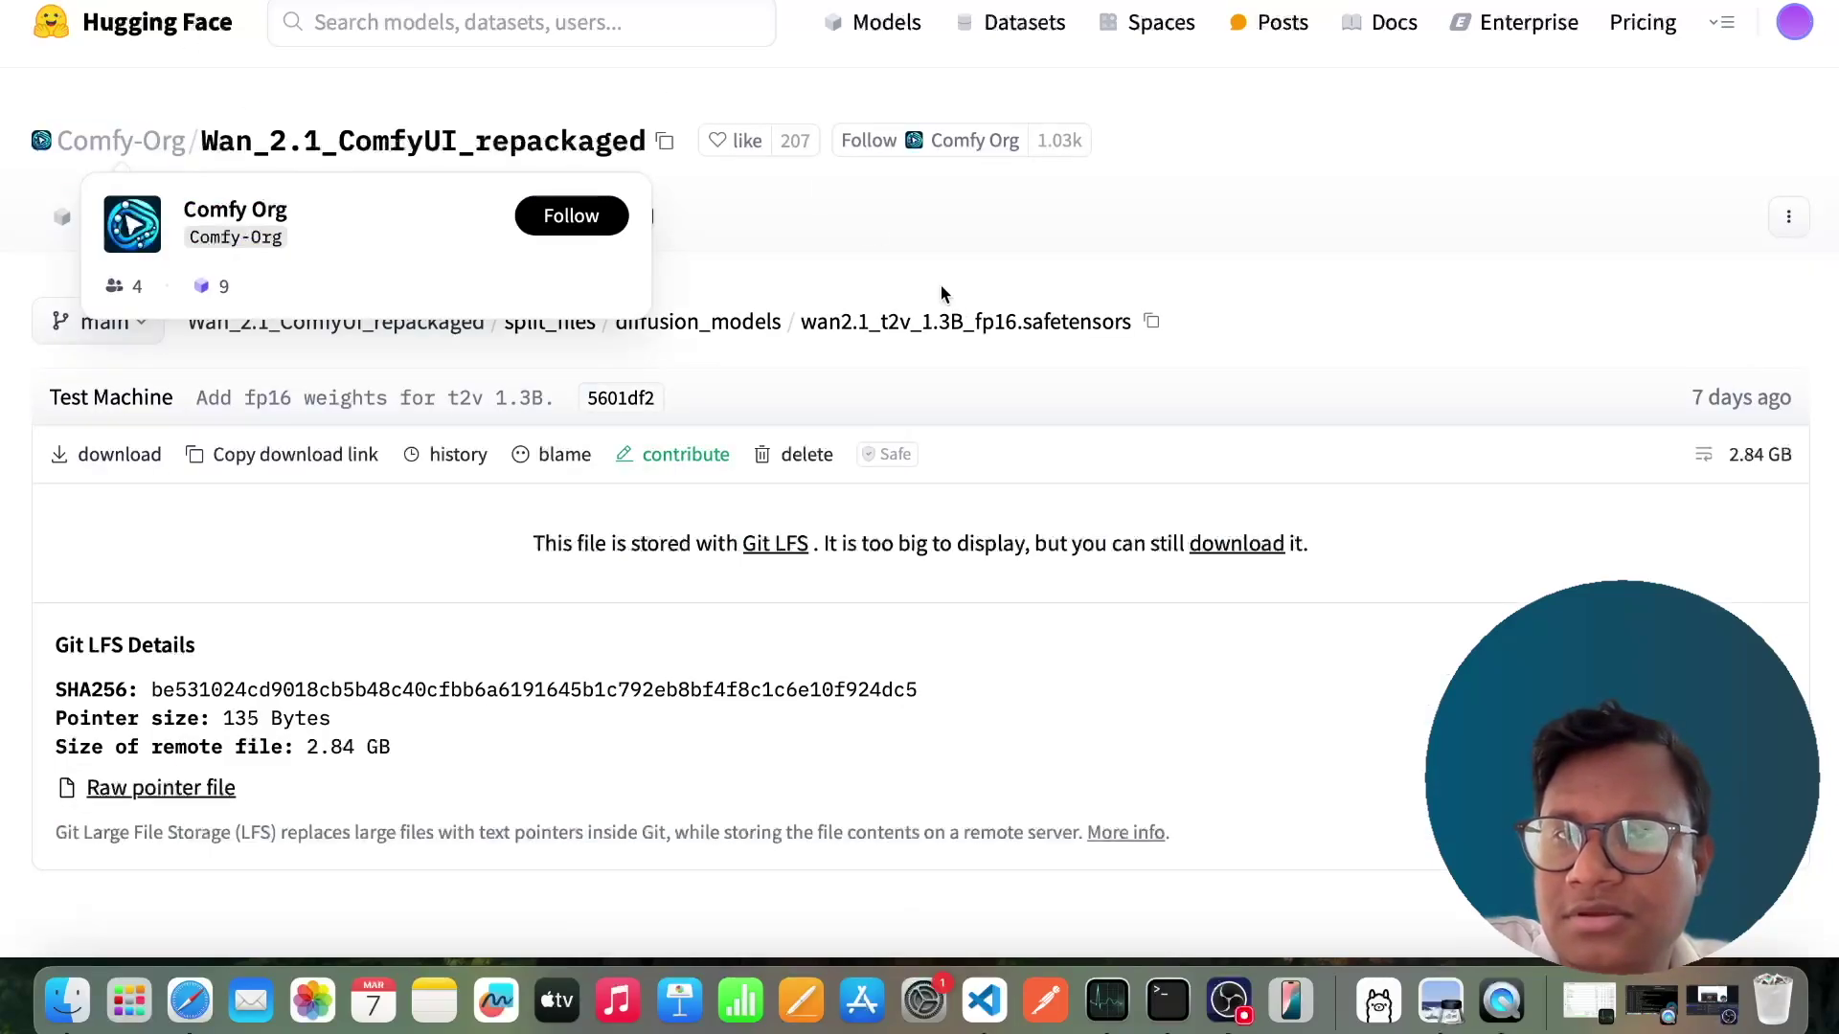
Open the split_files folder in the files of the Wan_2.1_ComfyUI_repackaged repository and view its text_encoders folder.
left_click(556, 148)
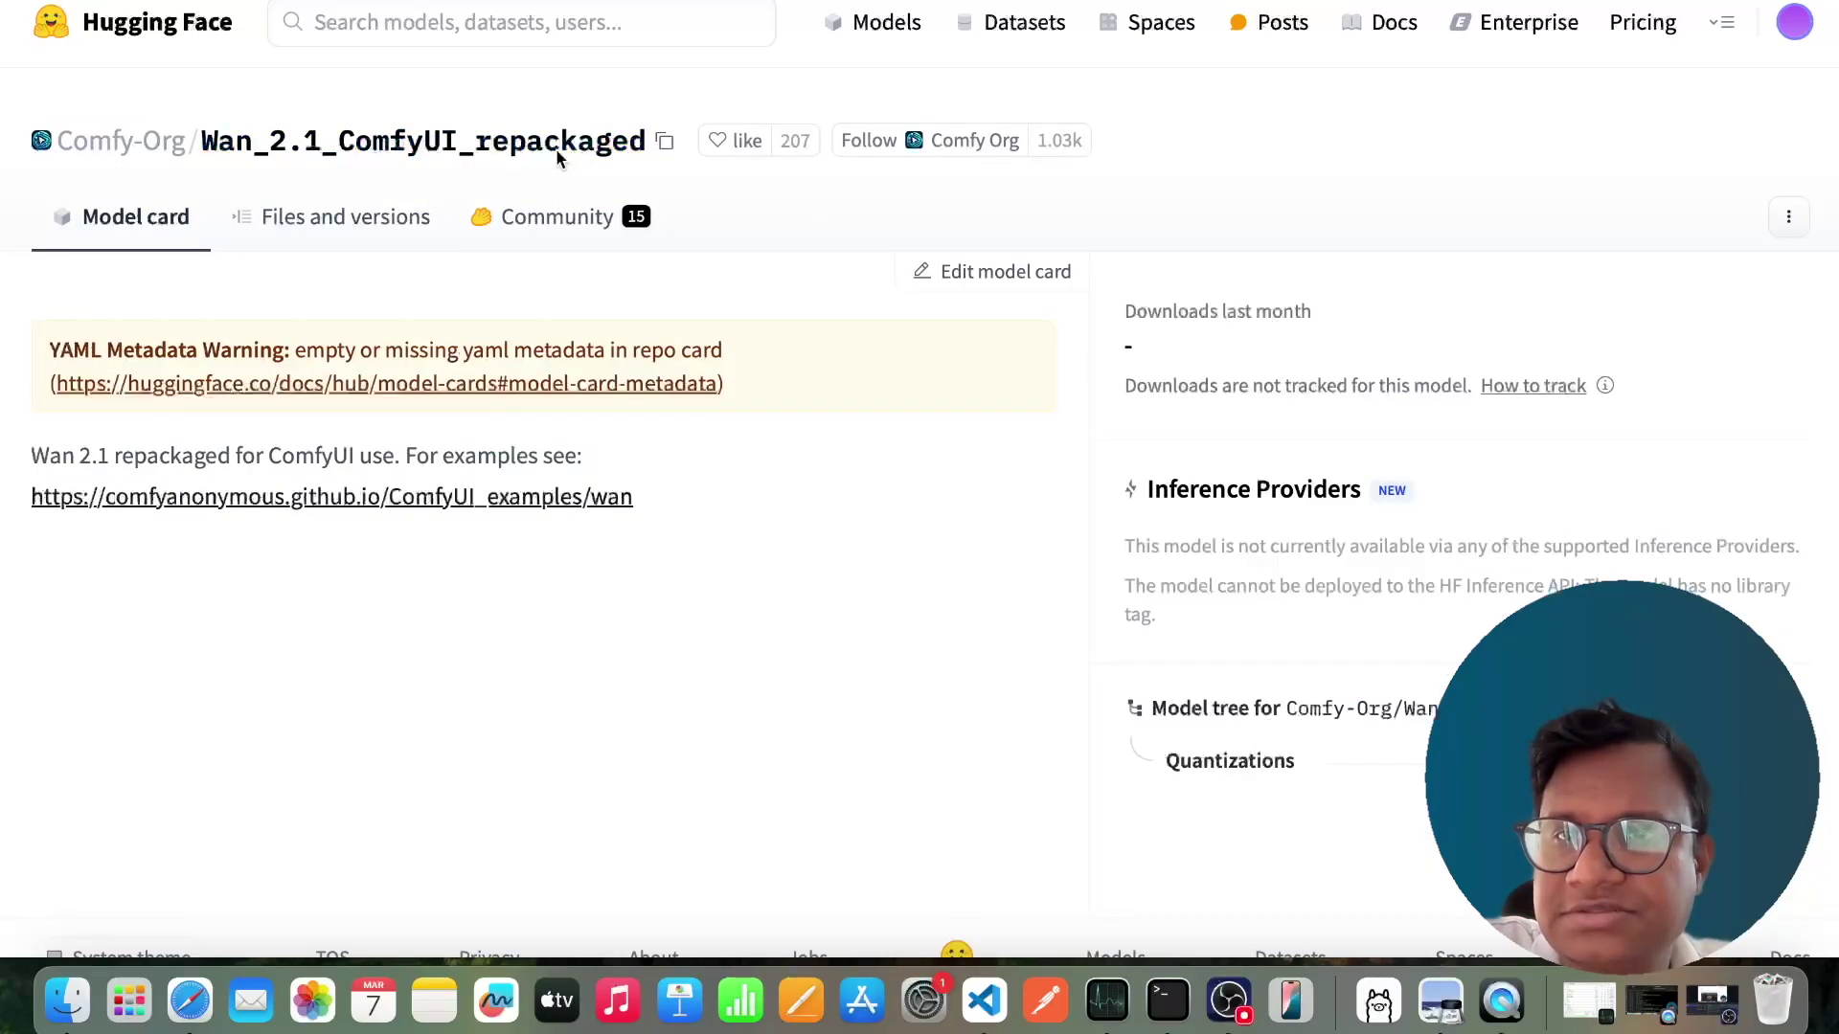
left_click(375, 218)
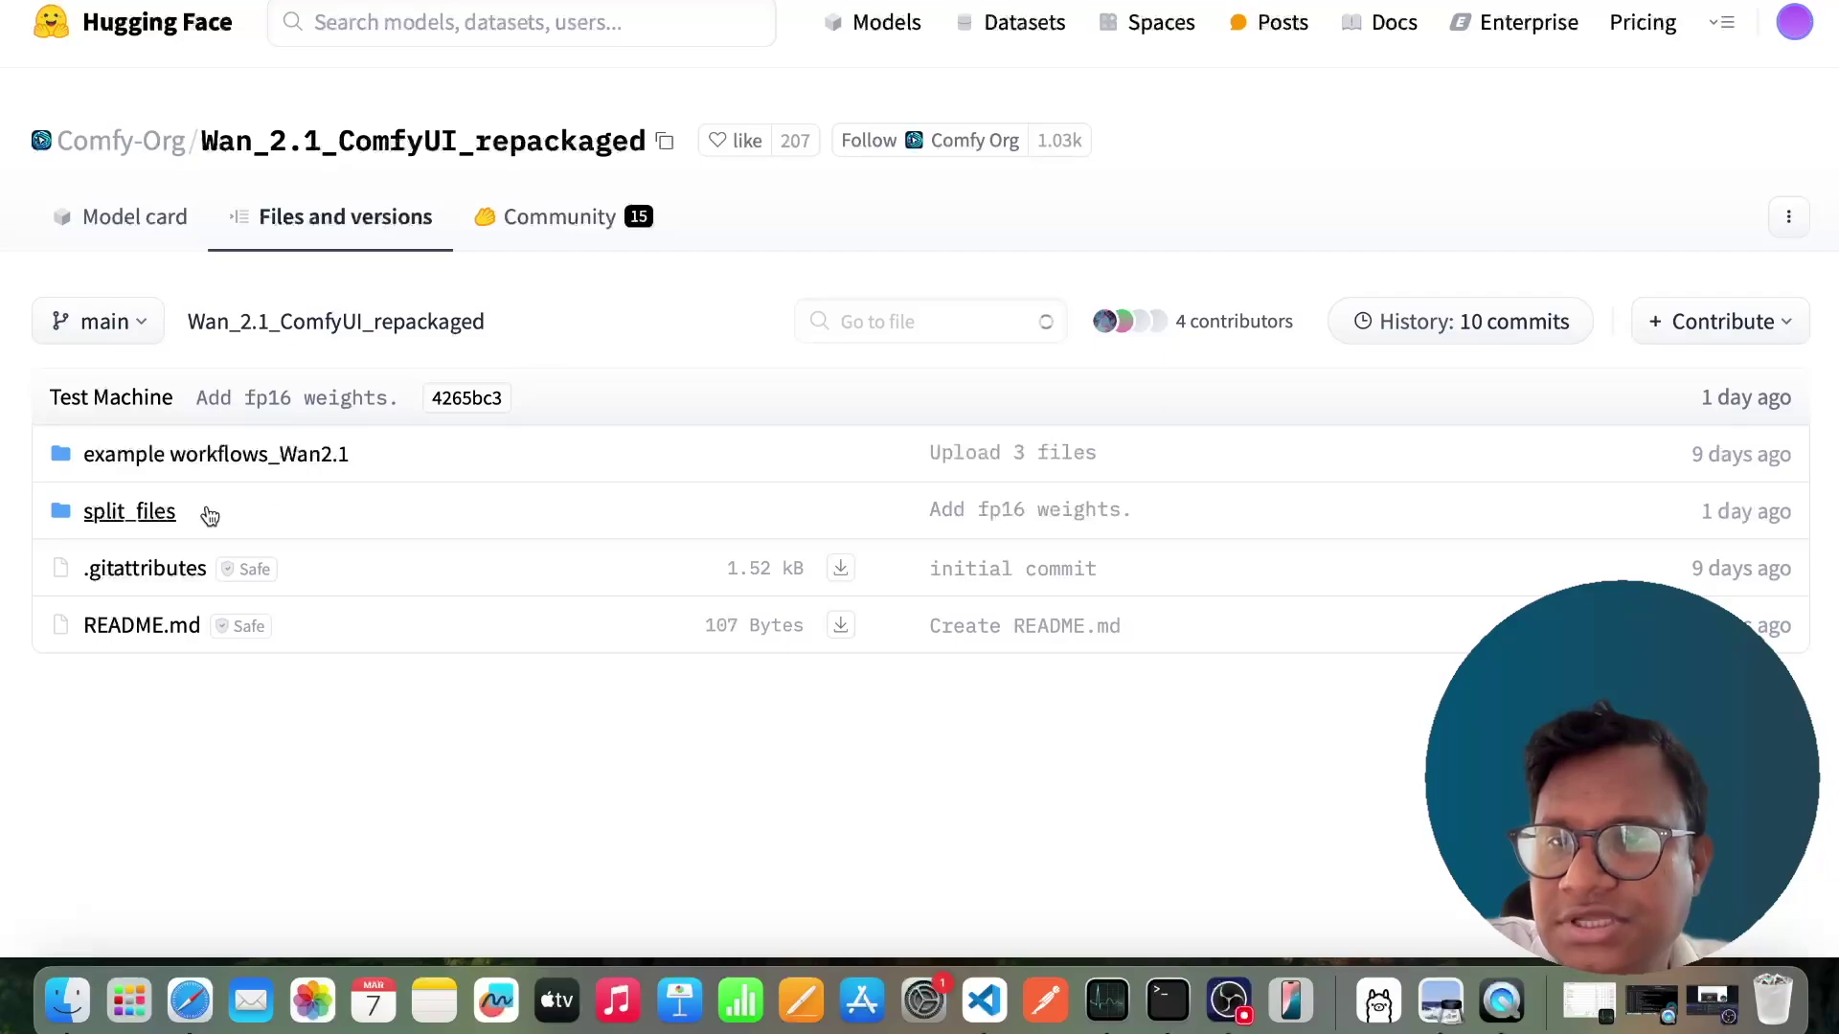
left_click(139, 515)
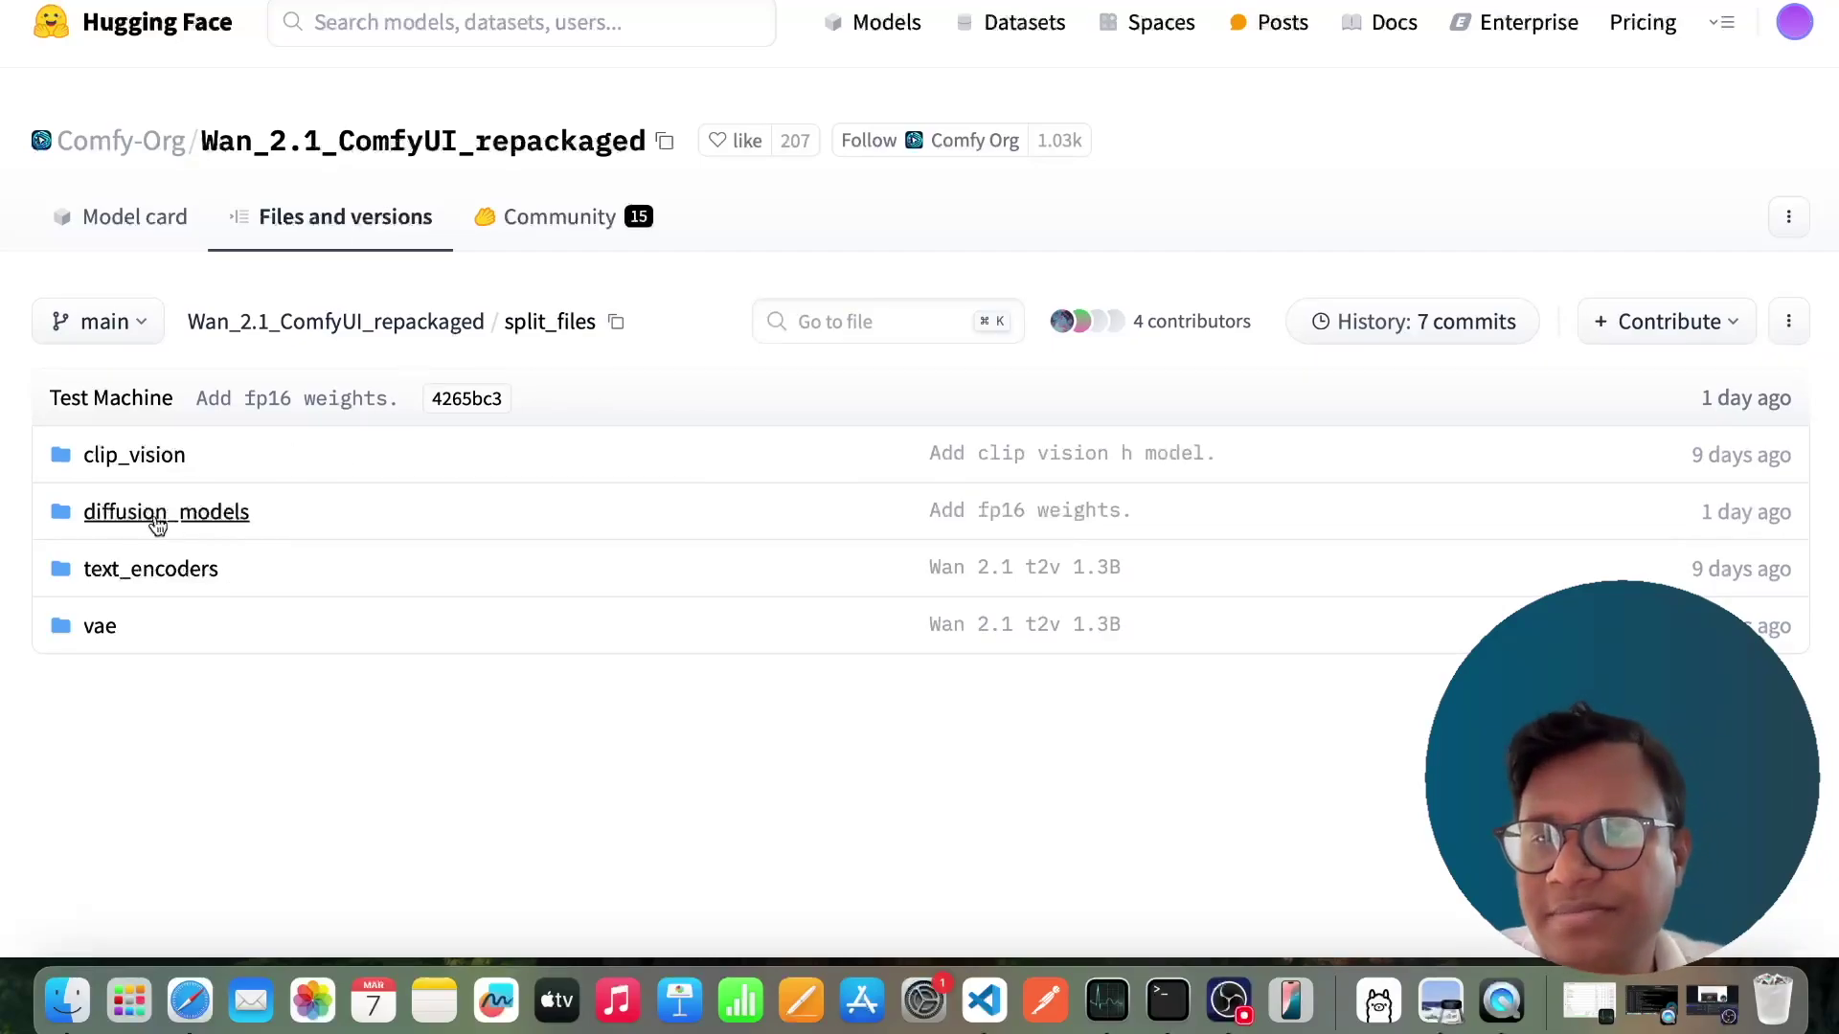
left_click(139, 575)
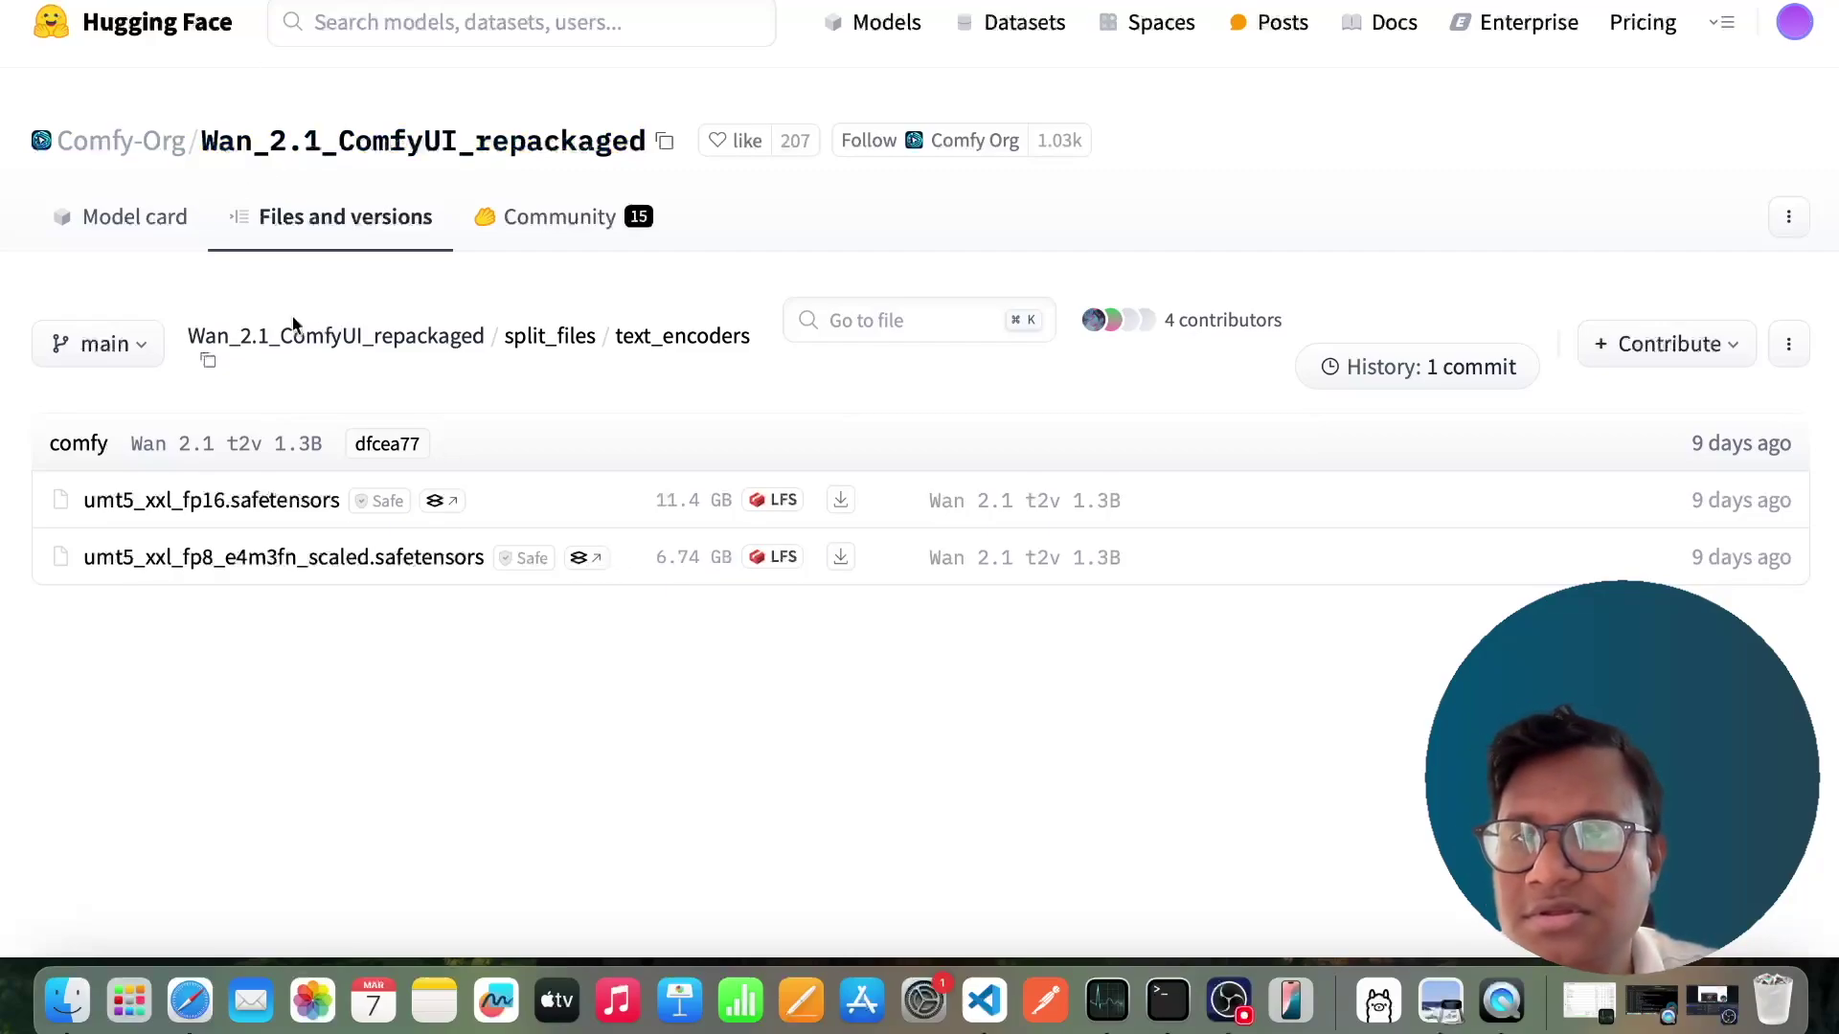
key("super+[")
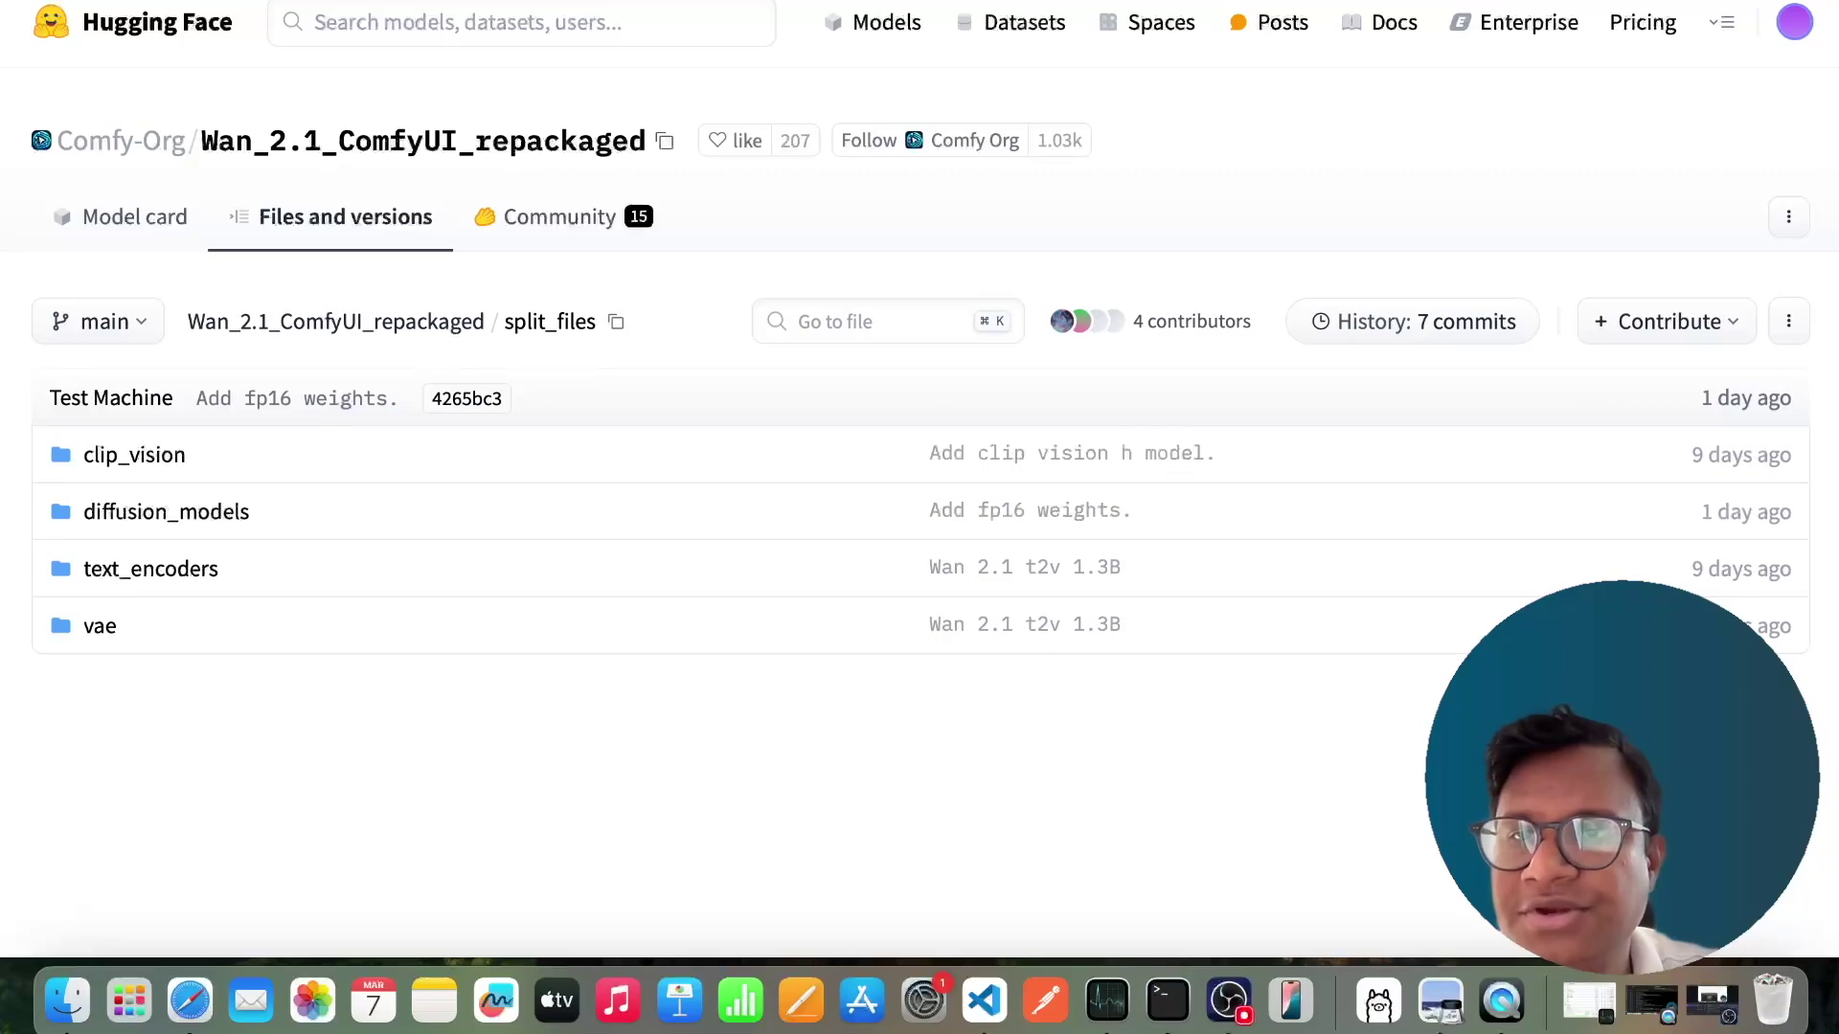
View the files in the clip_vision and vae folders under split_files.
left_click(108, 457)
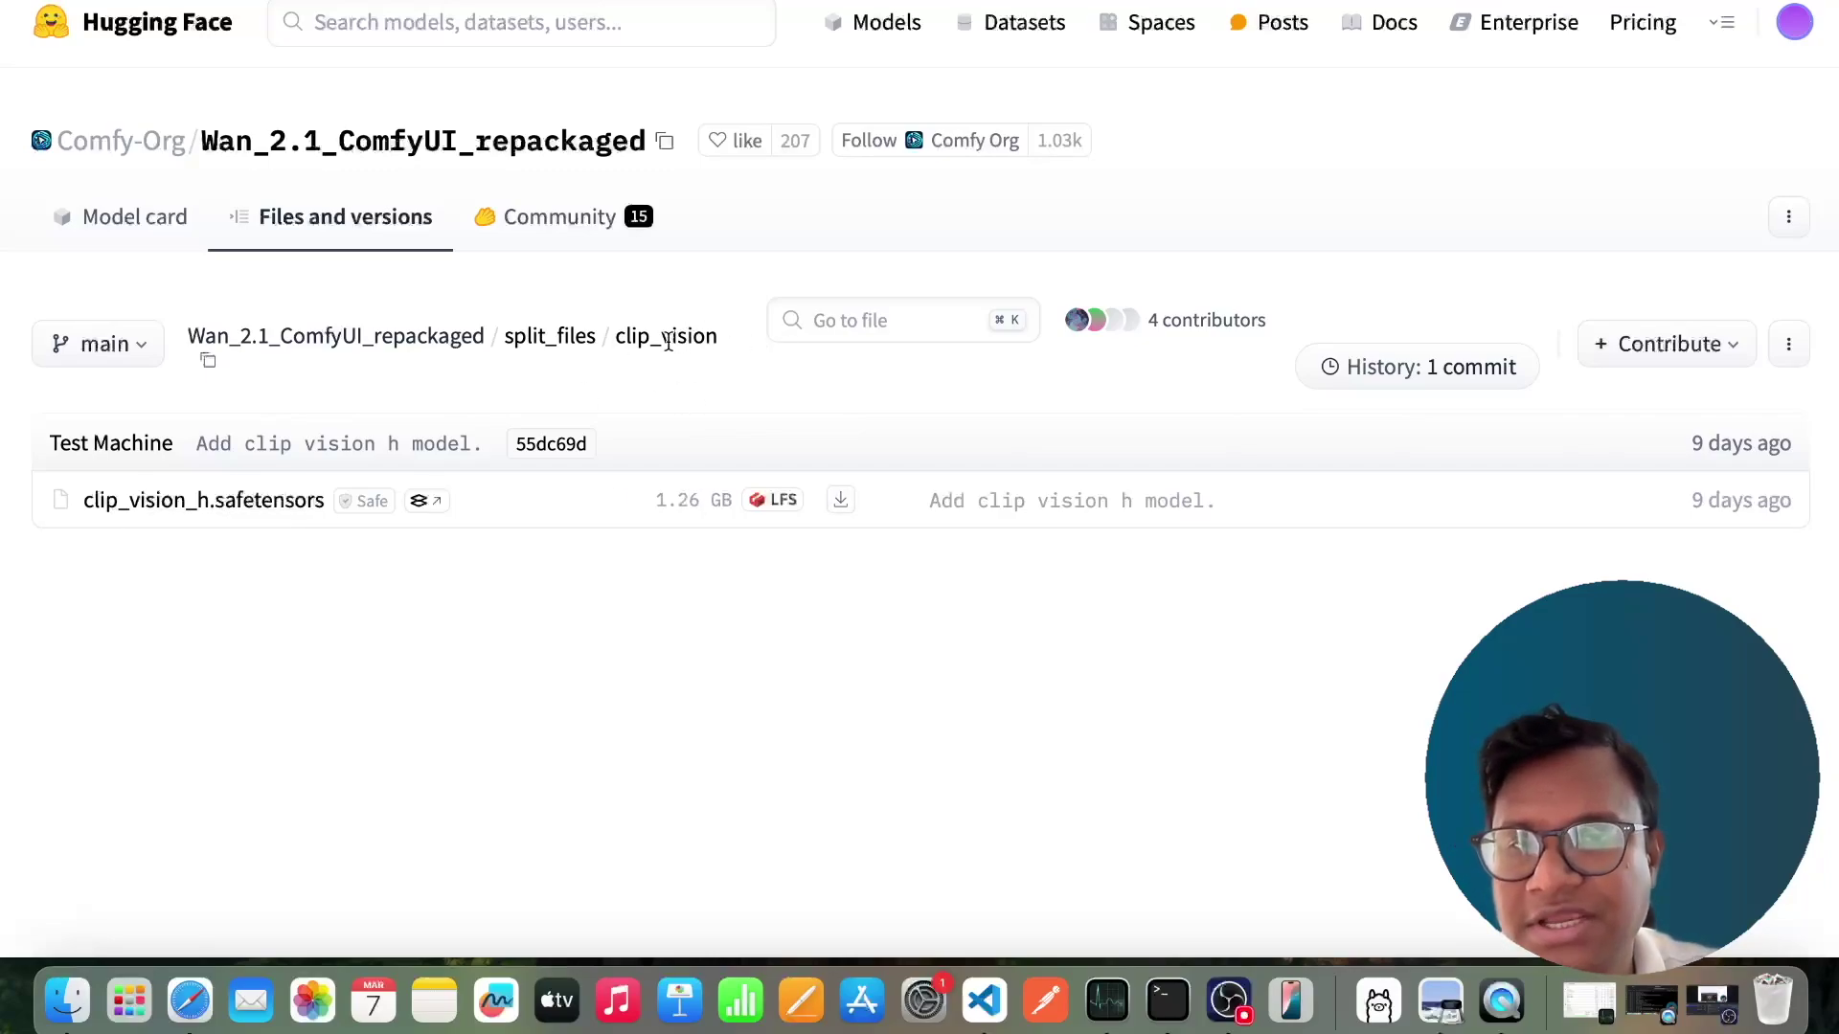
left_click(565, 337)
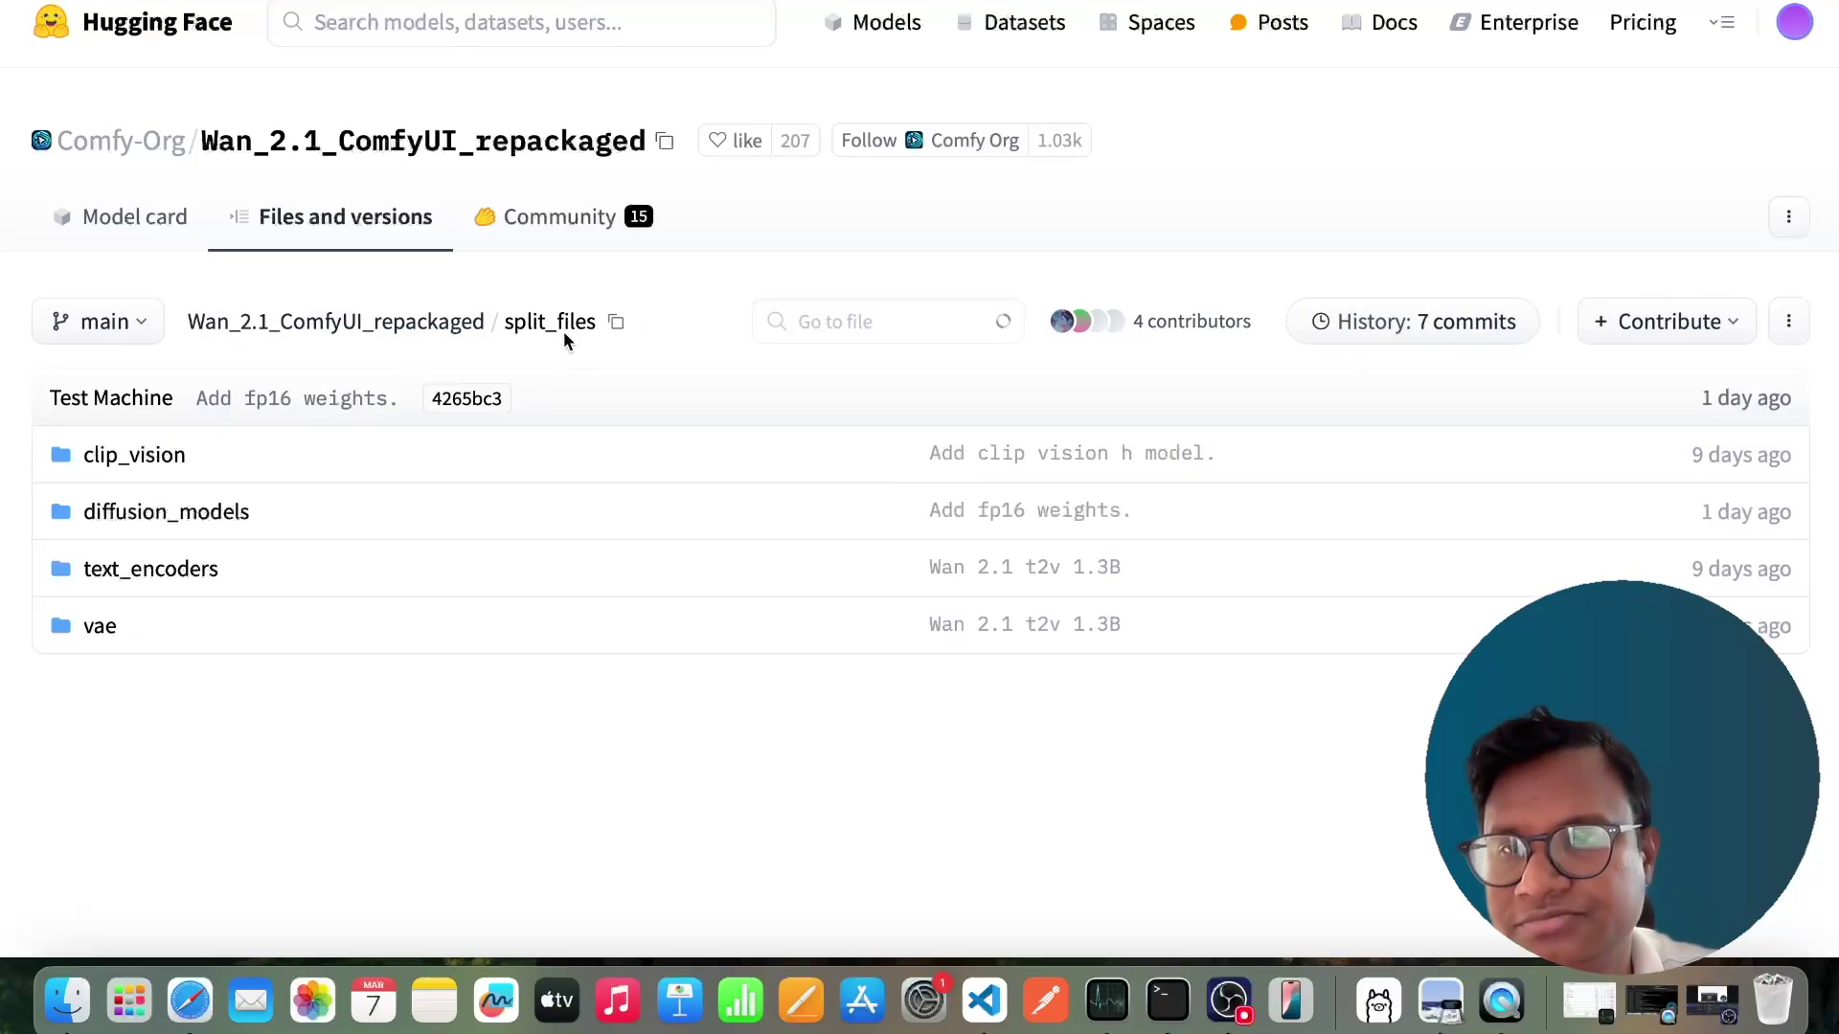
left_click(100, 627)
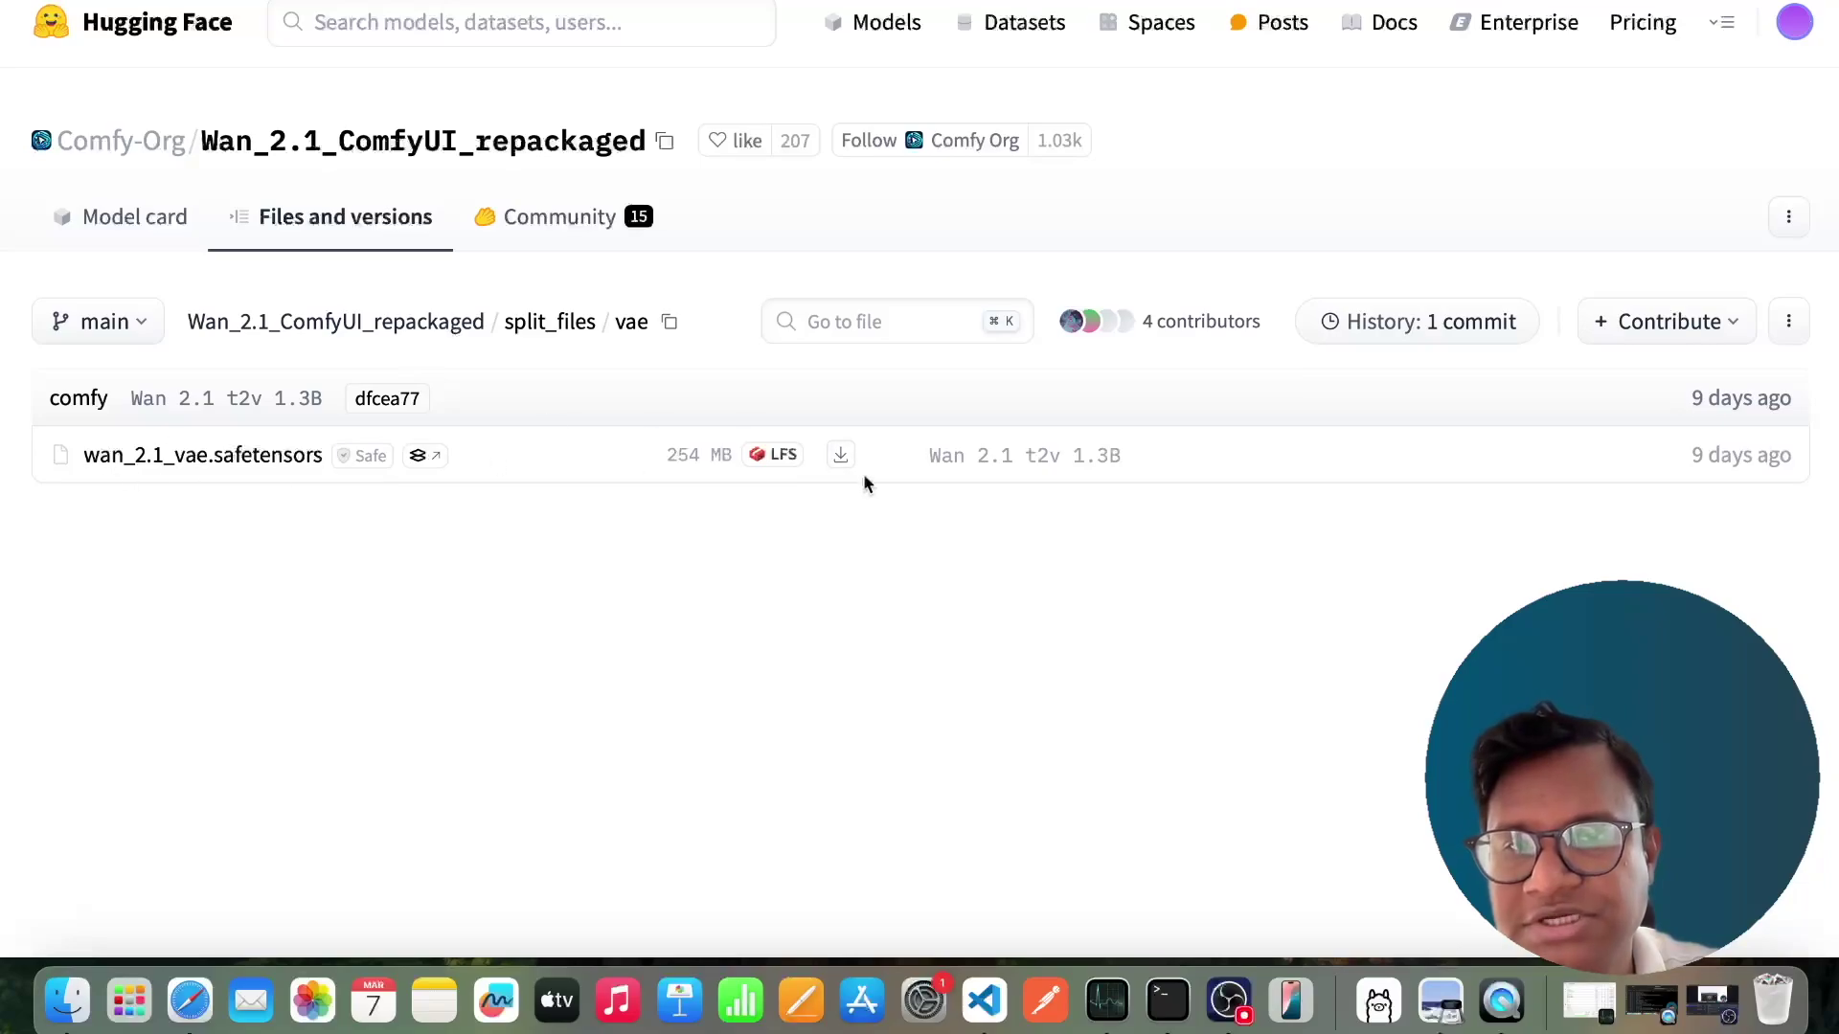
Switch to Finder and examine the Wan folder inside SwarmUI's VAE models folder.
left_click(63, 1021)
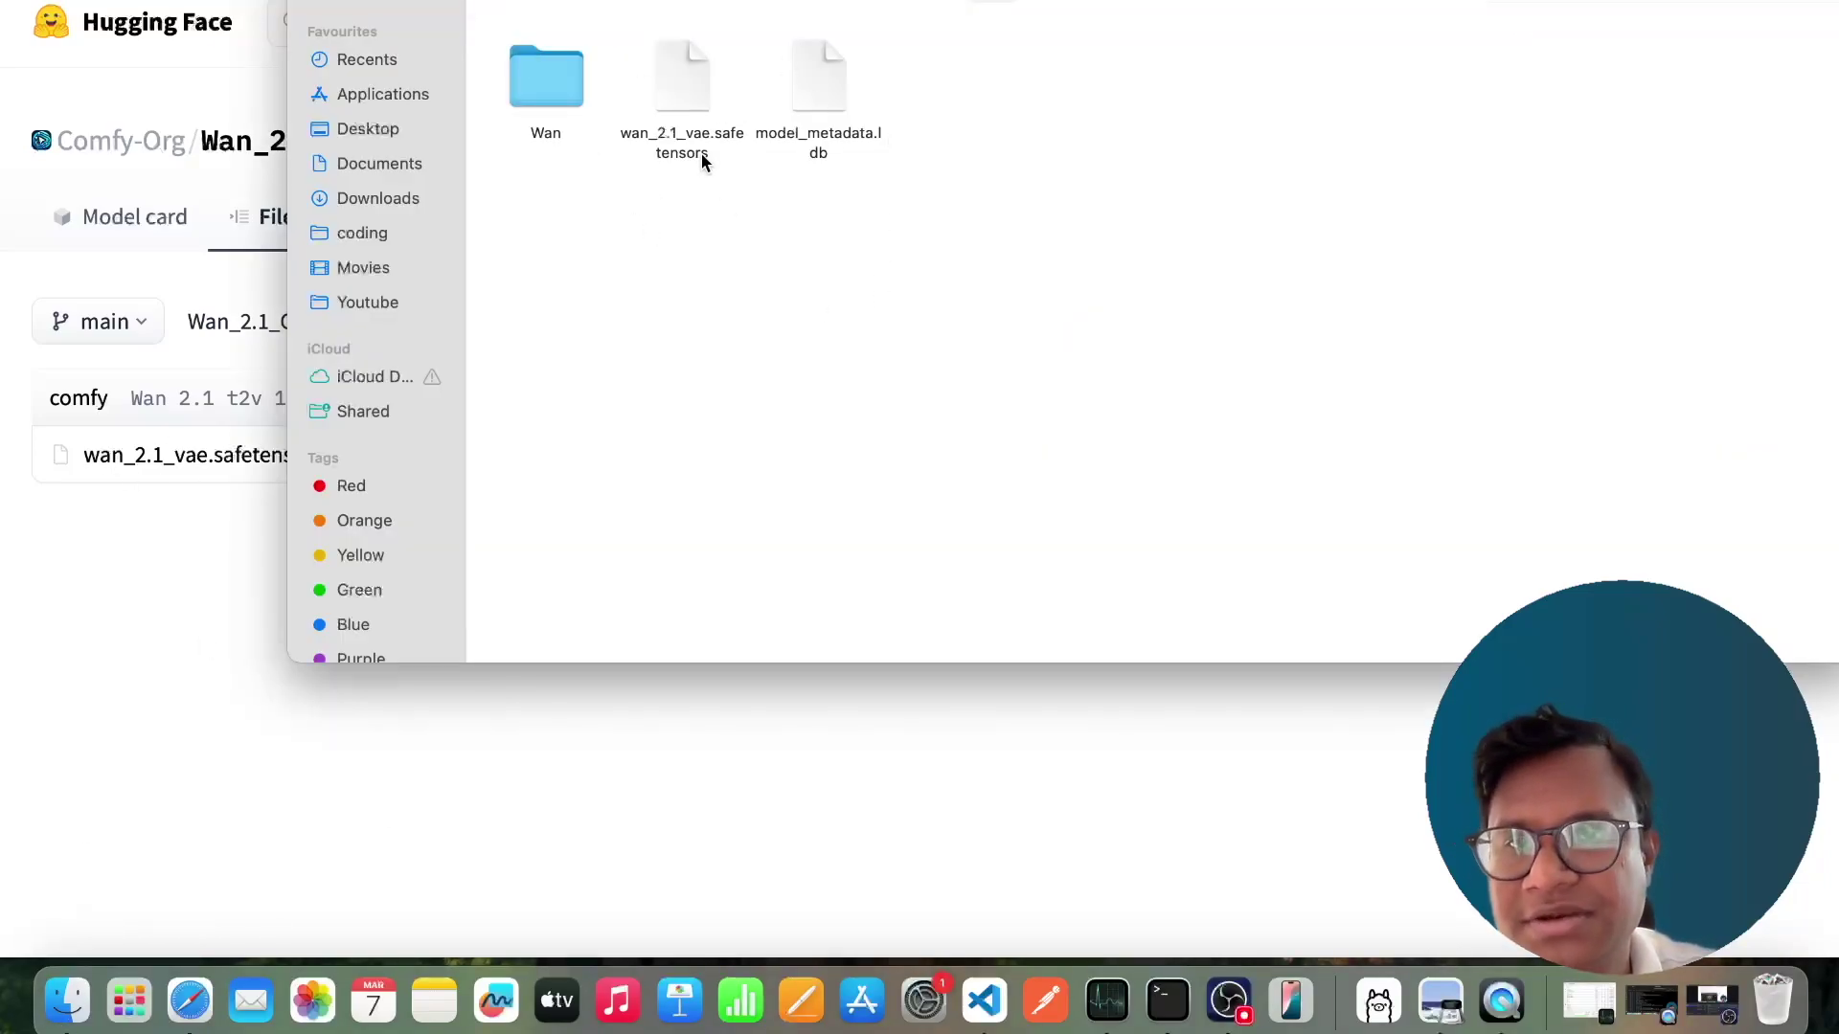
left_click(552, 95)
key("super+BackSpace")
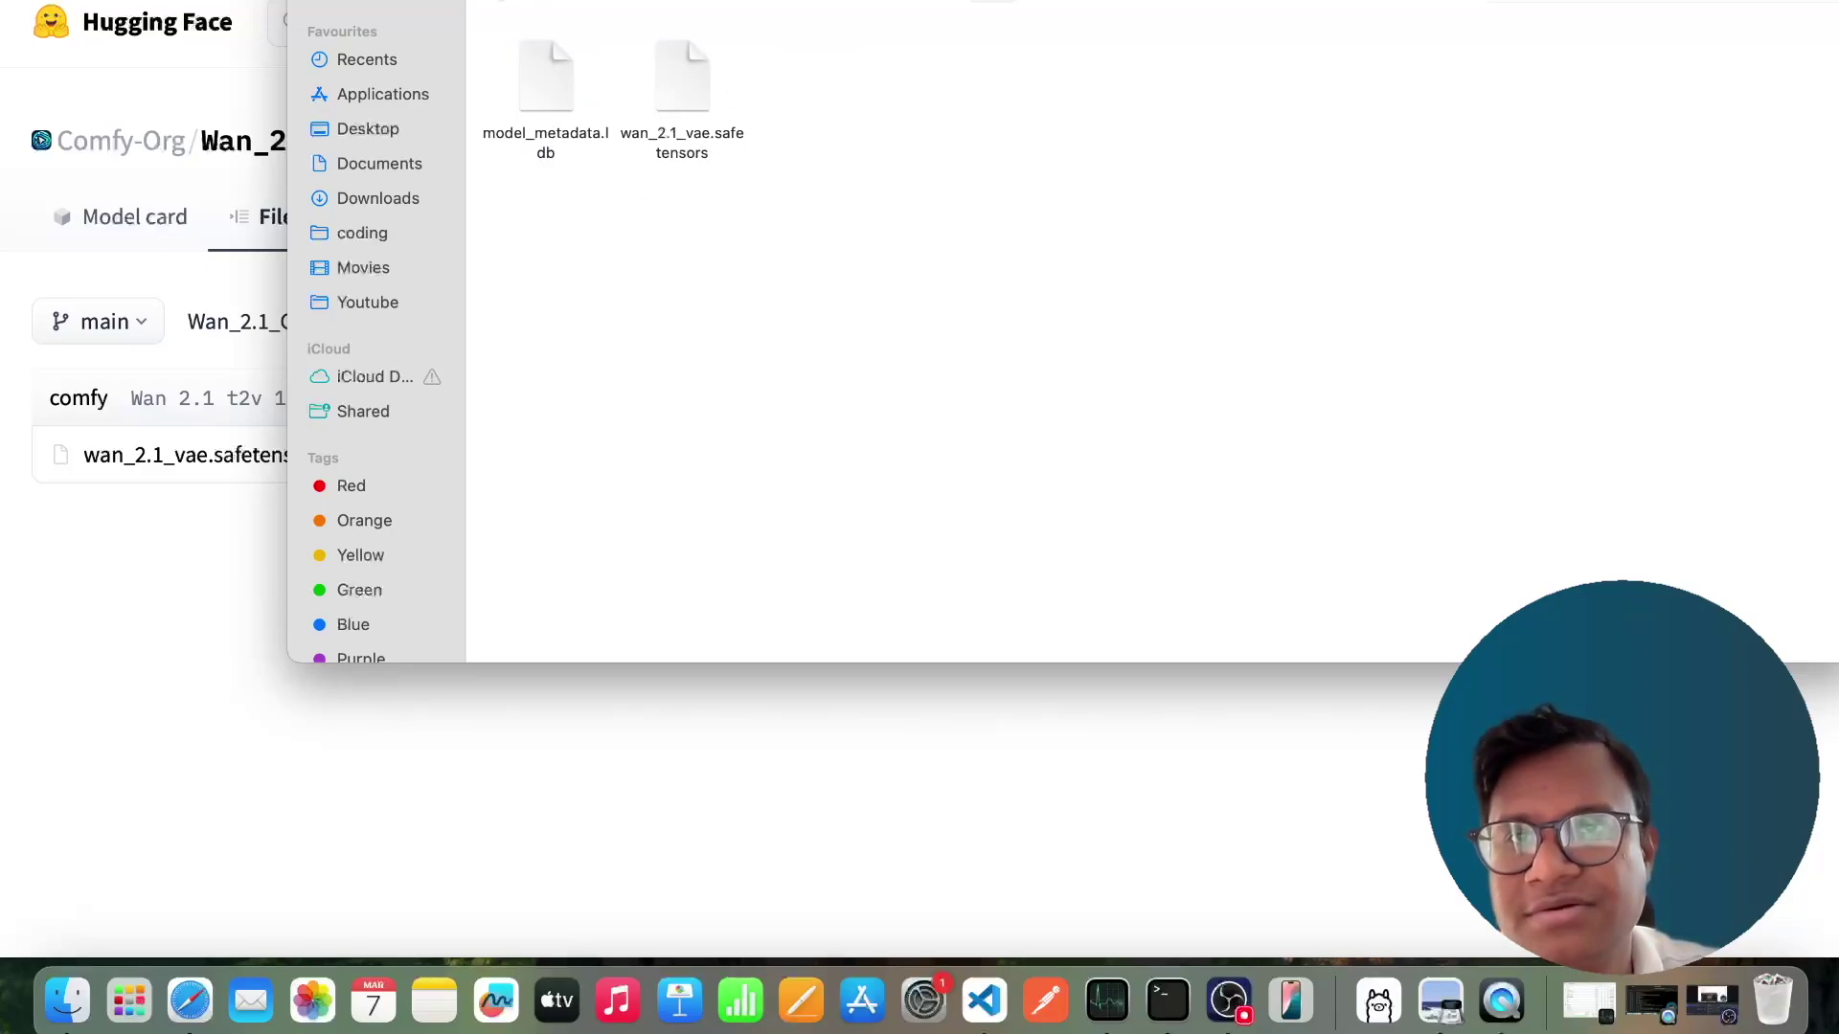
key("super+z")
left_click(185, 631)
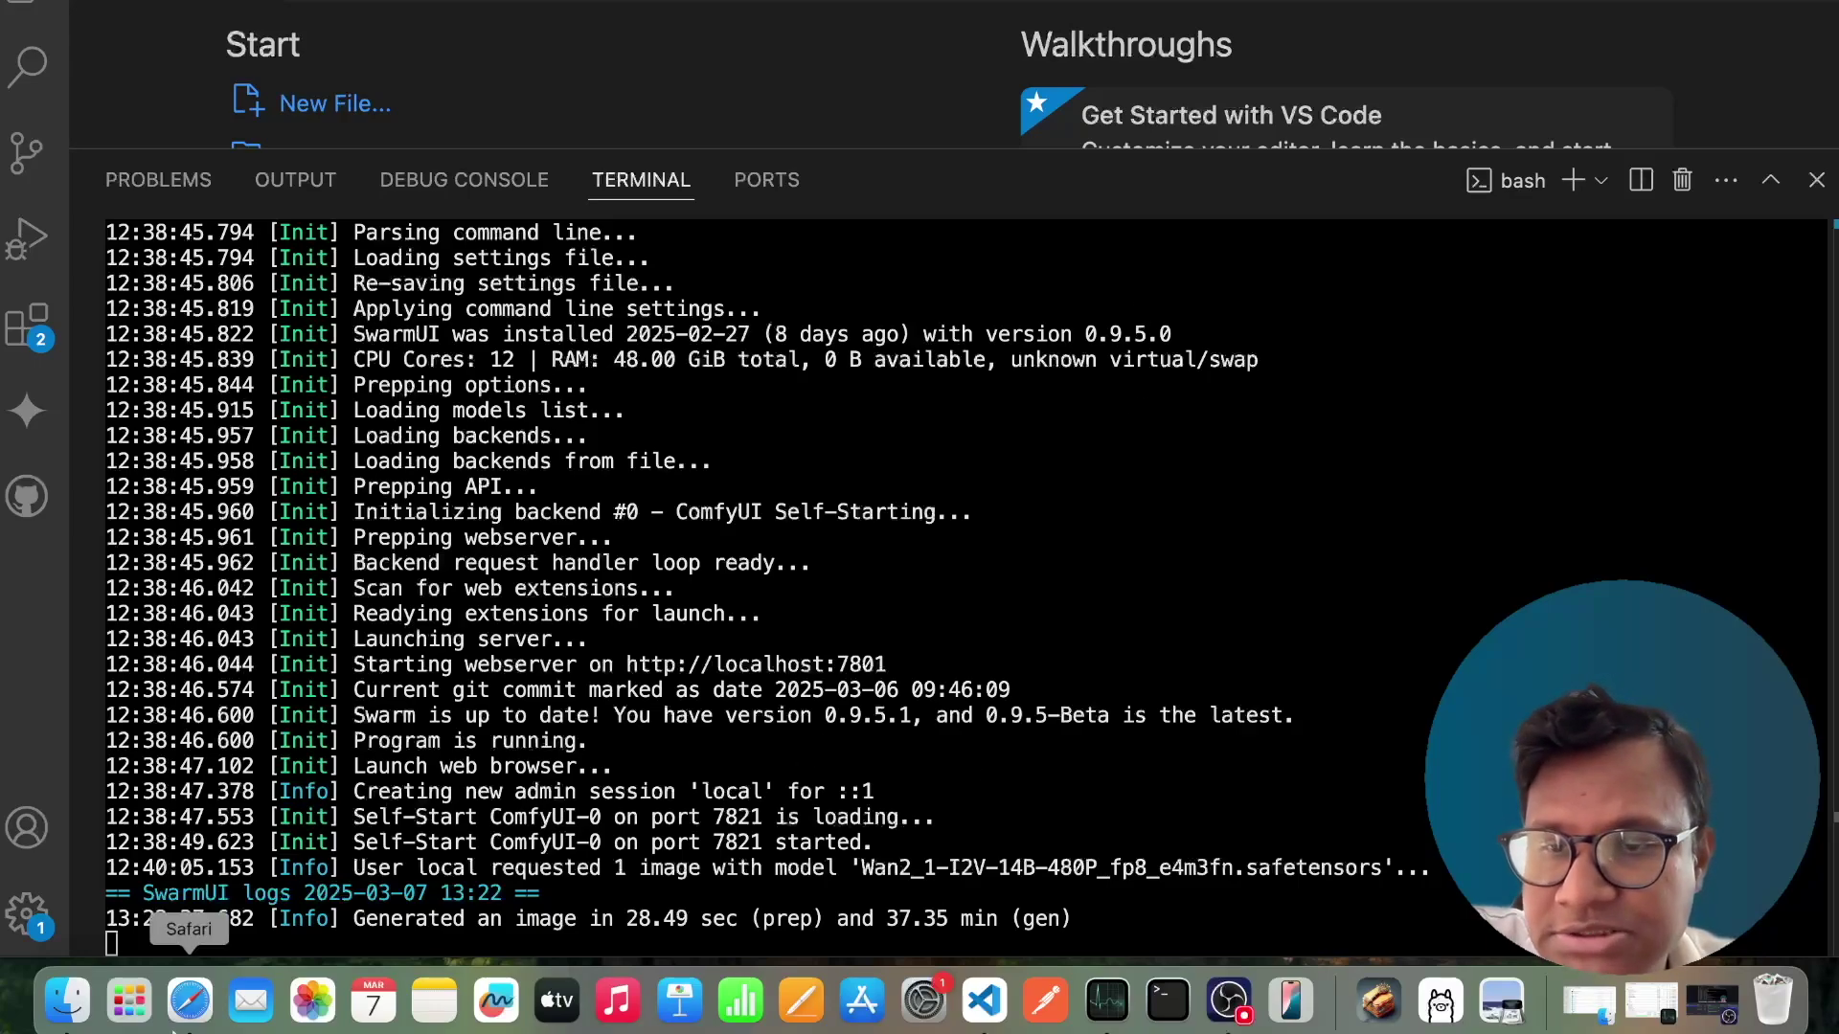
Switch to SwarmUI in Safari, view the generated clip enlarged, and compare it with the uploaded init image.
left_click(190, 1001)
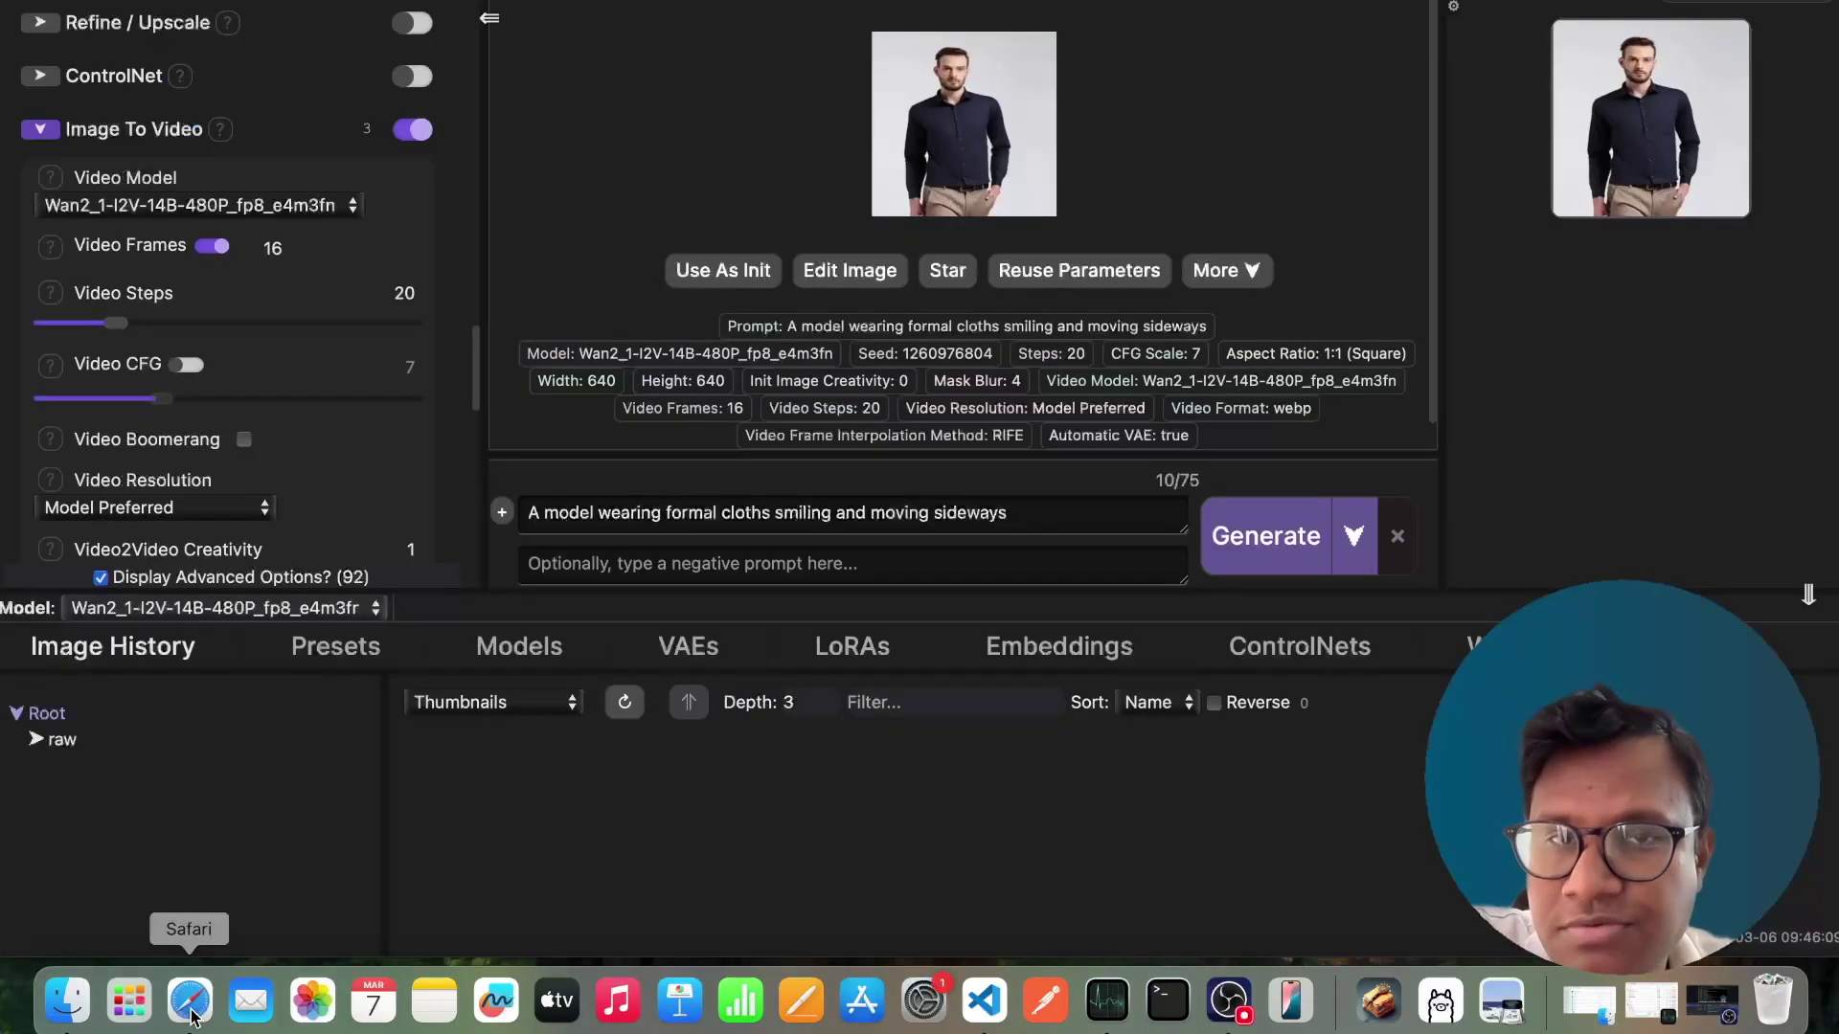
left_click(992, 135)
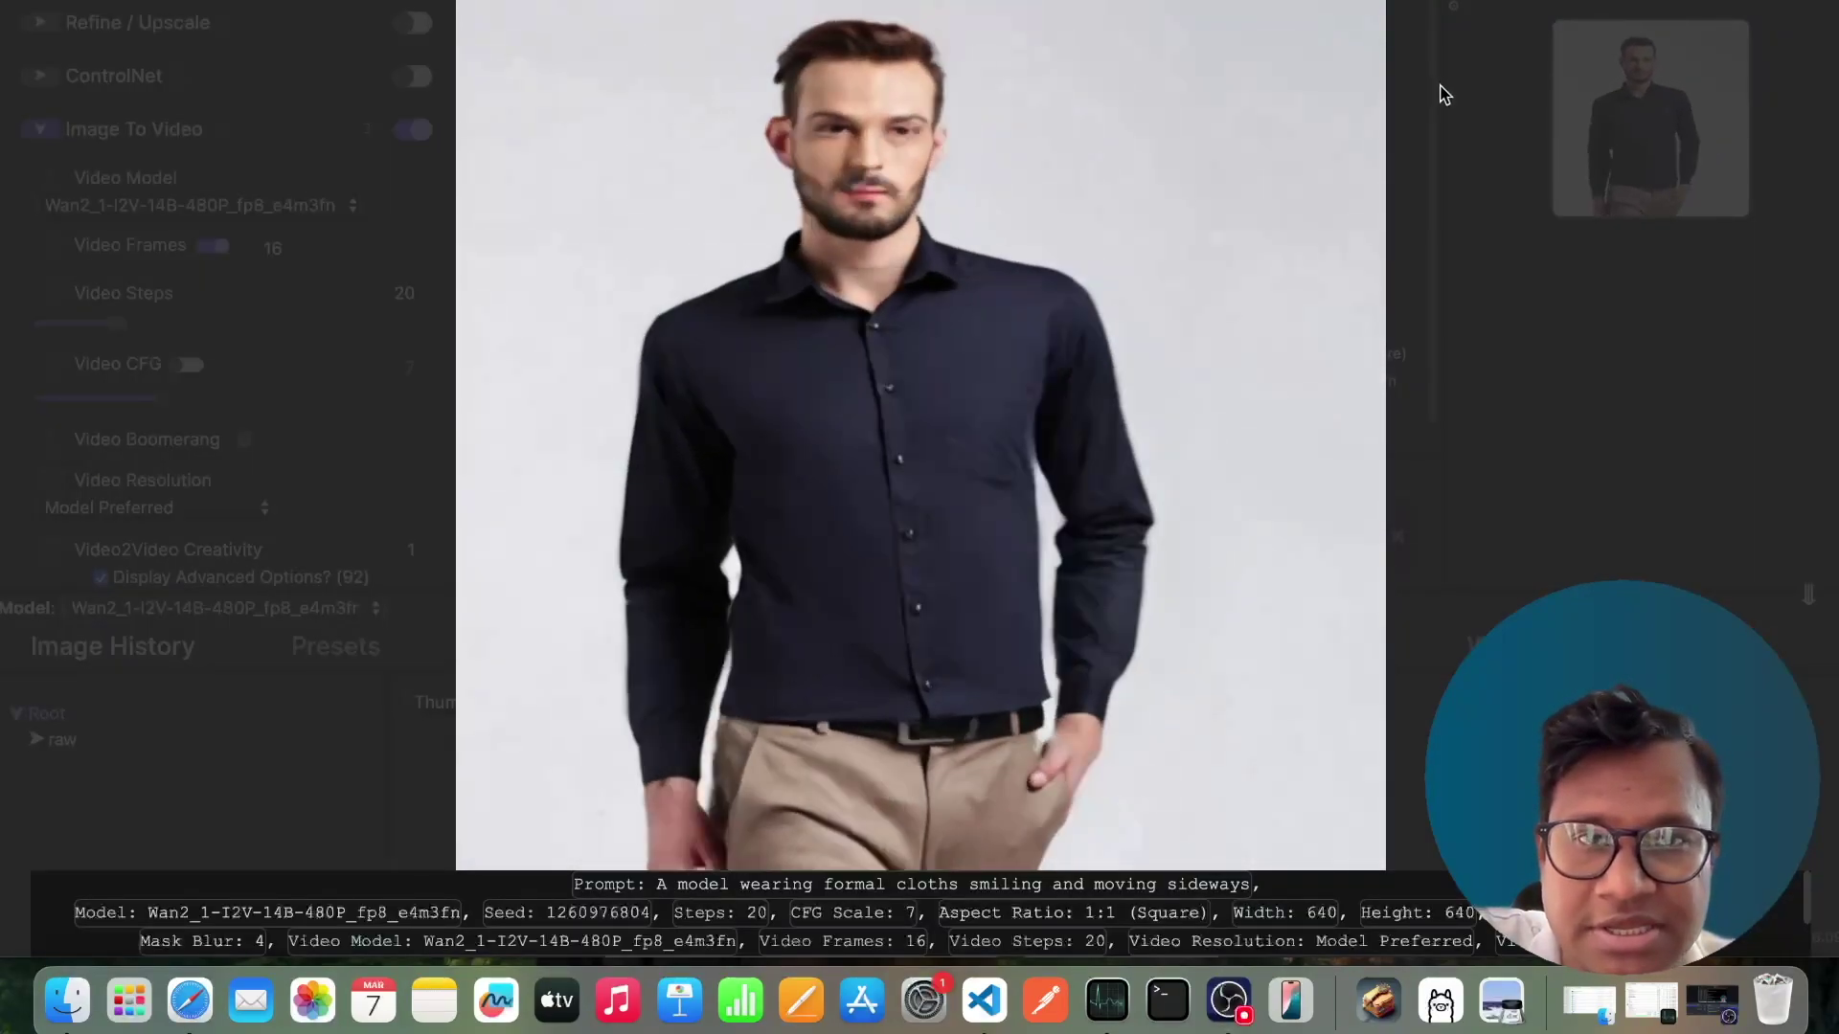
left_click(1441, 88)
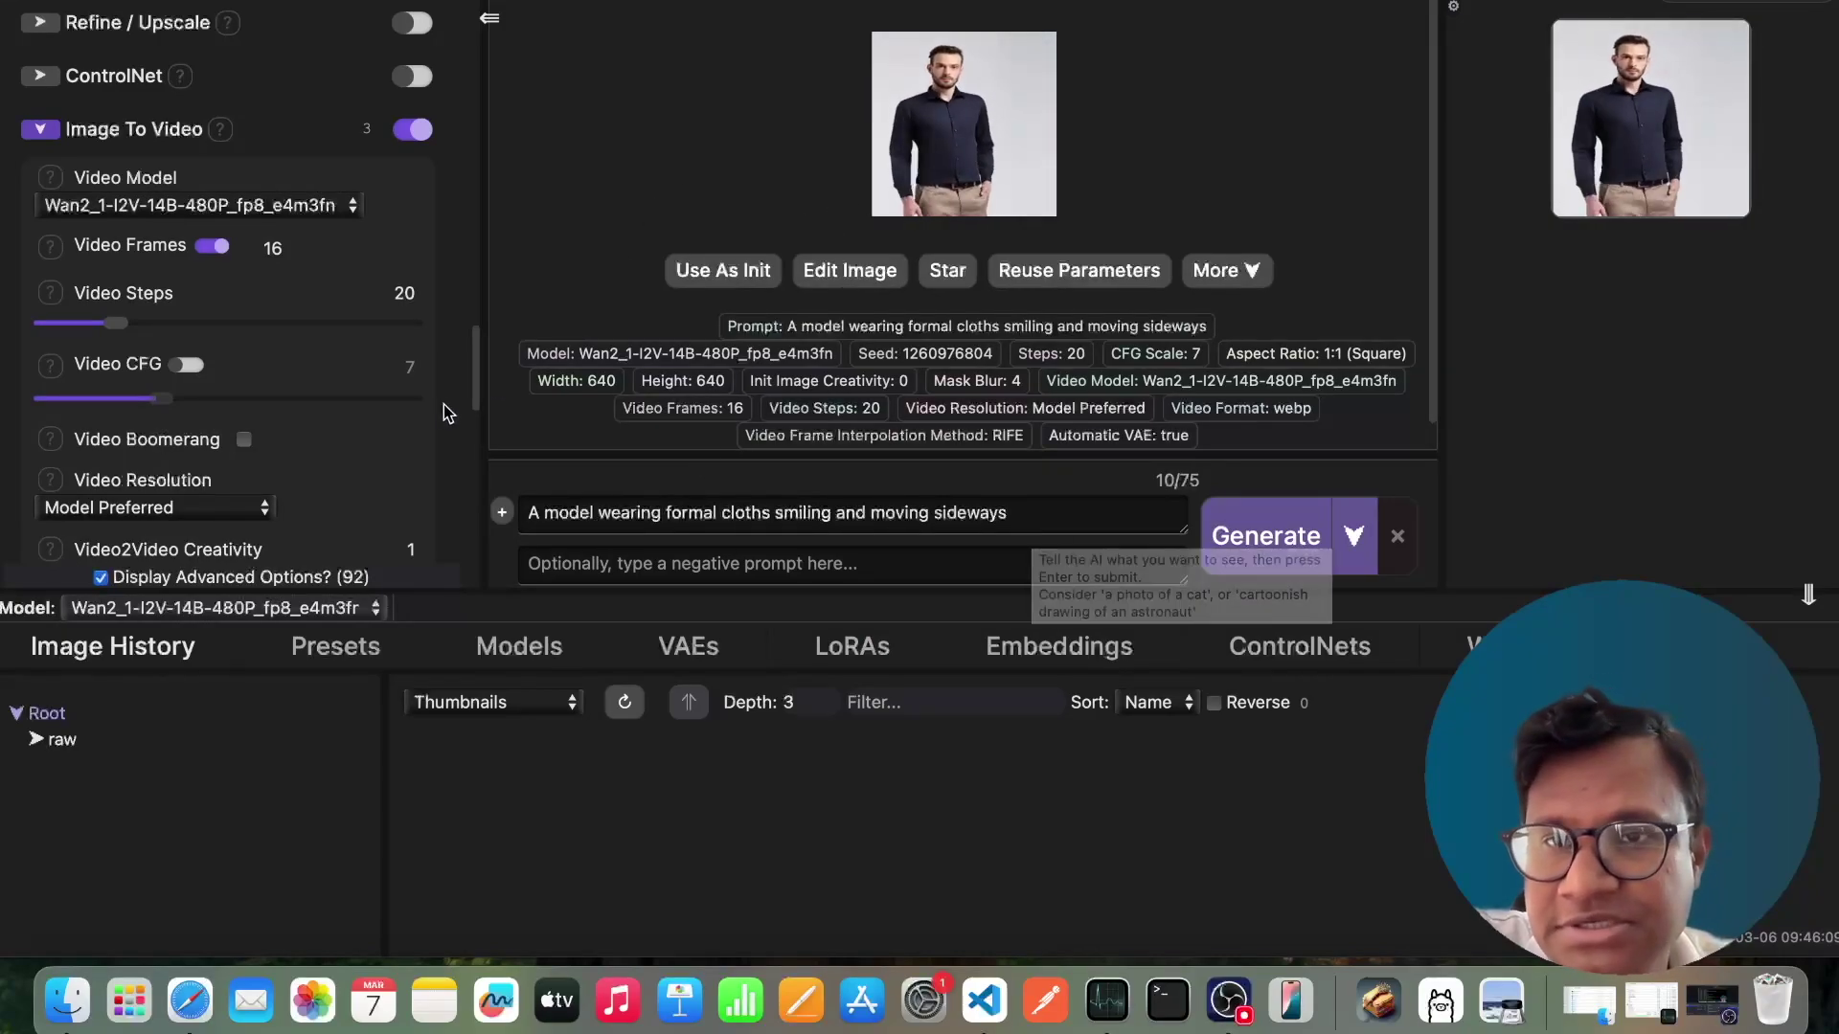
left_click_drag(474, 347, 479, 171)
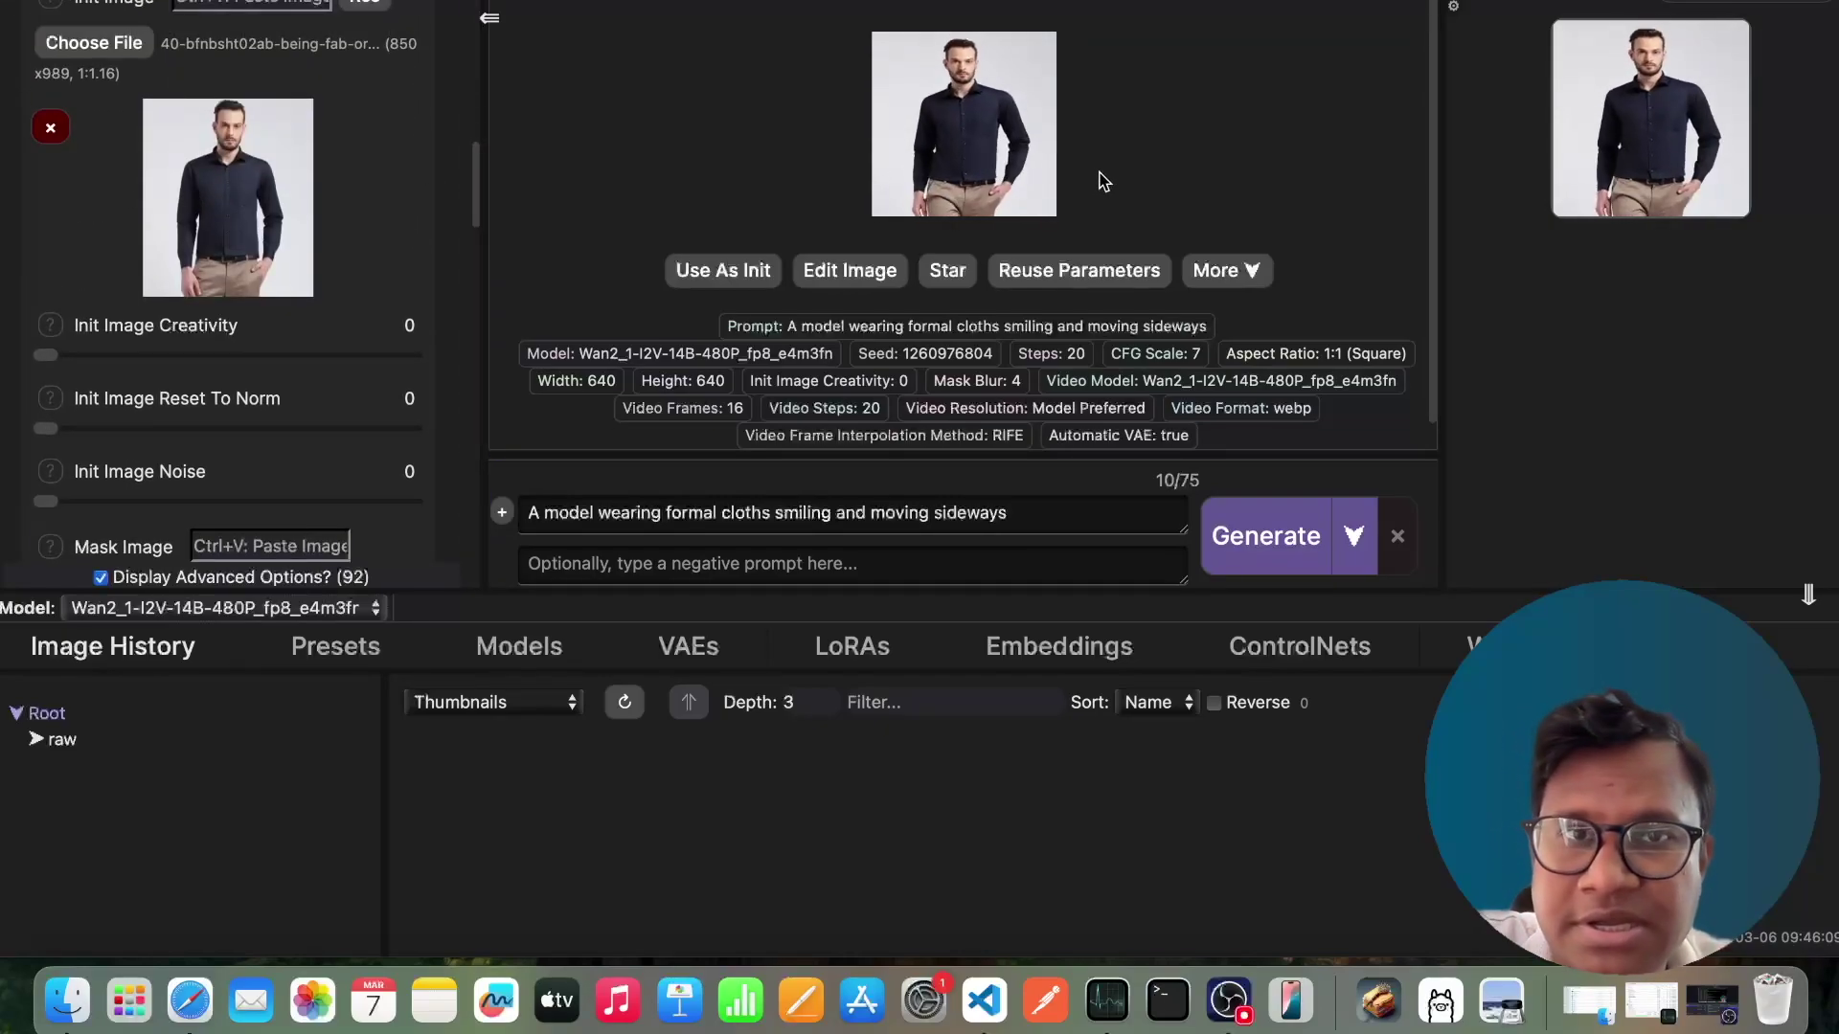
left_click(1006, 154)
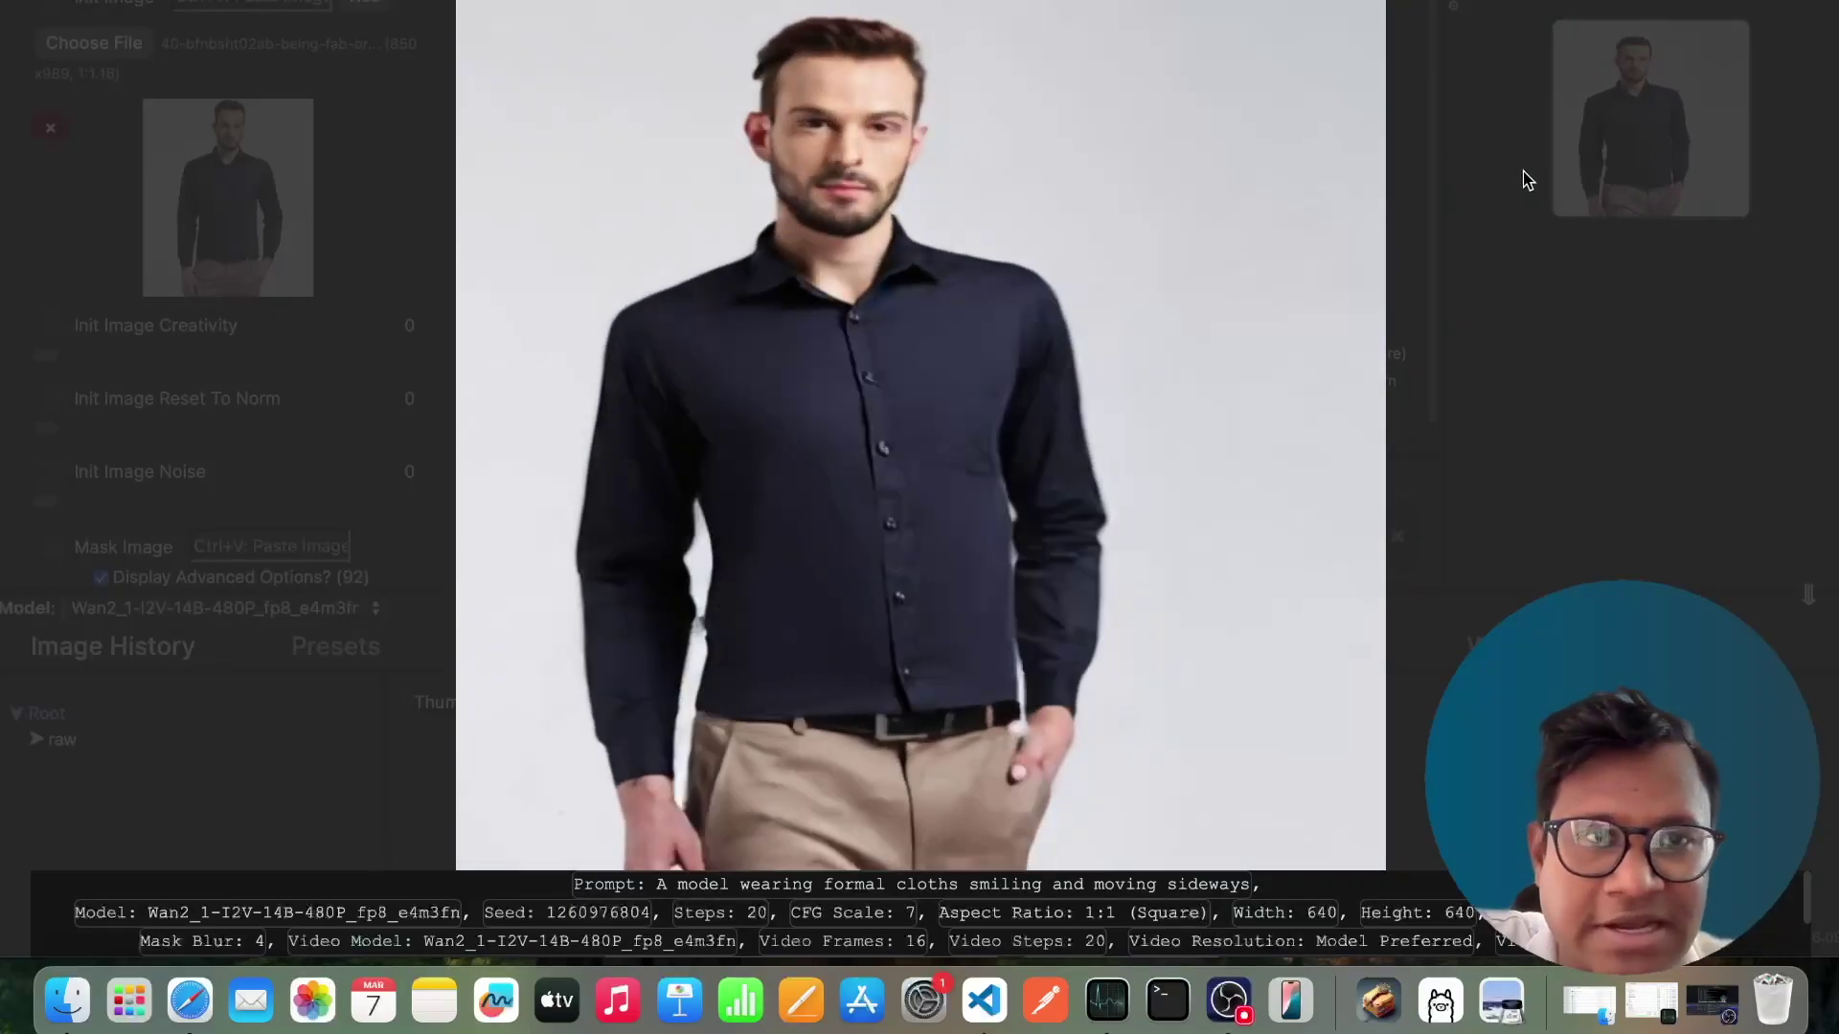
left_click(1495, 164)
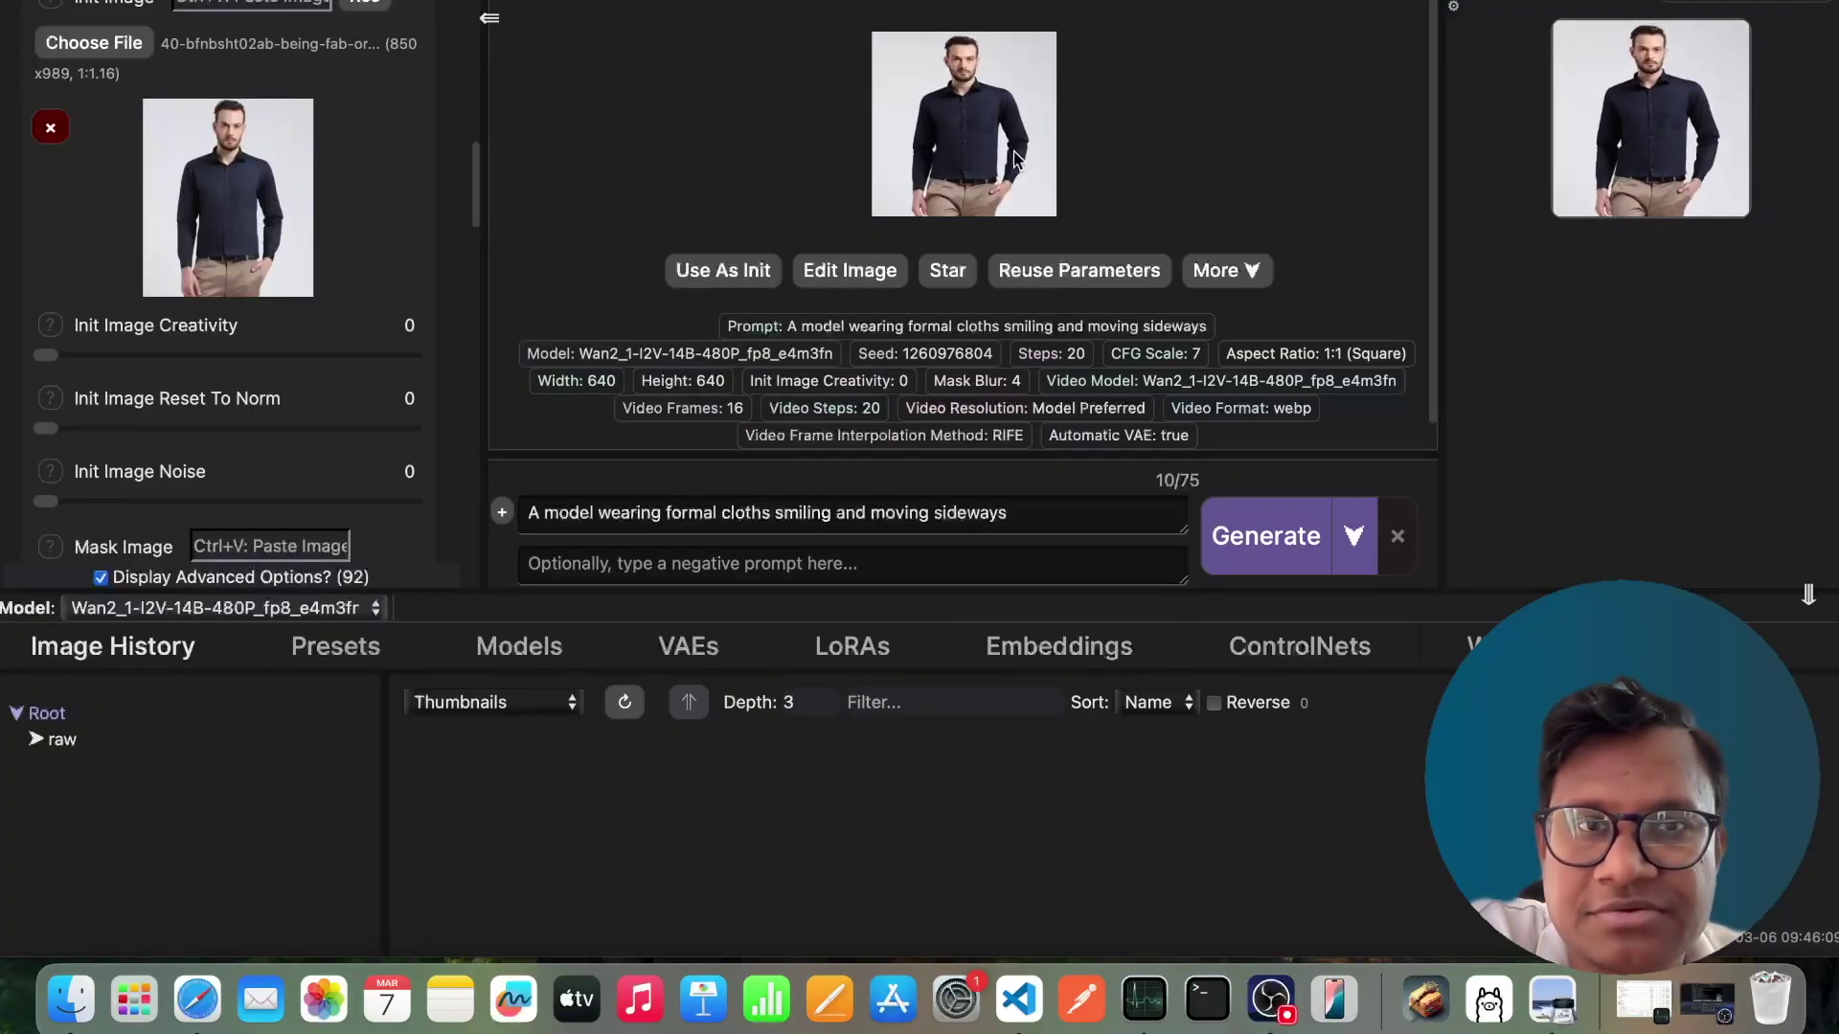
Enlarge the generated clip again and switch to the original photo in Preview, shrinking its window to compare both side by side.
left_click(1015, 158)
left_click(1015, 158)
left_click(1015, 158)
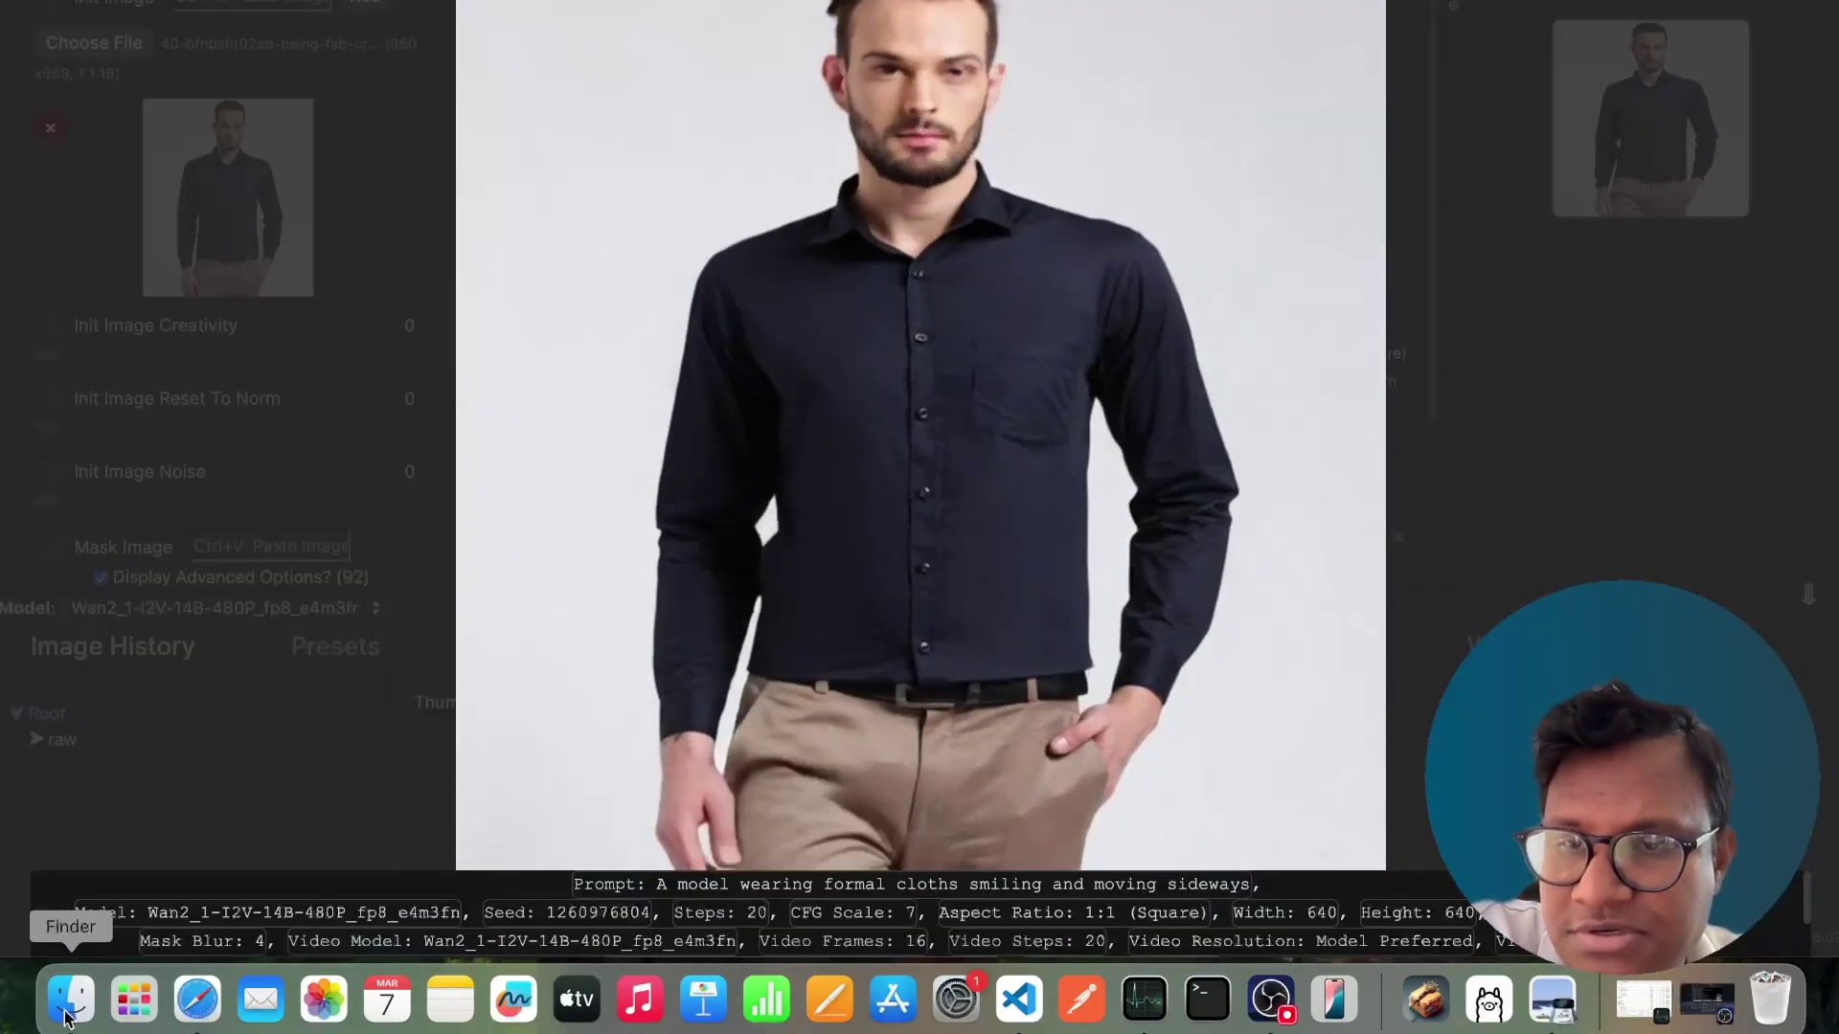
left_click(1549, 1021)
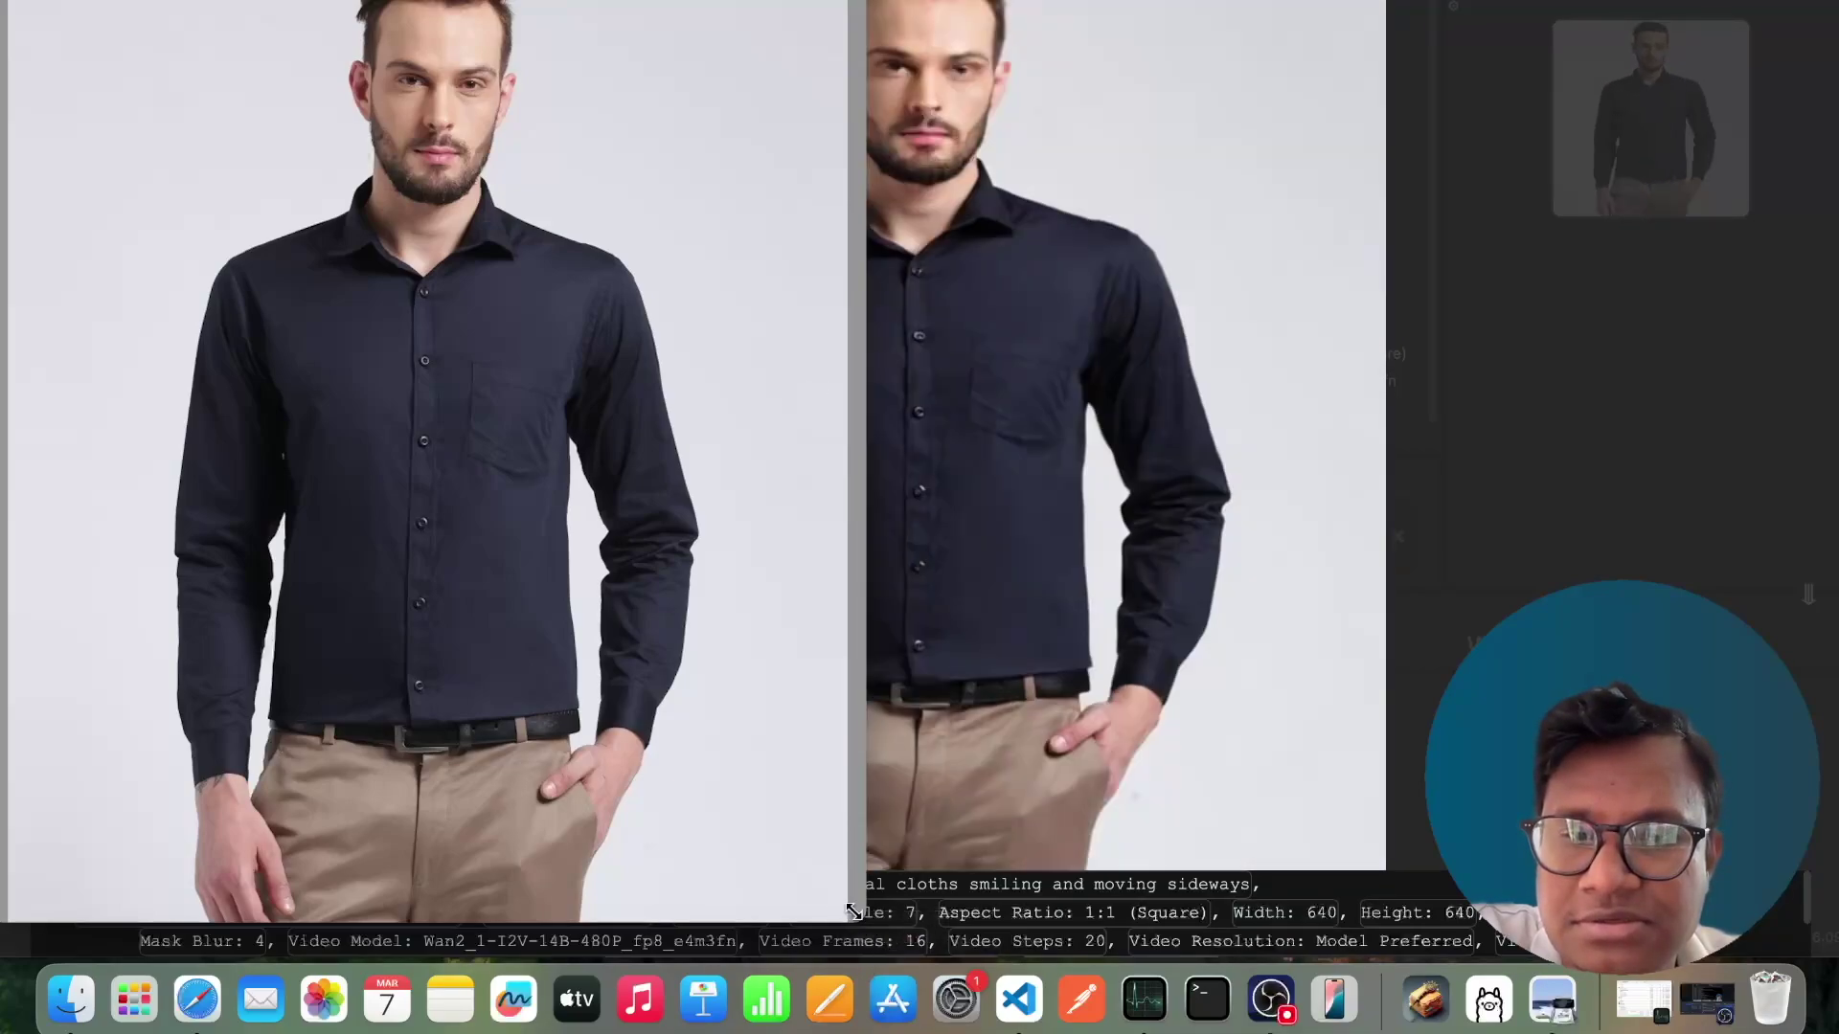
left_click_drag(512, 923, 129, 321)
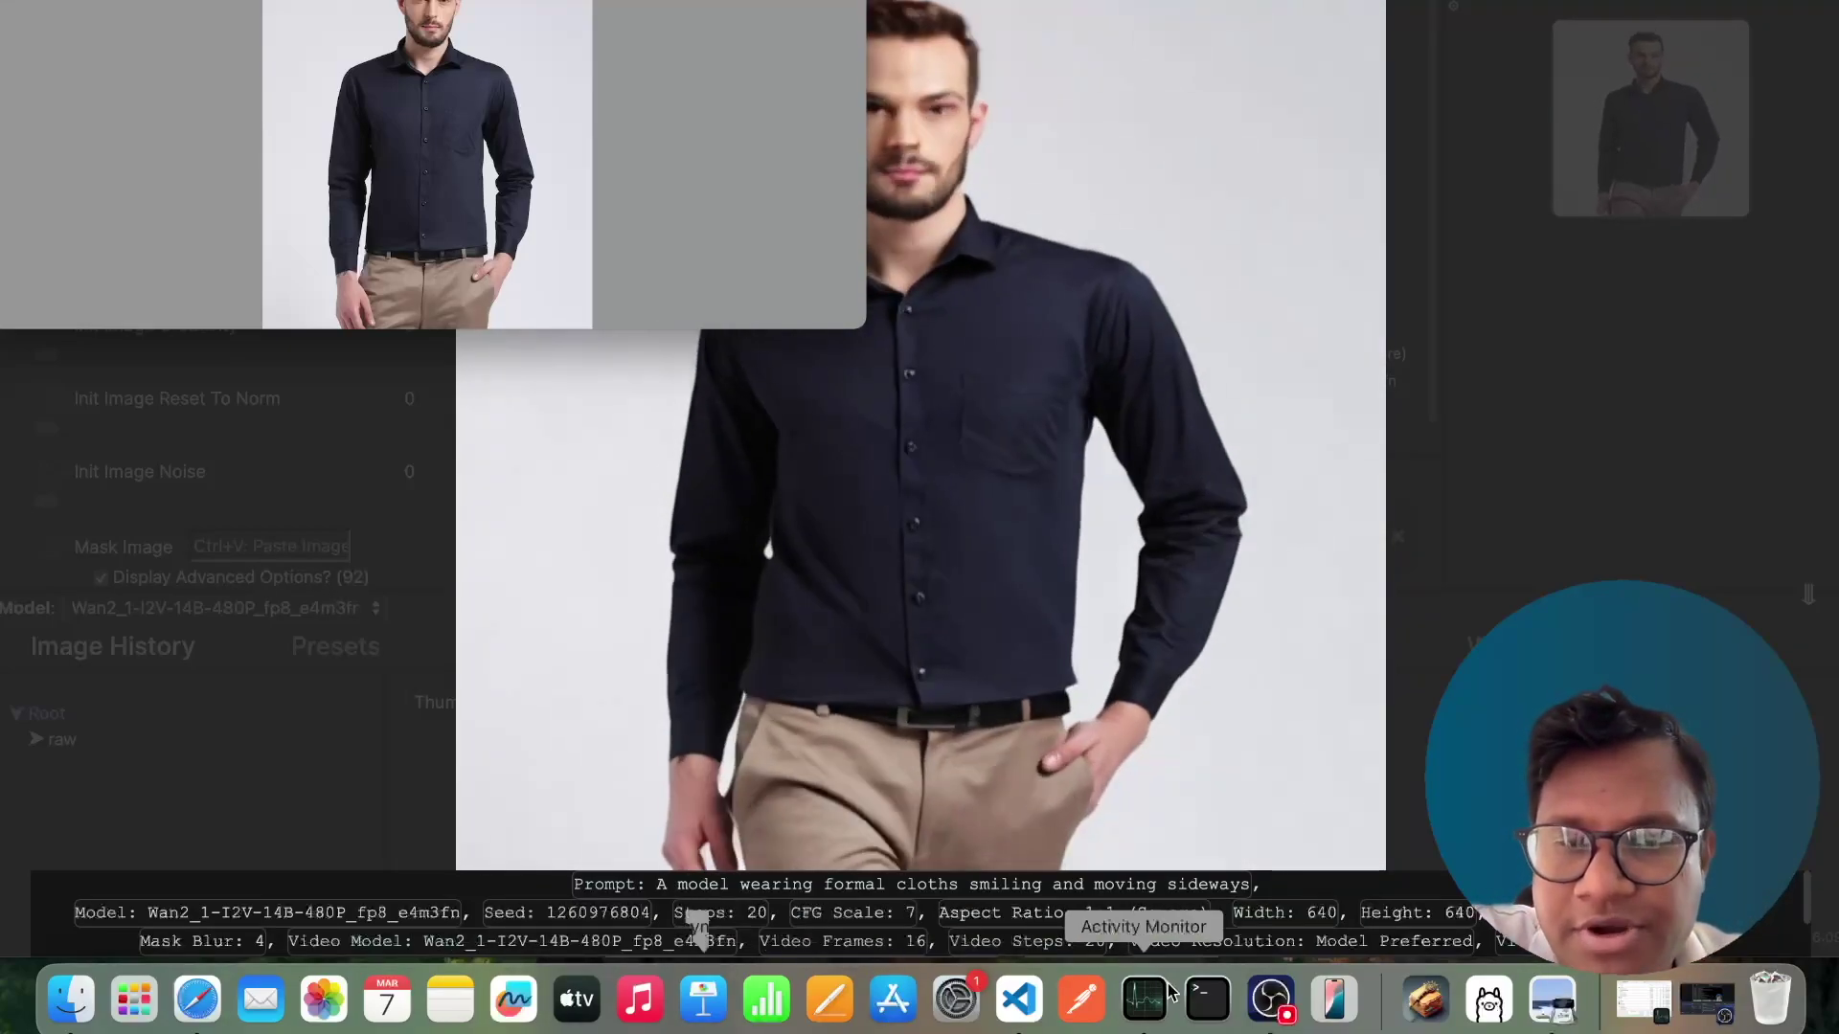
Switch to VS Code and check the generation time in the SwarmUI terminal log.
left_click(1024, 1006)
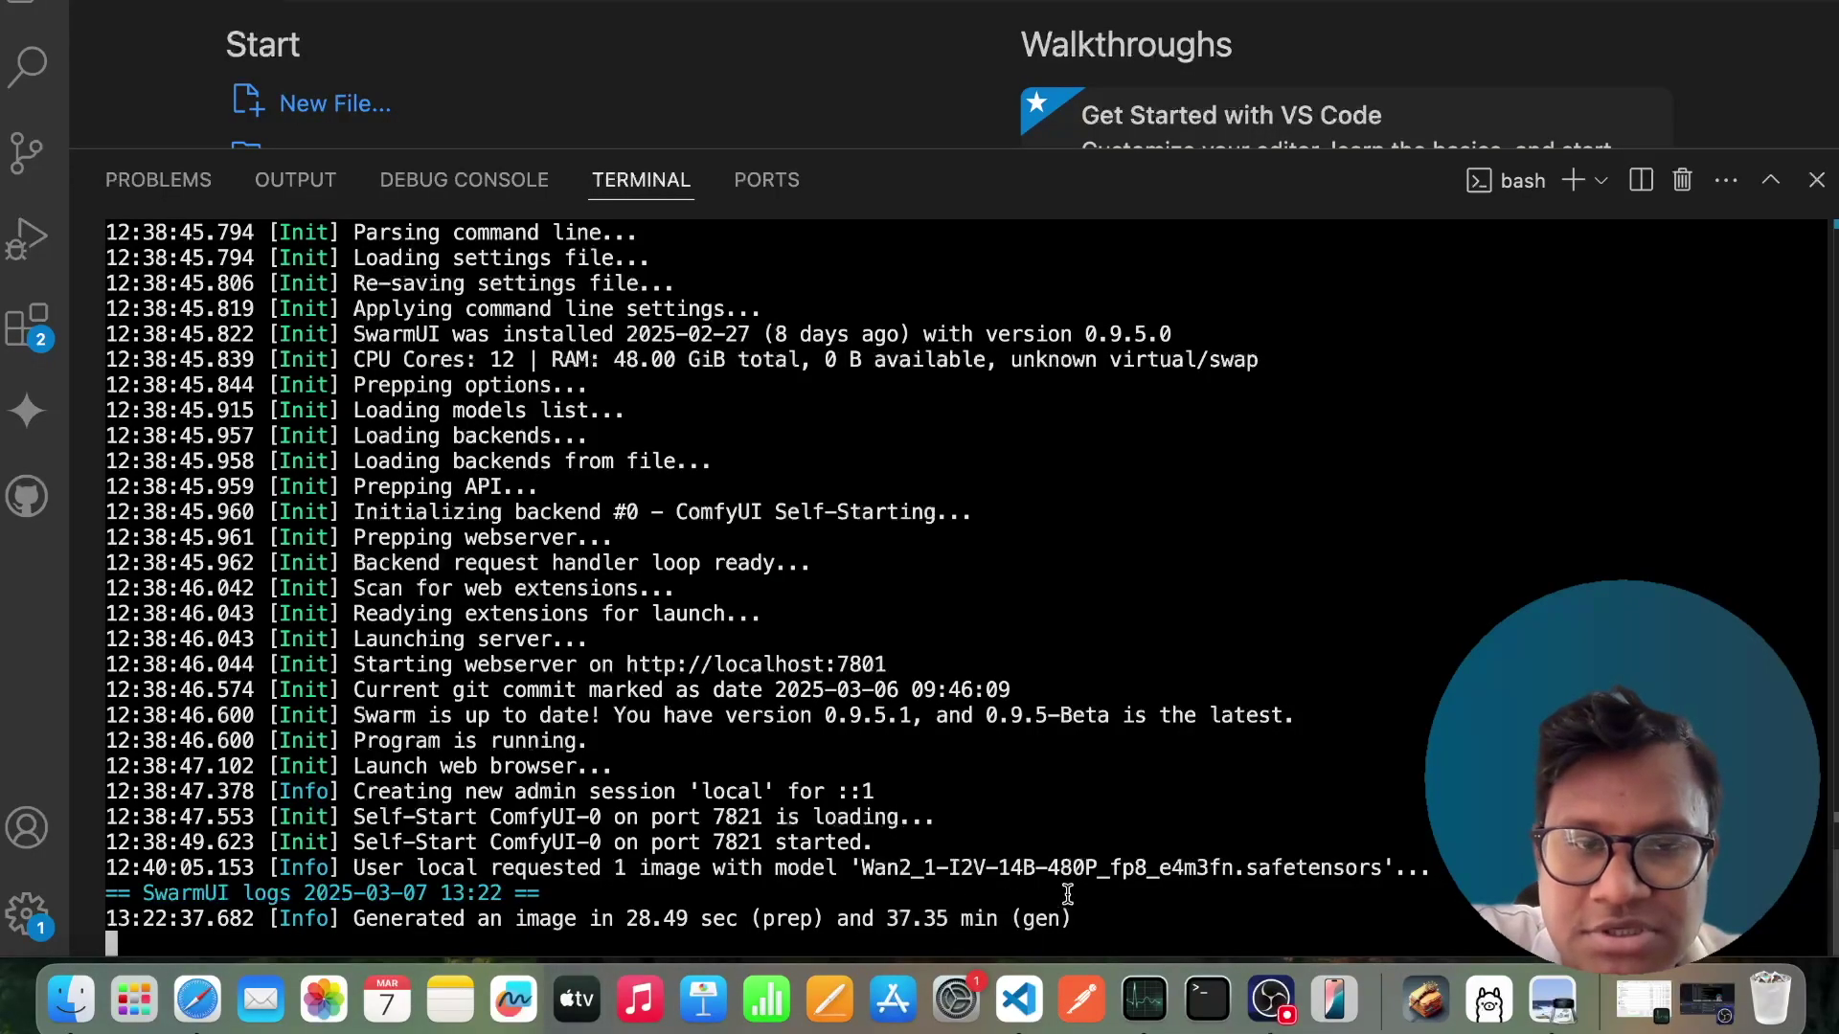